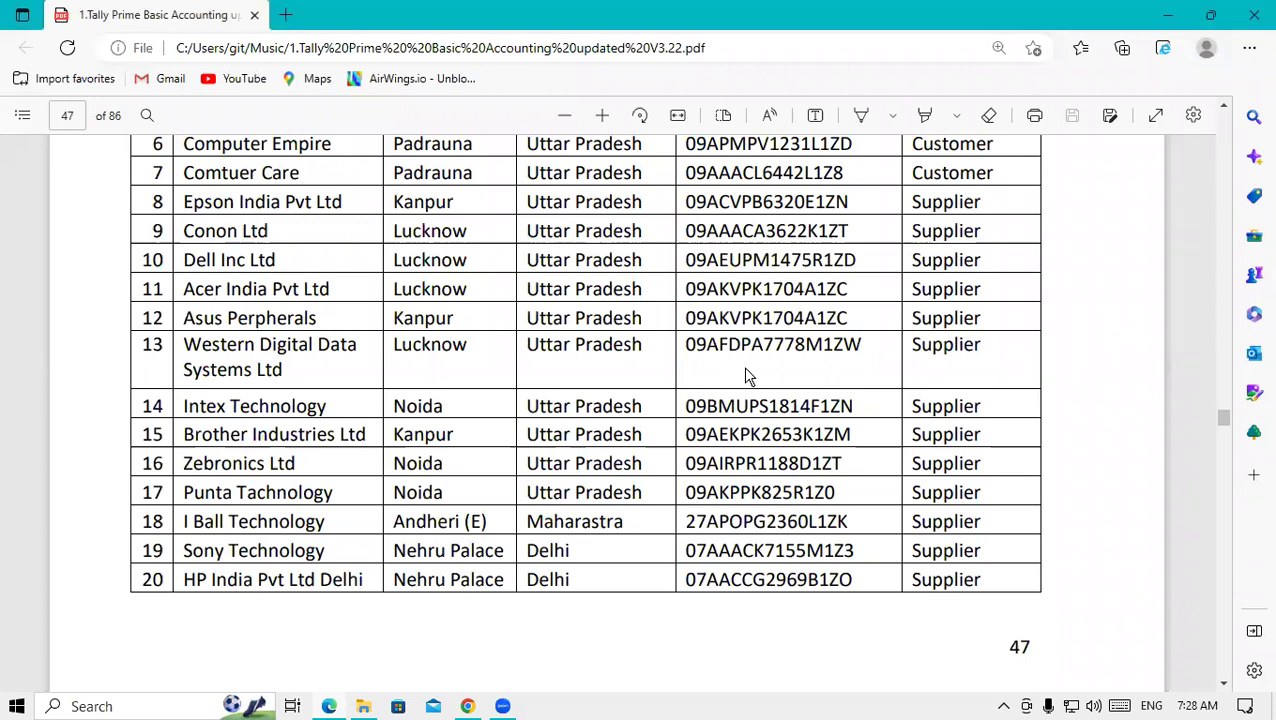
- Scroll the PDF party list up to the top of the table, then minimize Edge
{"action": "scroll", "coordinate": [743, 372], "scroll_direction": "up", "scroll_amount": 5}
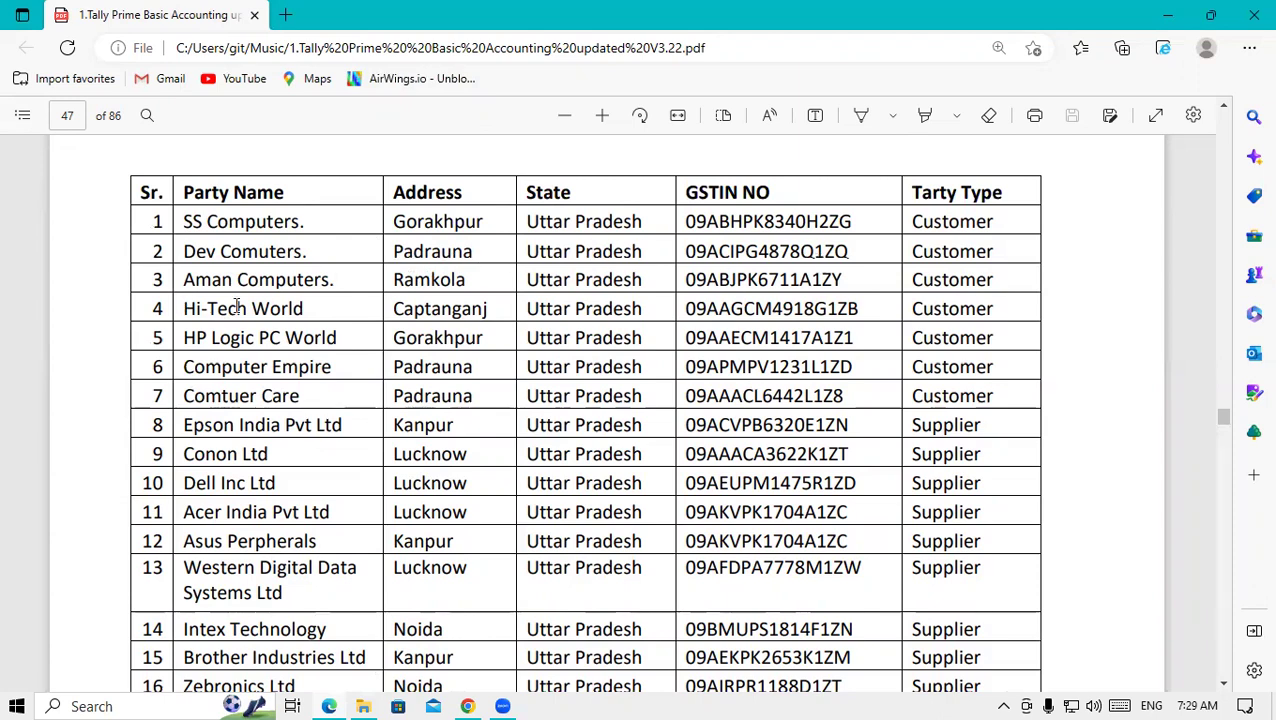
{"action": "left_click", "coordinate": [1167, 14]}
- Launch TallyPrime and continue in Educational Mode
{"action": "left_click", "coordinate": [1242, 12]}
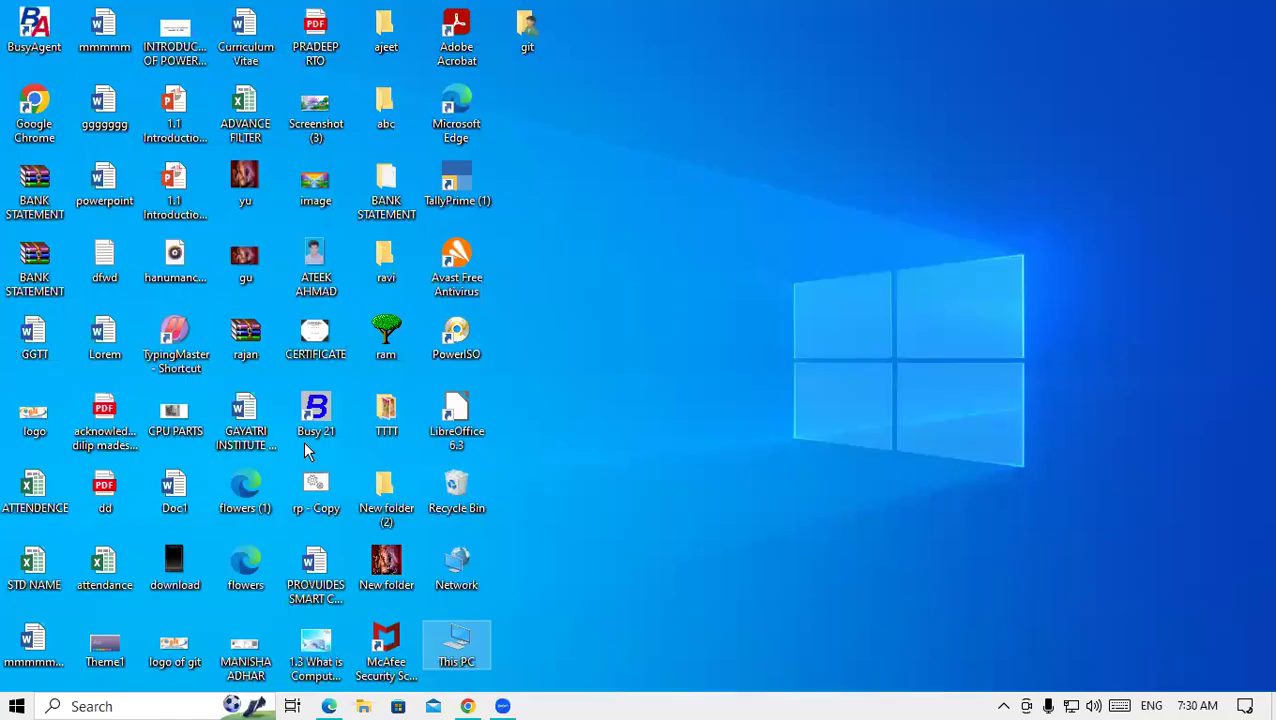
{"action": "double_click", "coordinate": [447, 180]}
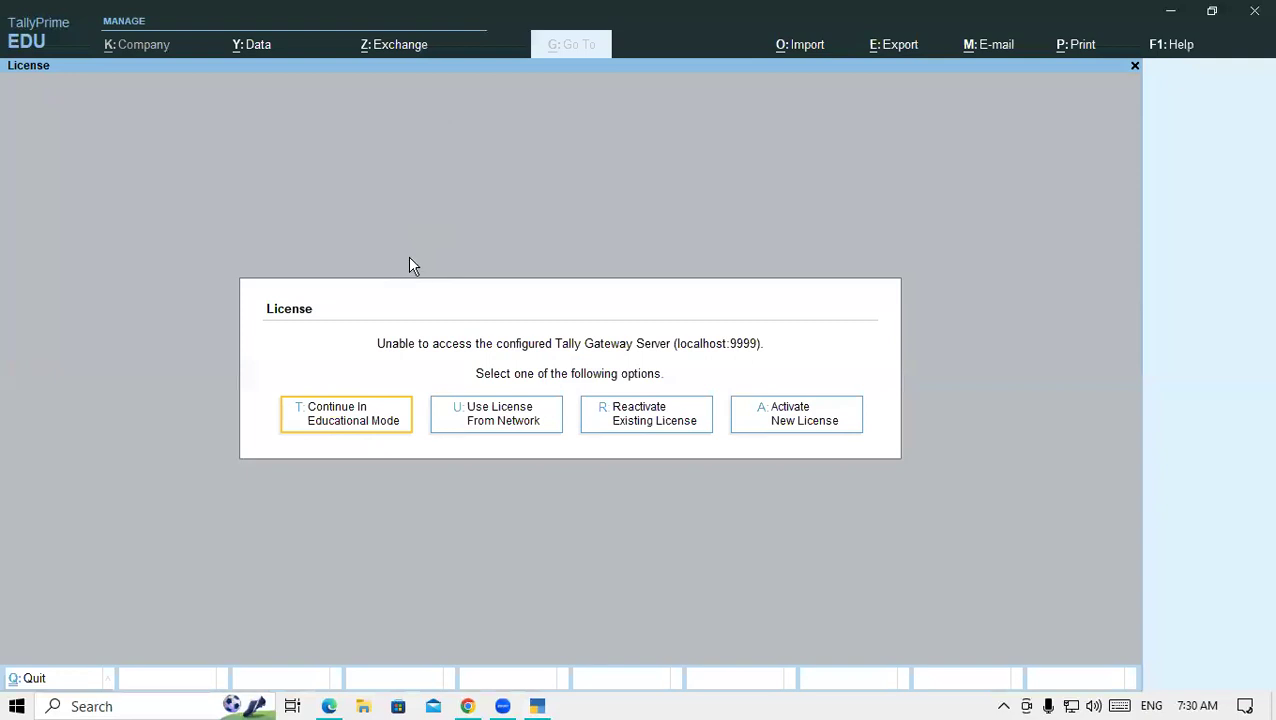
{"action": "left_click", "coordinate": [324, 430]}
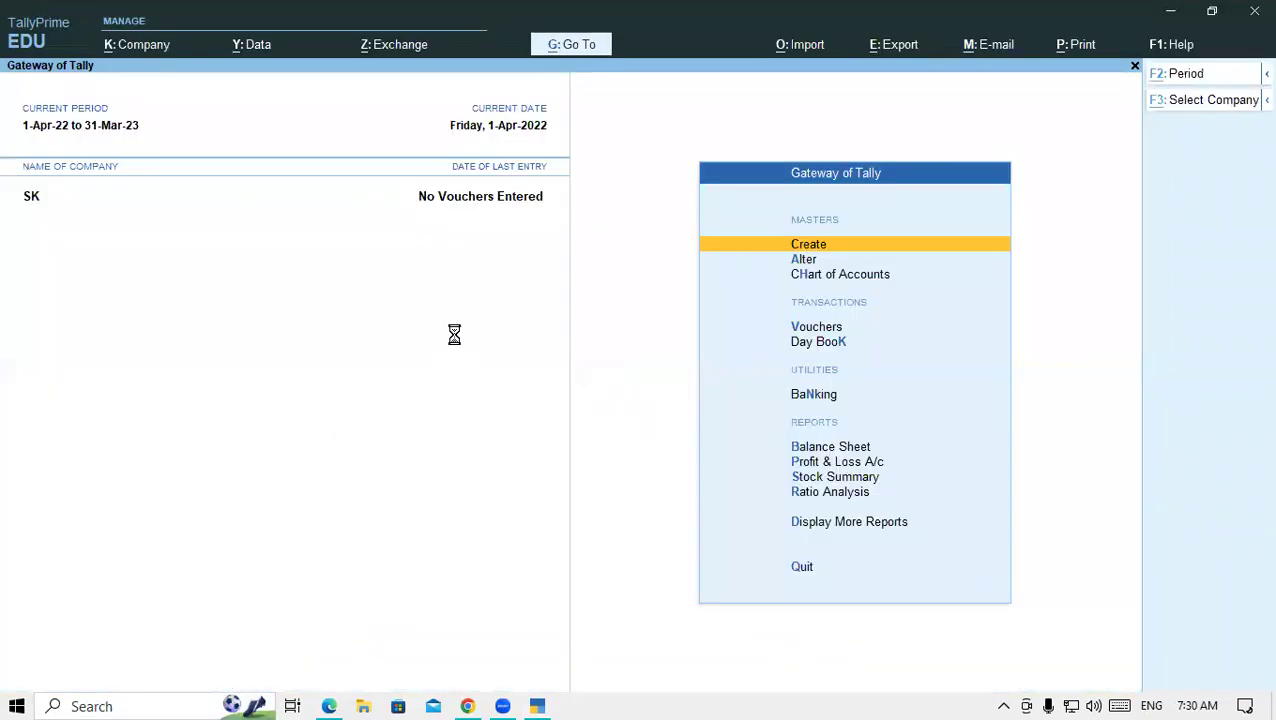
- Load Gayatri Computers Ltd from the D:\tally7amSR folder via F3
{"action": "key", "text": "F3"}
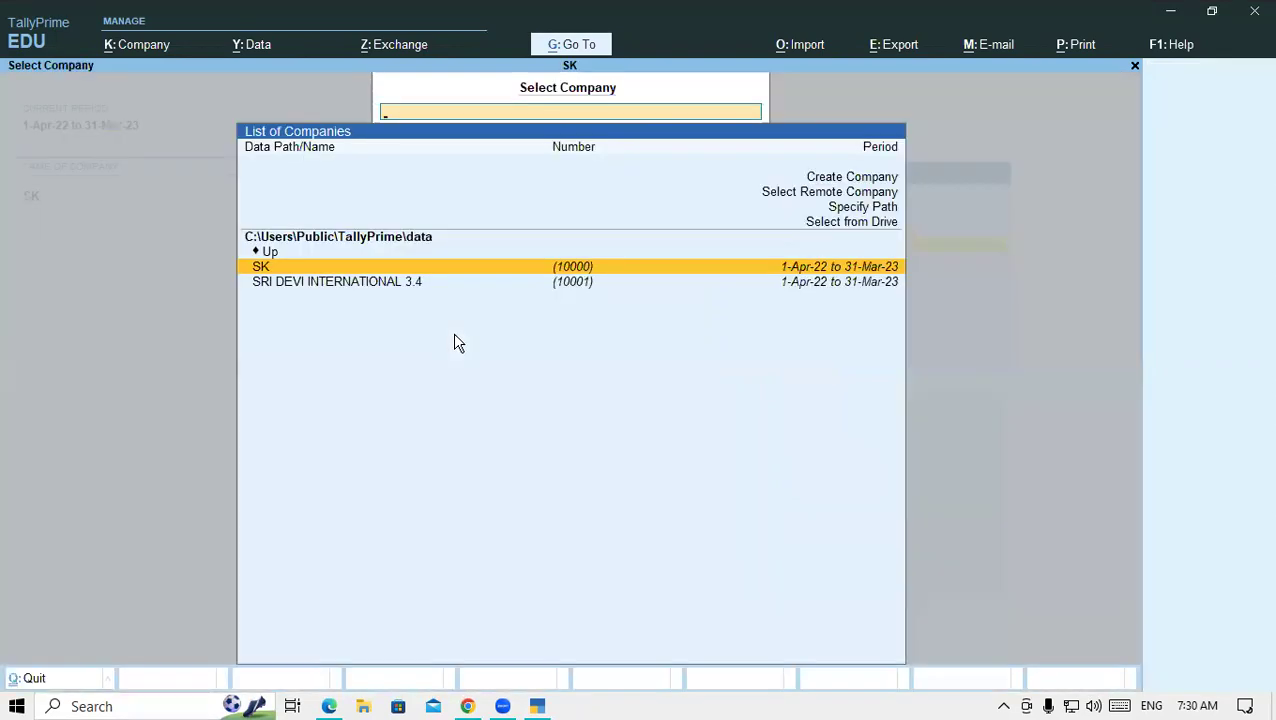
{"action": "key", "text": "Up"}
{"action": "key", "text": "Up"}
{"action": "key", "text": "Return"}
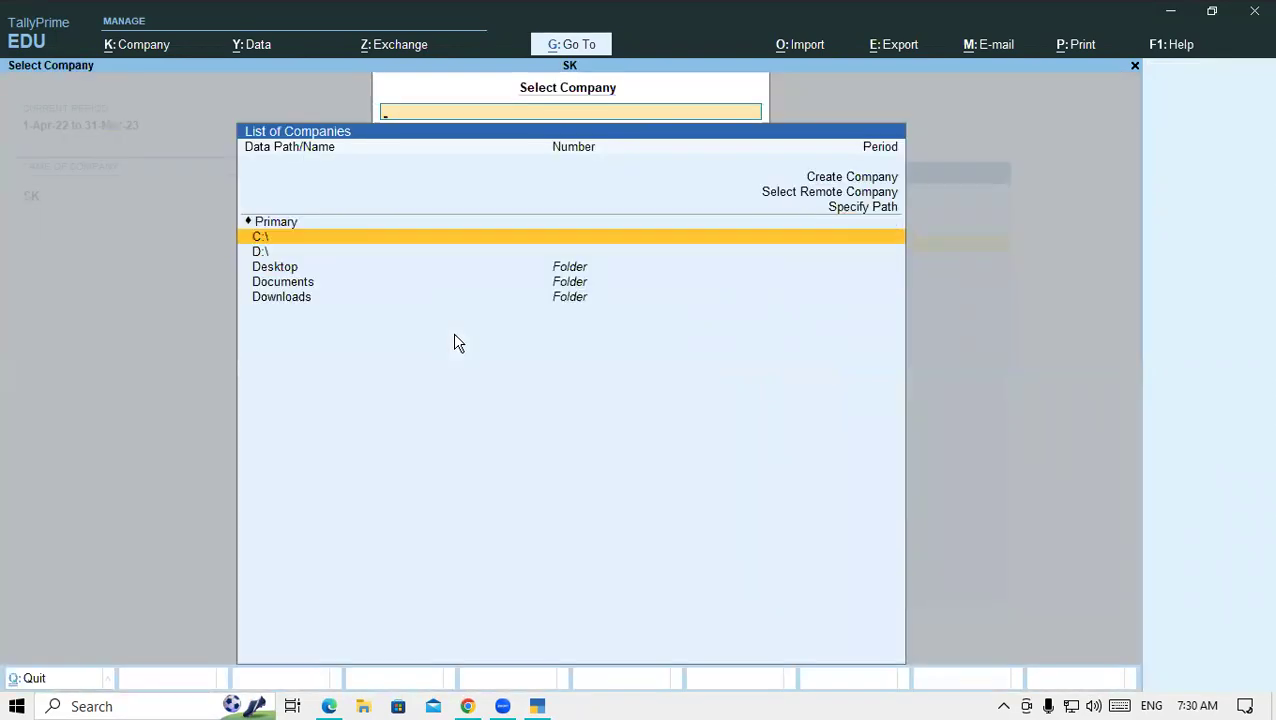
{"action": "key", "text": "Down"}
{"action": "key", "text": "Return"}
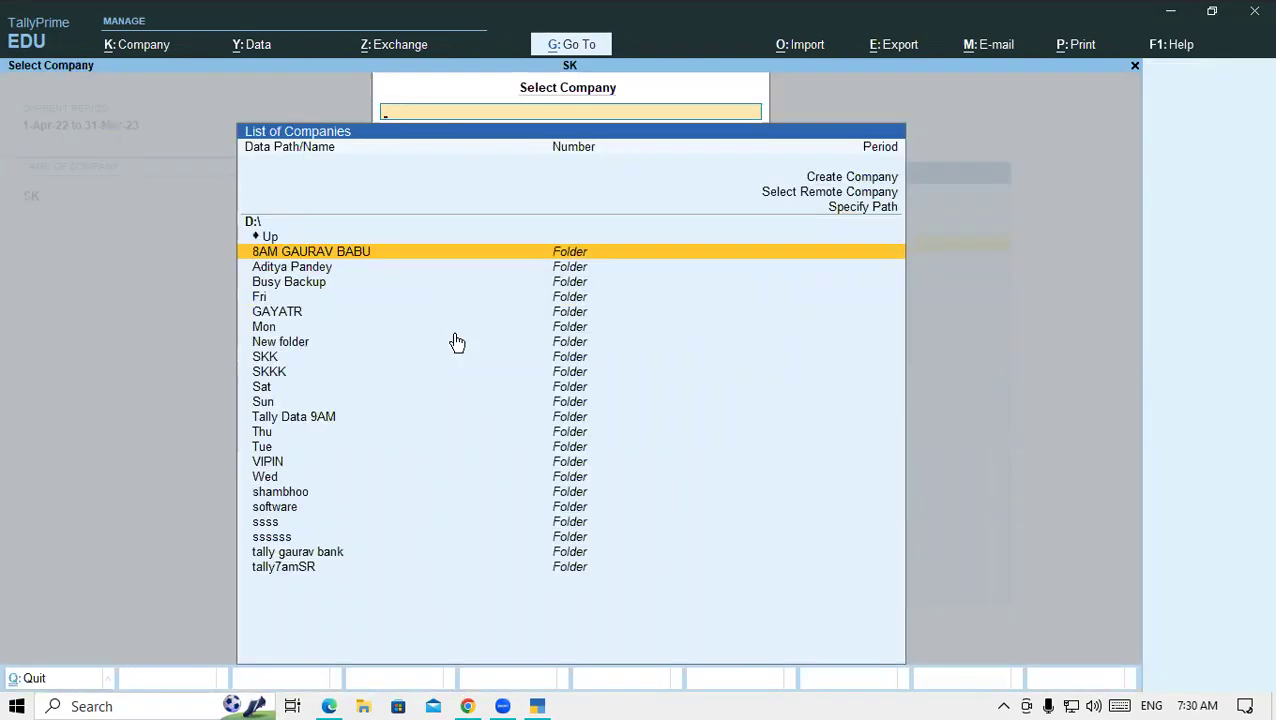
{"action": "key", "text": "Down"}
{"action": "key", "text": "Down"}
{"action": "key", "text": "Down"}
{"action": "key", "text": "Down"}
{"action": "key", "text": "Down"}
{"action": "key", "text": "Down"}
{"action": "key", "text": "Down"}
{"action": "key", "text": "Down"}
{"action": "key", "text": "Down"}
{"action": "key", "text": "Down"}
{"action": "key", "text": "Down"}
{"action": "key", "text": "Down"}
{"action": "key", "text": "Down"}
{"action": "key", "text": "Down"}
{"action": "key", "text": "Down"}
{"action": "key", "text": "Down"}
{"action": "key", "text": "Down"}
{"action": "key", "text": "Down"}
{"action": "key", "text": "Down"}
{"action": "key", "text": "Down"}
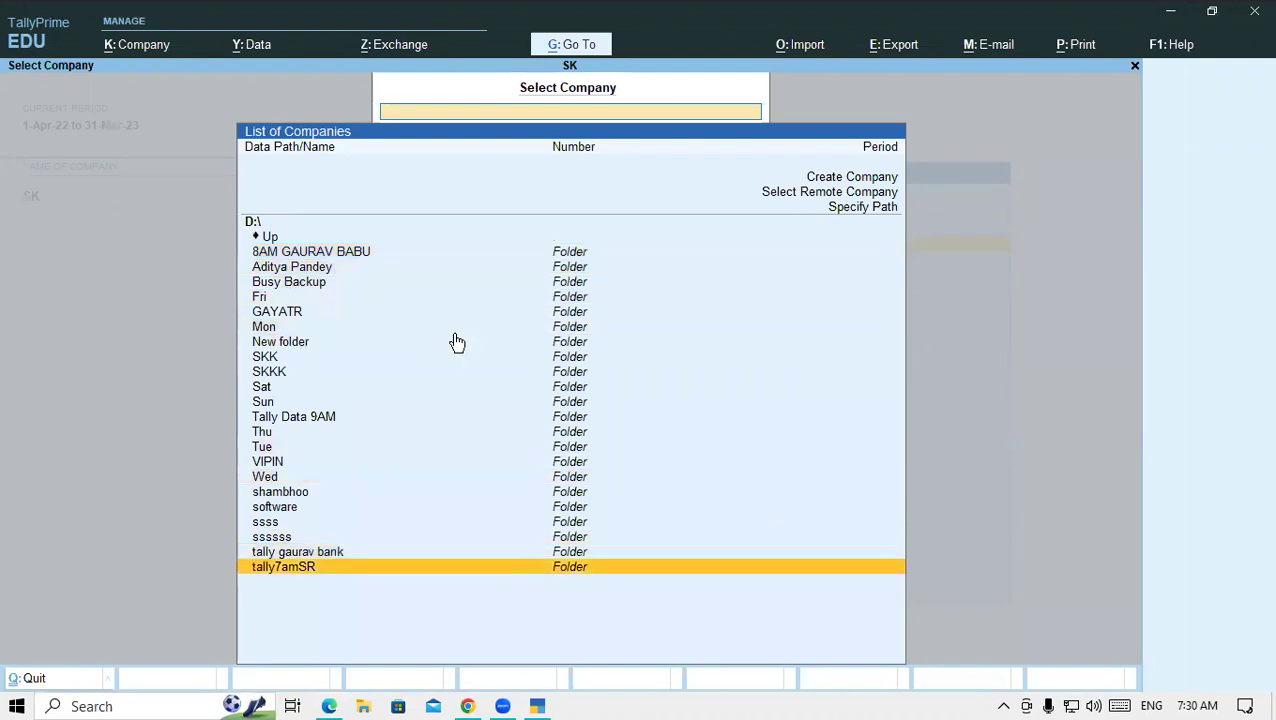
{"action": "key", "text": "Return"}
{"action": "key", "text": "Return"}
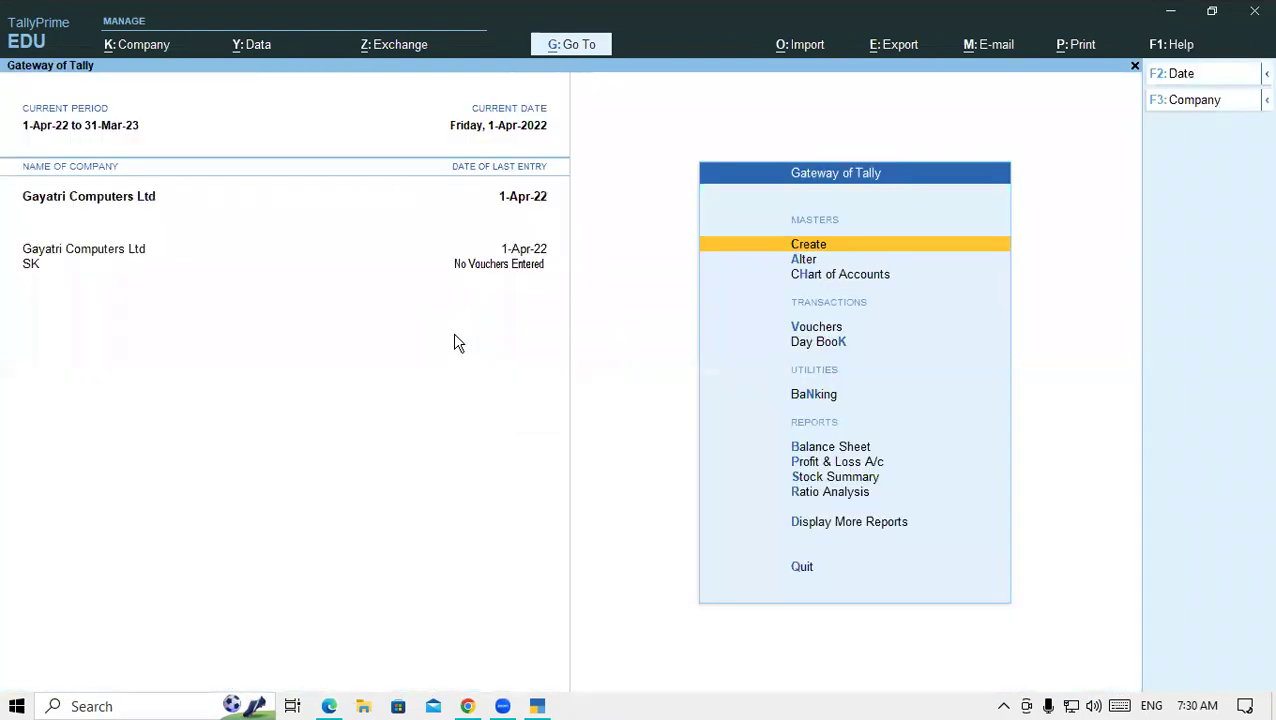
- Quit the voucher screen and start a new ledger from Create > Ledger
{"action": "key", "text": "v"}
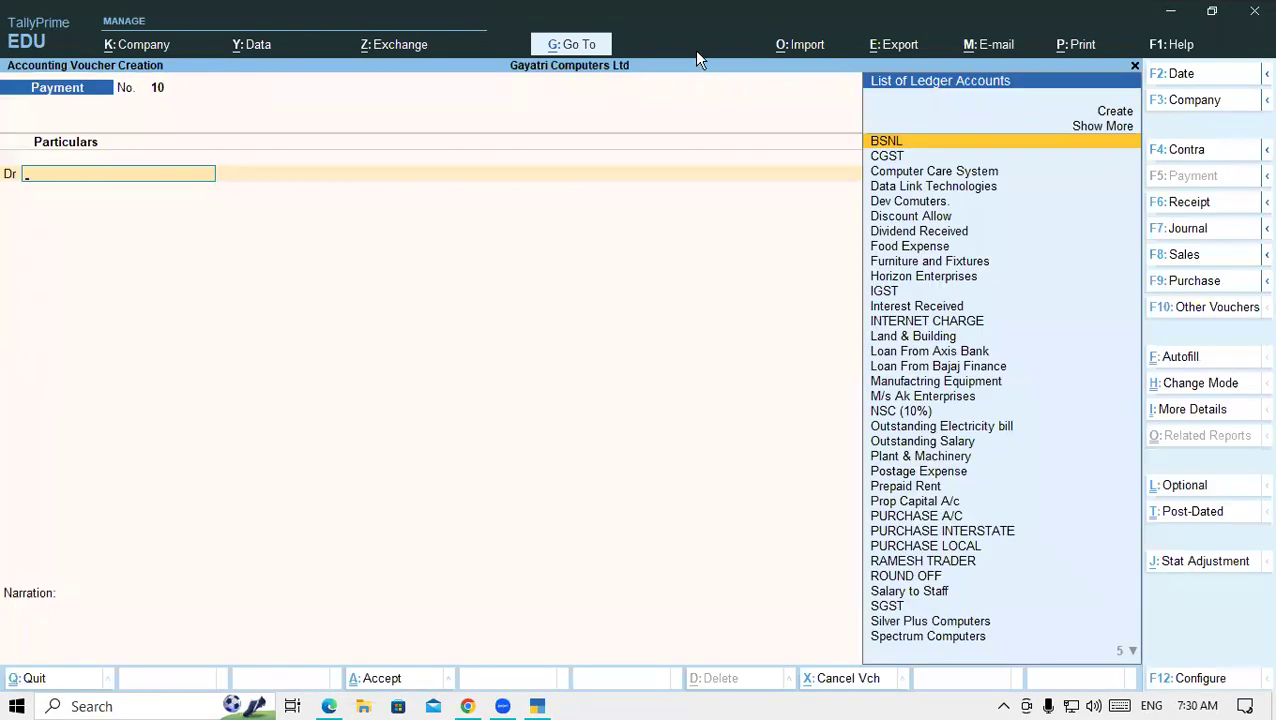
{"action": "key", "text": "Escape"}
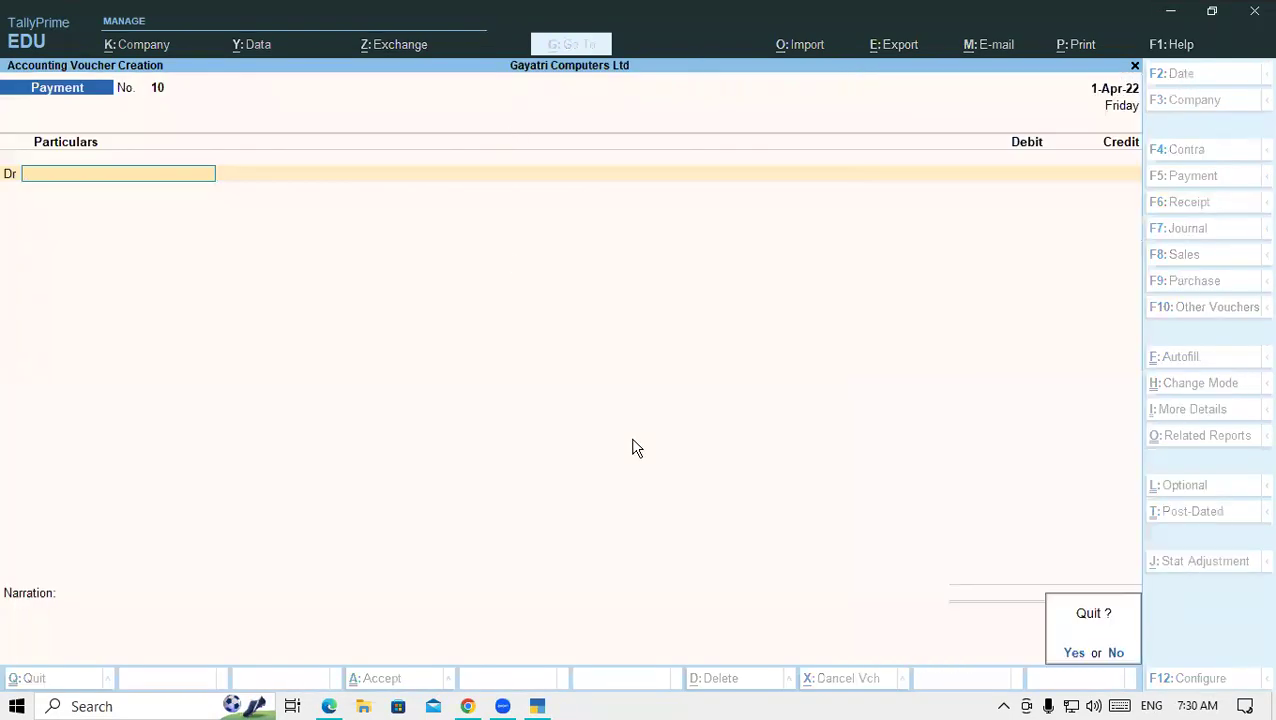
{"action": "key", "text": "y"}
{"action": "key", "text": "Up"}
{"action": "key", "text": "Up"}
{"action": "key", "text": "Up"}
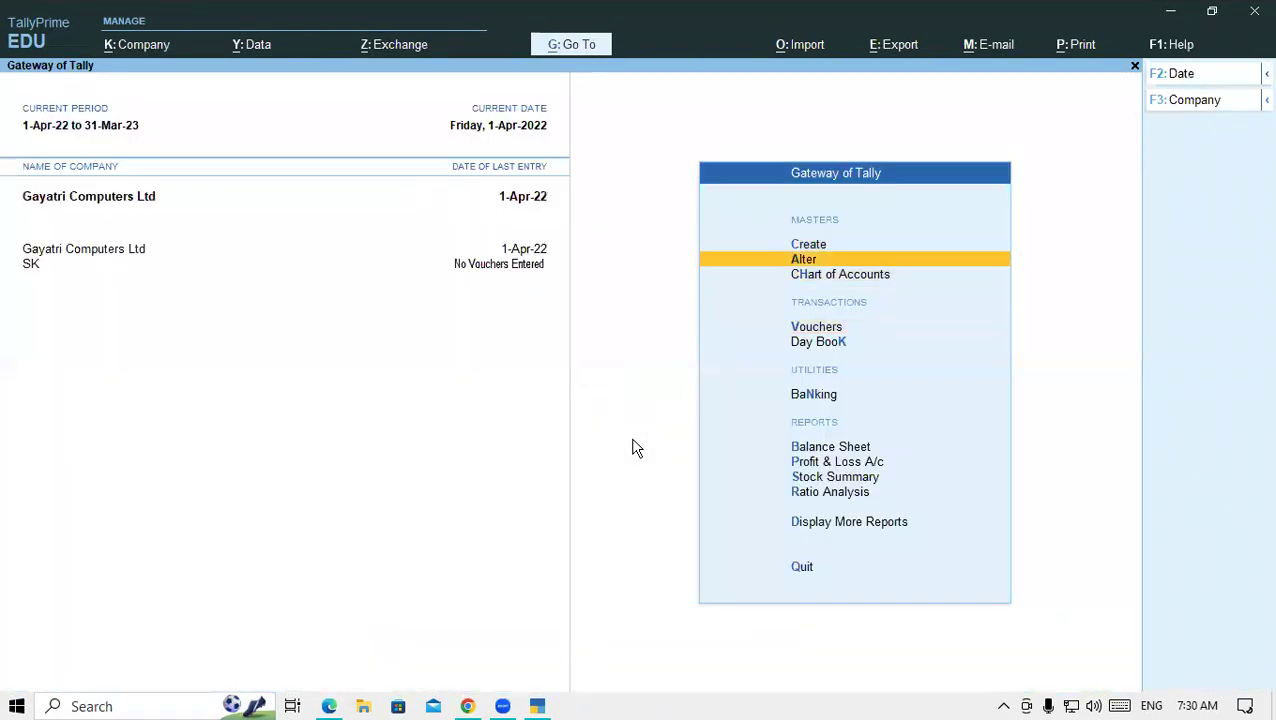
{"action": "key", "text": "Return"}
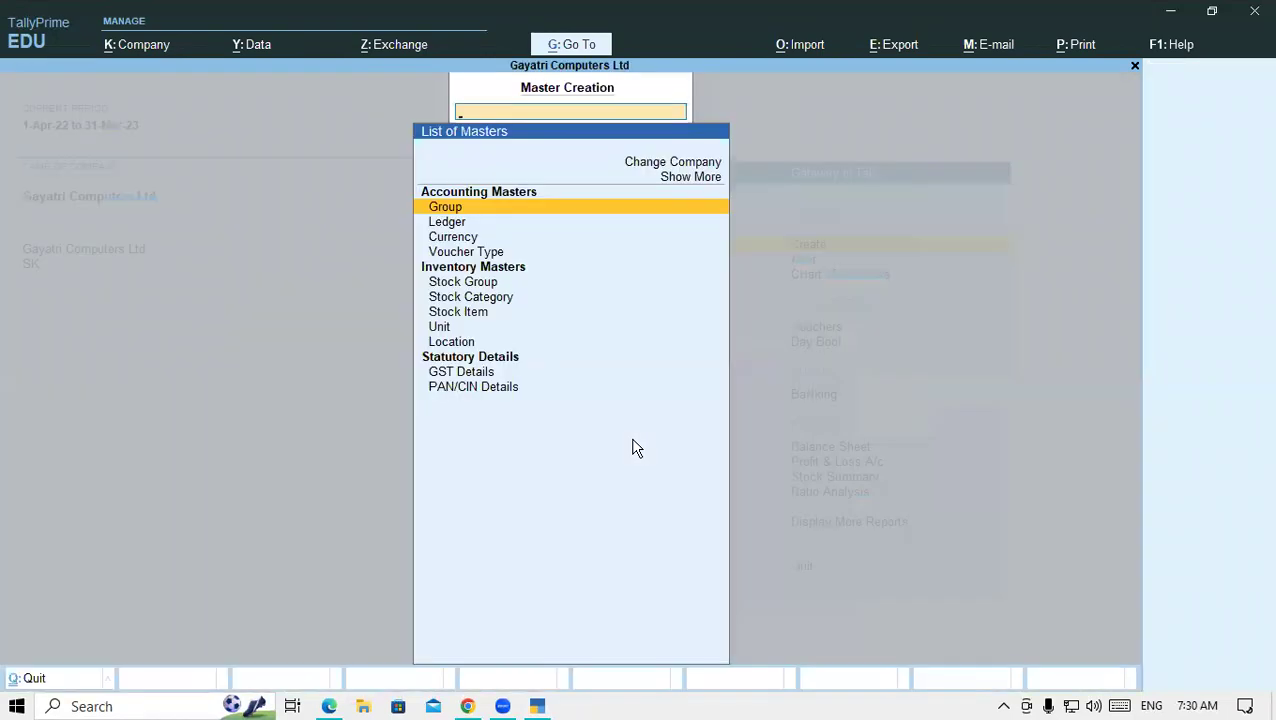
{"action": "key", "text": "Down"}
{"action": "key", "text": "Return"}
- Name the ledger Aman Computer under Sundry Debtors and move to the GSTIN field
{"action": "type", "text": "Aman Comp"}
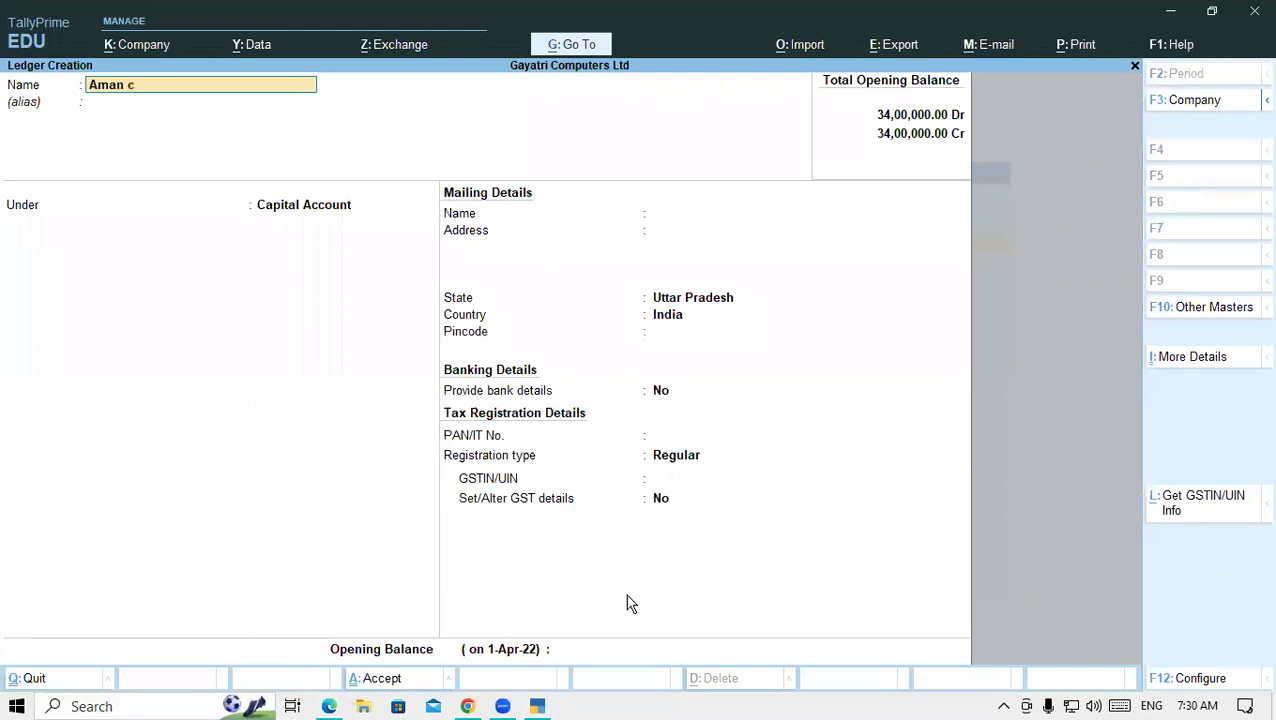
{"action": "type", "text": "uter"}
{"action": "key", "text": "Return"}
{"action": "key", "text": "Return"}
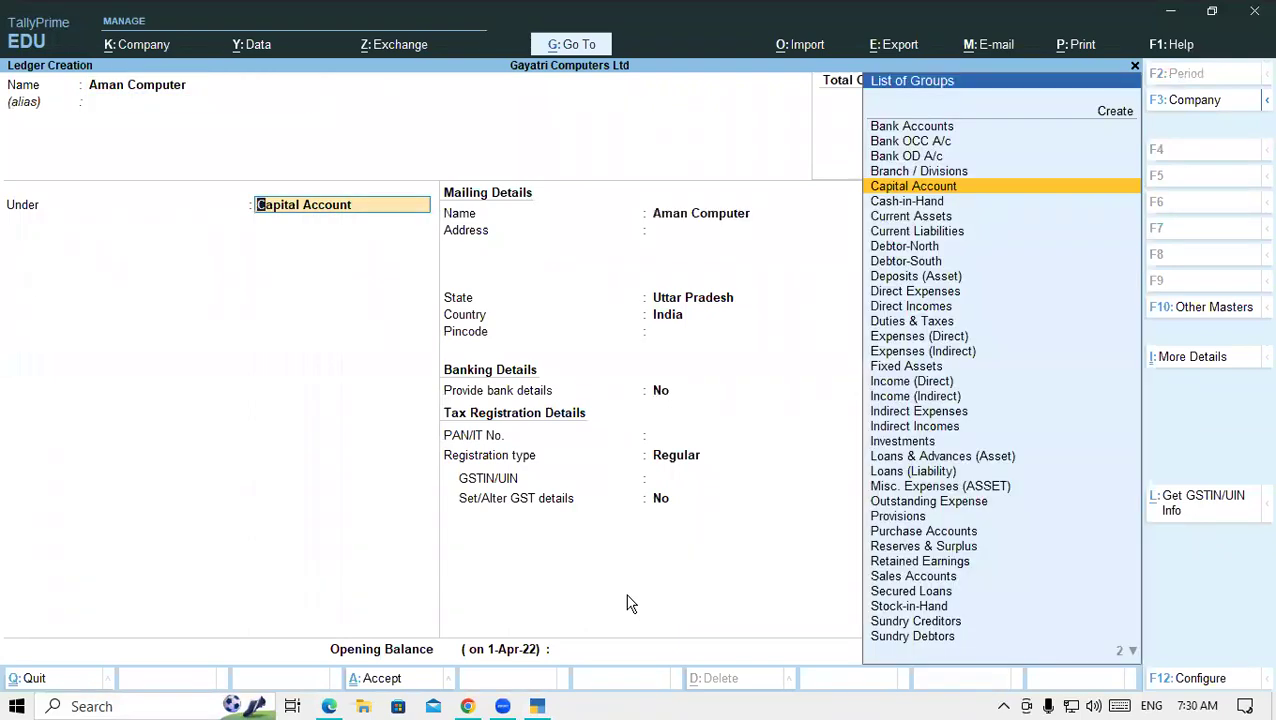
{"action": "type", "text": "Sun"}
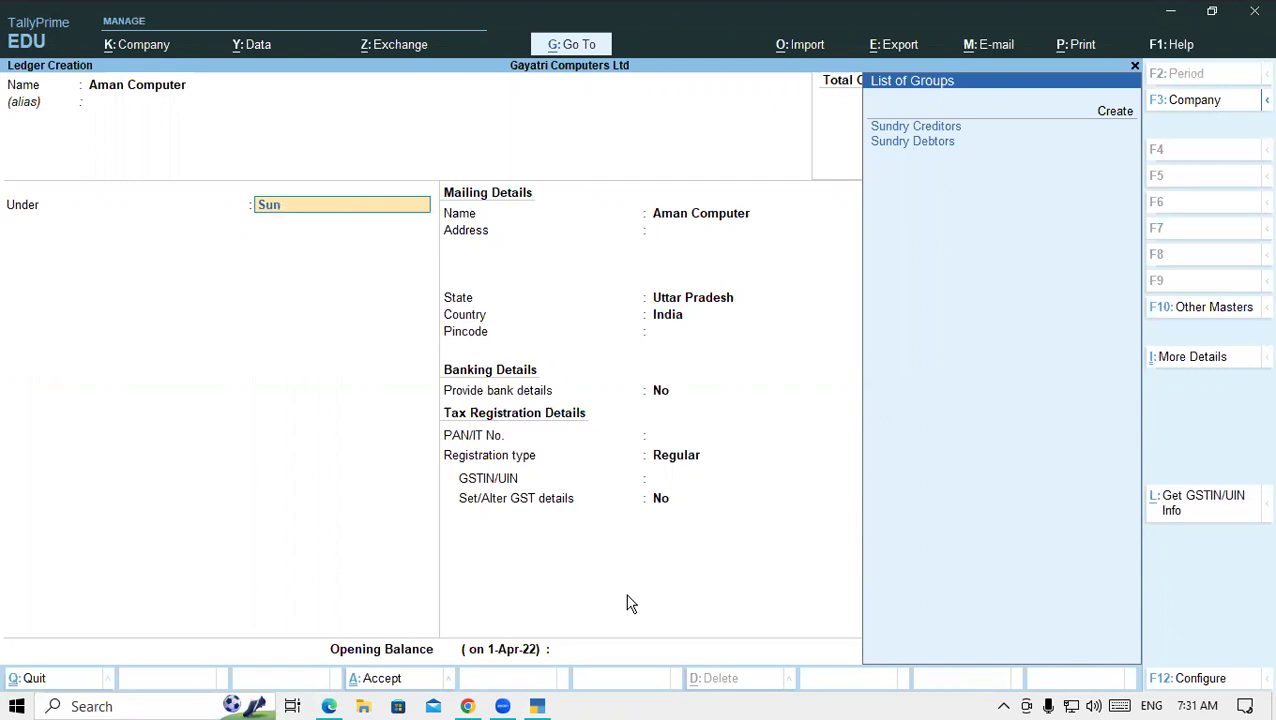
{"action": "key", "text": "Down"}
{"action": "key", "text": "Return"}
{"action": "key", "text": "Return"}
{"action": "key", "text": "Return"}
{"action": "key", "text": "Return"}
{"action": "key", "text": "Return"}
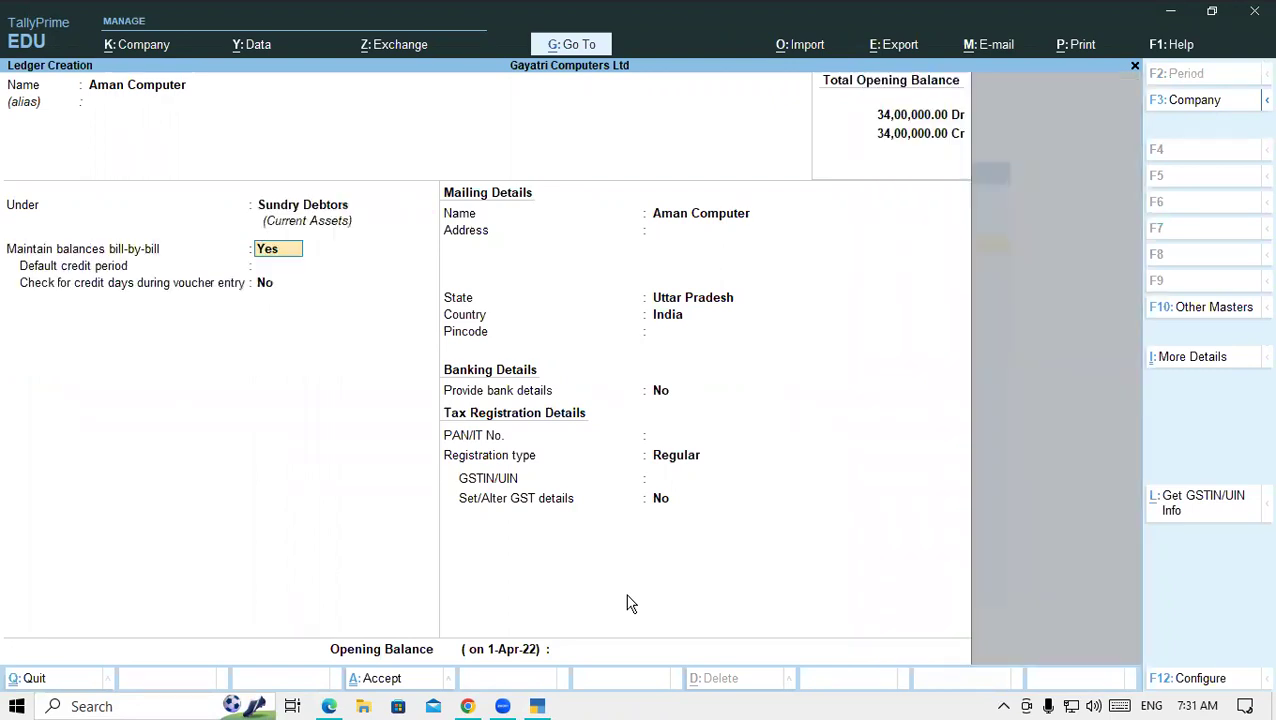
{"action": "key", "text": "Return"}
{"action": "key", "text": "Return"}
{"action": "key", "text": "Return"}
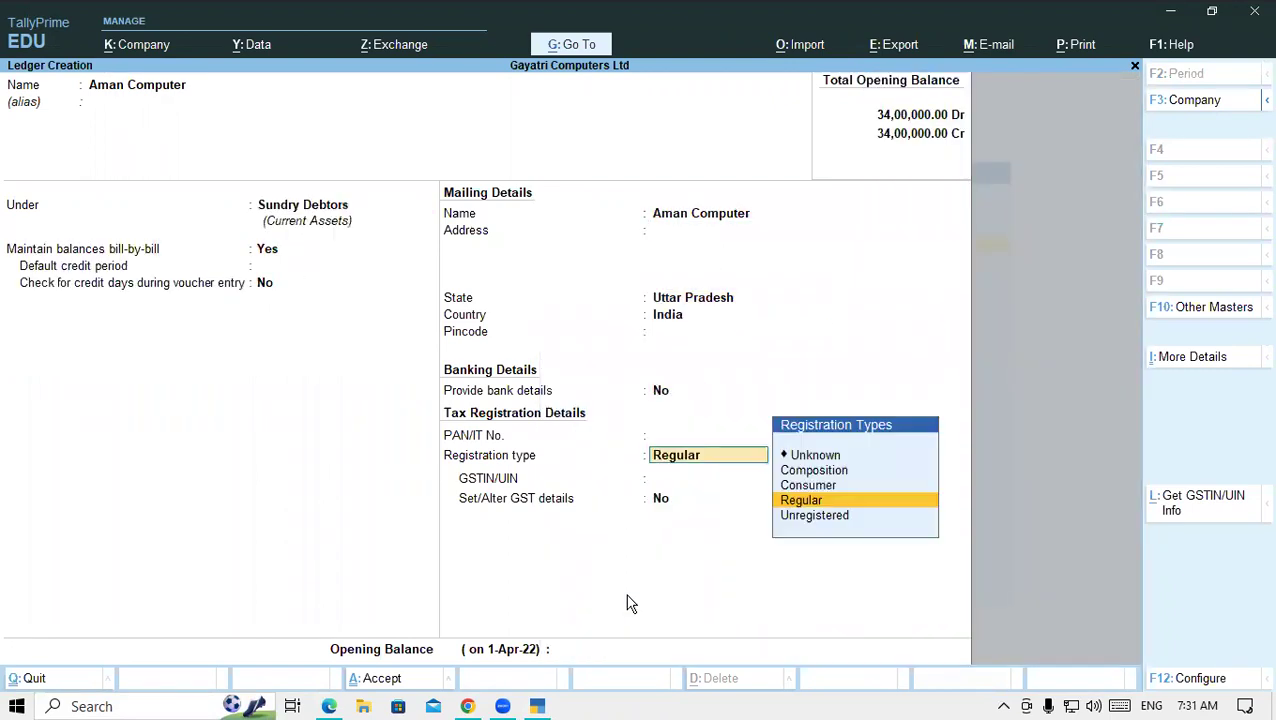
- Copy Aman Computers' GSTIN from the PDF and paste it into the ledger's GSTIN/UIN
{"action": "left_click", "coordinate": [329, 706]}
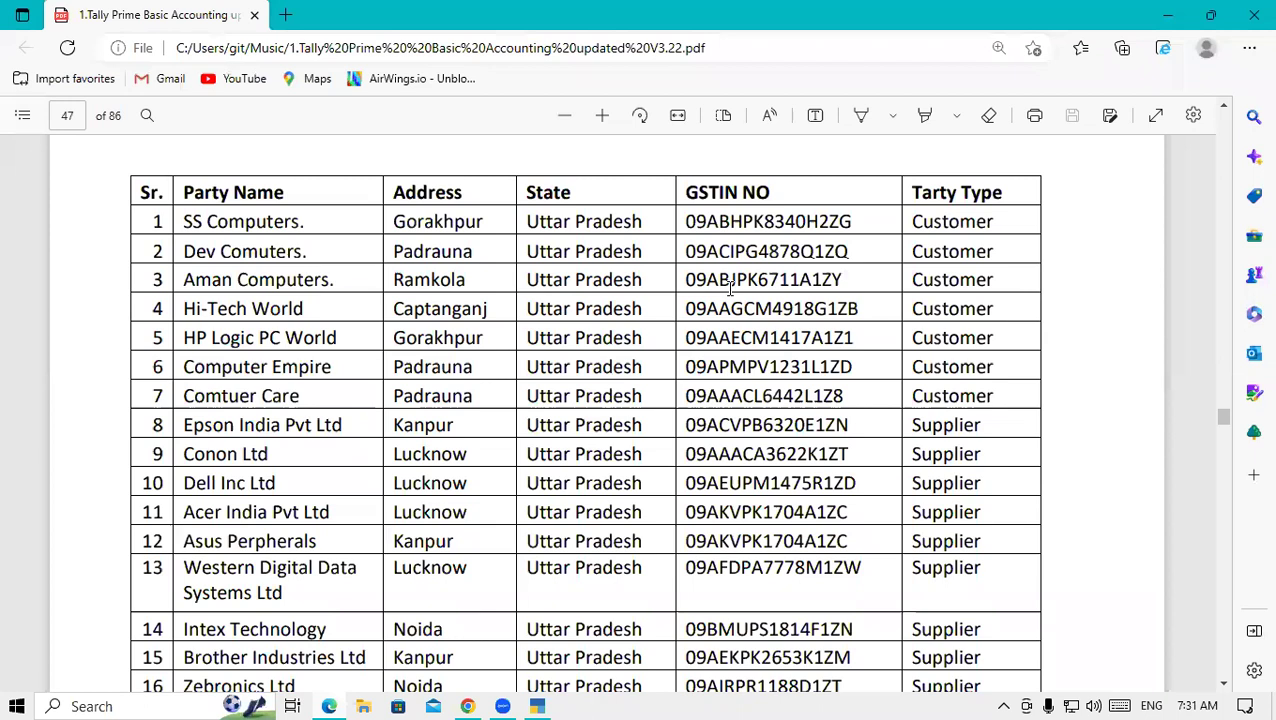
{"action": "left_click_drag", "start_coordinate": [688, 278], "coordinate": [845, 275]}
{"action": "key", "text": "ctrl+c"}
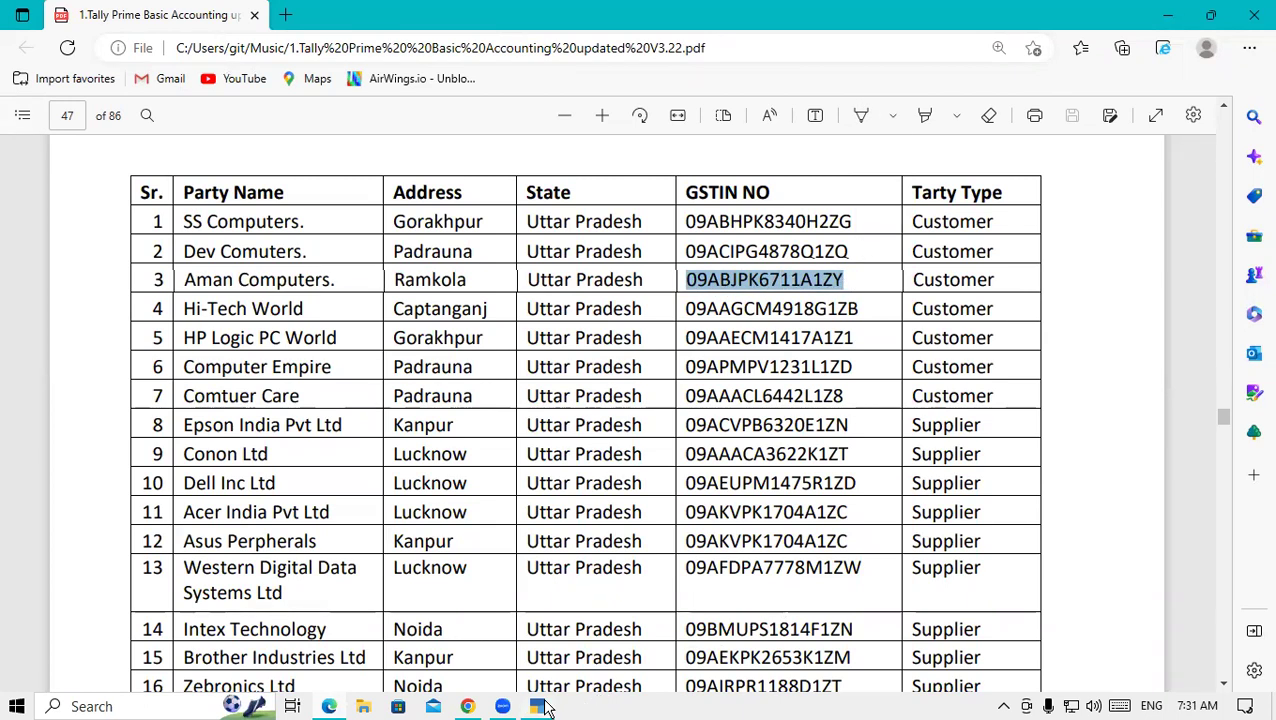
{"action": "left_click", "coordinate": [555, 705]}
{"action": "key", "text": "ctrl+alt+v"}
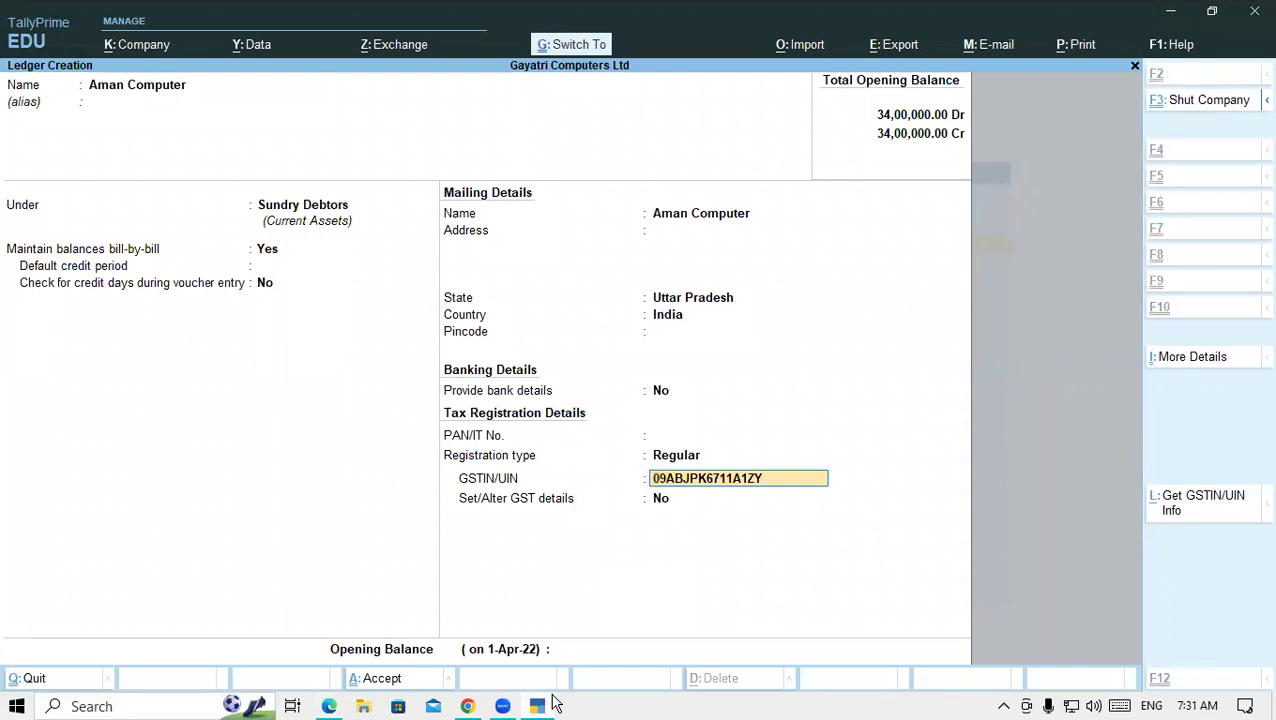
{"action": "key", "text": "Return"}
{"action": "key", "text": "Return"}
{"action": "key", "text": "Return"}
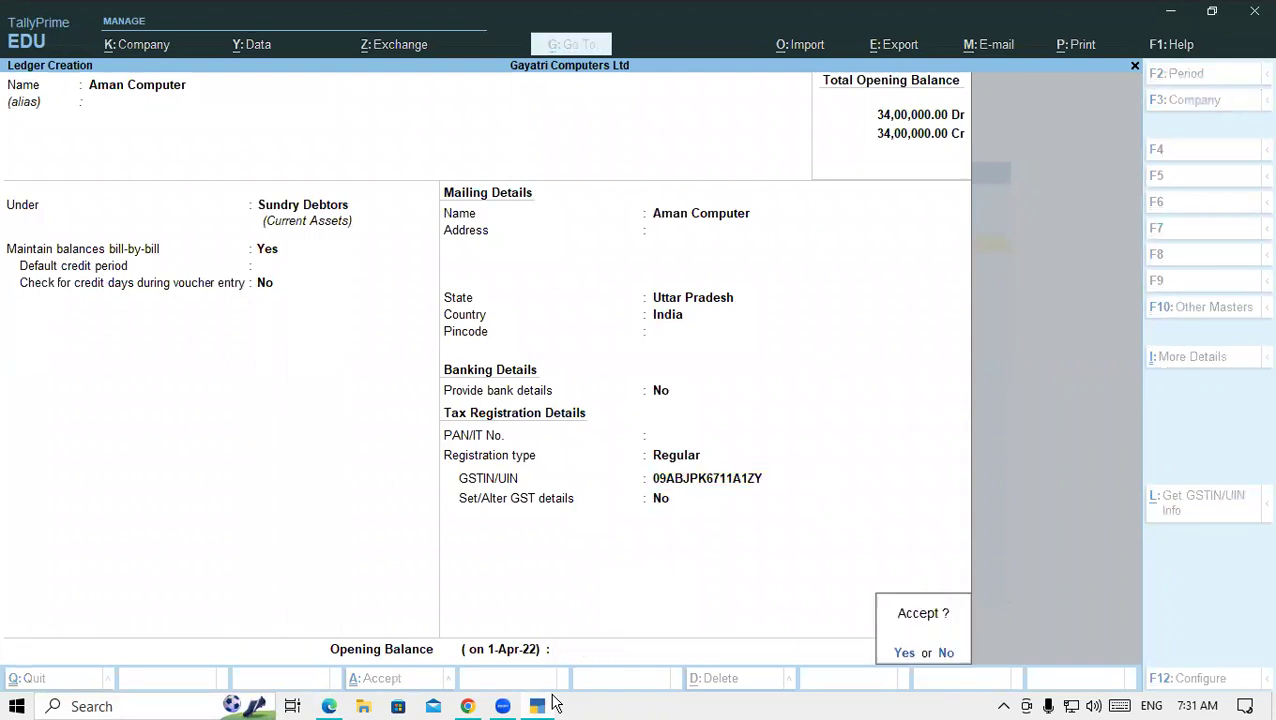
{"action": "key", "text": "Return"}
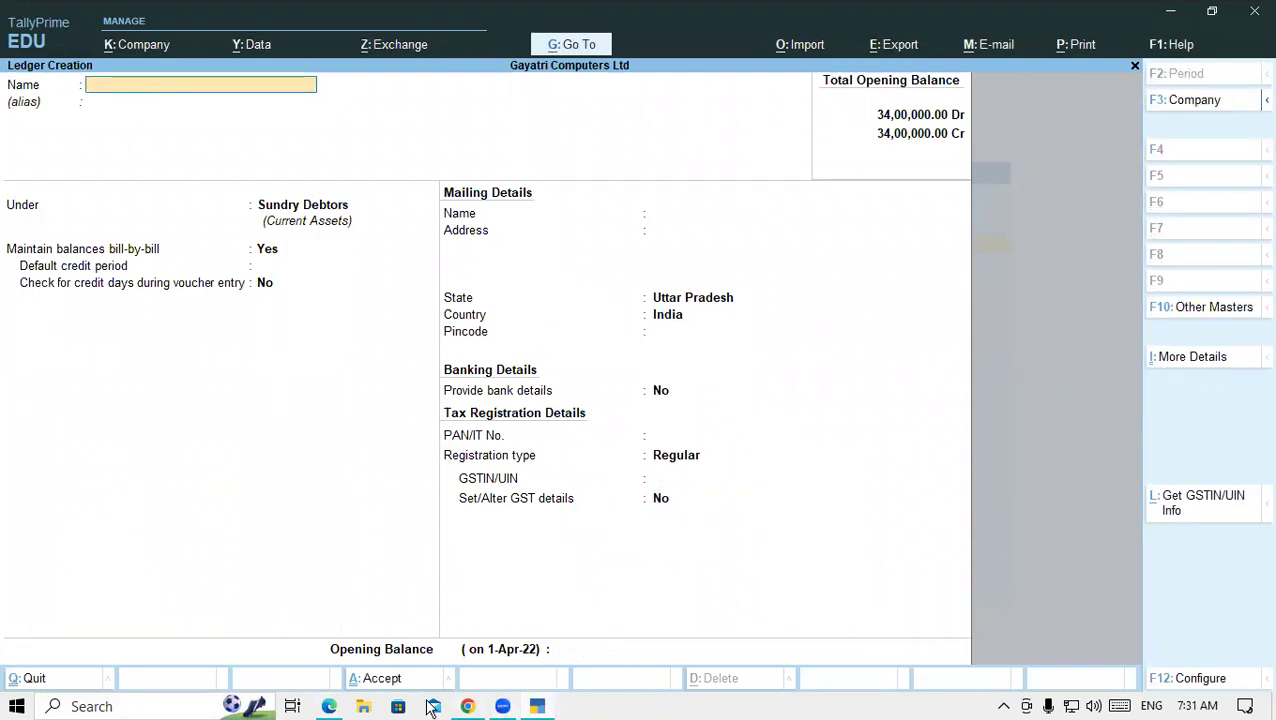
- Copy Hi-Tech World from the PDF as the ledger name and enter address CPJ
{"action": "left_click", "coordinate": [340, 690]}
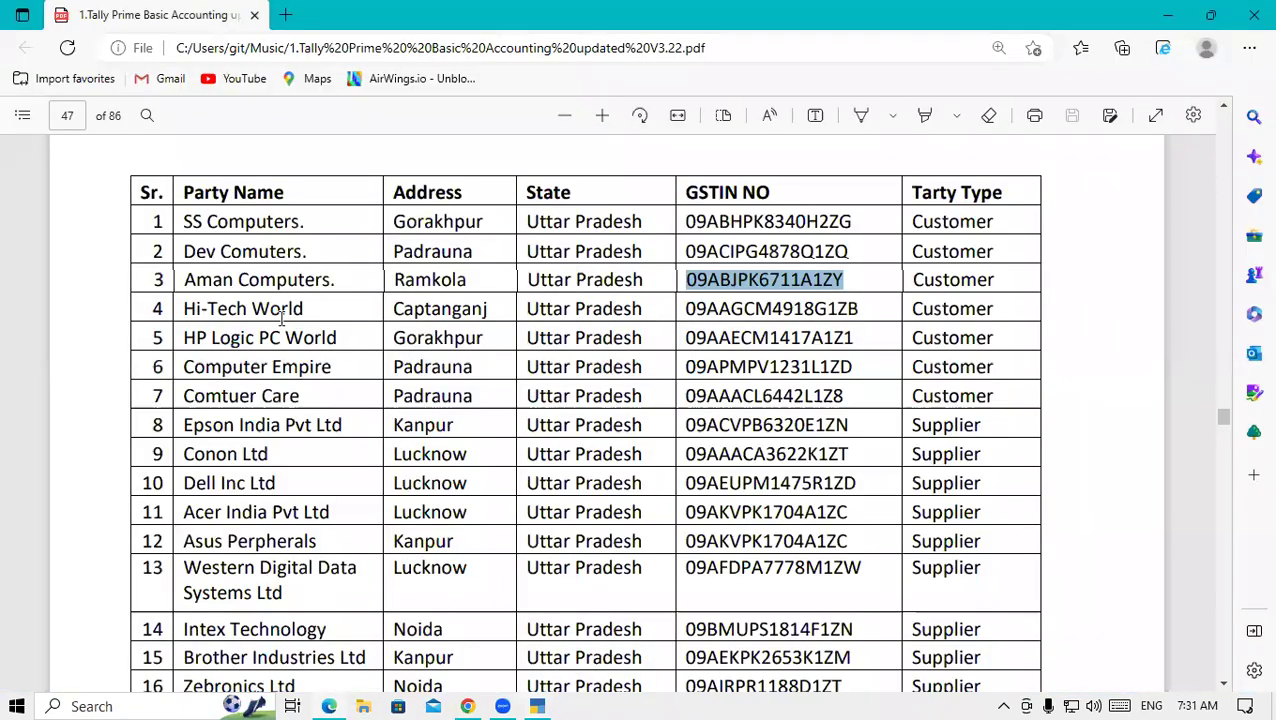
{"action": "left_click", "coordinate": [212, 308]}
{"action": "left_click_drag", "start_coordinate": [184, 308], "coordinate": [309, 311]}
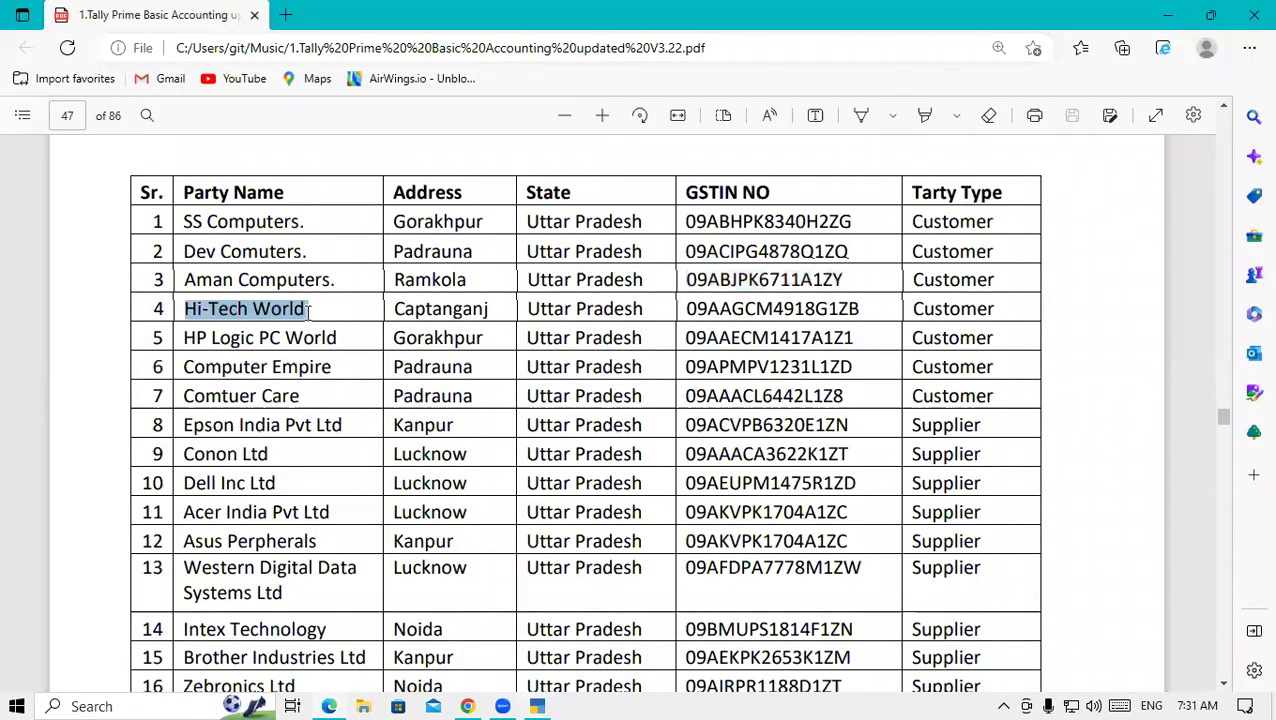
{"action": "left_click", "coordinate": [537, 706]}
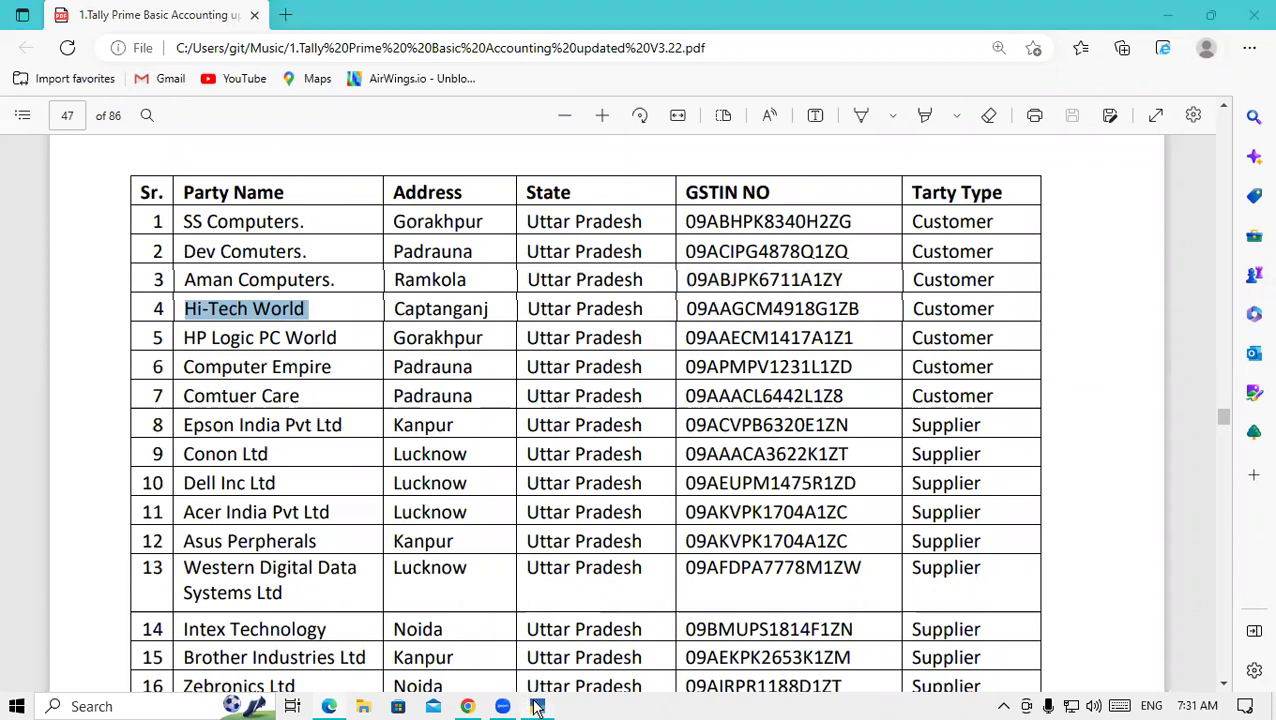
{"action": "key", "text": "ctrl+v"}
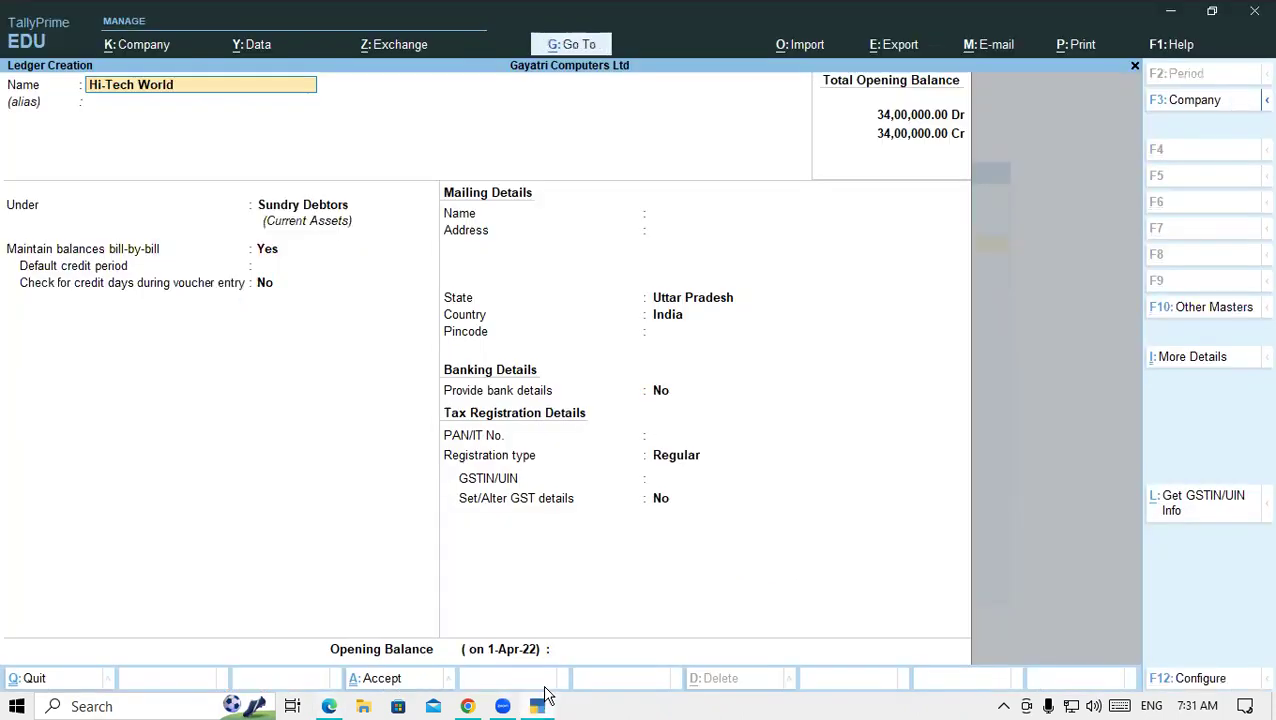
{"action": "key", "text": "Return"}
{"action": "key", "text": "Return"}
{"action": "key", "text": "Return"}
{"action": "key", "text": "Return"}
{"action": "key", "text": "Return"}
{"action": "key", "text": "Return"}
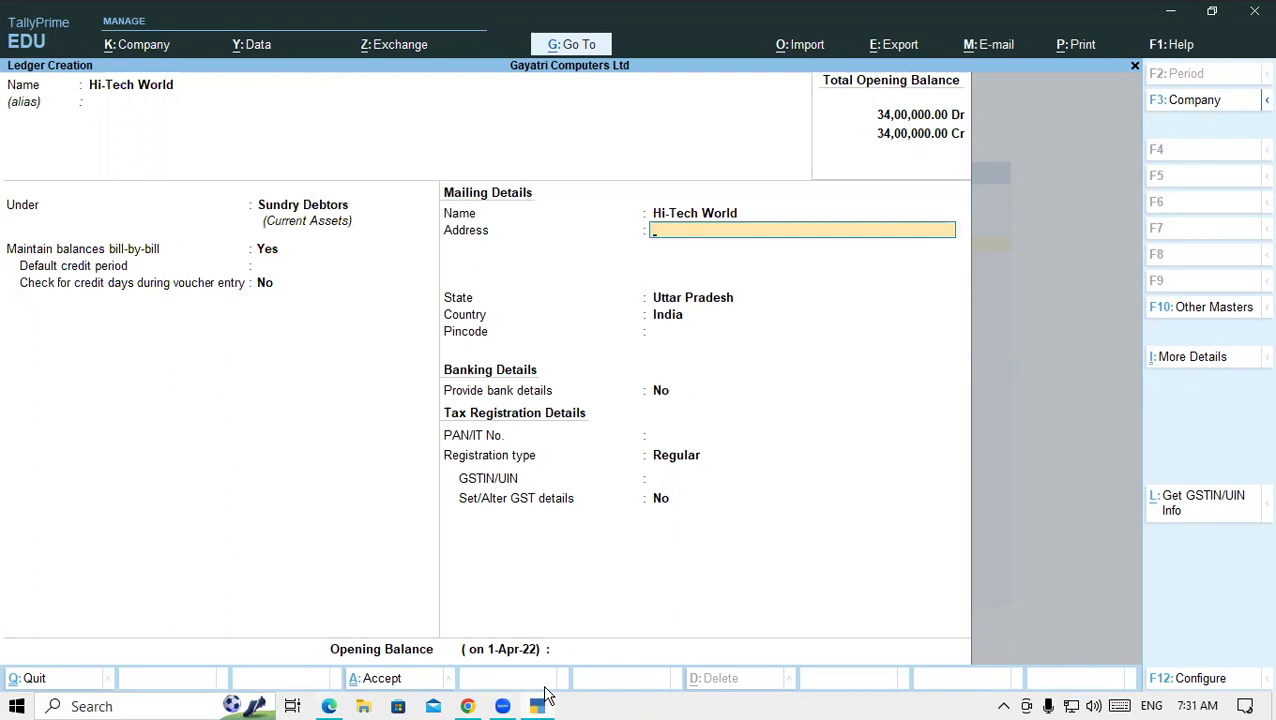
{"action": "type", "text": "CPJ"}
{"action": "key", "text": "Return"}
{"action": "key", "text": "Return"}
{"action": "key", "text": "Return"}
{"action": "key", "text": "Return"}
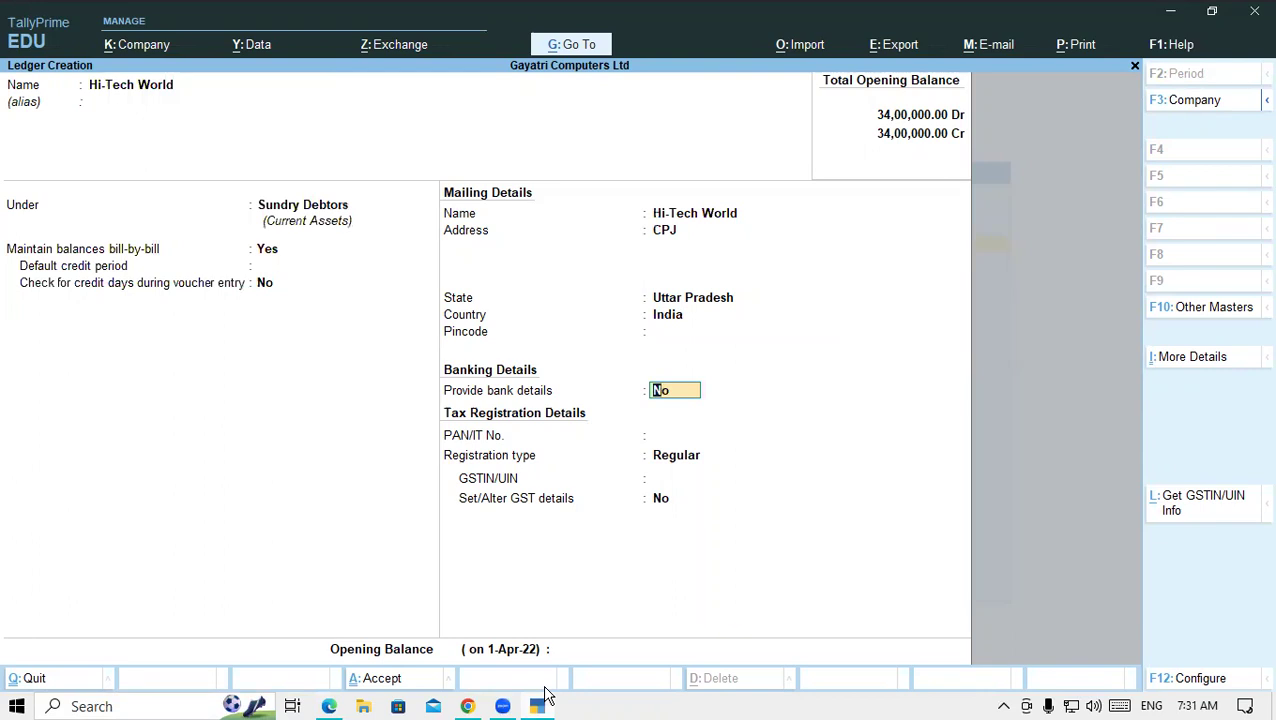
{"action": "key", "text": "Return"}
{"action": "key", "text": "Return"}
{"action": "key", "text": "Return"}
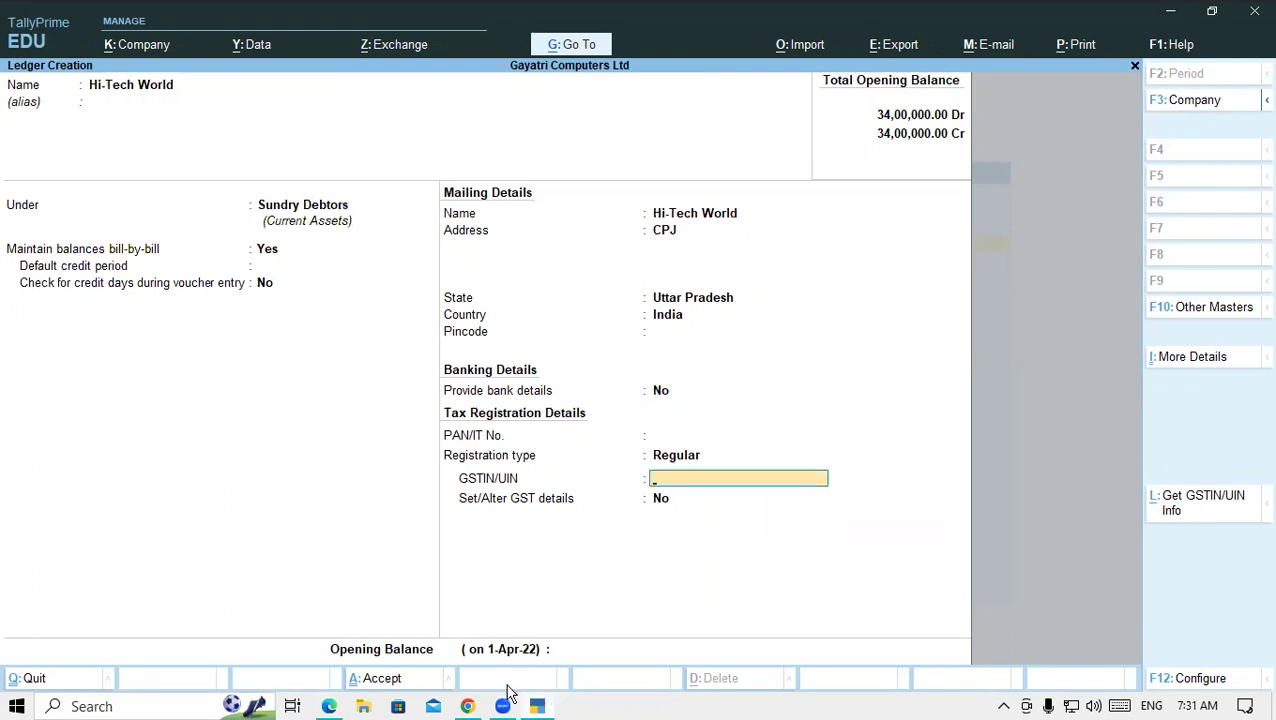
{"action": "left_click", "coordinate": [330, 706]}
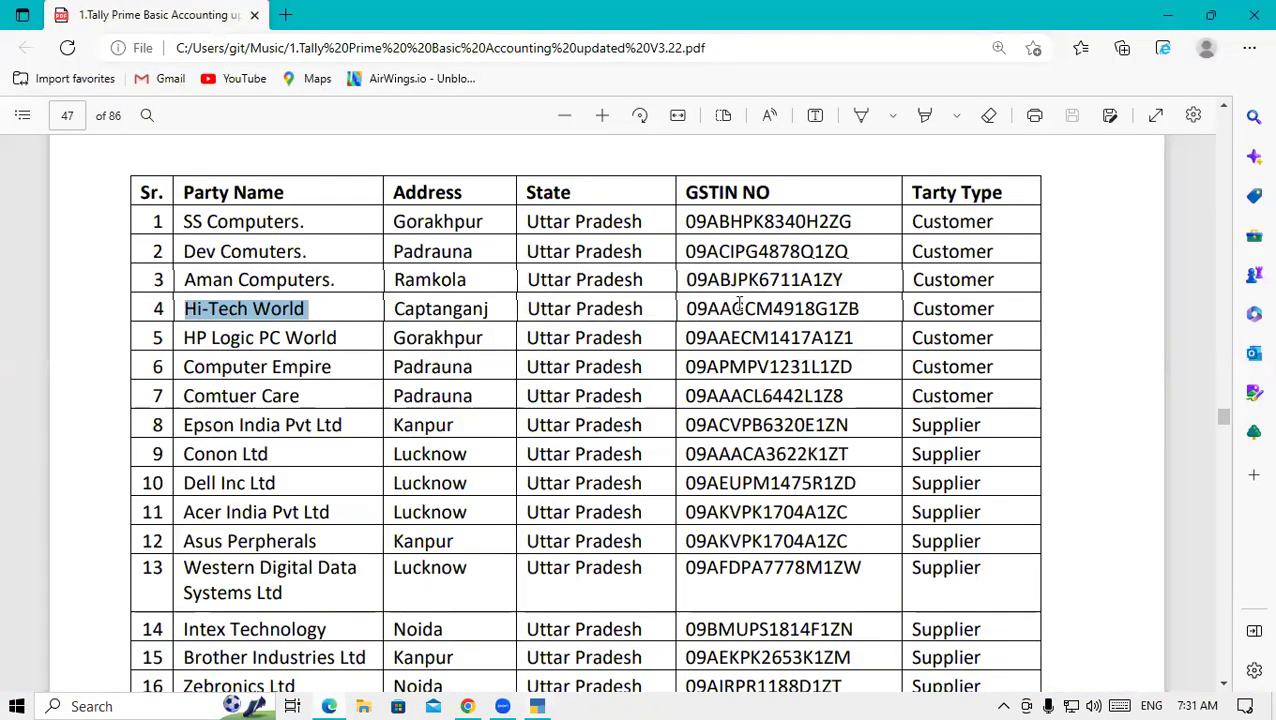
{"action": "left_click_drag", "start_coordinate": [686, 308], "coordinate": [866, 326]}
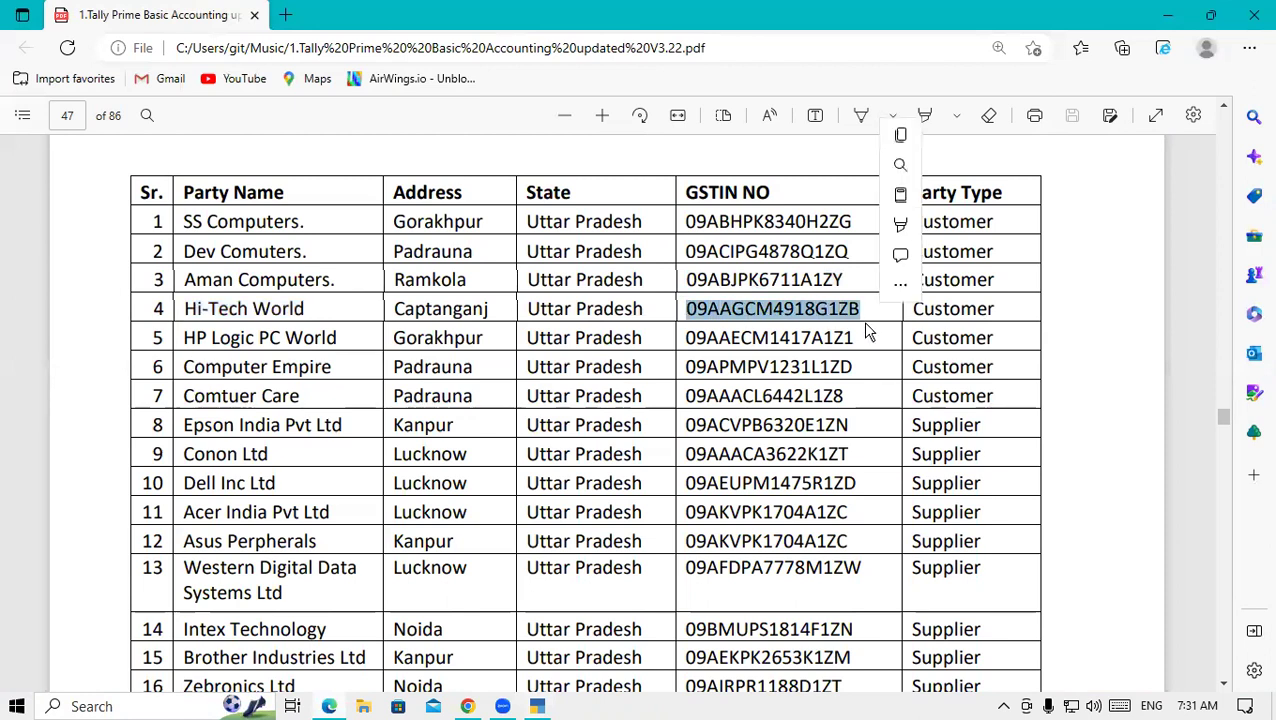
{"action": "key", "text": "ctrl+c"}
{"action": "left_click", "coordinate": [549, 705]}
{"action": "key", "text": "ctrl+alt+v"}
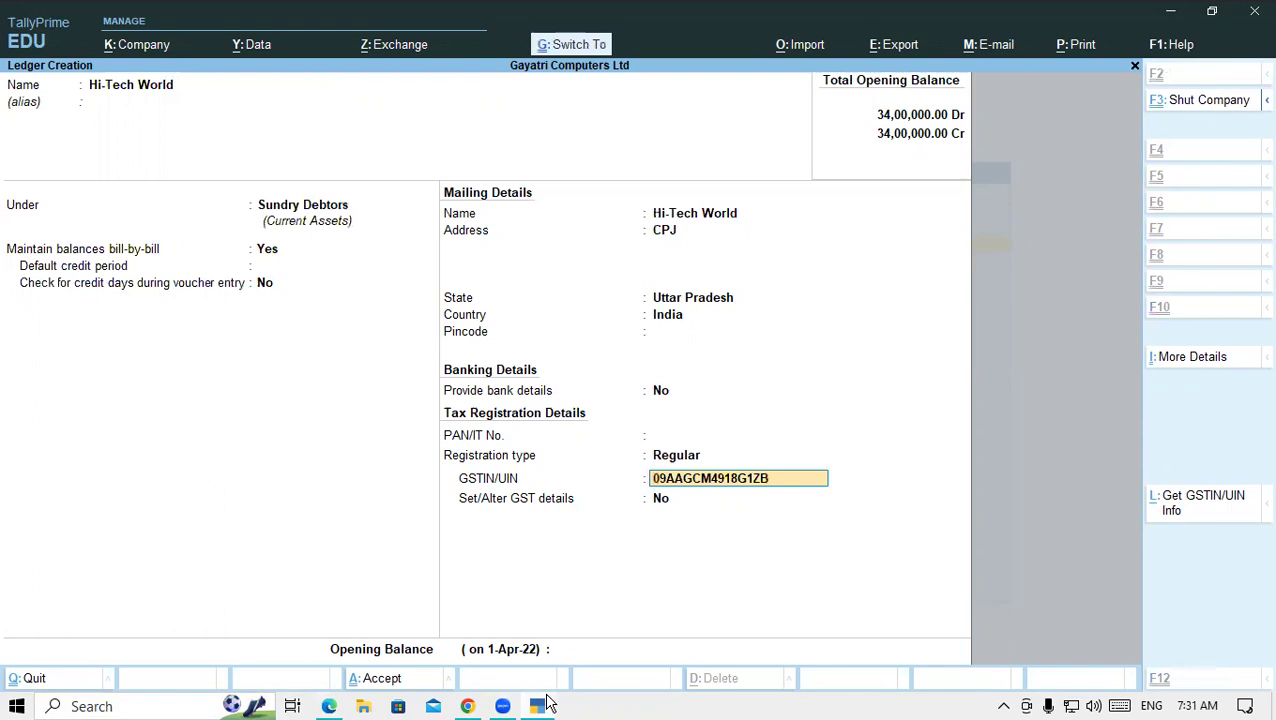
{"action": "key", "text": "Return"}
{"action": "key", "text": "Return"}
{"action": "key", "text": "Return"}
{"action": "key", "text": "Return"}
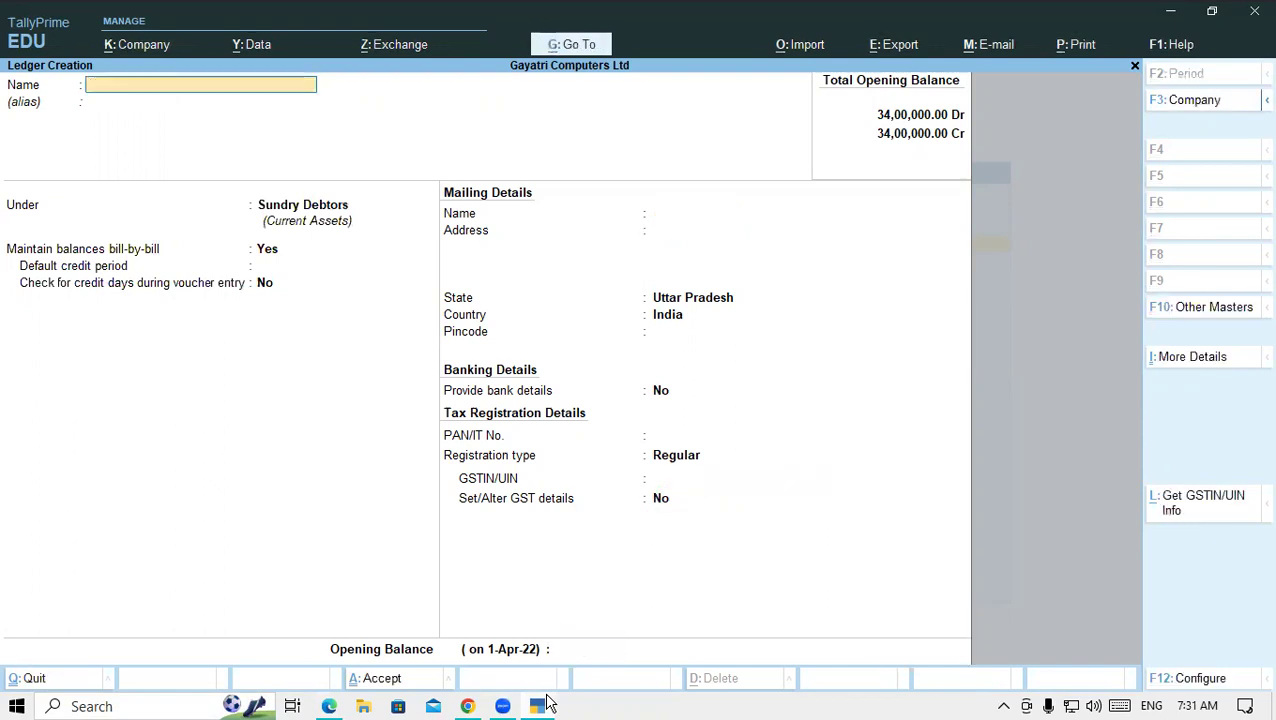
{"action": "left_click", "coordinate": [331, 706]}
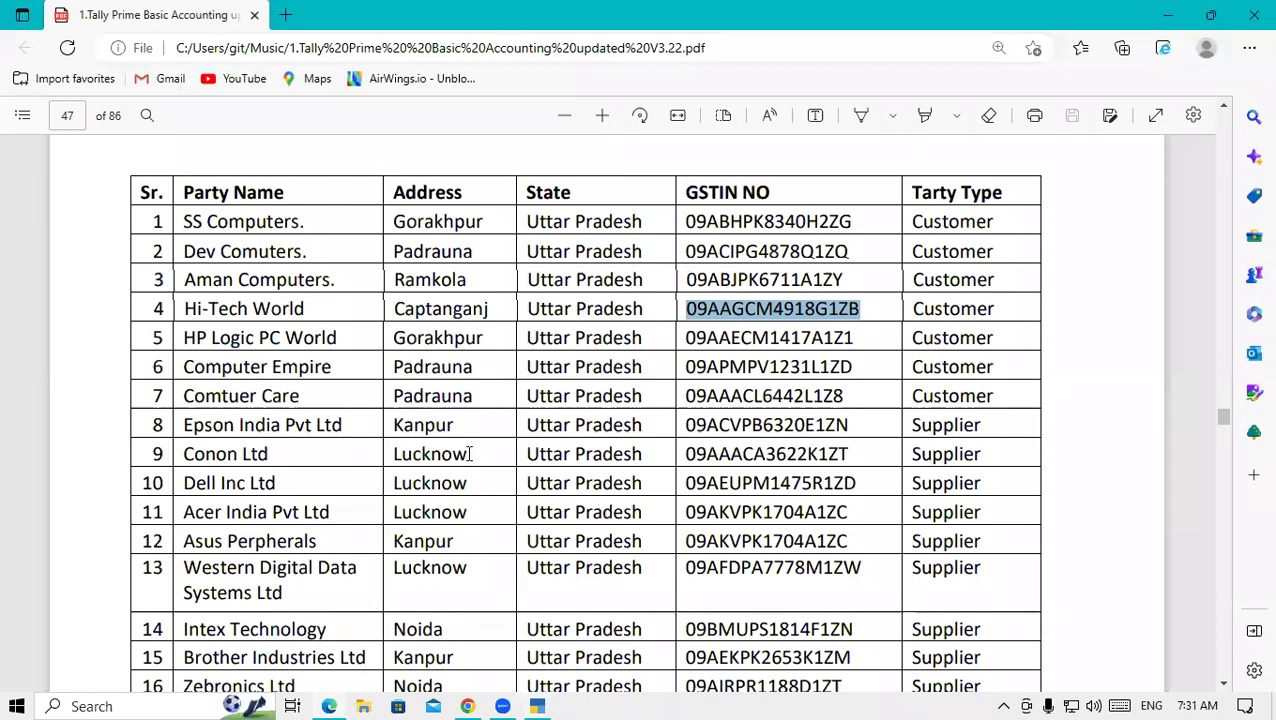
- Copy HP Logic PC World from the PDF as the ledger name, with address GKP
{"action": "left_click_drag", "start_coordinate": [185, 338], "coordinate": [341, 337]}
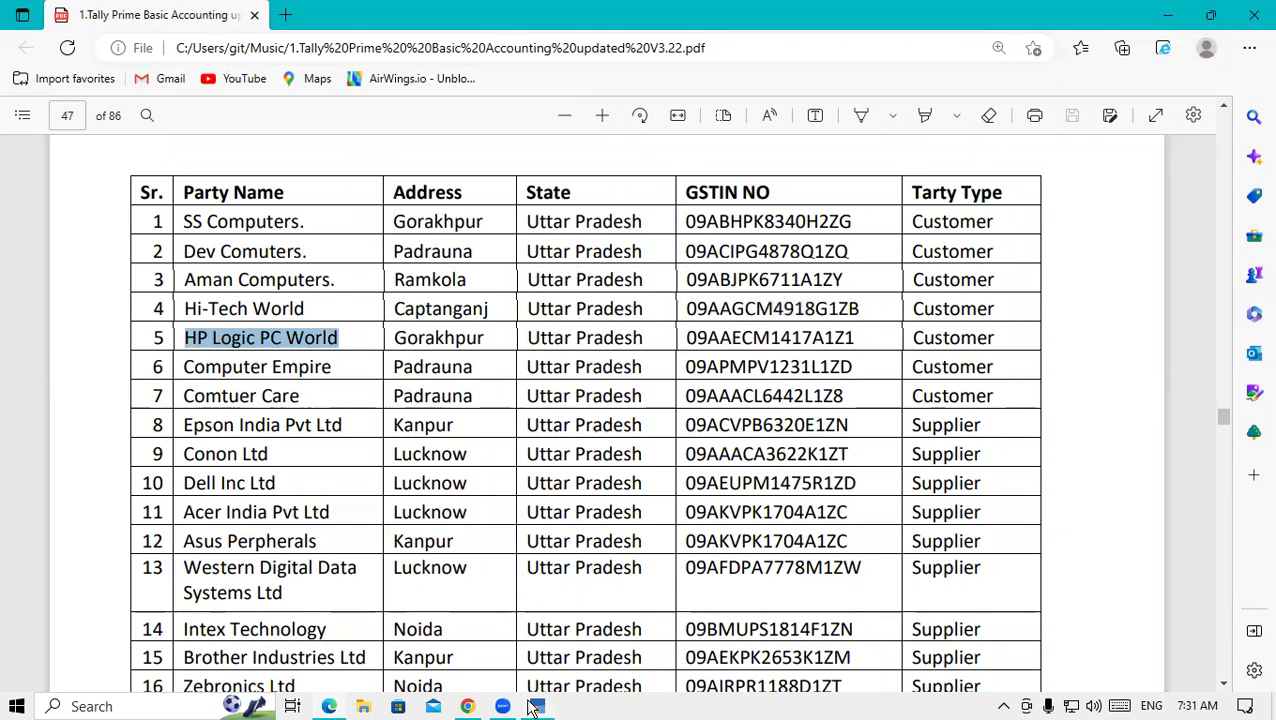
{"action": "left_click", "coordinate": [537, 706]}
{"action": "key", "text": "ctrl+v"}
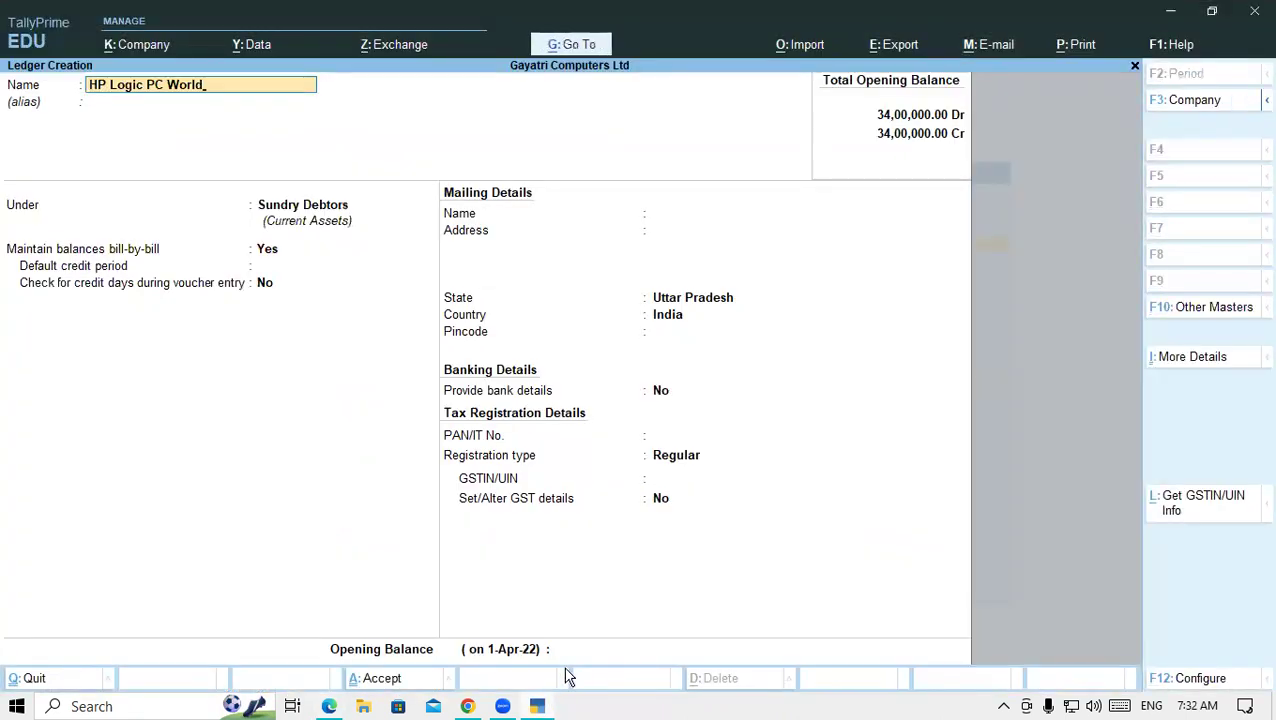
{"action": "key", "text": "Return"}
{"action": "key", "text": "Return"}
{"action": "key", "text": "Return"}
{"action": "key", "text": "Return"}
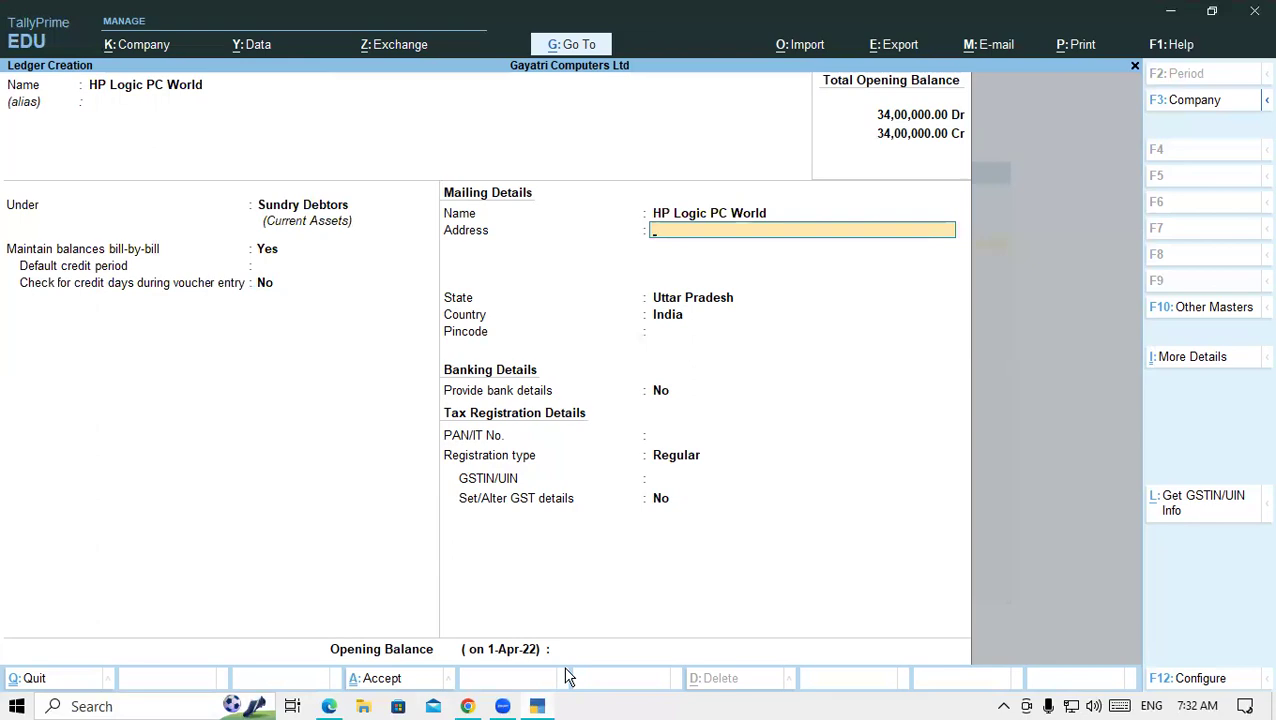
{"action": "left_click", "coordinate": [331, 707]}
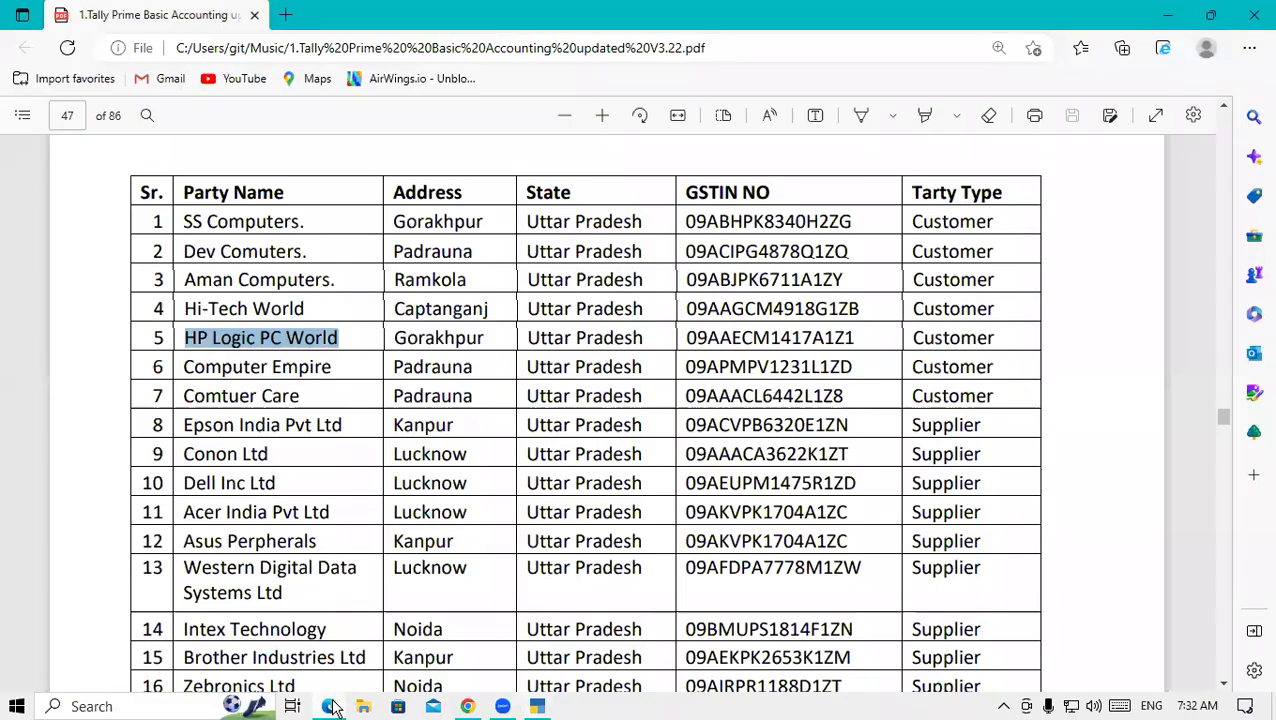
{"action": "left_click", "coordinate": [548, 707]}
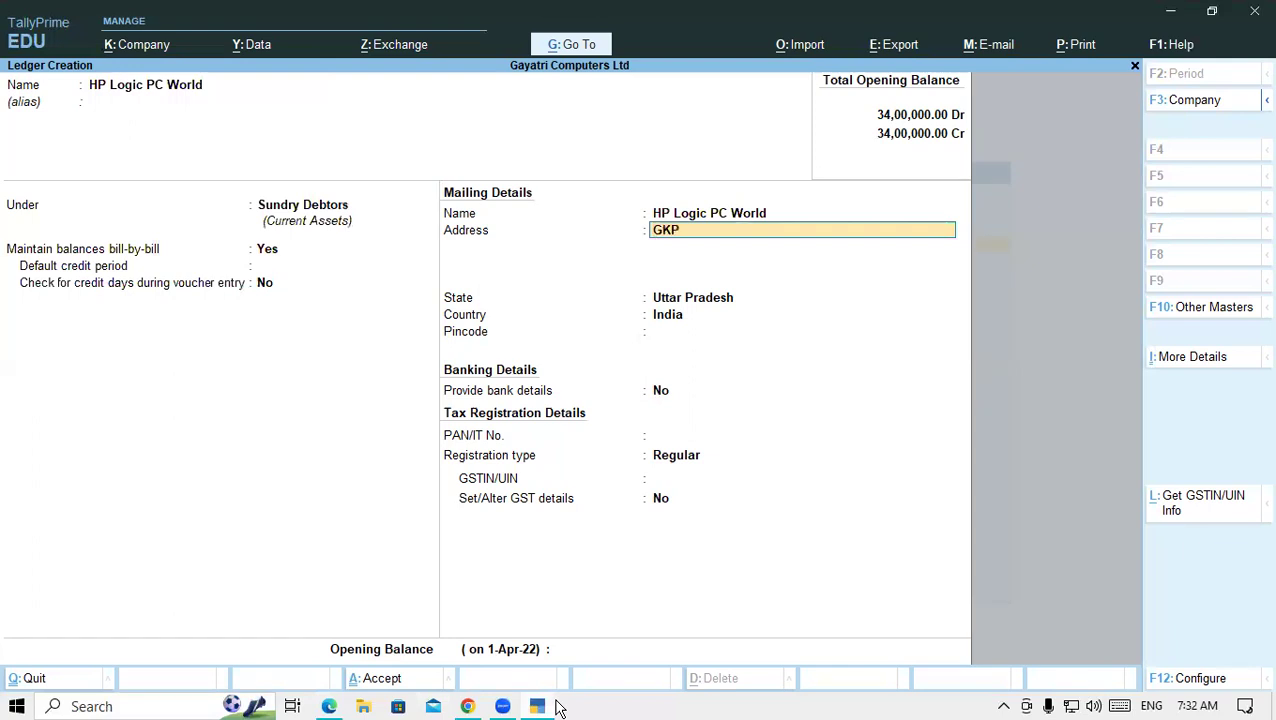
{"action": "key", "text": "Return"}
{"action": "key", "text": "Return"}
{"action": "key", "text": "Return"}
{"action": "key", "text": "Return"}
{"action": "key", "text": "Return"}
{"action": "key", "text": "Return"}
{"action": "key", "text": "Return"}
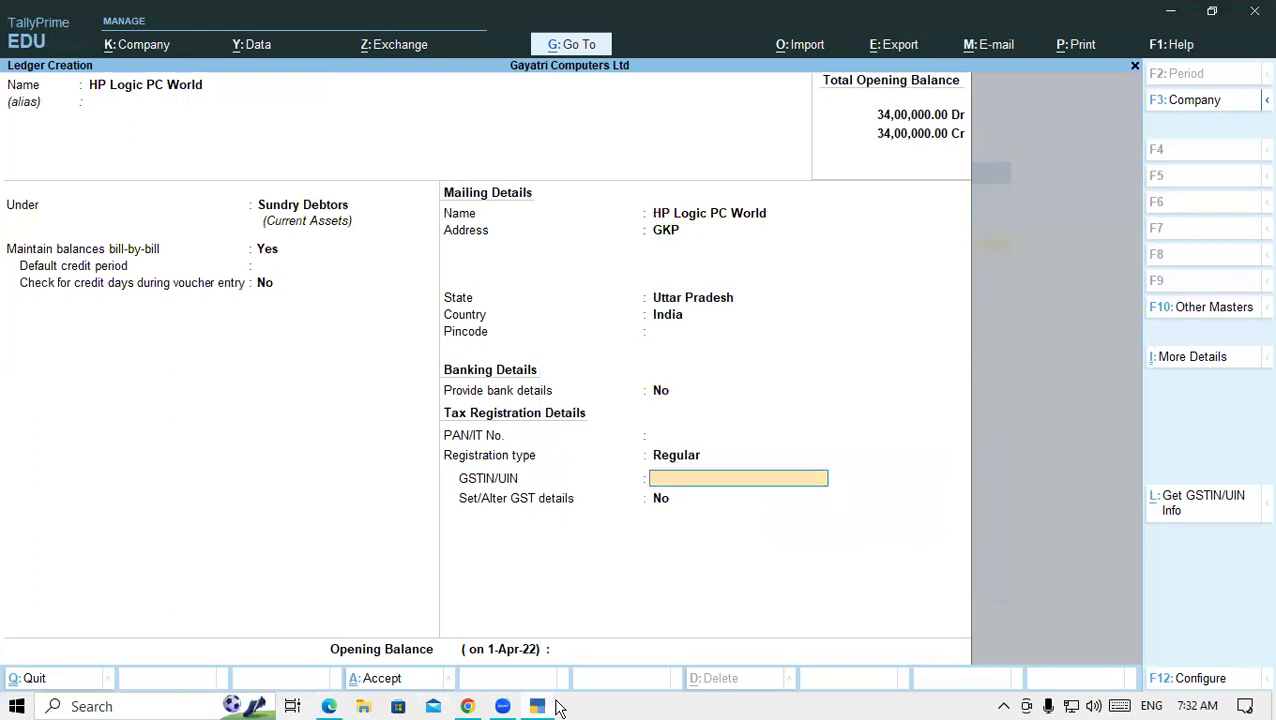
{"action": "left_click", "coordinate": [331, 706]}
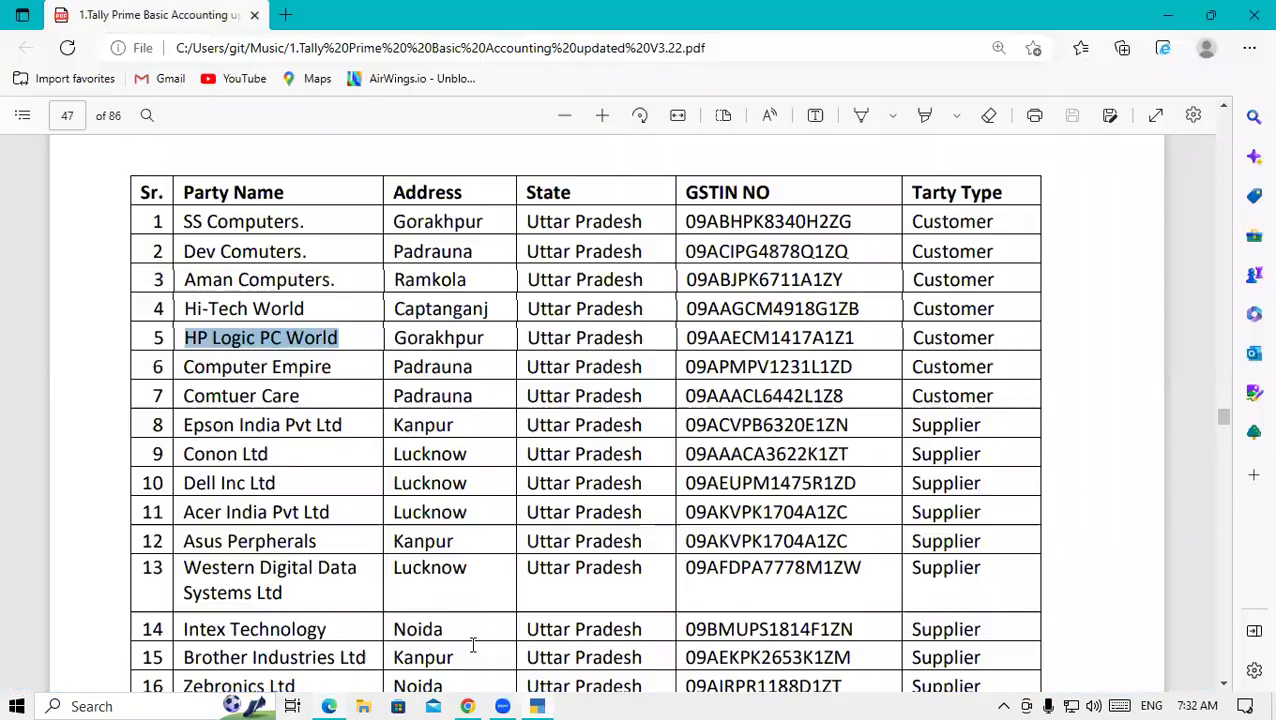
{"action": "left_click_drag", "start_coordinate": [686, 340], "coordinate": [856, 352]}
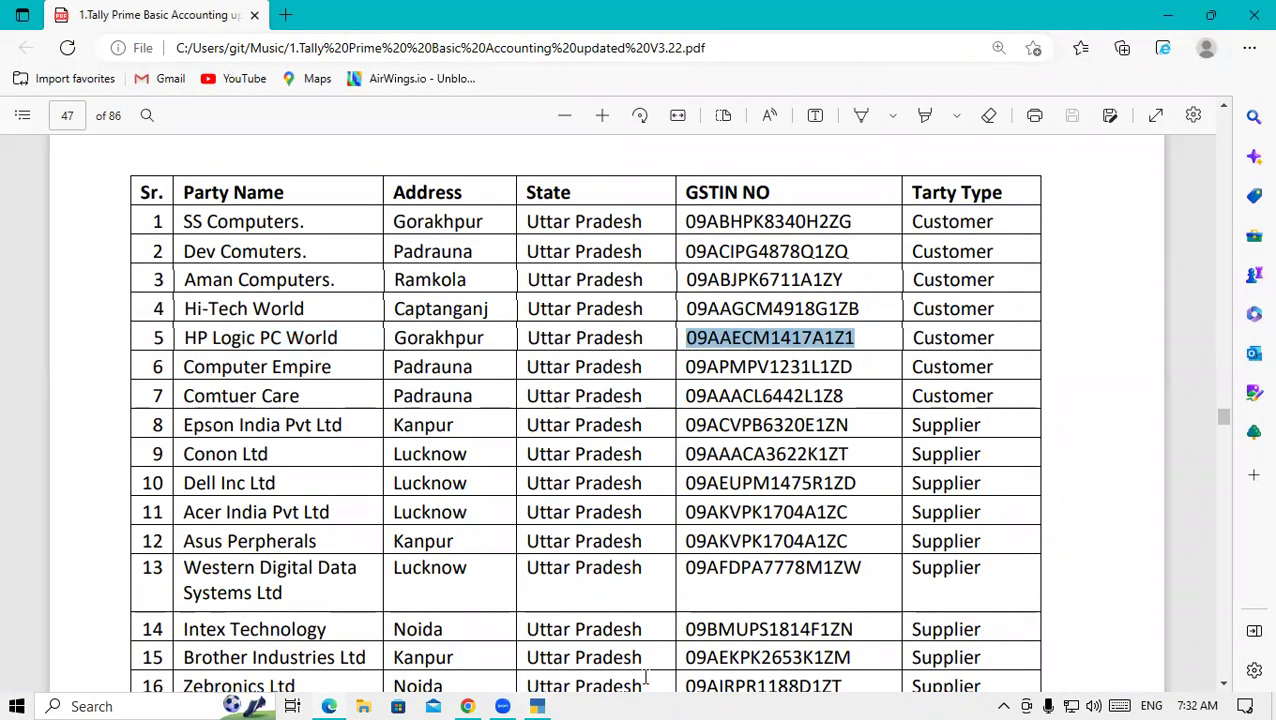
{"action": "left_click", "coordinate": [537, 706]}
{"action": "key", "text": "ctrl+alt+v"}
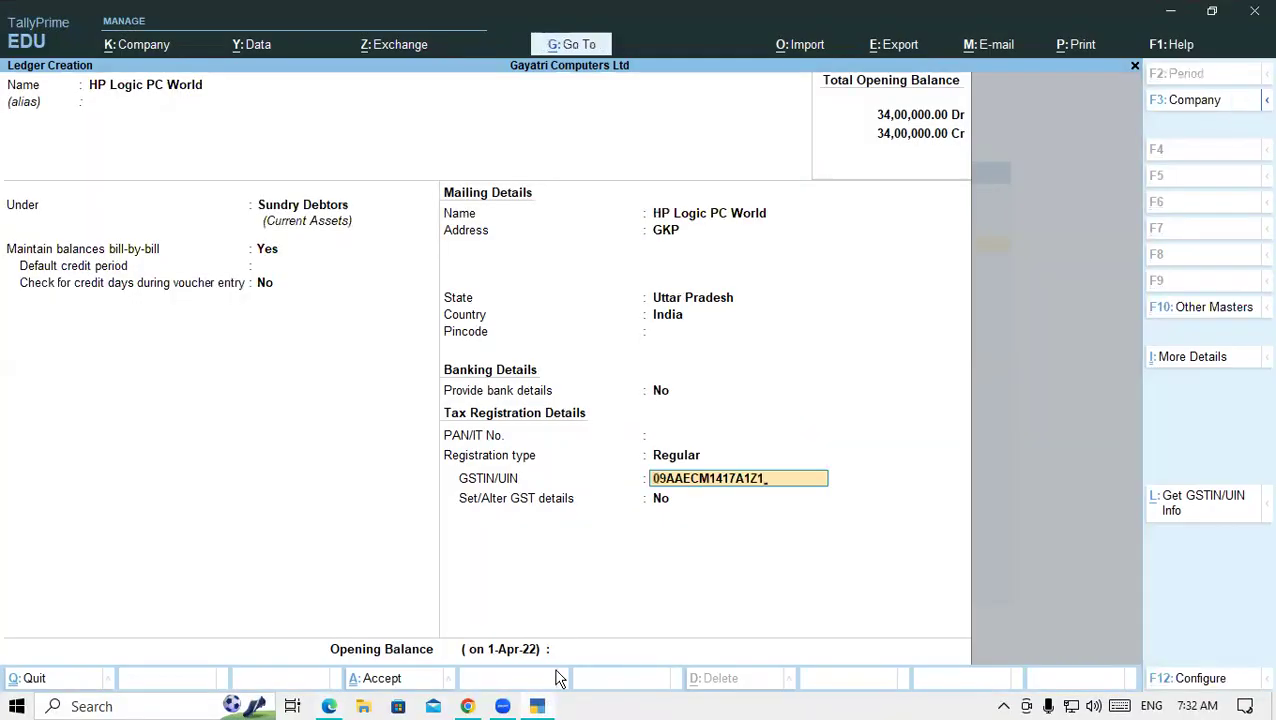
{"action": "key", "text": "Return"}
{"action": "key", "text": "Return"}
{"action": "key", "text": "Return"}
{"action": "key", "text": "Return"}
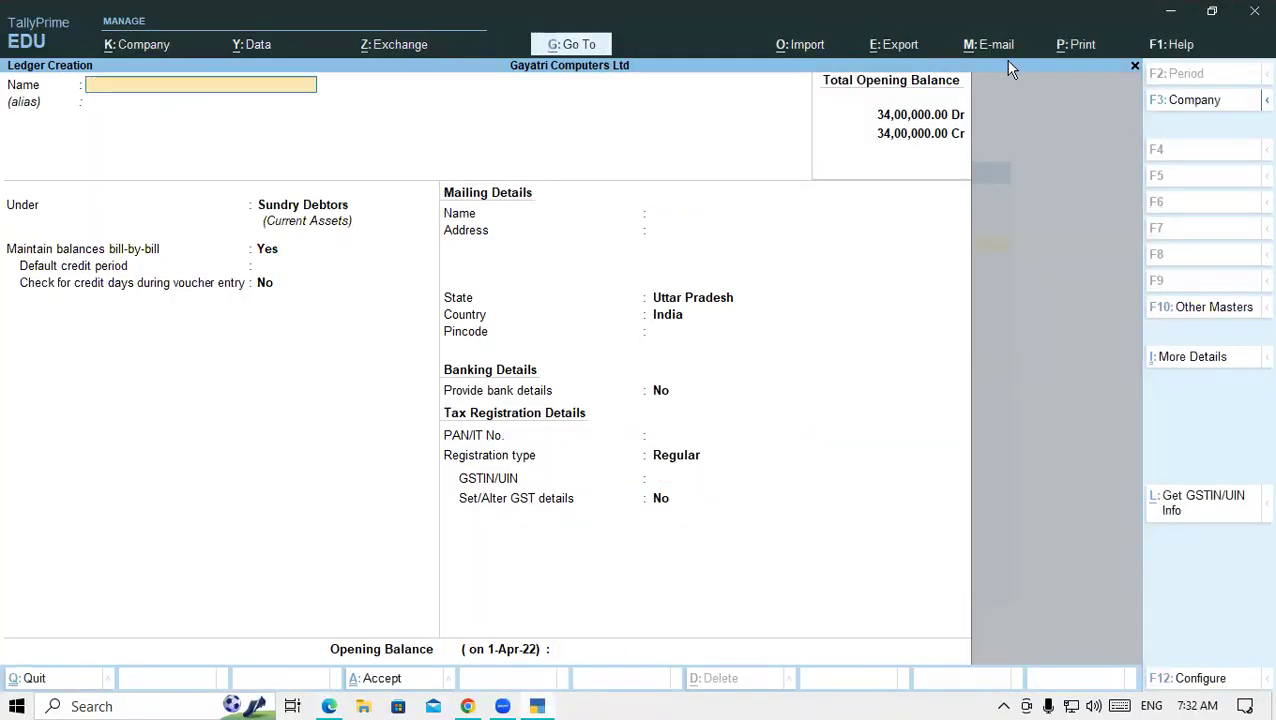
- Copy Computer Empire from the PDF as the ledger name, with address PDR
{"action": "left_click", "coordinate": [332, 707]}
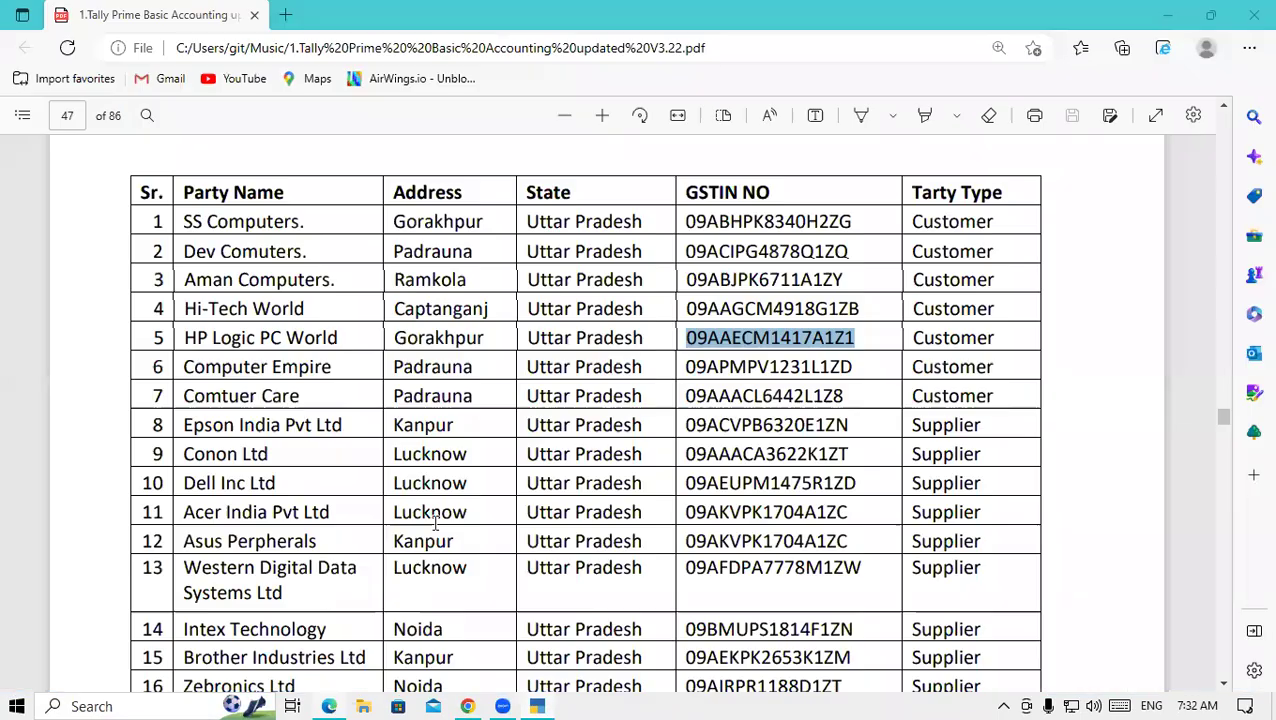
{"action": "left_click_drag", "start_coordinate": [183, 367], "coordinate": [329, 368]}
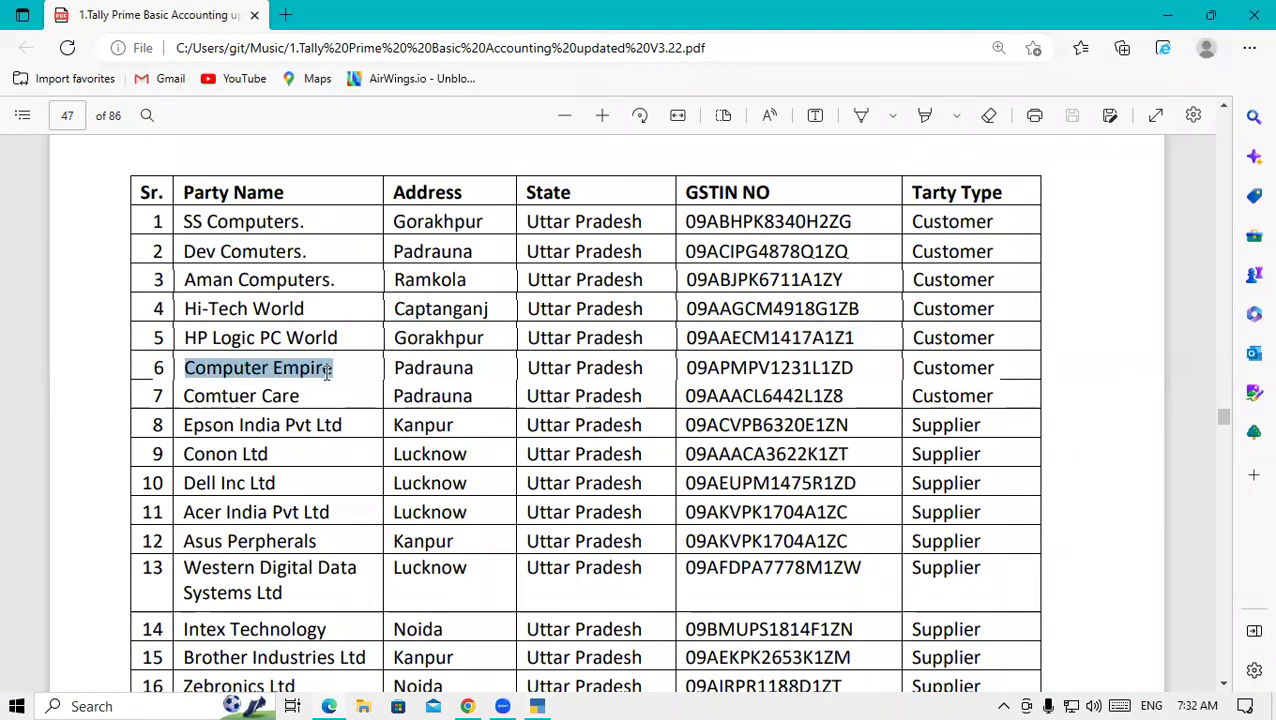
{"action": "left_click", "coordinate": [538, 706]}
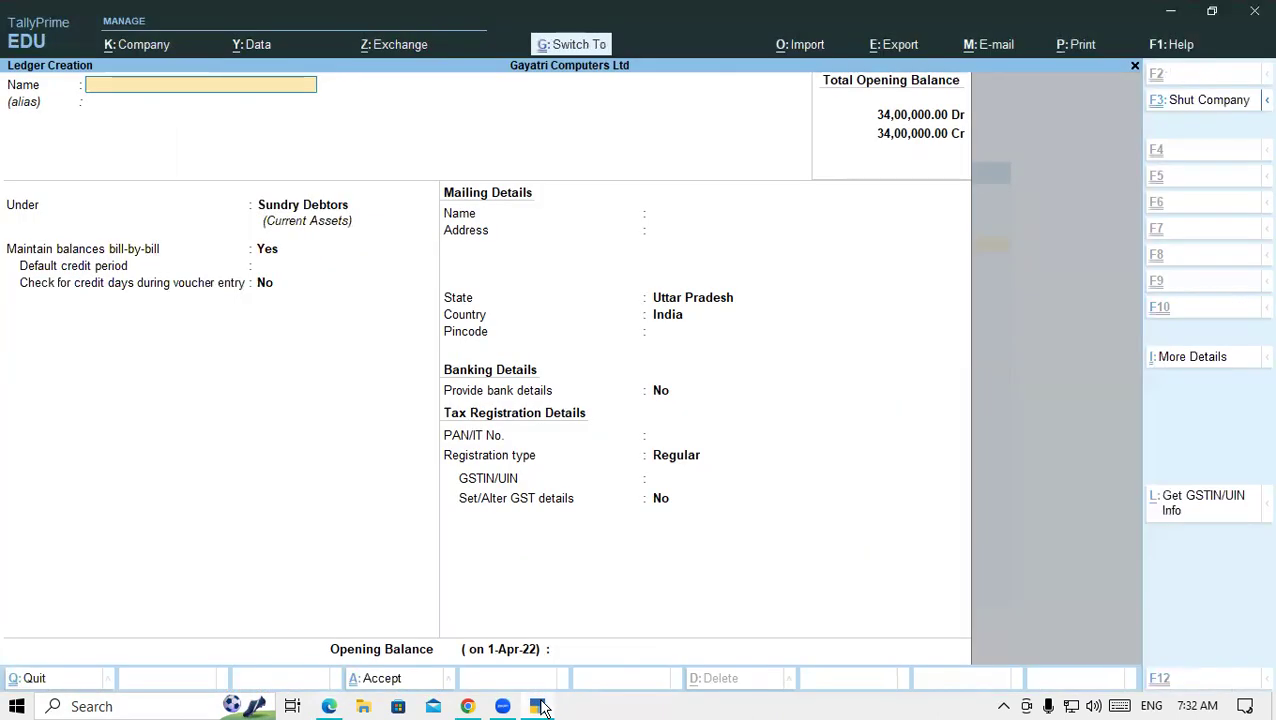
{"action": "key", "text": "ctrl+alt+v"}
{"action": "key", "text": "Return"}
{"action": "key", "text": "Return"}
{"action": "key", "text": "Return"}
{"action": "key", "text": "Return"}
{"action": "key", "text": "Return"}
{"action": "key", "text": "Return"}
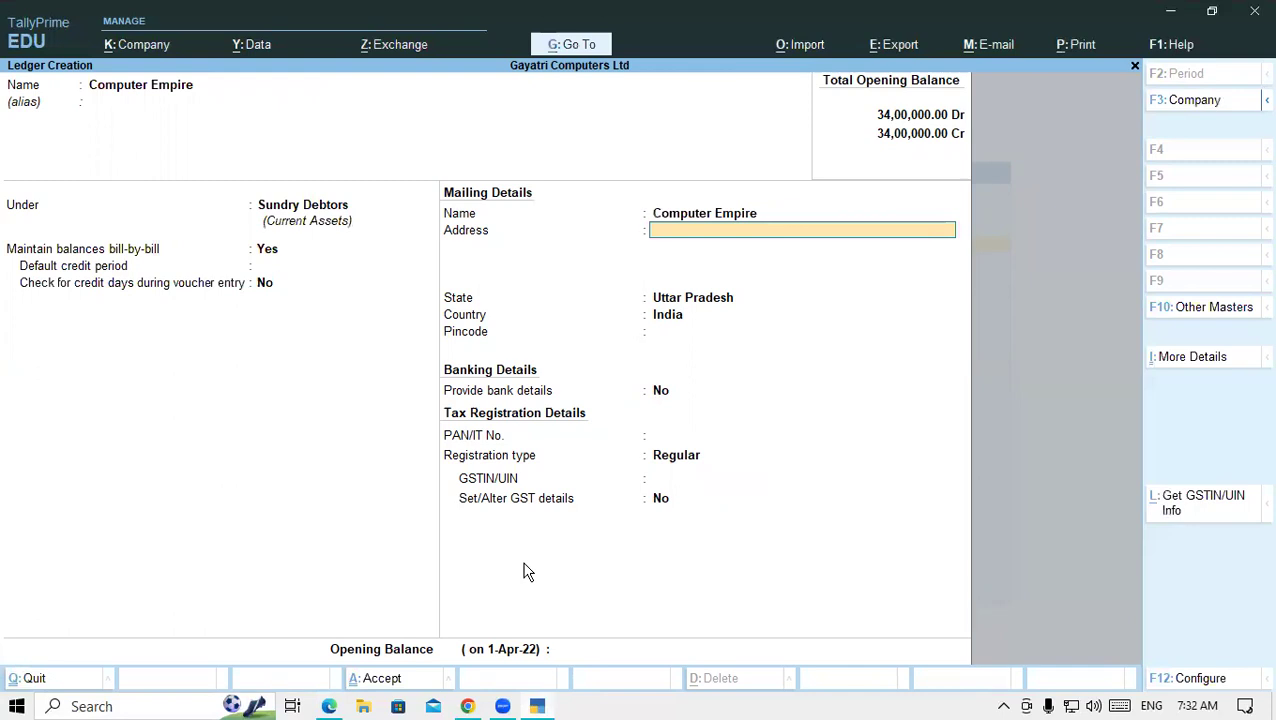
{"action": "key", "text": "Return"}
{"action": "key", "text": "Return"}
{"action": "key", "text": "Return"}
{"action": "key", "text": "Return"}
{"action": "key", "text": "Return"}
{"action": "key", "text": "Return"}
{"action": "key", "text": "Return"}
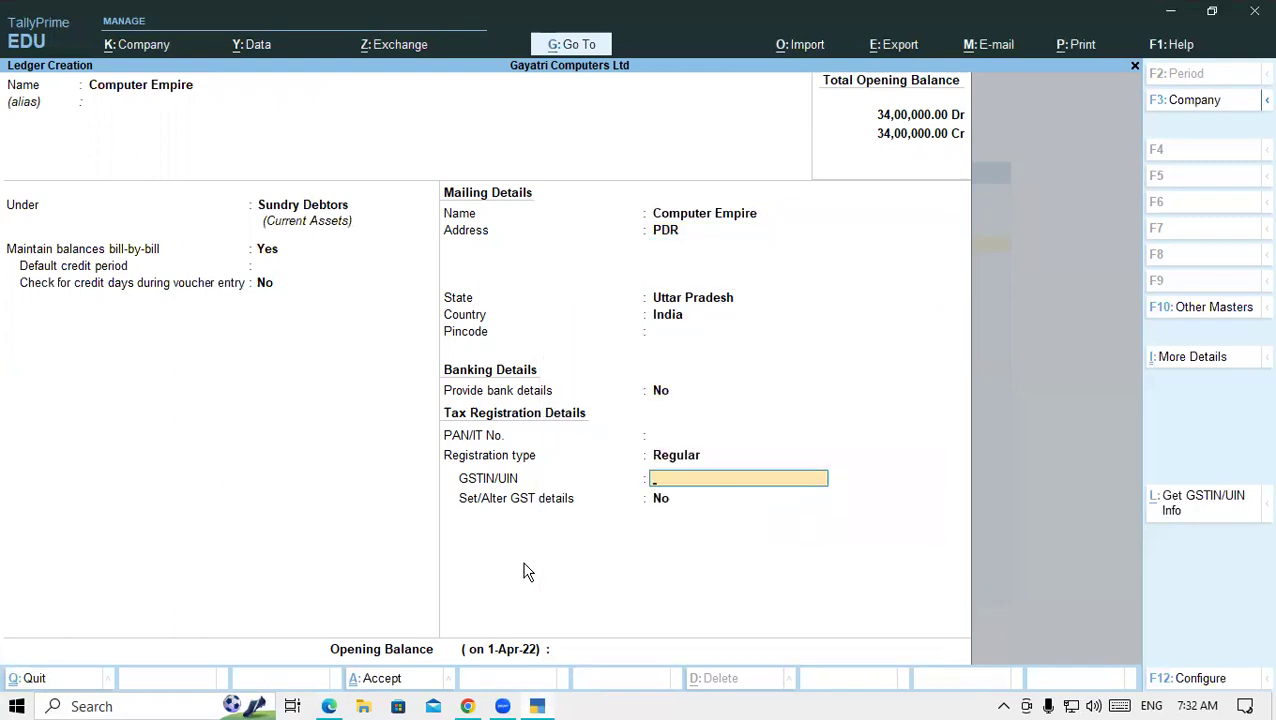
{"action": "left_click", "coordinate": [329, 706]}
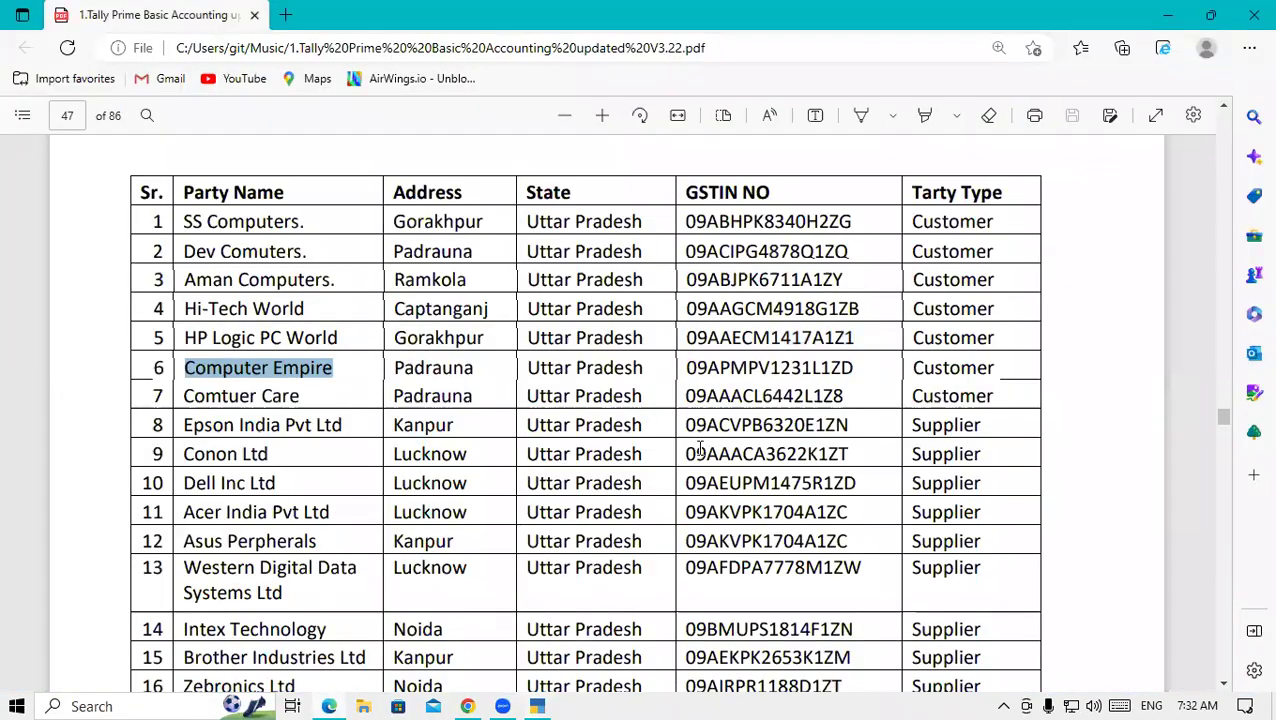
{"action": "left_click_drag", "start_coordinate": [684, 370], "coordinate": [855, 372]}
{"action": "key", "text": "ctrl+c"}
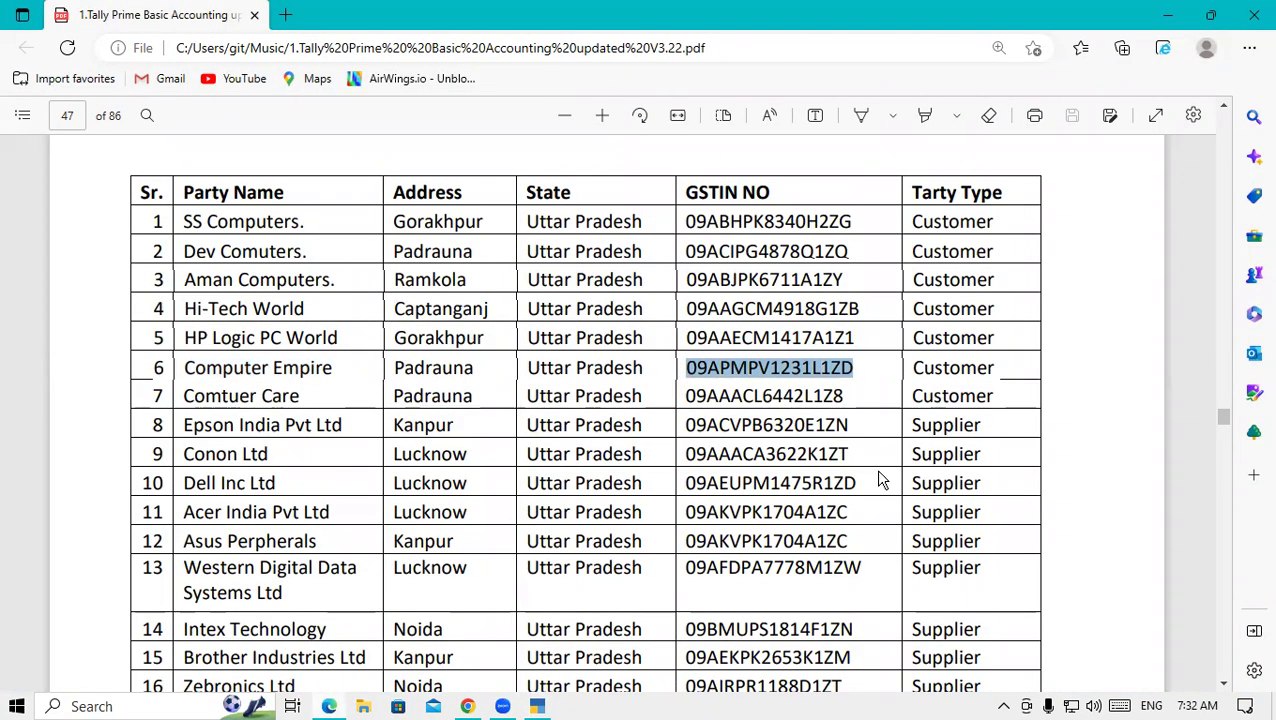
{"action": "left_click", "coordinate": [538, 706]}
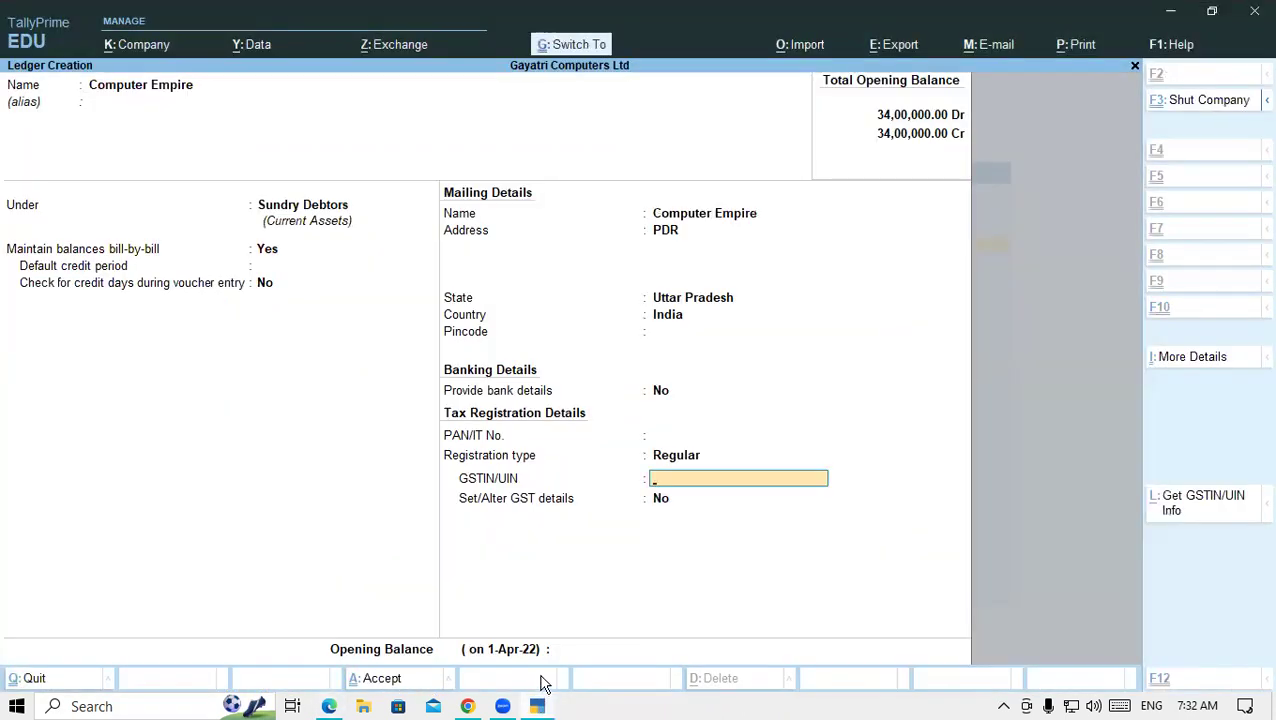
{"action": "key", "text": "ctrl+v"}
{"action": "key", "text": "Return"}
{"action": "key", "text": "Return"}
{"action": "key", "text": "Return"}
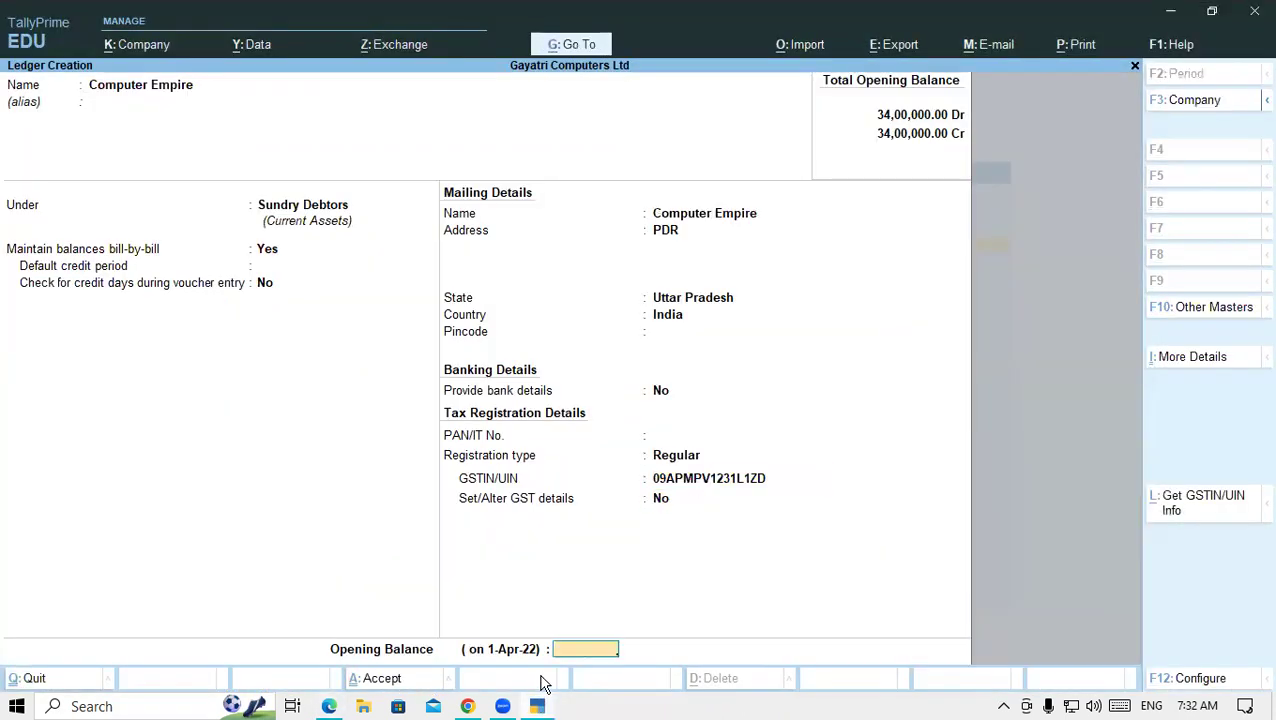
{"action": "key", "text": "Return"}
{"action": "key", "text": "Return"}
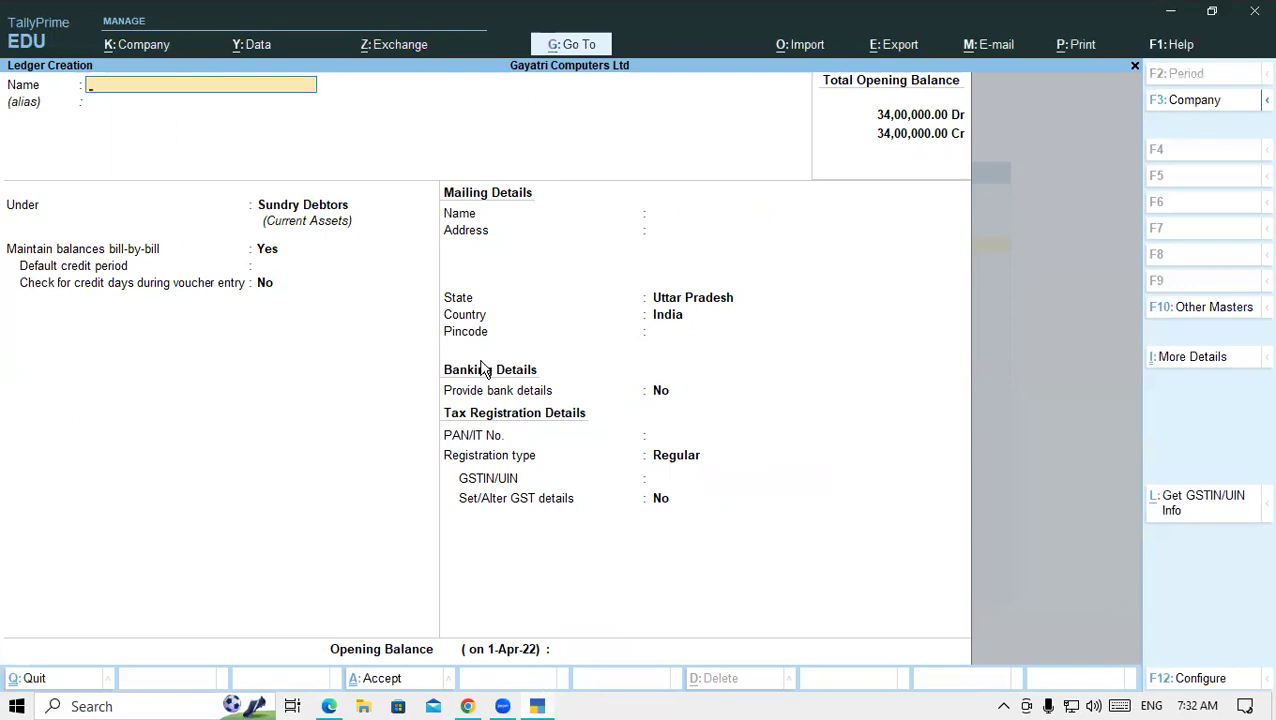
- Copy Comtuer Care from the PDF as the new ledger name, with address PDR
{"action": "left_click", "coordinate": [329, 706]}
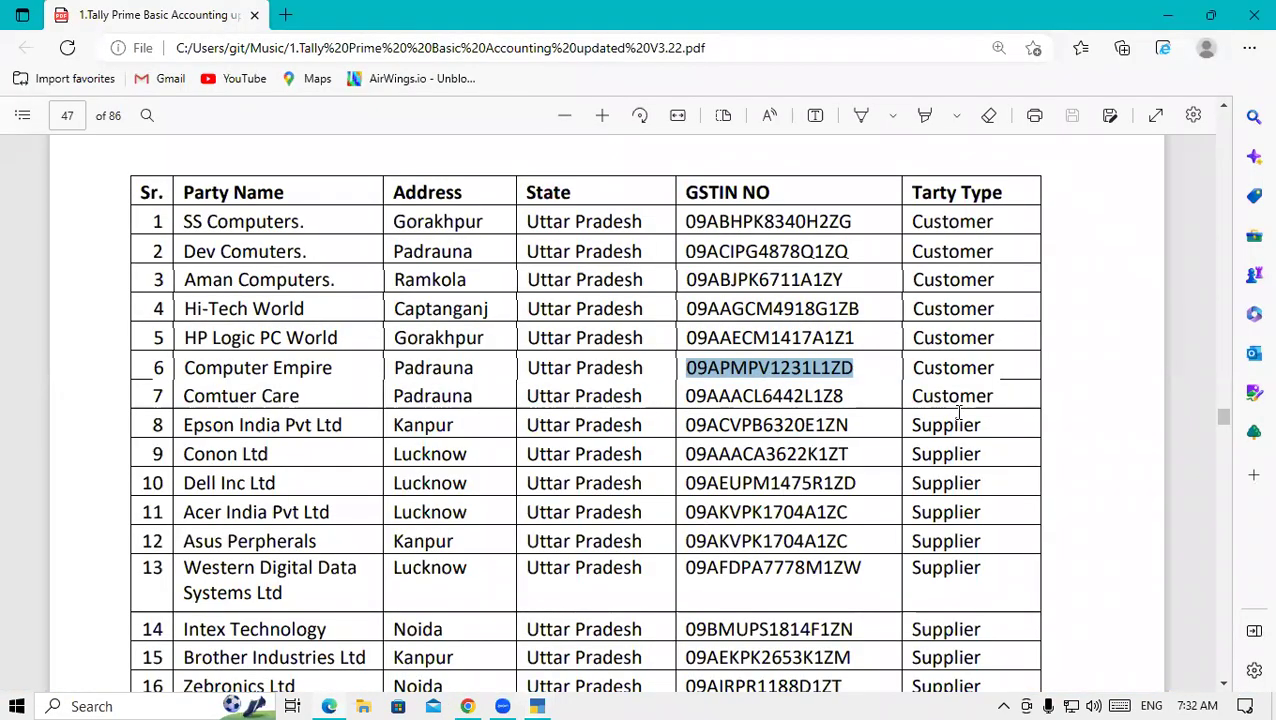
{"action": "left_click_drag", "start_coordinate": [187, 396], "coordinate": [297, 396]}
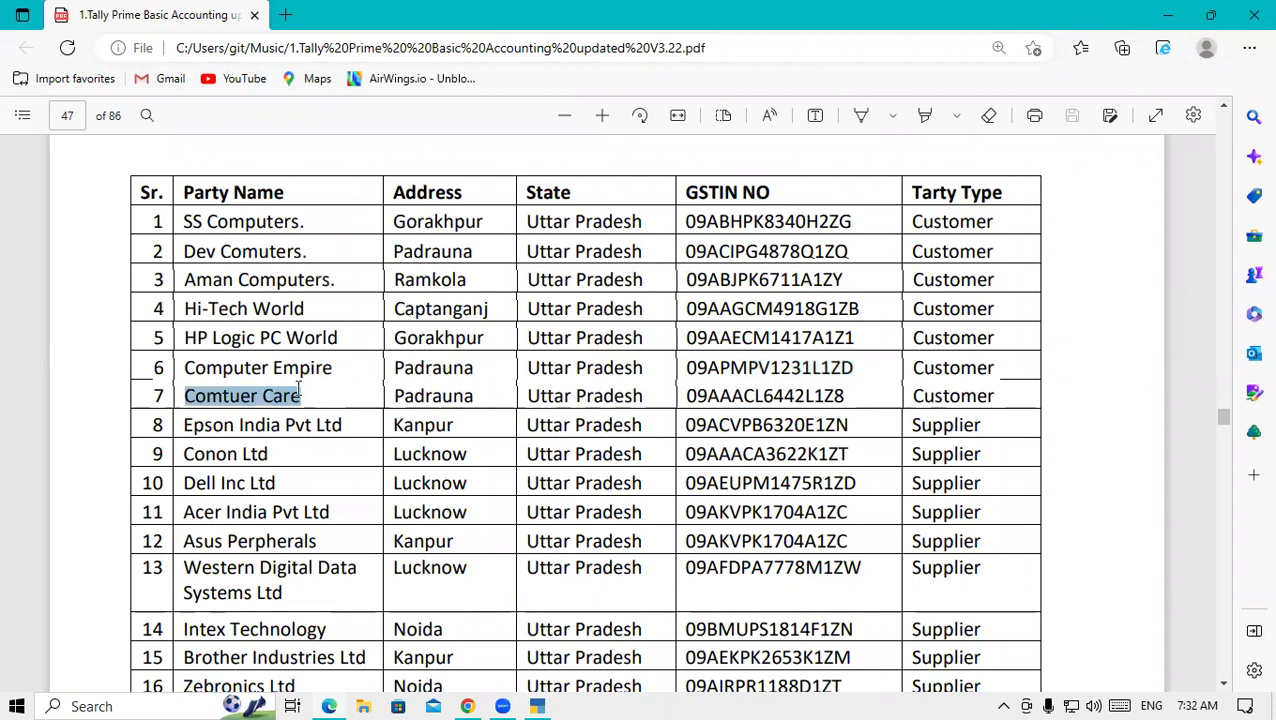
{"action": "left_click", "coordinate": [537, 706]}
{"action": "key", "text": "ctrl+alt+v"}
{"action": "key", "text": "Return"}
{"action": "key", "text": "Return"}
{"action": "key", "text": "Return"}
{"action": "key", "text": "Return"}
{"action": "key", "text": "Return"}
{"action": "key", "text": "Return"}
{"action": "key", "text": "Return"}
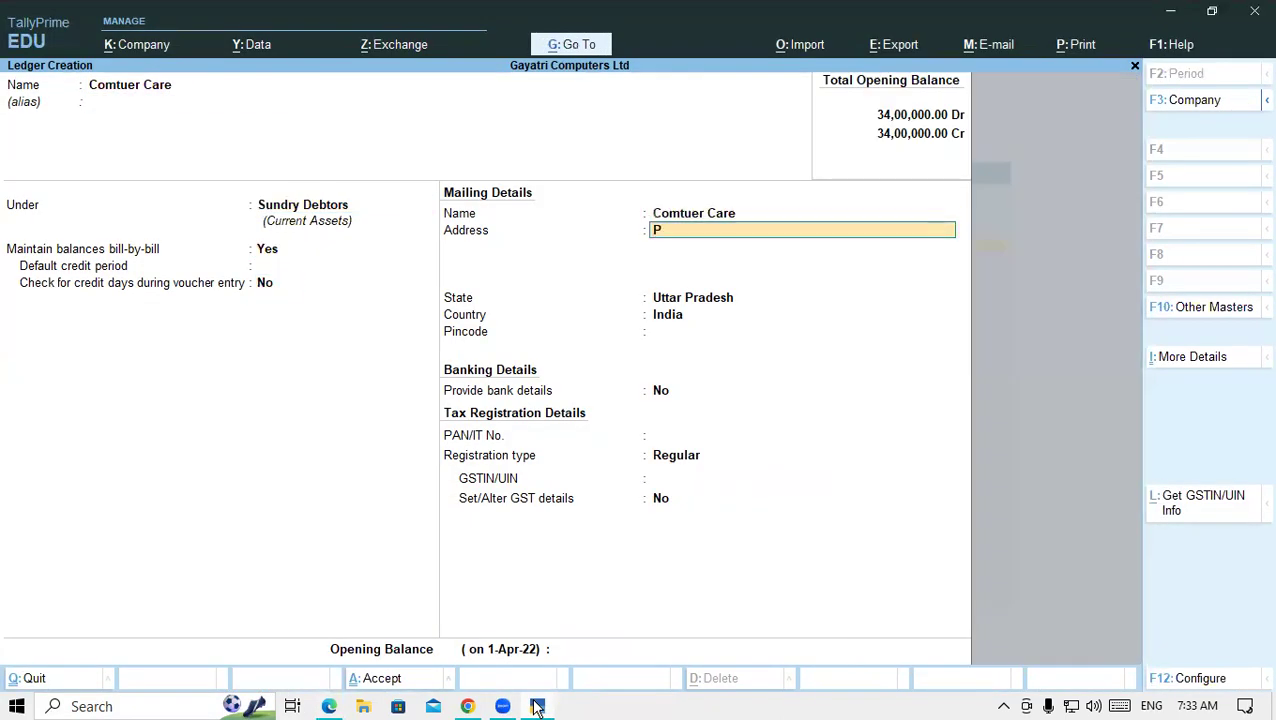
{"action": "key", "text": "Return"}
{"action": "key", "text": "Return"}
{"action": "key", "text": "Return"}
{"action": "key", "text": "Return"}
{"action": "key", "text": "Return"}
{"action": "key", "text": "Return"}
{"action": "key", "text": "Return"}
{"action": "key", "text": "Return"}
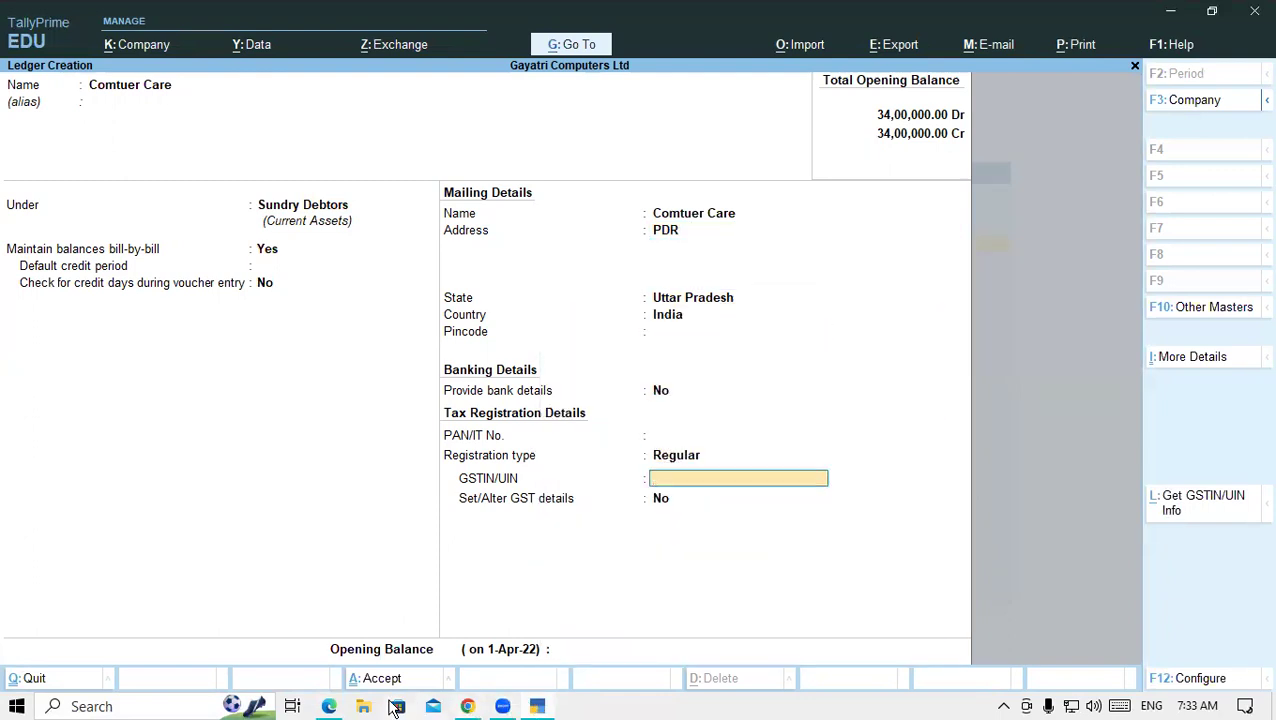
{"action": "left_click", "coordinate": [329, 706]}
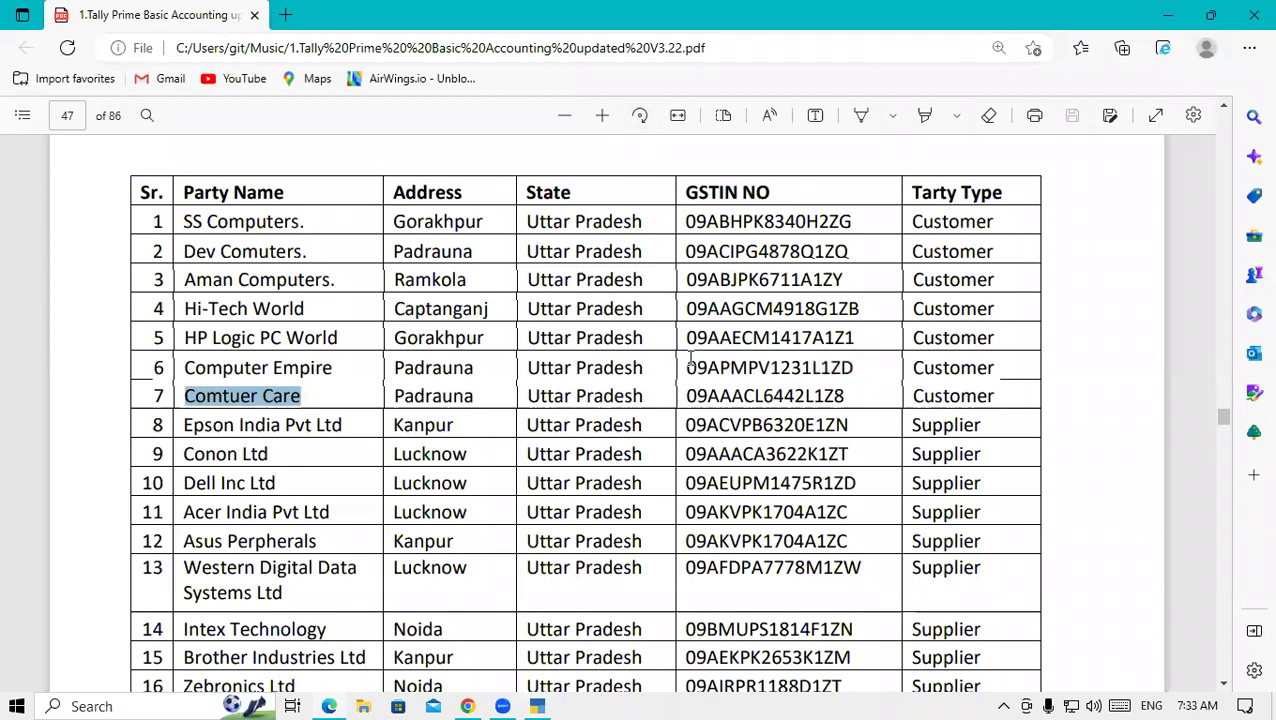
{"action": "left_click_drag", "start_coordinate": [686, 396], "coordinate": [845, 397]}
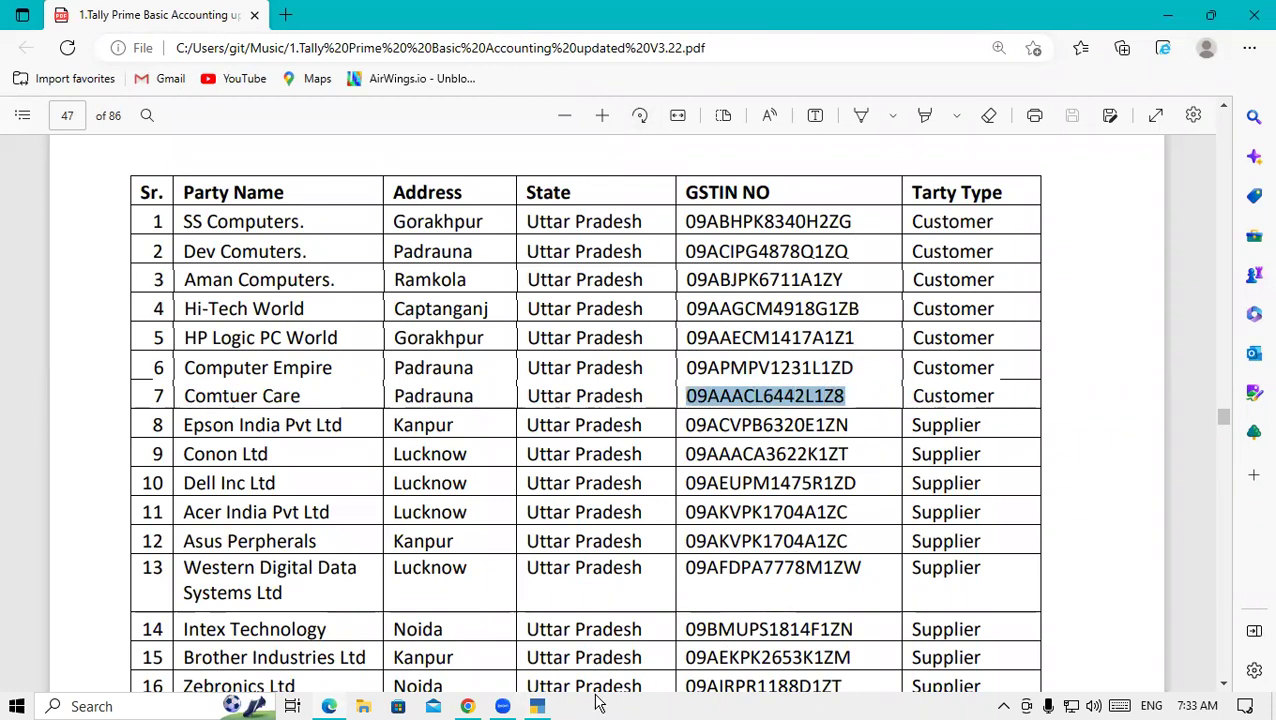
{"action": "left_click", "coordinate": [555, 706]}
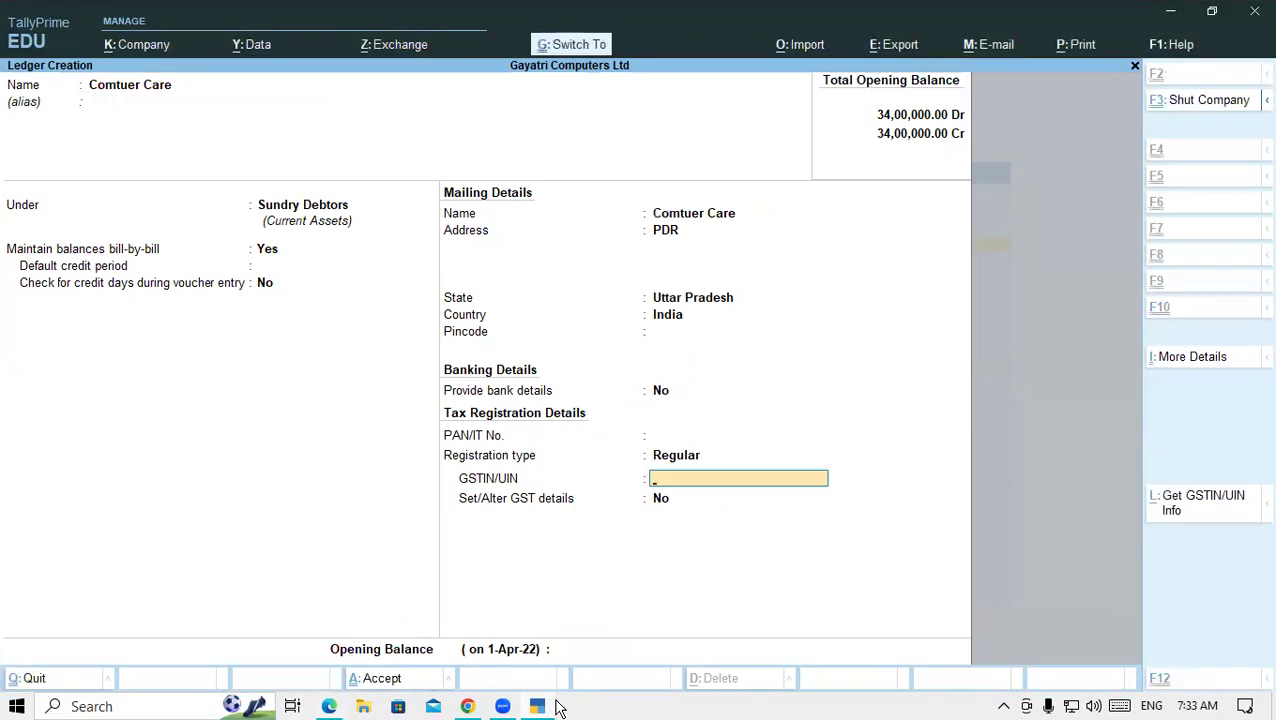
{"action": "key", "text": "ctrl+alt+v"}
{"action": "key", "text": "Return"}
{"action": "key", "text": "Return"}
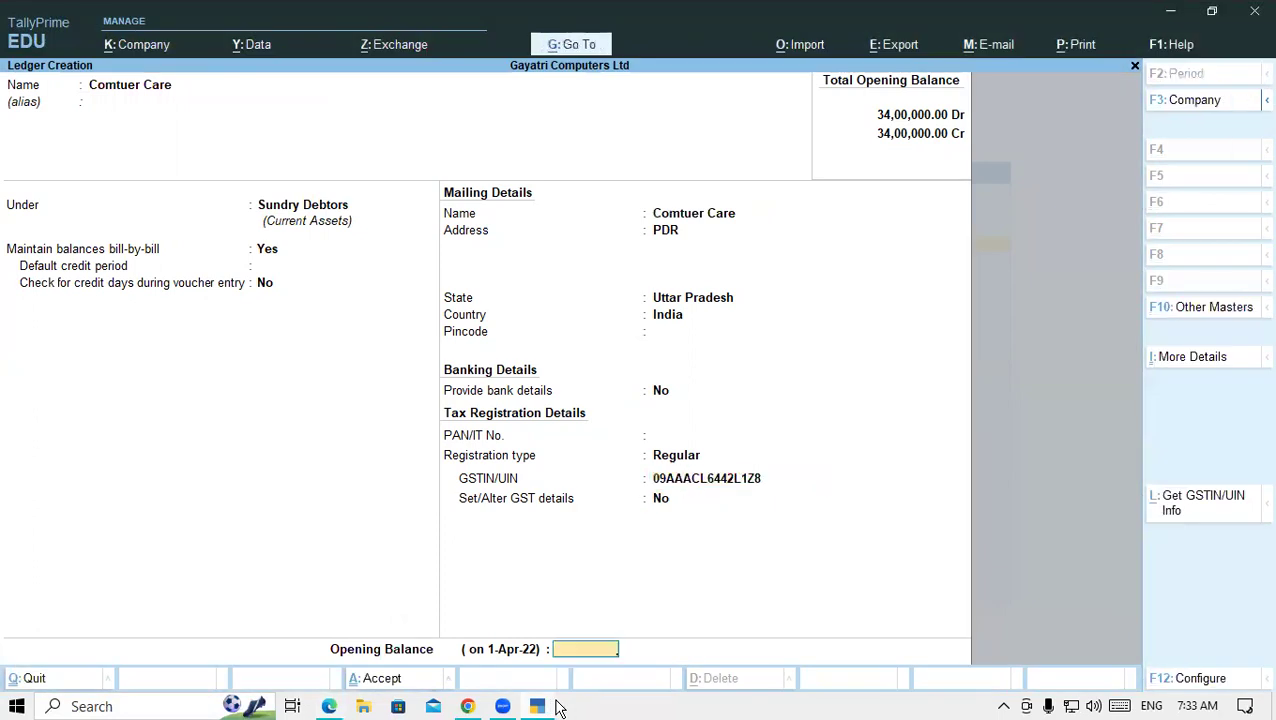
{"action": "key", "text": "Return"}
{"action": "key", "text": "Return"}
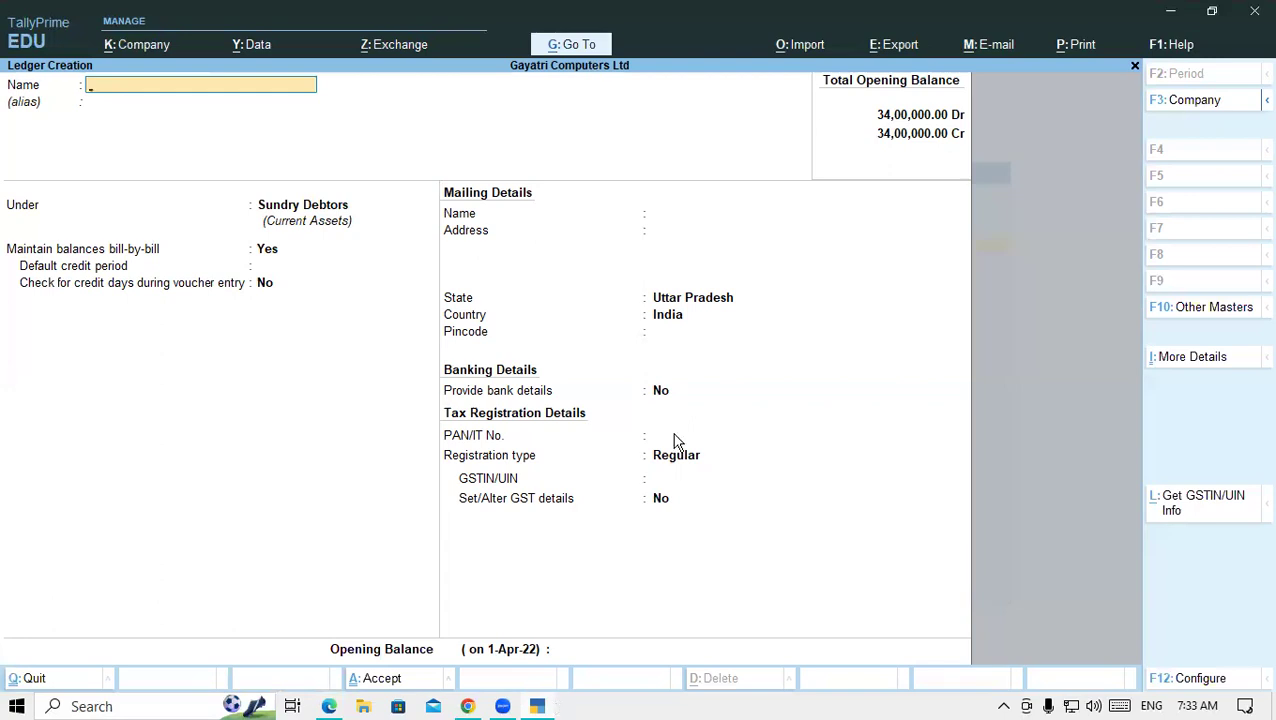
- Copy Epson India Pvt Ltd from the PDF as the ledger name, with address KANPUR in Uttar Pradesh
{"action": "left_click", "coordinate": [331, 705]}
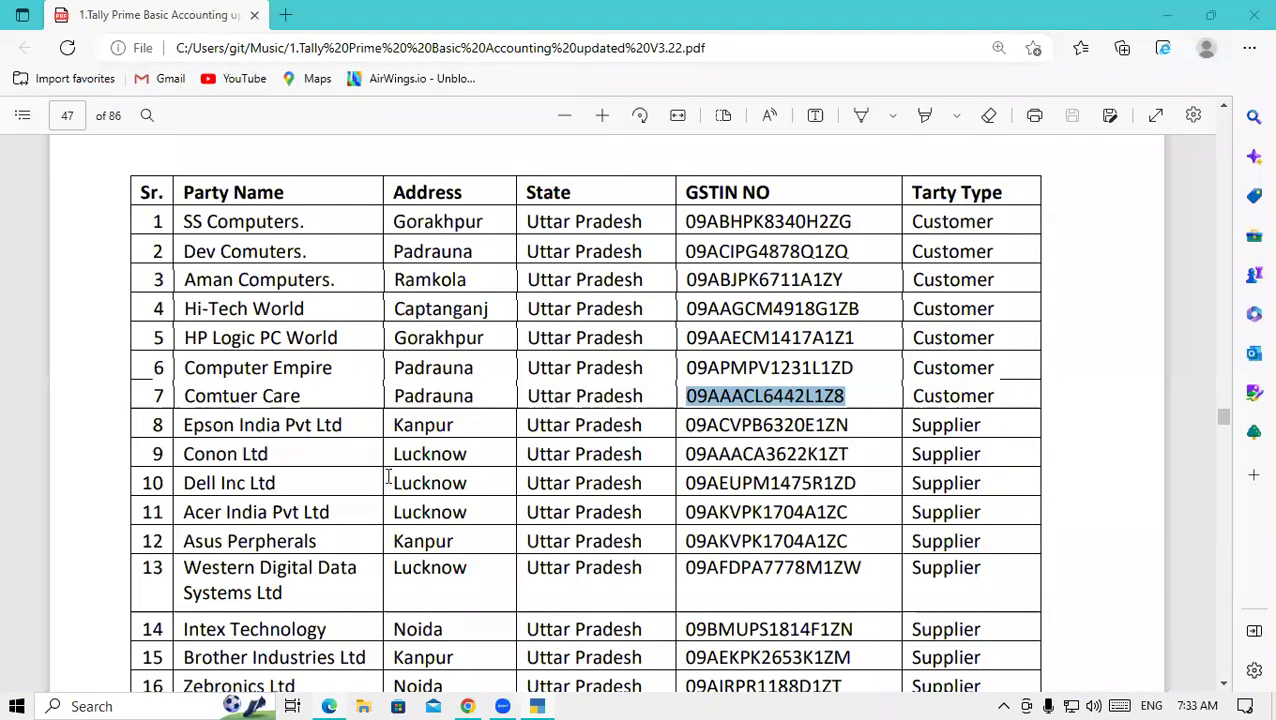
{"action": "left_click_drag", "start_coordinate": [184, 425], "coordinate": [354, 426]}
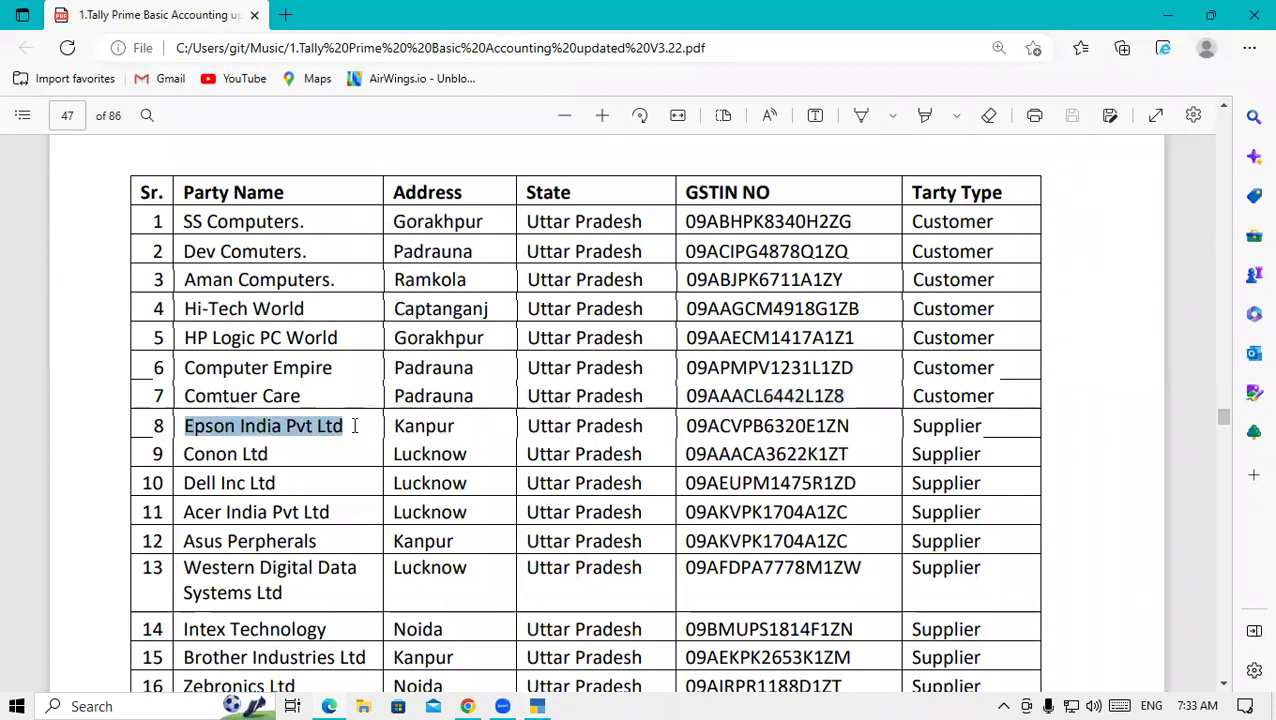
{"action": "left_click", "coordinate": [537, 705]}
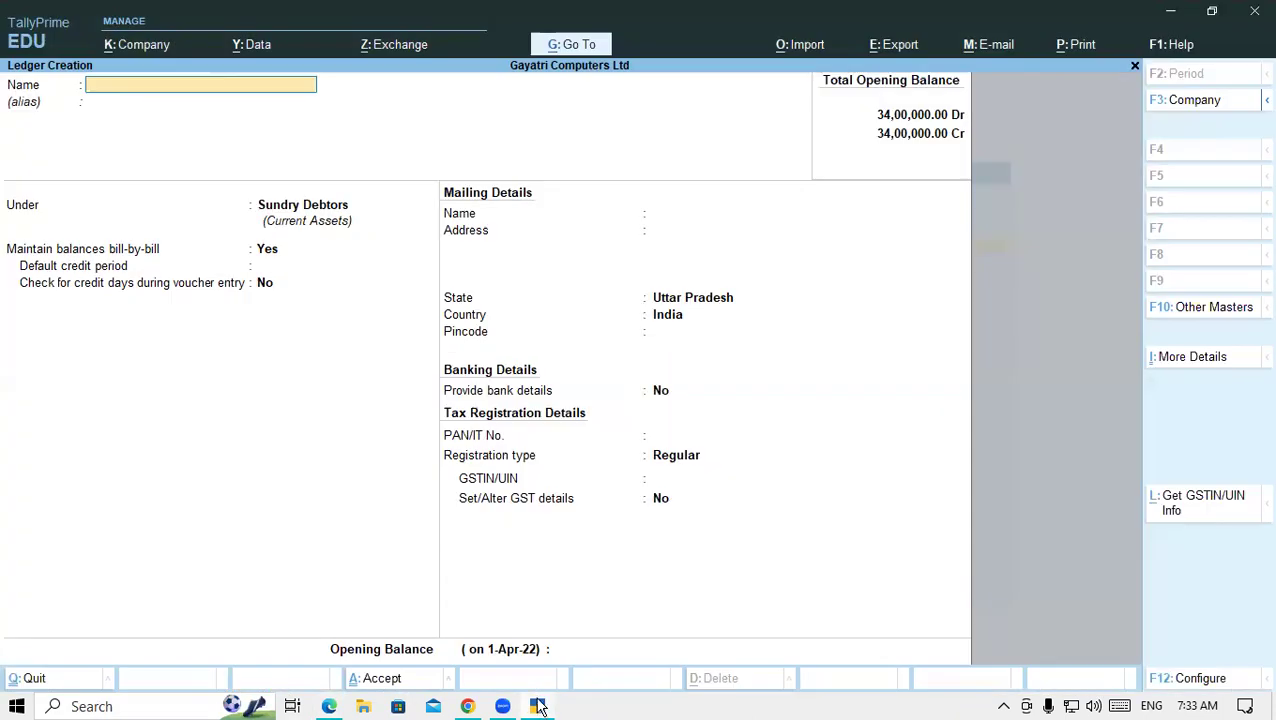
{"action": "key", "text": "ctrl+alt+v"}
{"action": "key", "text": "Return"}
{"action": "key", "text": "Return"}
{"action": "key", "text": "Return"}
{"action": "key", "text": "Return"}
{"action": "key", "text": "Return"}
{"action": "key", "text": "Return"}
{"action": "key", "text": "Return"}
{"action": "key", "text": "Return"}
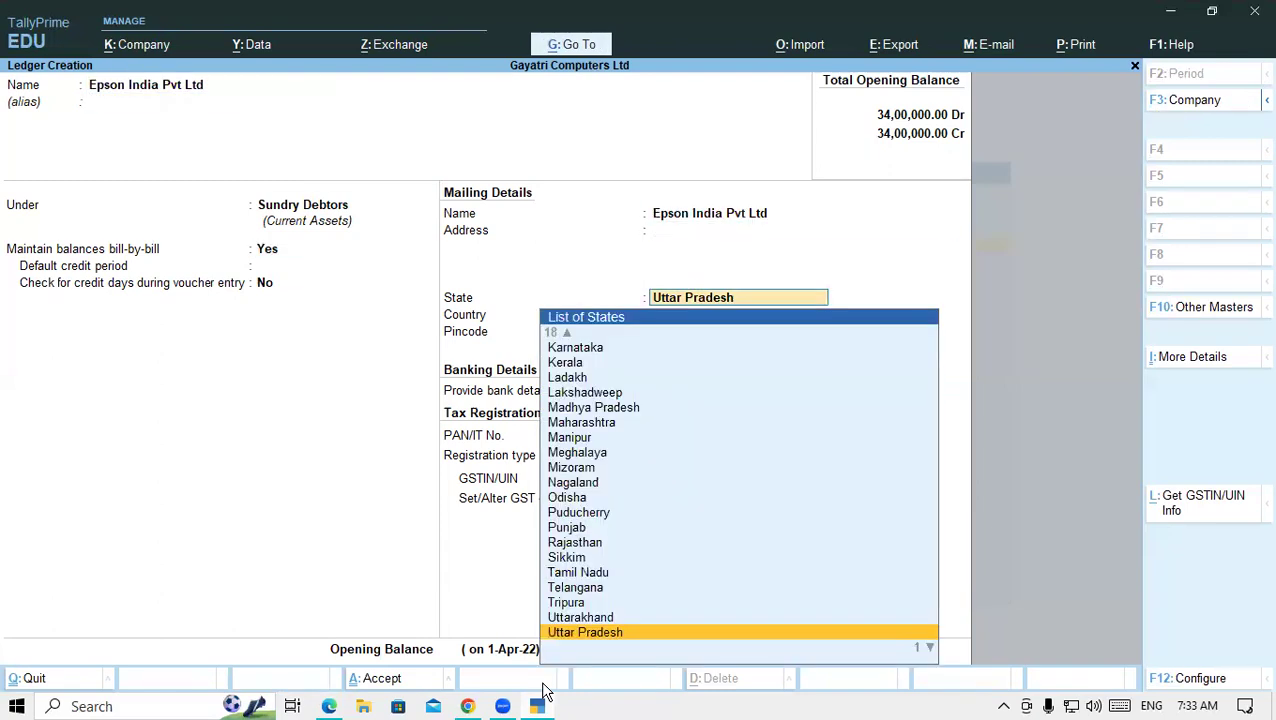
{"action": "key", "text": "BackSpace"}
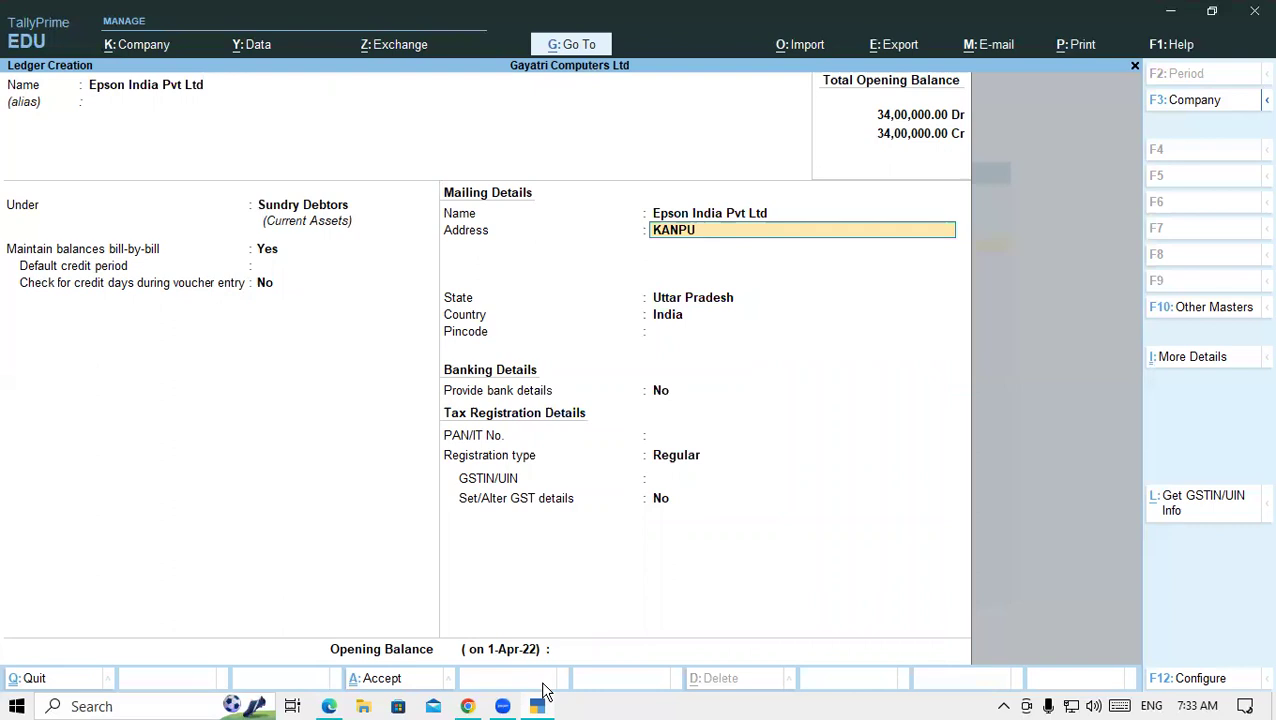
{"action": "key", "text": "Return"}
{"action": "key", "text": "Return"}
{"action": "key", "text": "Return"}
{"action": "key", "text": "Return"}
{"action": "key", "text": "Return"}
{"action": "key", "text": "Return"}
{"action": "key", "text": "Return"}
{"action": "key", "text": "Return"}
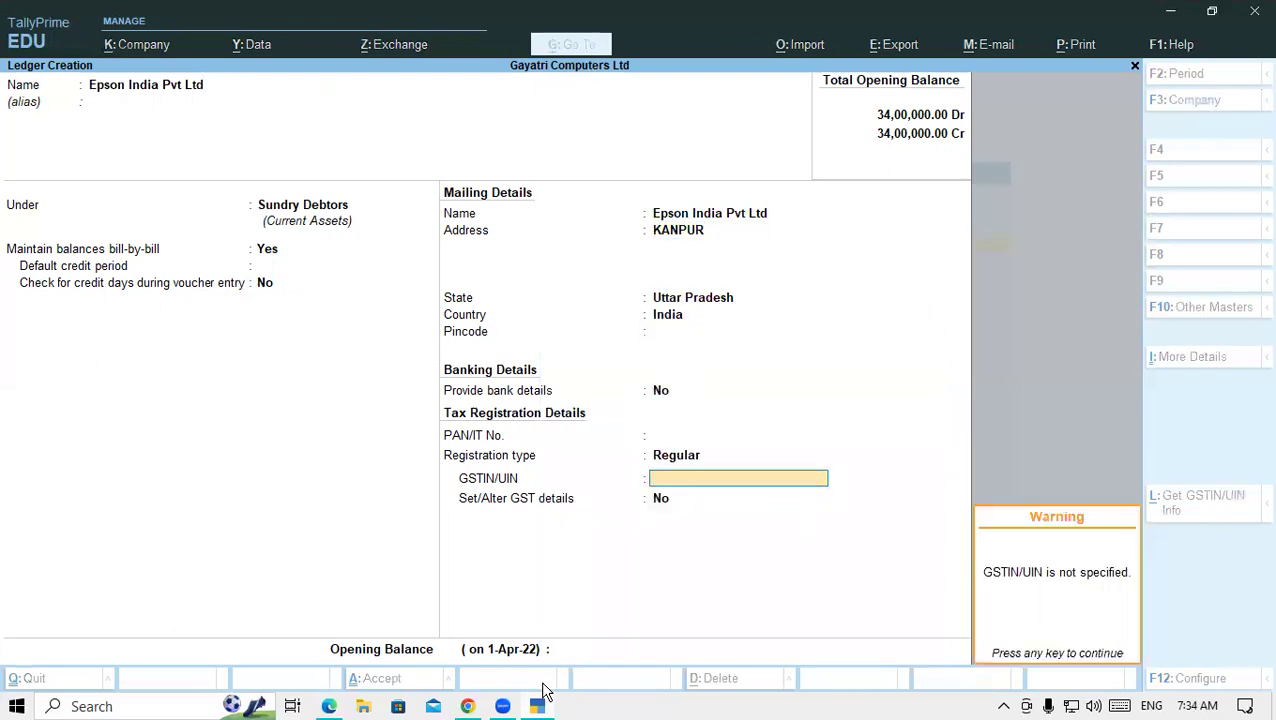
{"action": "key", "text": "Return"}
{"action": "key", "text": "Return"}
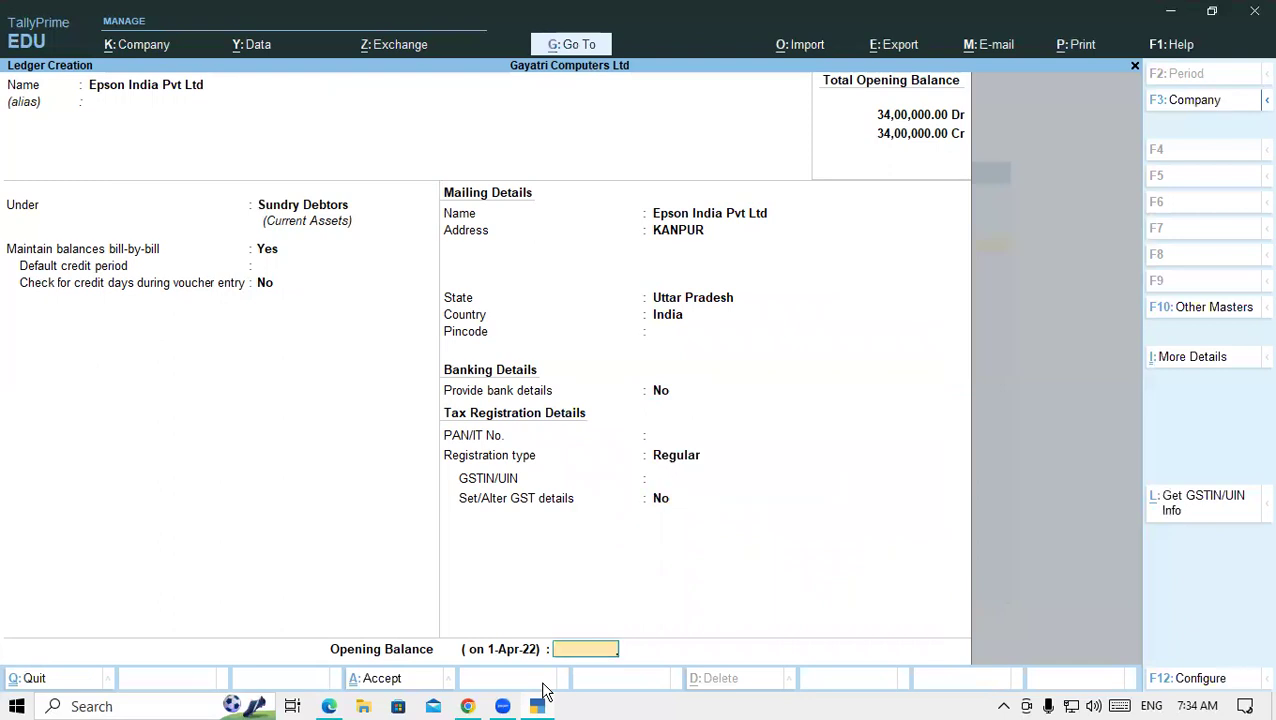
{"action": "key", "text": "BackSpace"}
{"action": "key", "text": "BackSpace"}
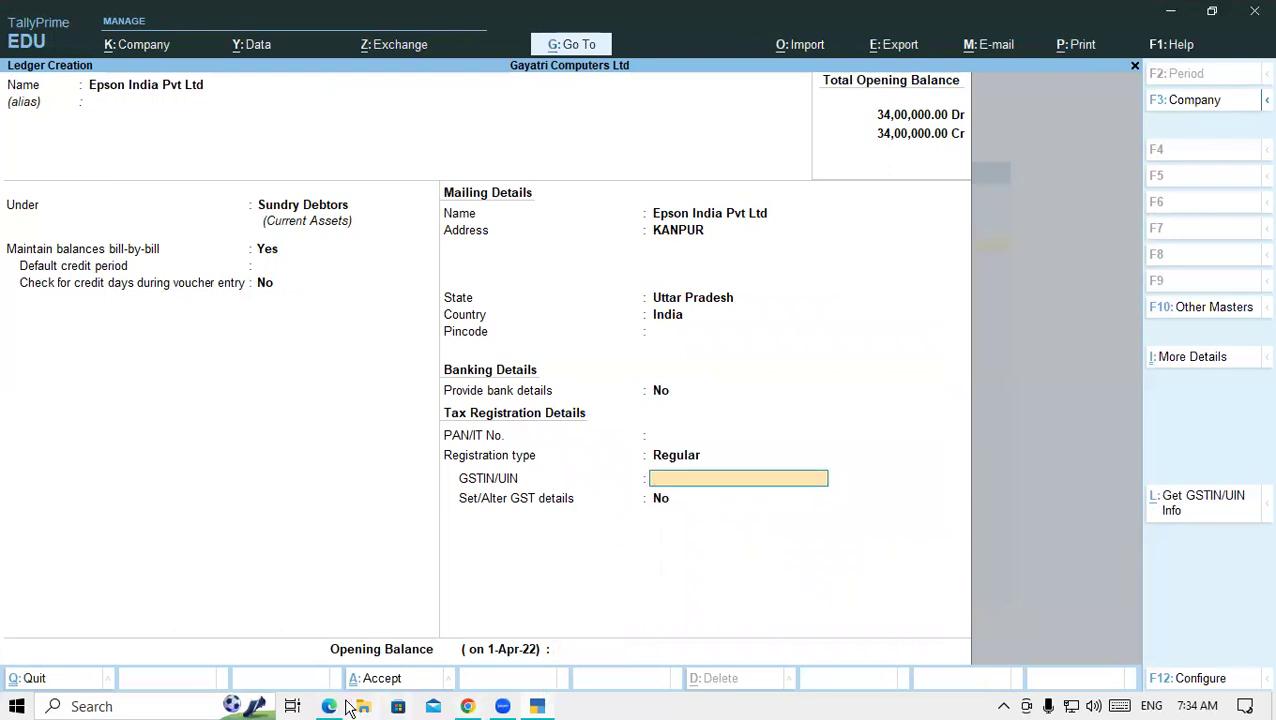
- Move the Epson India Pvt Ltd ledger under Sundry Creditors
{"action": "left_click", "coordinate": [322, 210]}
{"action": "type", "text": "SU"}
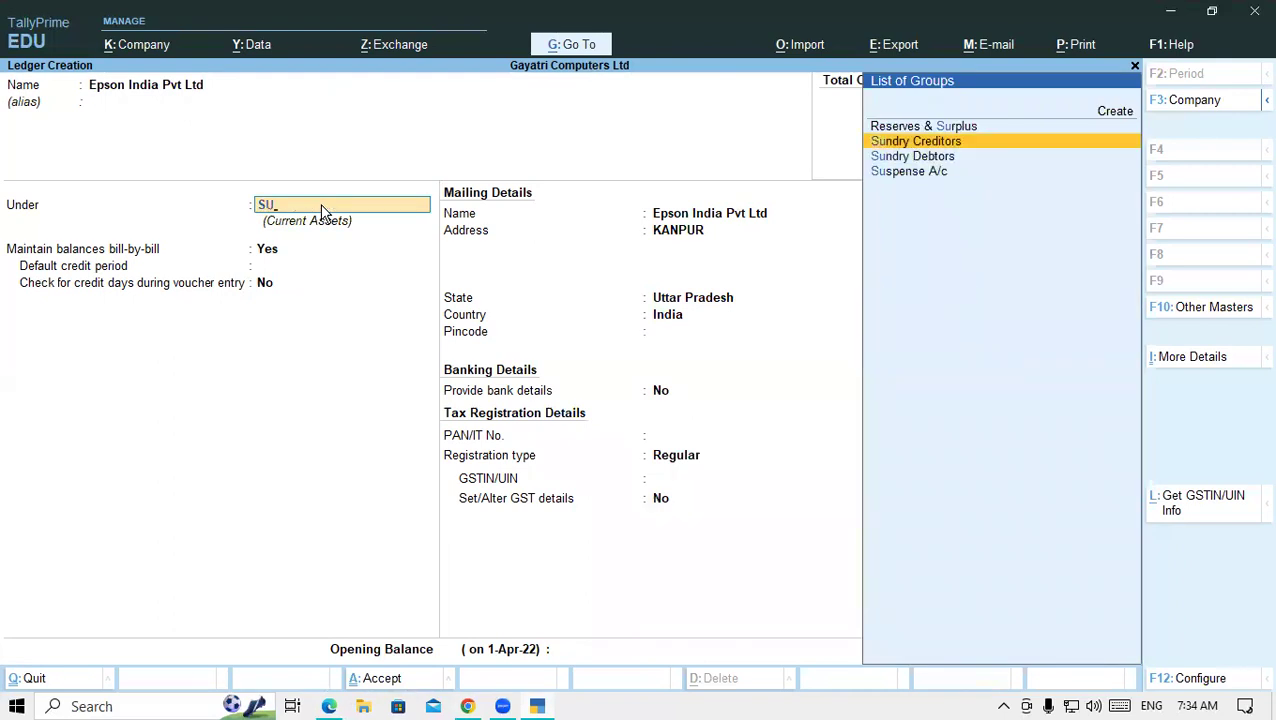
{"action": "key", "text": "Return"}
{"action": "key", "text": "Return"}
{"action": "key", "text": "Return"}
{"action": "key", "text": "Return"}
{"action": "key", "text": "Return"}
{"action": "key", "text": "Return"}
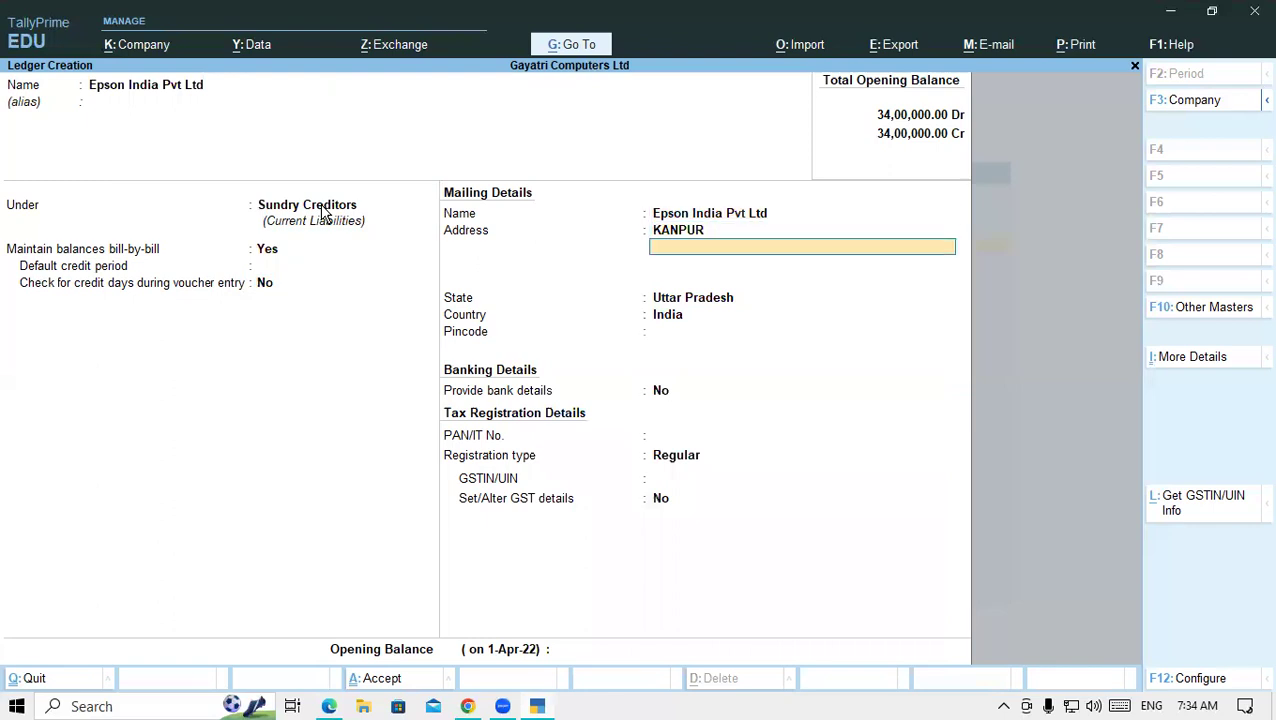
{"action": "key", "text": "Return"}
{"action": "key", "text": "Return"}
{"action": "key", "text": "Return"}
{"action": "key", "text": "Return"}
{"action": "key", "text": "Return"}
{"action": "key", "text": "Return"}
{"action": "key", "text": "Return"}
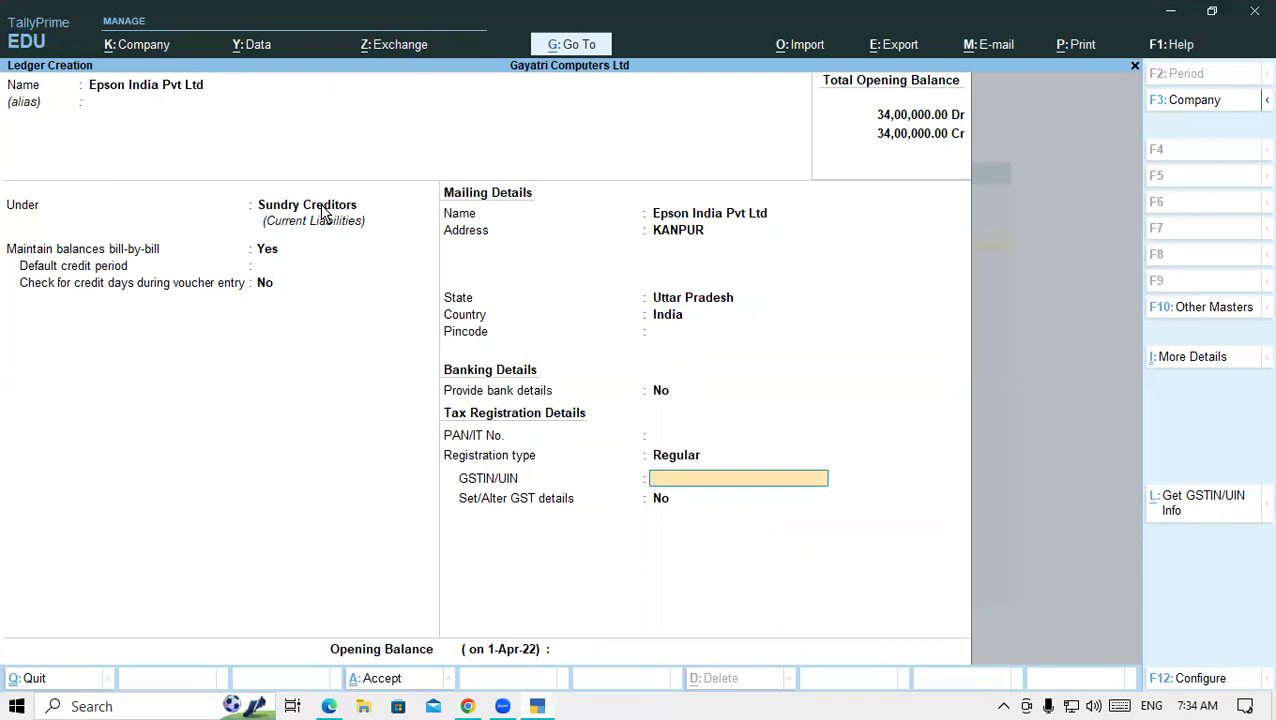
{"action": "left_click", "coordinate": [336, 706]}
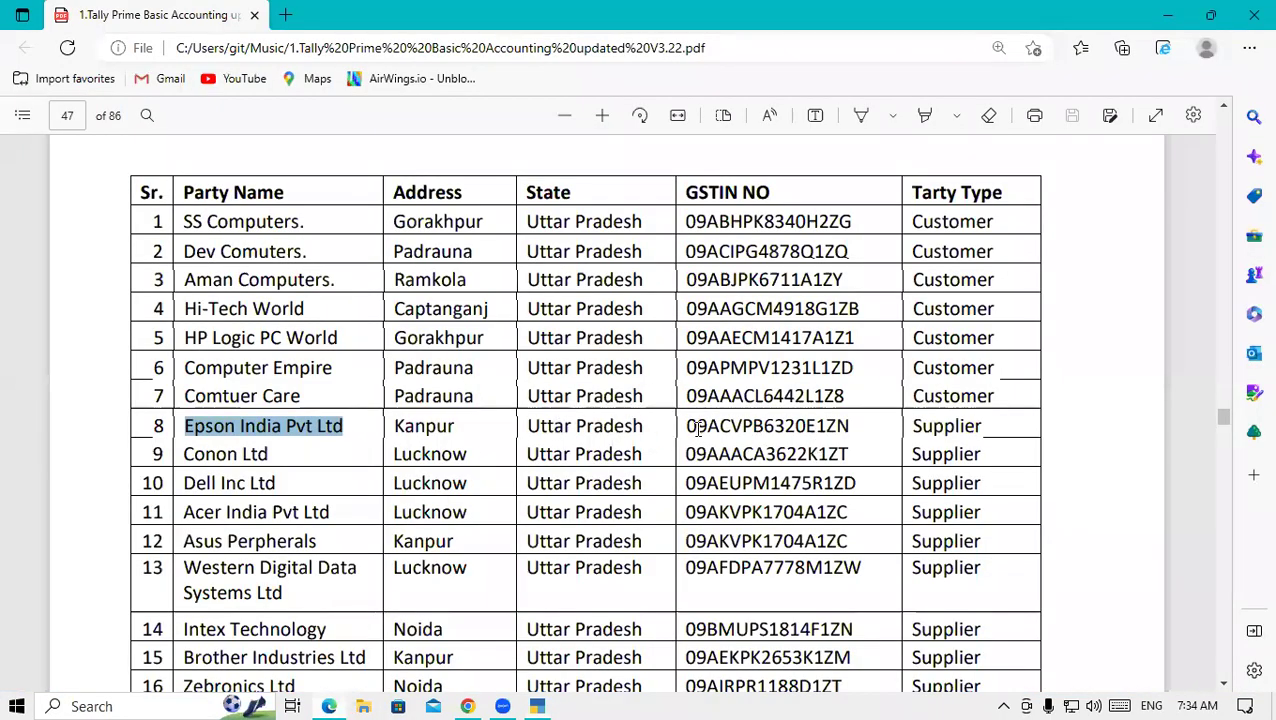
{"action": "left_click_drag", "start_coordinate": [686, 426], "coordinate": [854, 428]}
{"action": "key", "text": "ctrl+c"}
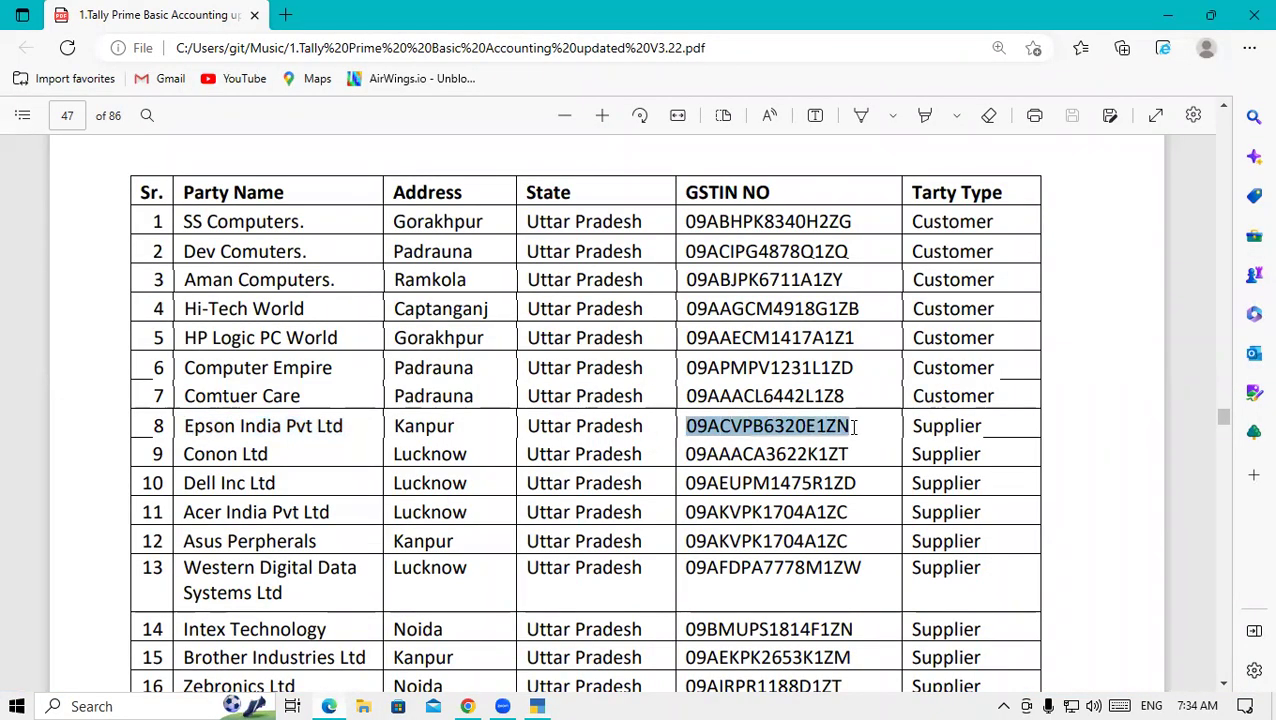
{"action": "left_click", "coordinate": [540, 706]}
{"action": "key", "text": "ctrl+v"}
{"action": "key", "text": "Return"}
{"action": "key", "text": "Return"}
{"action": "key", "text": "Return"}
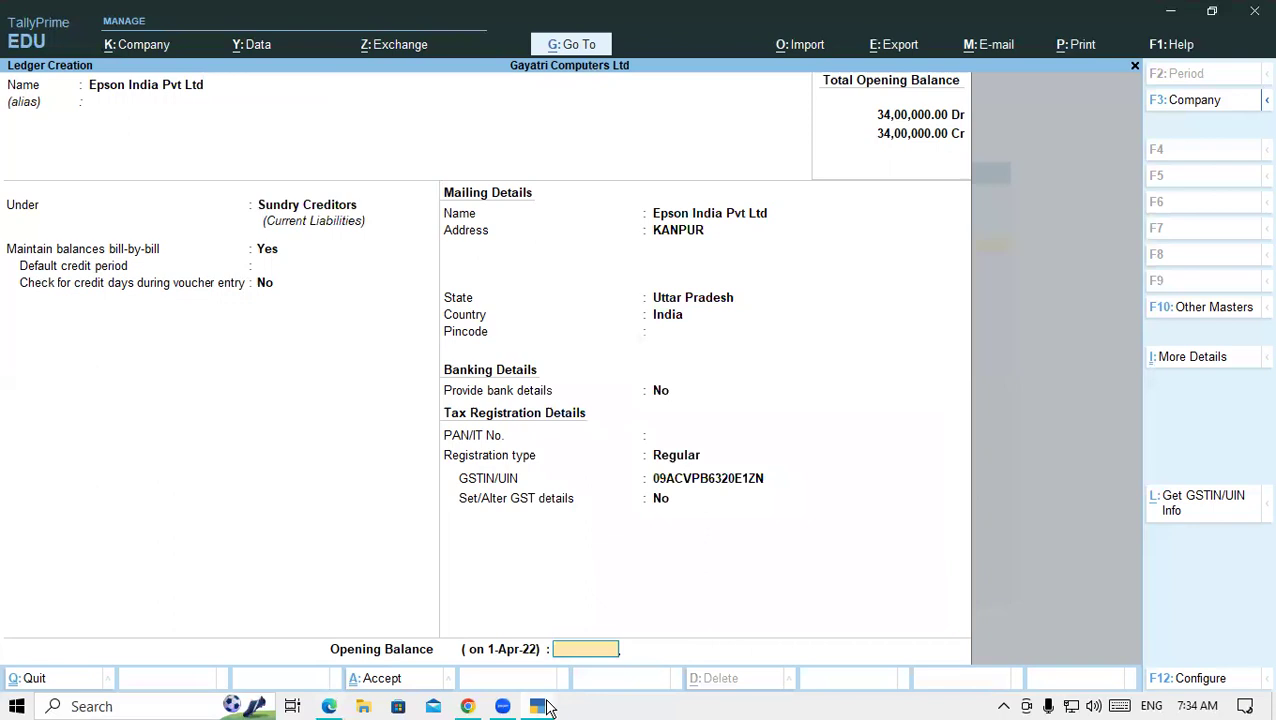
{"action": "key", "text": "Return"}
{"action": "key", "text": "Return"}
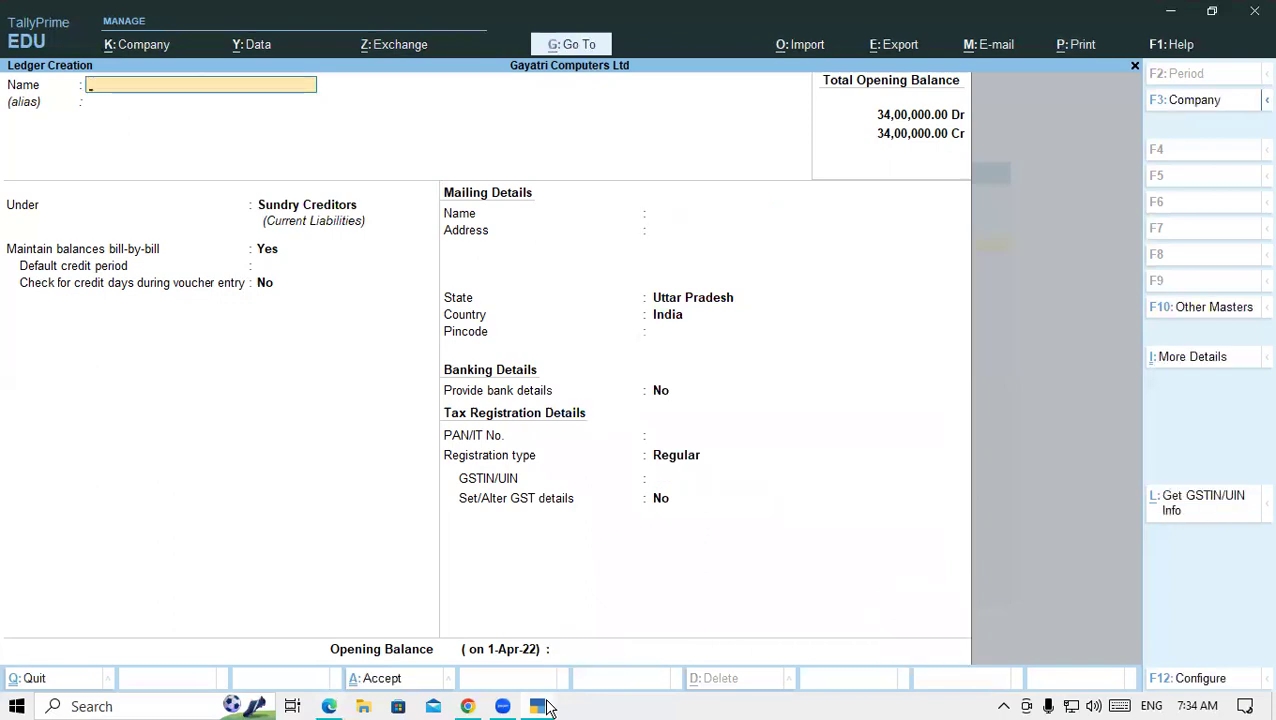
- Name the new ledger CANON LTD, correcting the typo, and keep Regular registration
{"action": "left_click", "coordinate": [330, 706]}
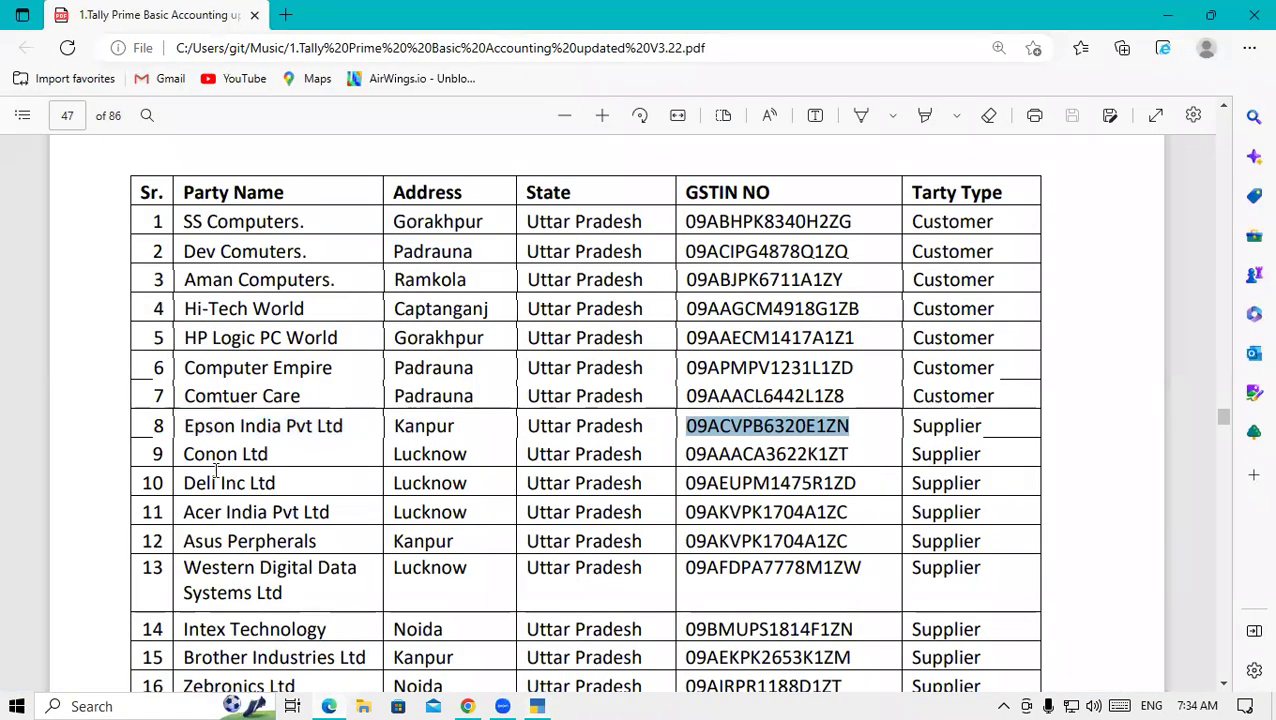
{"action": "left_click", "coordinate": [537, 706]}
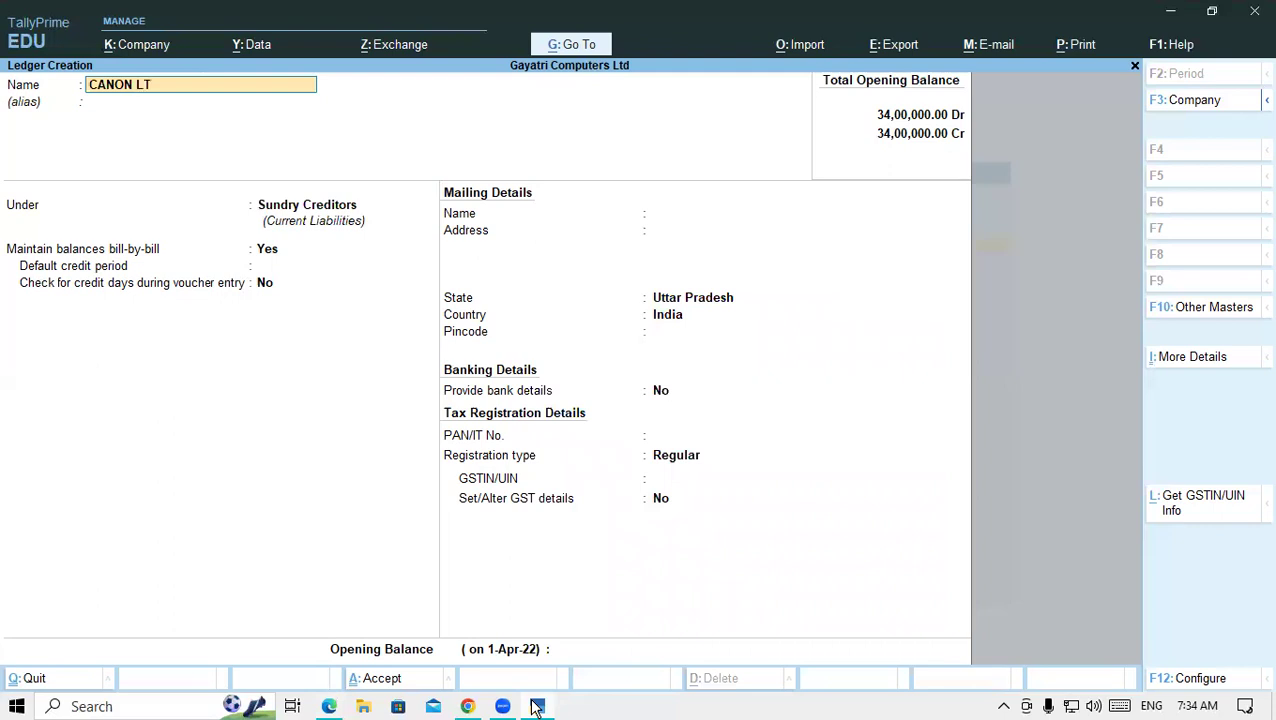
{"action": "type", "text": "CANON LTF"}
{"action": "key", "text": "Return"}
{"action": "key", "text": "Return"}
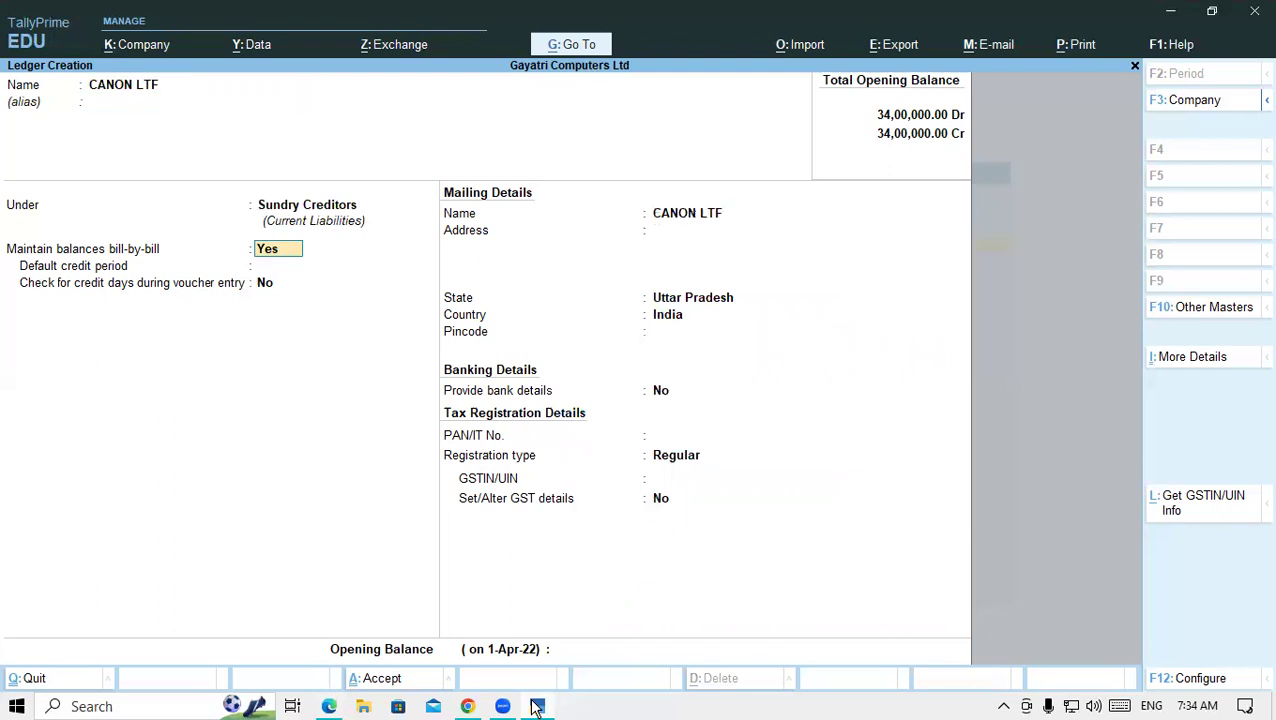
{"action": "key", "text": "BackSpace"}
{"action": "key", "text": "BackSpace"}
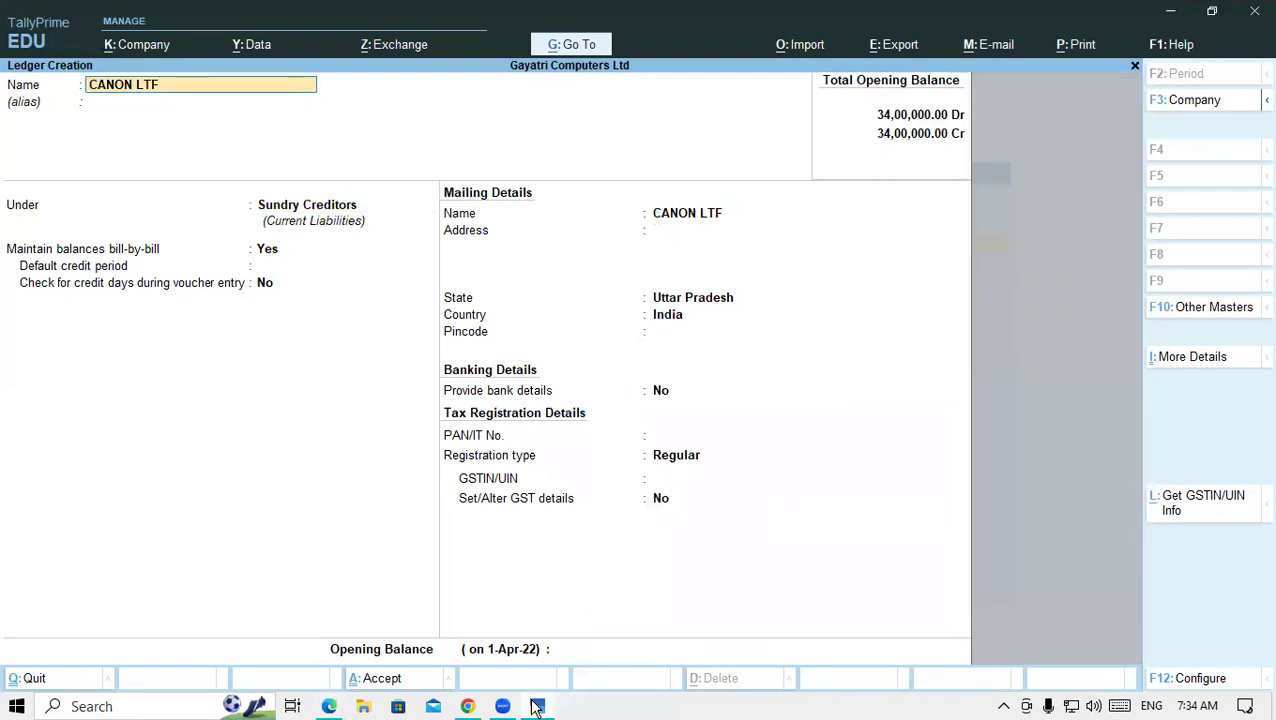
{"action": "key", "text": "Return"}
{"action": "key", "text": "Return"}
{"action": "key", "text": "Return"}
{"action": "key", "text": "Return"}
{"action": "key", "text": "Return"}
{"action": "key", "text": "Return"}
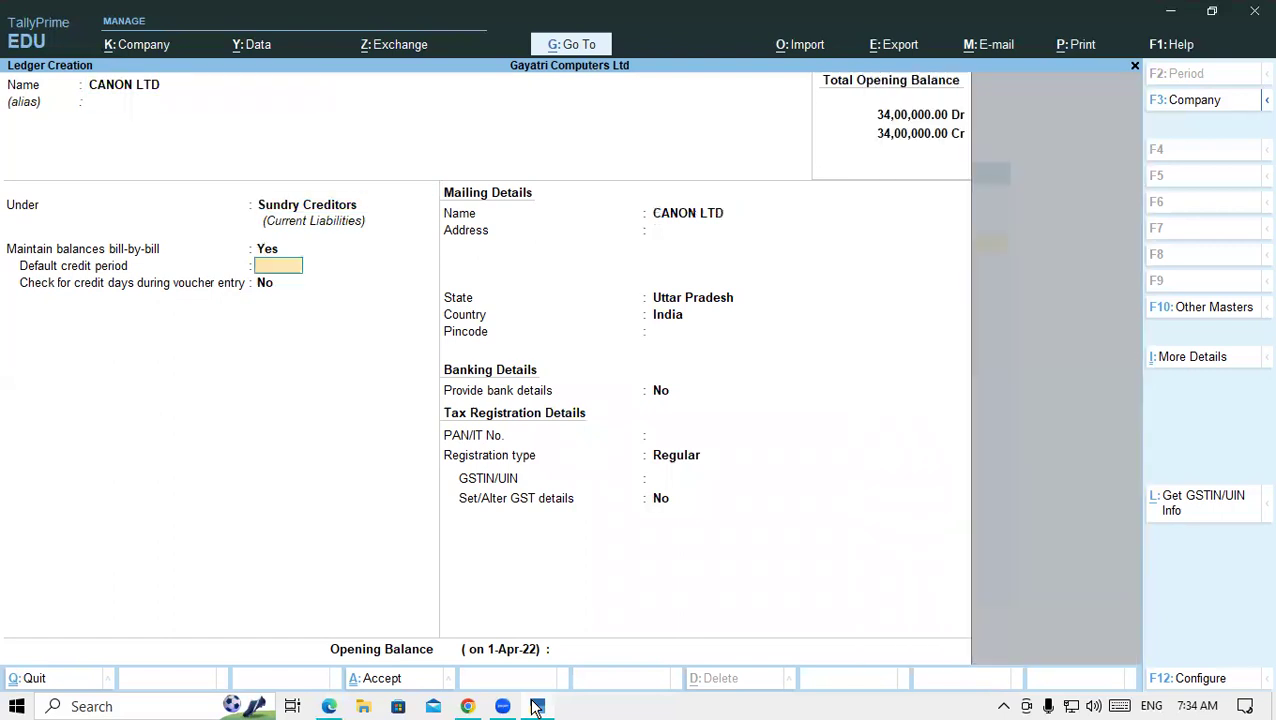
{"action": "key", "text": "Return"}
{"action": "key", "text": "Return"}
{"action": "key", "text": "Return"}
{"action": "key", "text": "Return"}
{"action": "key", "text": "Return"}
{"action": "key", "text": "Return"}
{"action": "key", "text": "Return"}
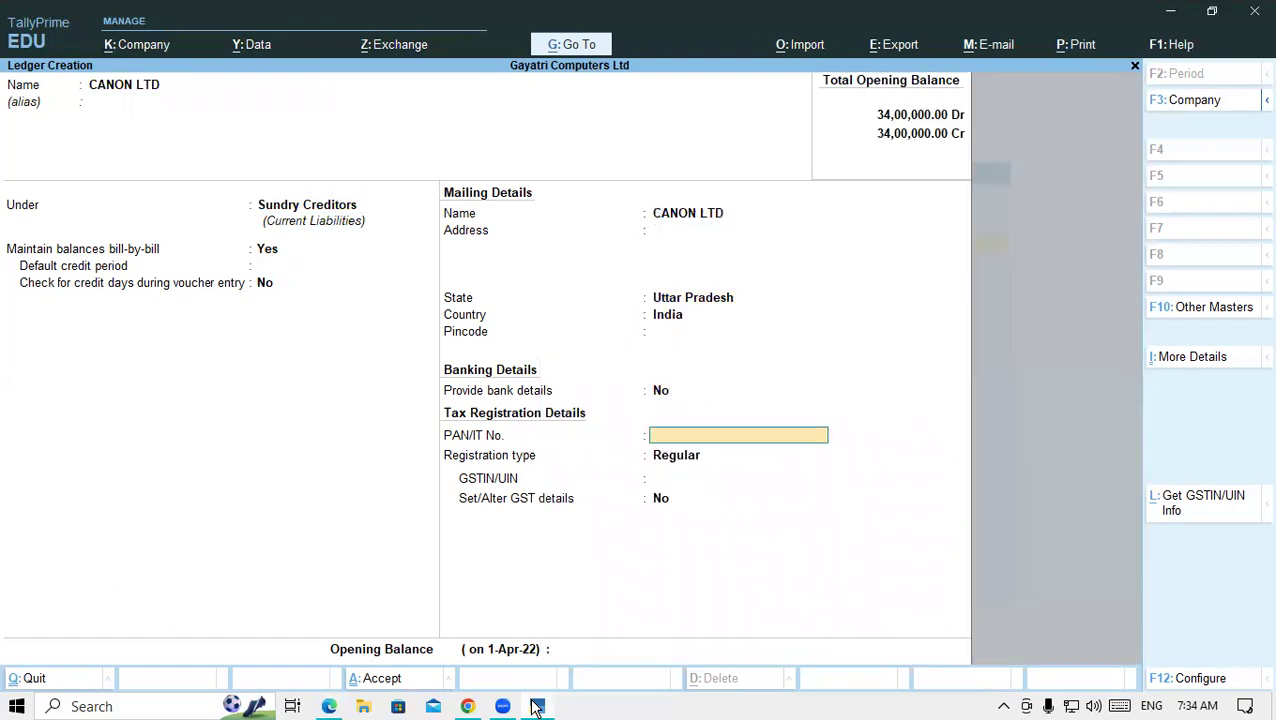
{"action": "key", "text": "Return"}
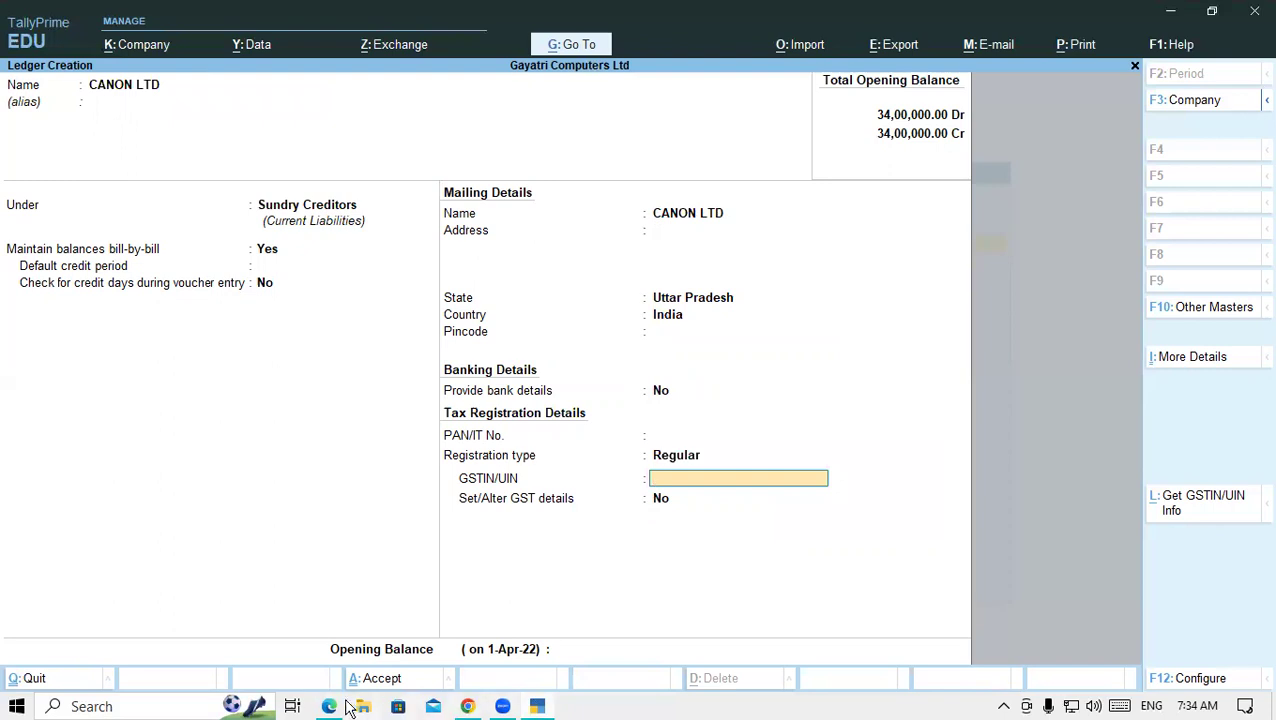
{"action": "left_click", "coordinate": [332, 706]}
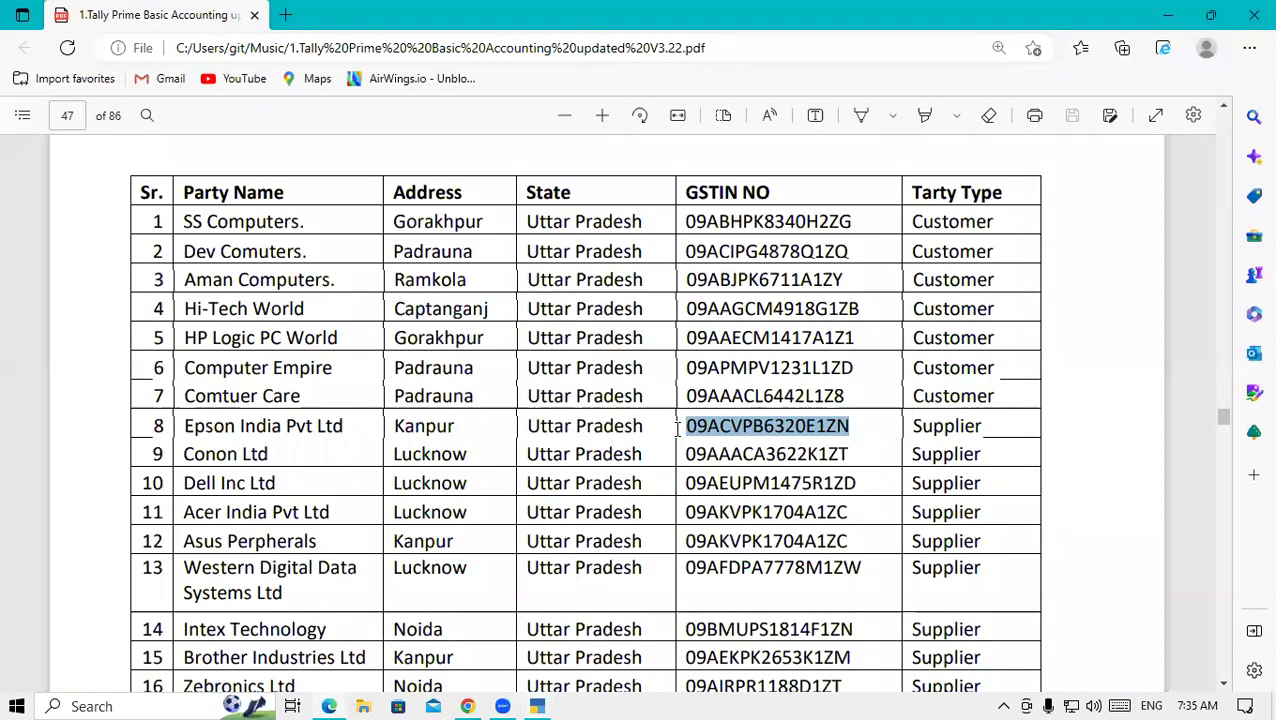
{"action": "left_click_drag", "start_coordinate": [686, 454], "coordinate": [848, 462]}
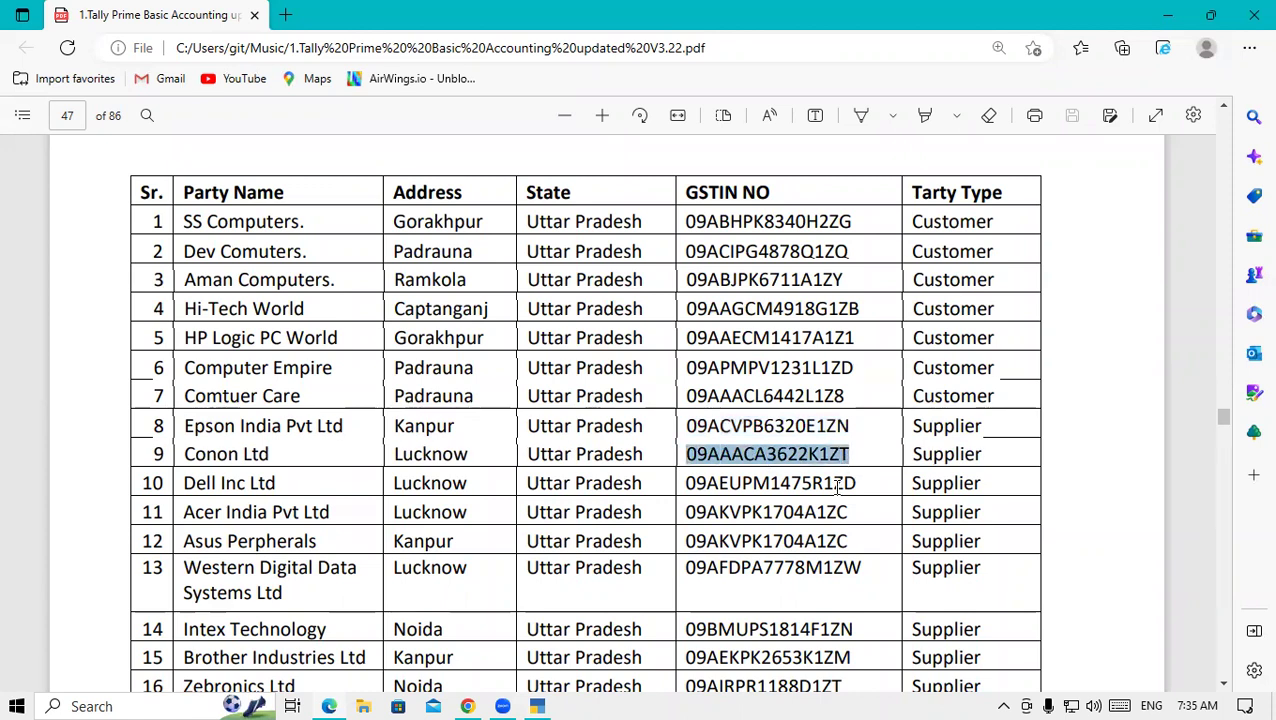
{"action": "left_click", "coordinate": [538, 706]}
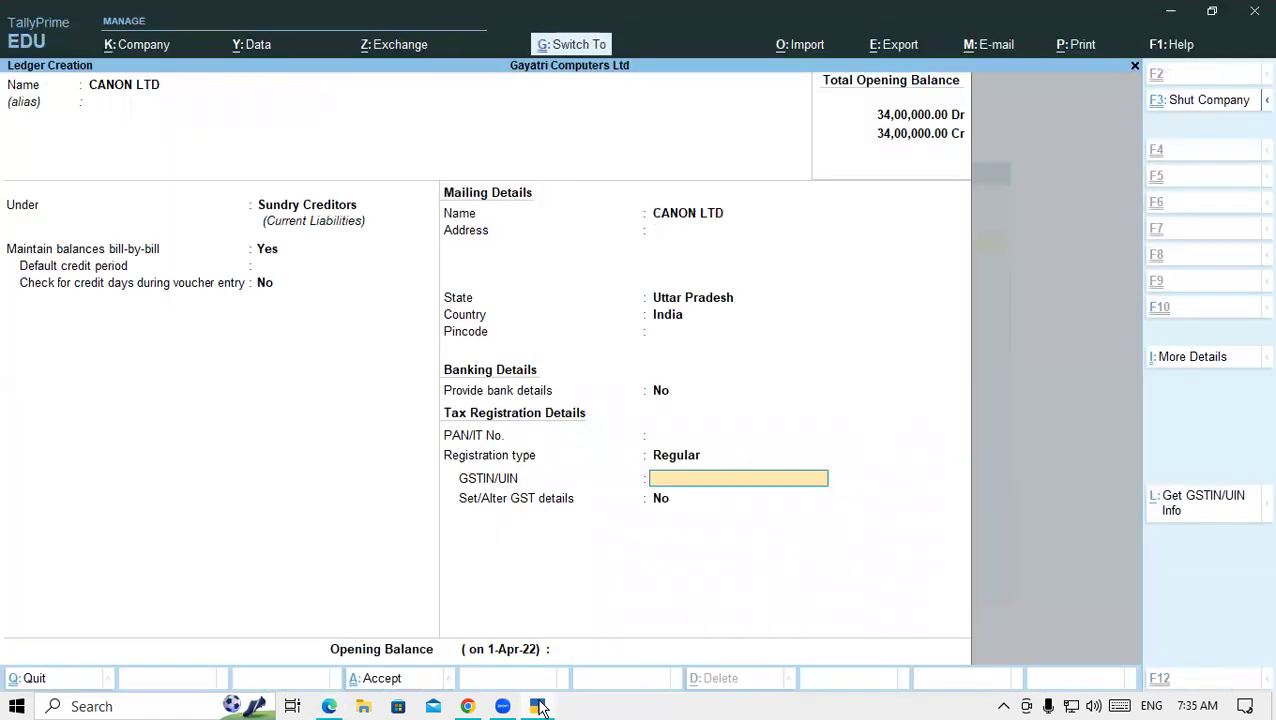
{"action": "key", "text": "ctrl+alt+v"}
{"action": "key", "text": "Return"}
{"action": "key", "text": "Return"}
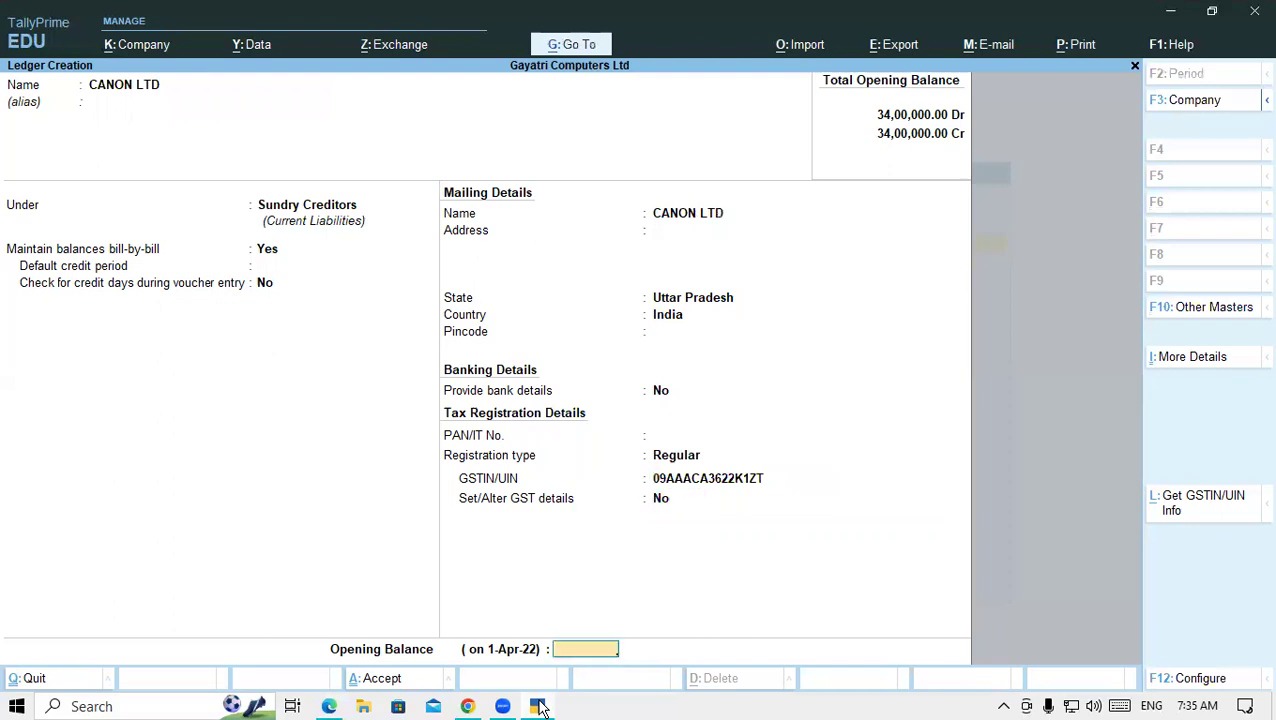
{"action": "key", "text": "Return"}
{"action": "key", "text": "Return"}
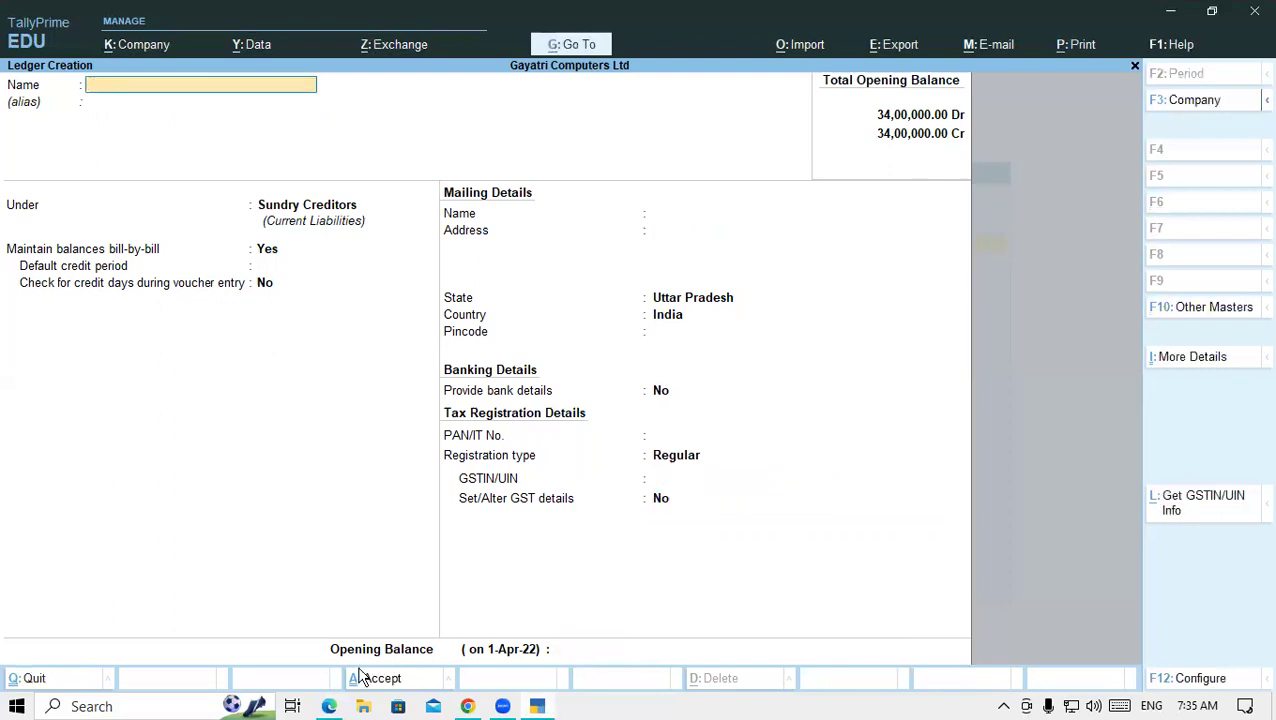
- Enter Dell Inc Ltd from the PDF party list as the new ledger's name
{"action": "left_click", "coordinate": [329, 706]}
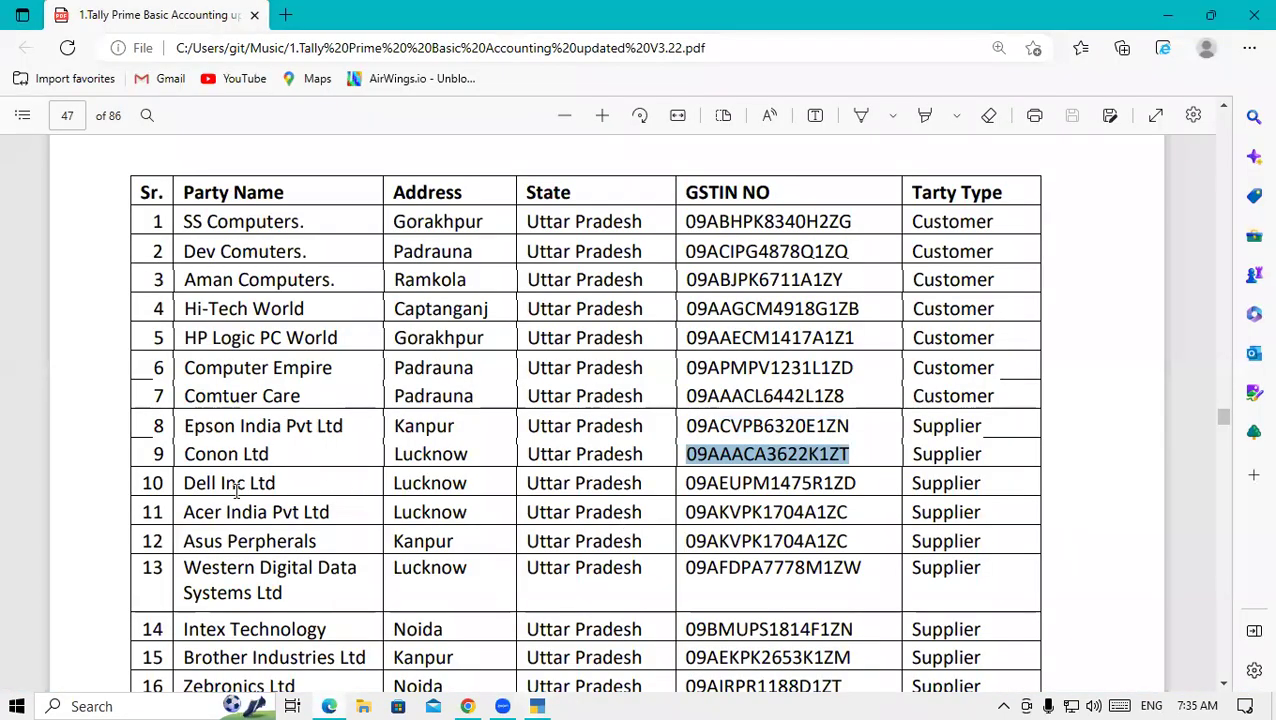
{"action": "left_click_drag", "start_coordinate": [184, 483], "coordinate": [288, 481]}
{"action": "key", "text": "ctrl+c"}
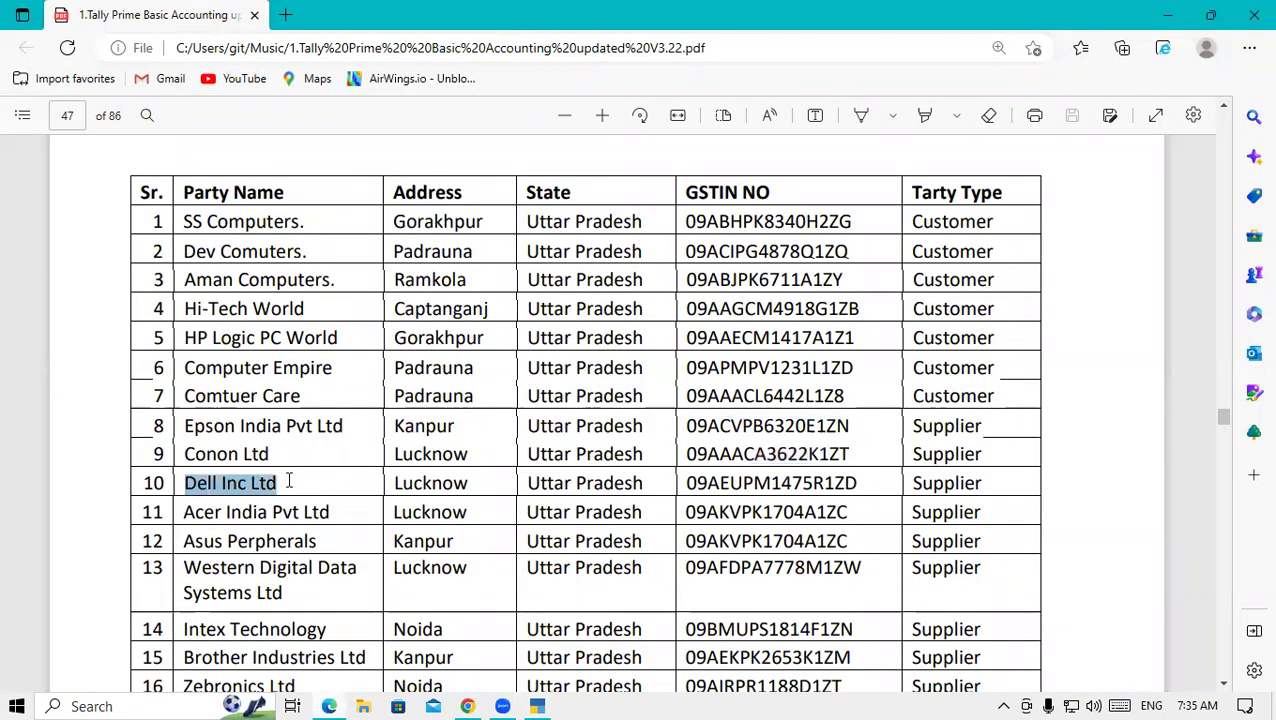
{"action": "left_click", "coordinate": [537, 706]}
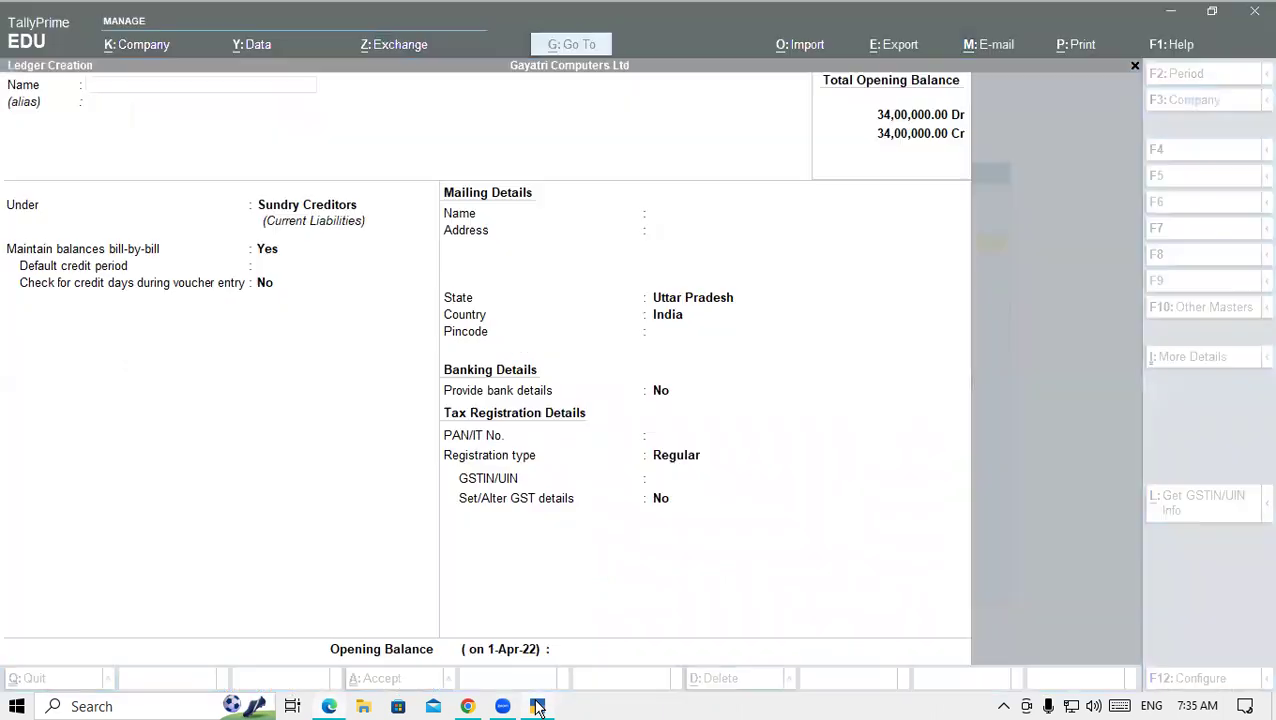
{"action": "key", "text": "ctrl+v"}
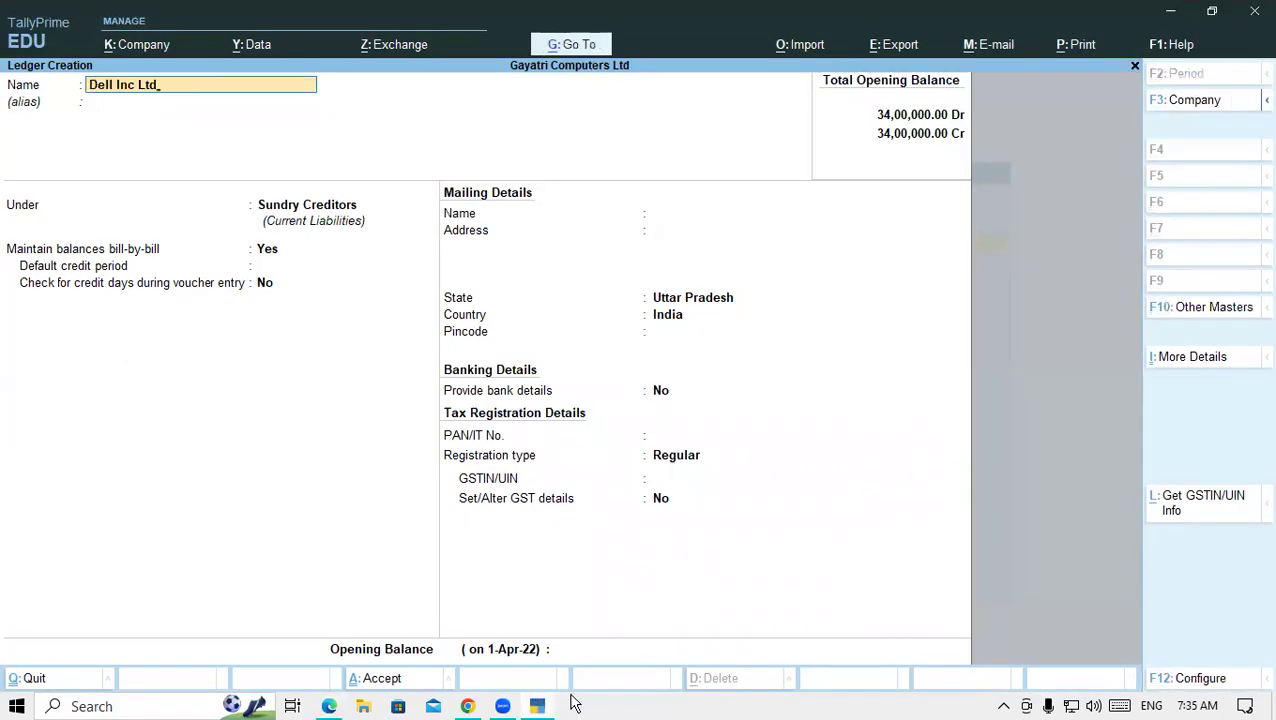
{"action": "key", "text": "Return"}
{"action": "key", "text": "Return"}
{"action": "key", "text": "Return"}
{"action": "key", "text": "Return"}
{"action": "key", "text": "Return"}
{"action": "key", "text": "Return"}
{"action": "key", "text": "Return"}
{"action": "key", "text": "Return"}
{"action": "key", "text": "Return"}
{"action": "key", "text": "Return"}
{"action": "key", "text": "Return"}
{"action": "key", "text": "Return"}
{"action": "key", "text": "Return"}
{"action": "key", "text": "Return"}
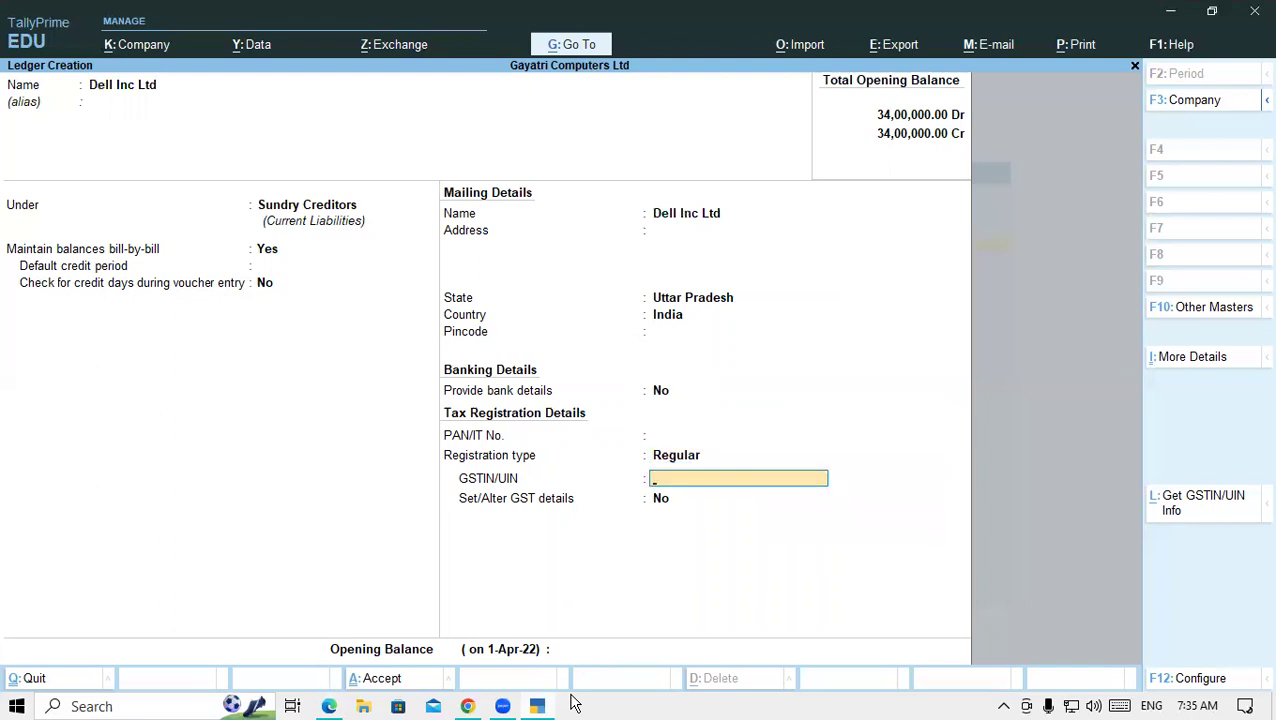
- Fill in Dell Inc Ltd's GSTIN from row 10 of the list and save the ledger
{"action": "left_click", "coordinate": [329, 706]}
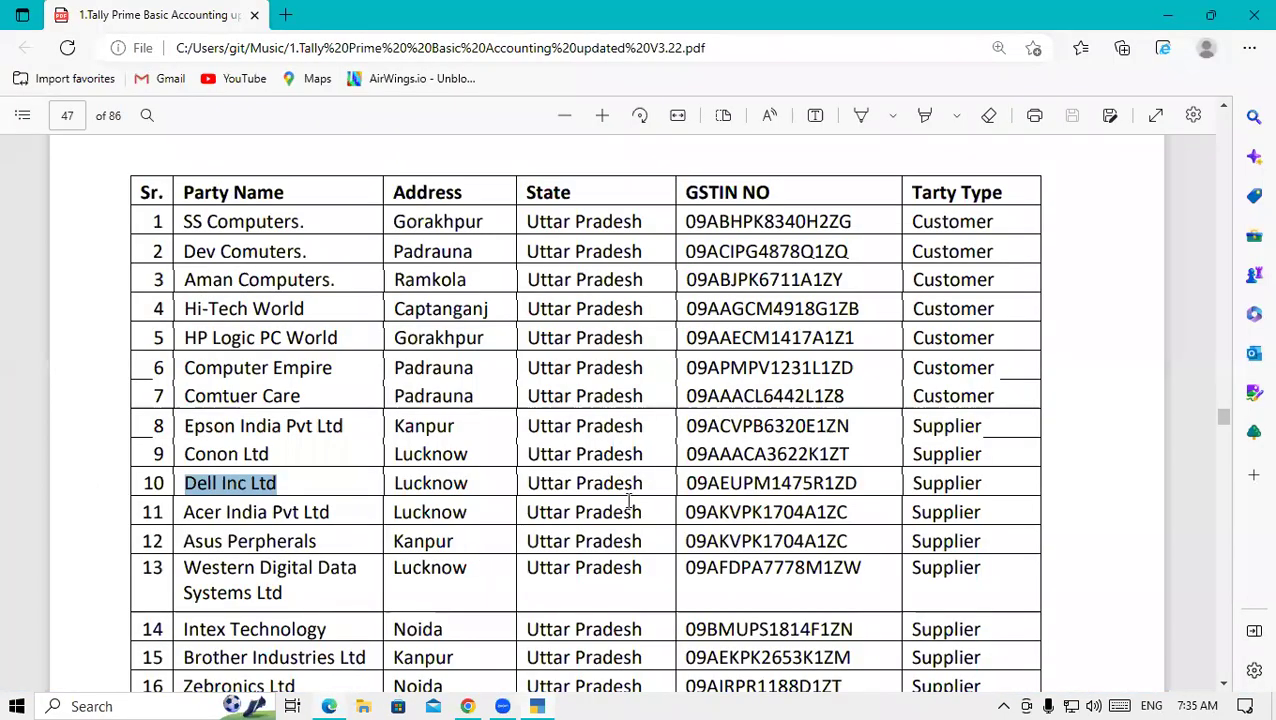
{"action": "left_click_drag", "start_coordinate": [688, 484], "coordinate": [860, 494]}
{"action": "key", "text": "ctrl+c"}
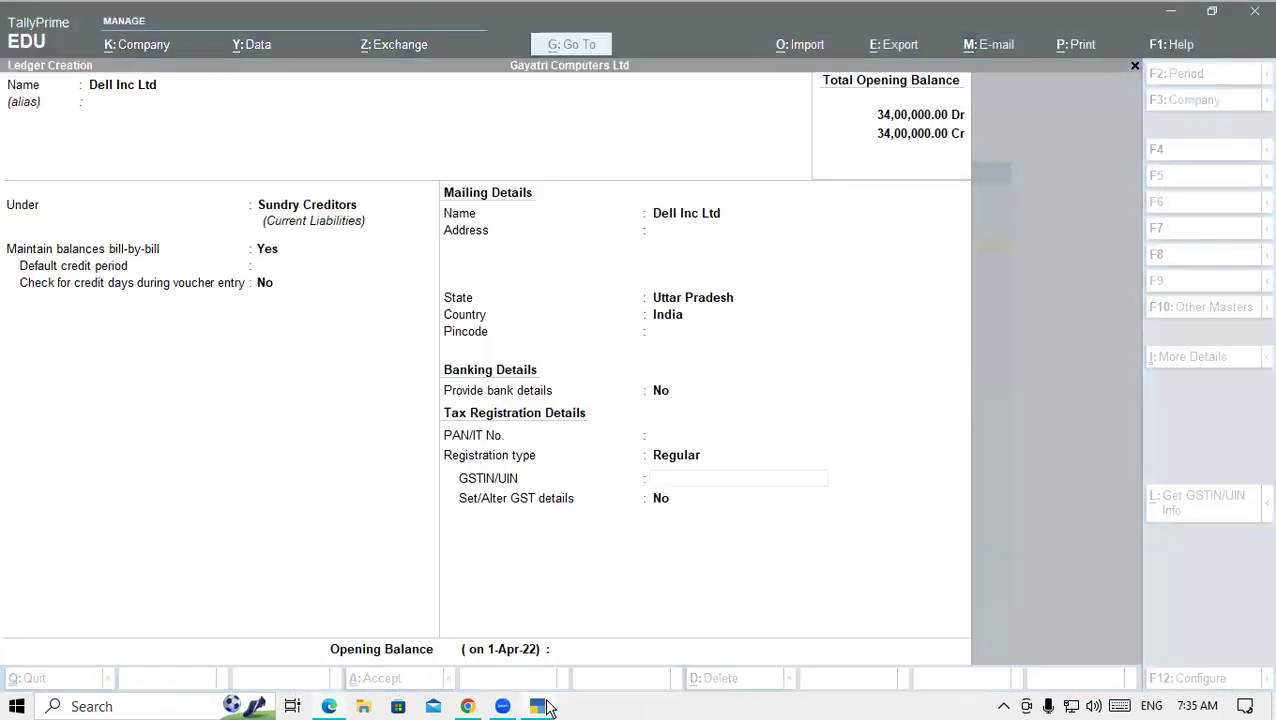
{"action": "left_click", "coordinate": [541, 706]}
{"action": "key", "text": "ctrl+v"}
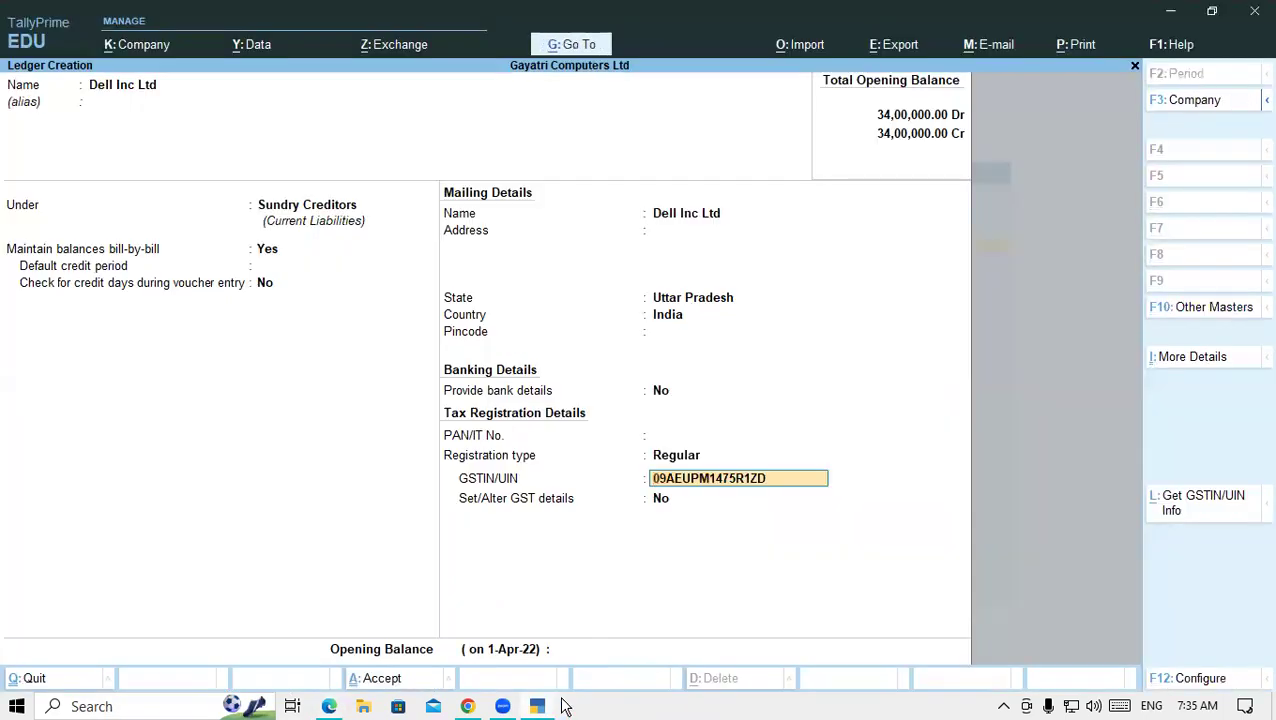
{"action": "key", "text": "Return"}
{"action": "key", "text": "Return"}
{"action": "key", "text": "Return"}
{"action": "key", "text": "Return"}
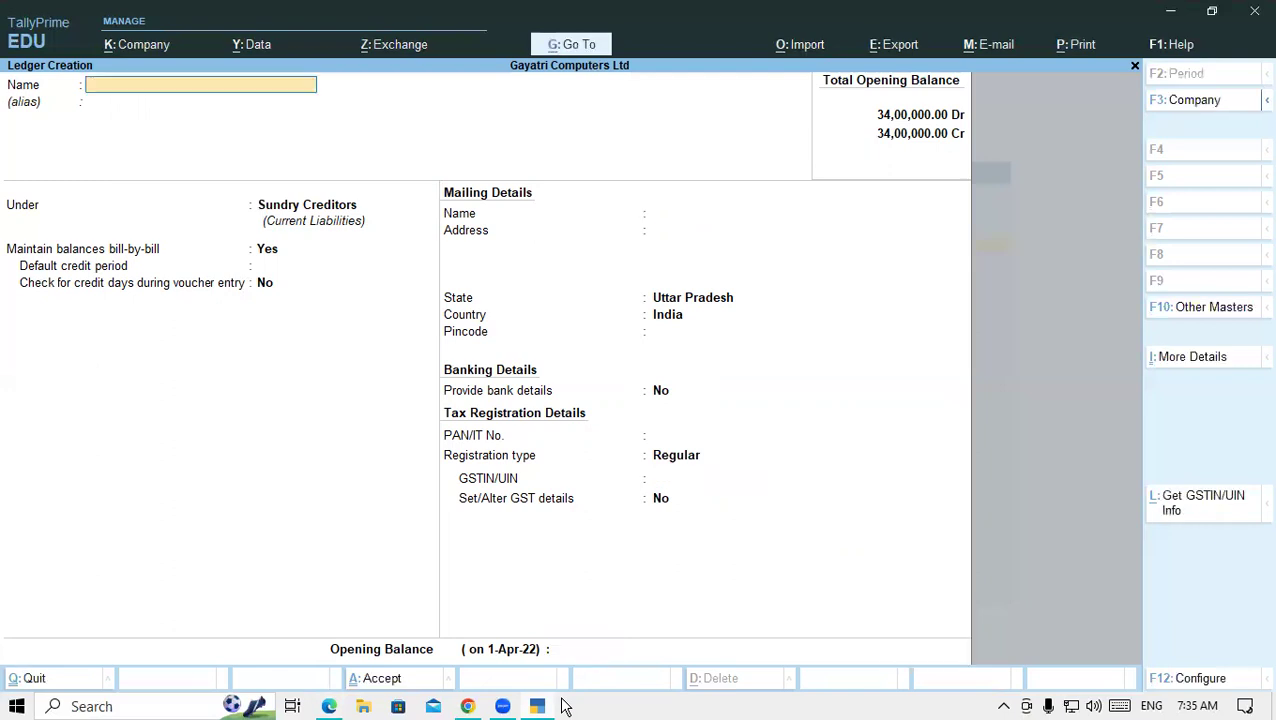
- Name the new Sundry Creditors ledger Acer India Pvt Ltd and reach its address
{"action": "left_click", "coordinate": [331, 706]}
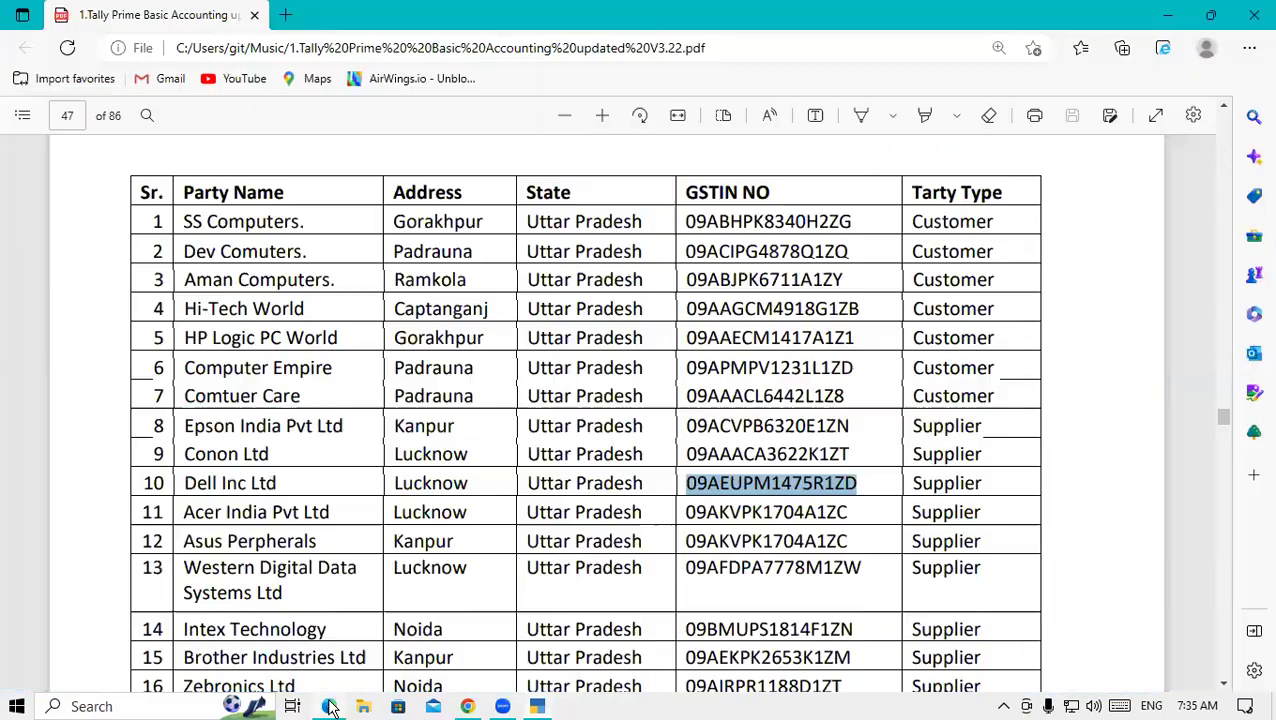
{"action": "left_click_drag", "start_coordinate": [187, 513], "coordinate": [334, 513]}
{"action": "key", "text": "ctrl+c"}
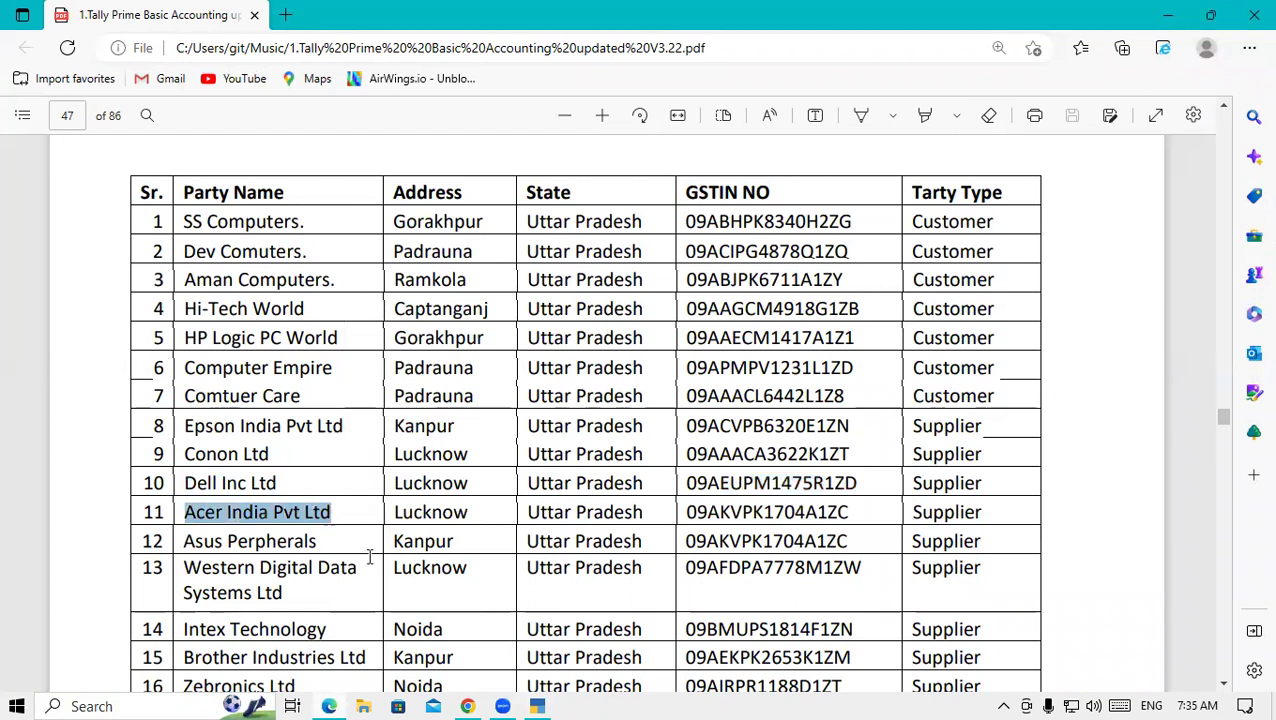
{"action": "left_click", "coordinate": [538, 706]}
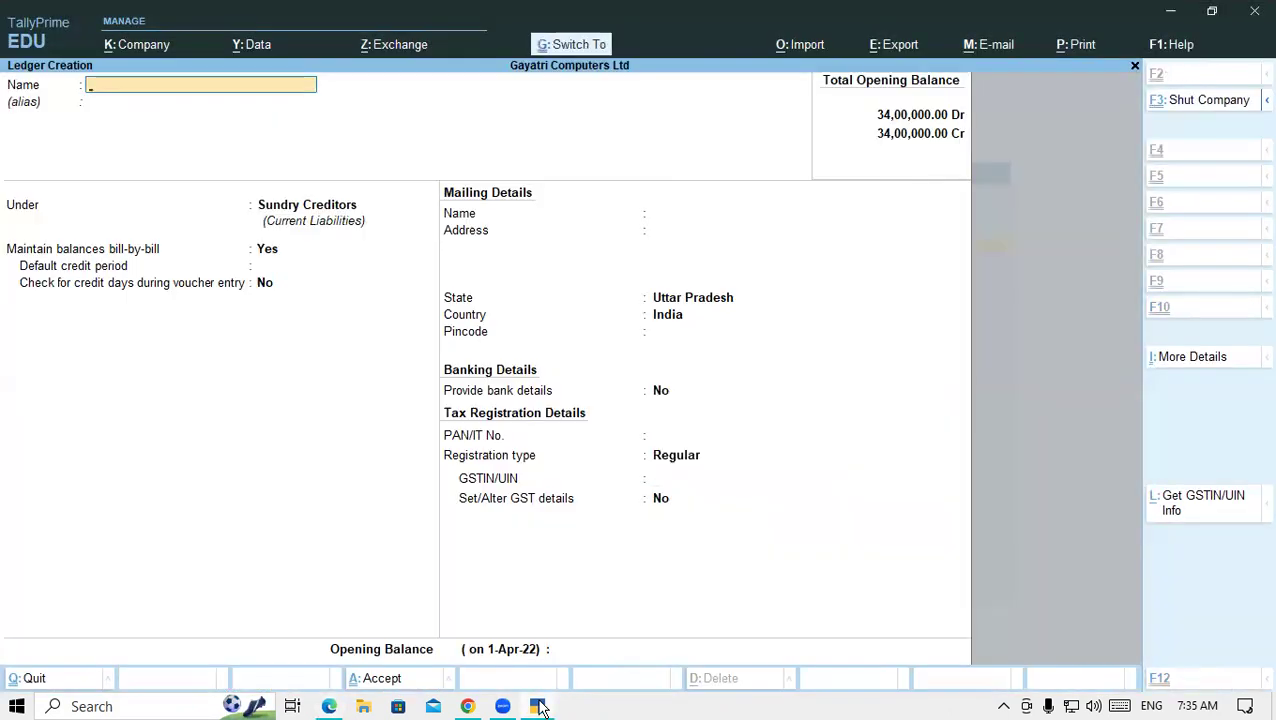
{"action": "key", "text": "ctrl+v"}
{"action": "key", "text": "Return"}
{"action": "key", "text": "Return"}
{"action": "key", "text": "Return"}
{"action": "key", "text": "Return"}
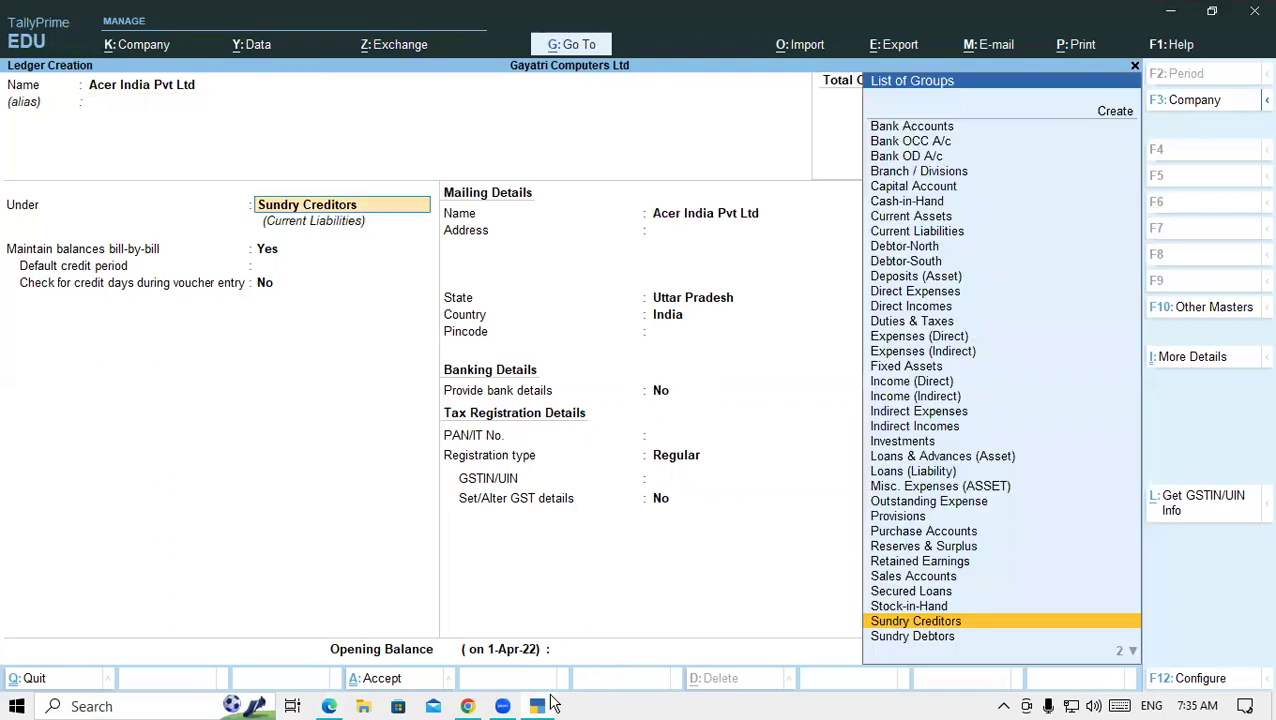
{"action": "key", "text": "Return"}
{"action": "key", "text": "Return"}
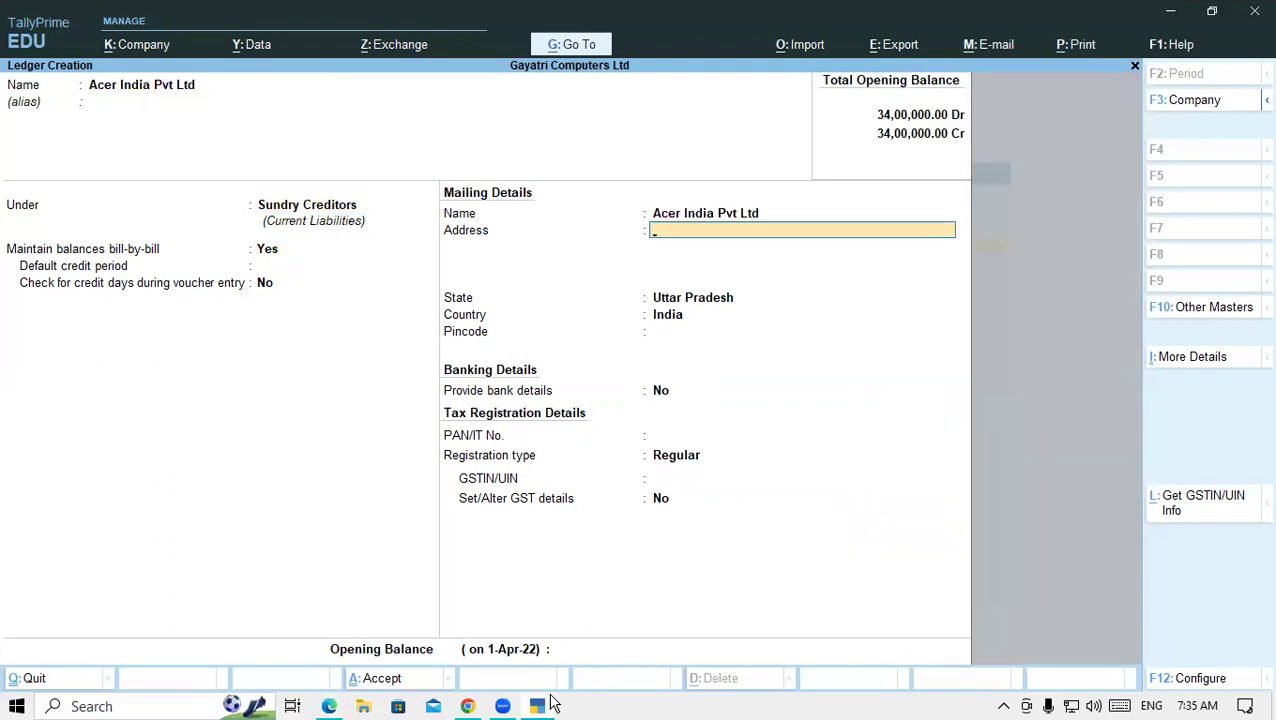
{"action": "key", "text": "Return"}
{"action": "key", "text": "Return"}
{"action": "key", "text": "Return"}
{"action": "key", "text": "Return"}
{"action": "key", "text": "Return"}
{"action": "key", "text": "Return"}
{"action": "key", "text": "Return"}
{"action": "key", "text": "Return"}
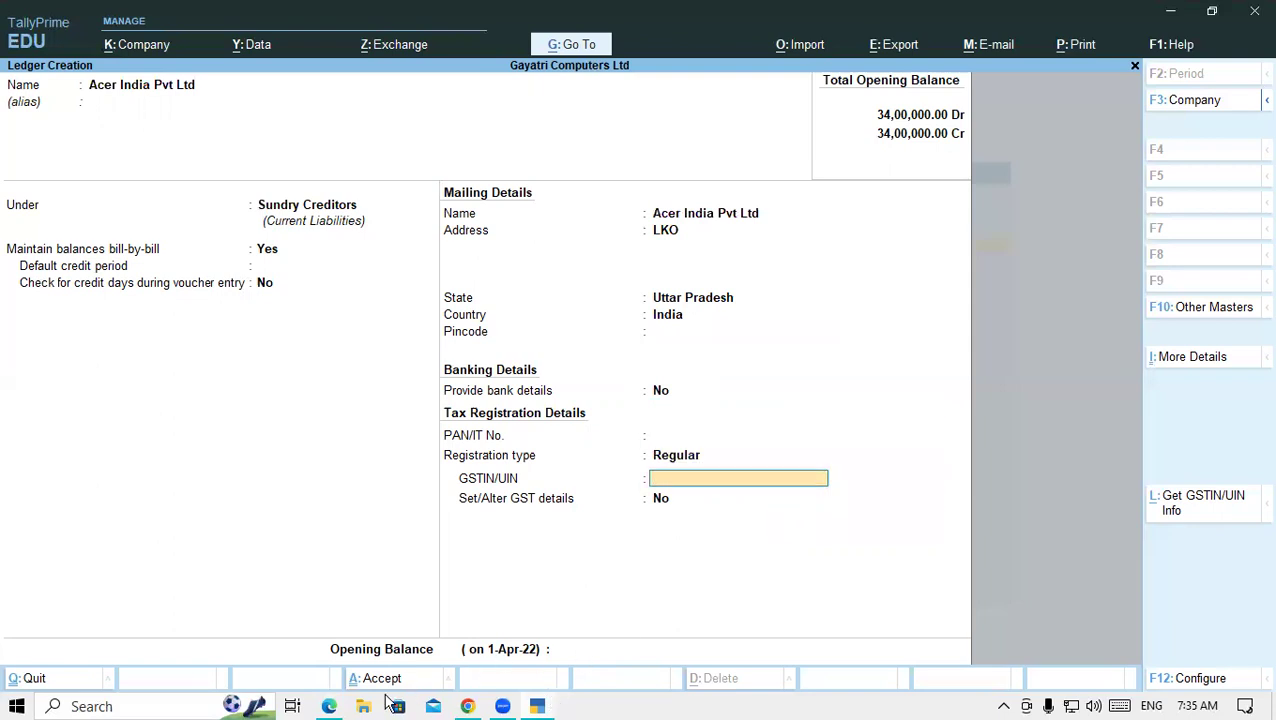
- Copy Acer India Pvt Ltd's GSTIN from row 11 into GSTIN/UIN and save the ledger
{"action": "left_click", "coordinate": [329, 706]}
{"action": "left_click_drag", "start_coordinate": [684, 512], "coordinate": [848, 523]}
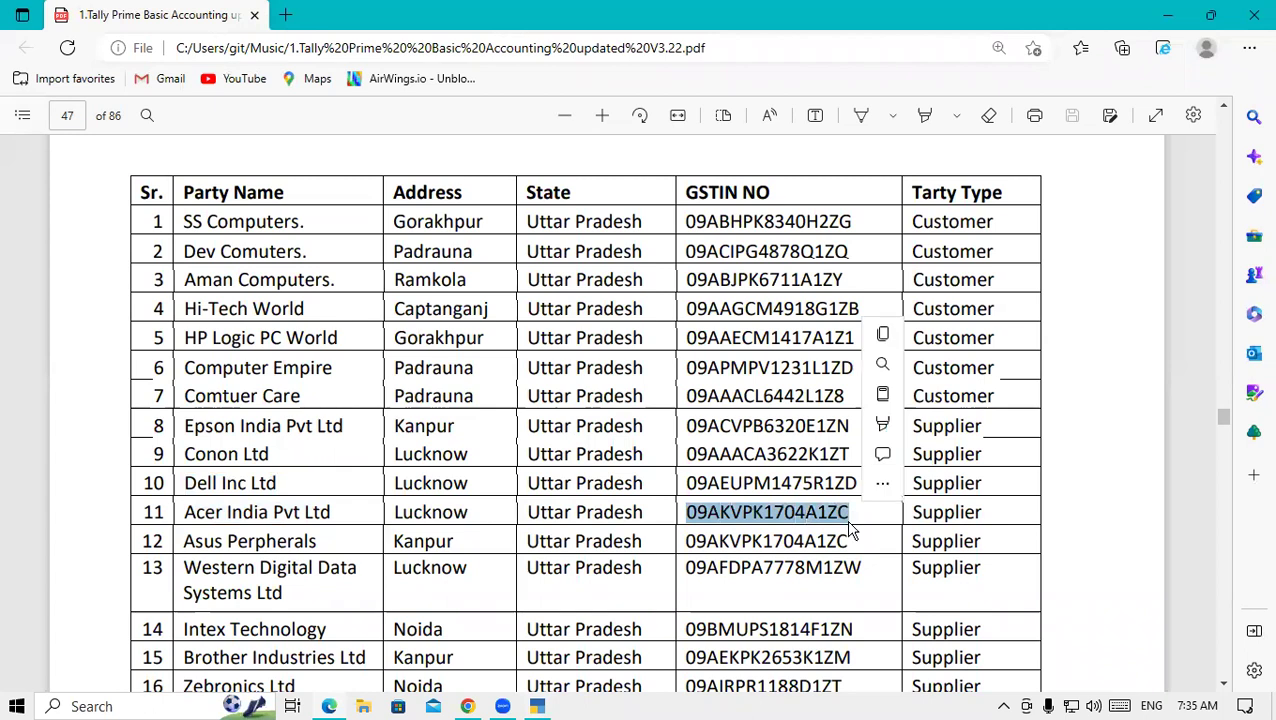
{"action": "key", "text": "ctrl+c"}
{"action": "left_click", "coordinate": [538, 706]}
{"action": "key", "text": "ctrl+alt+v"}
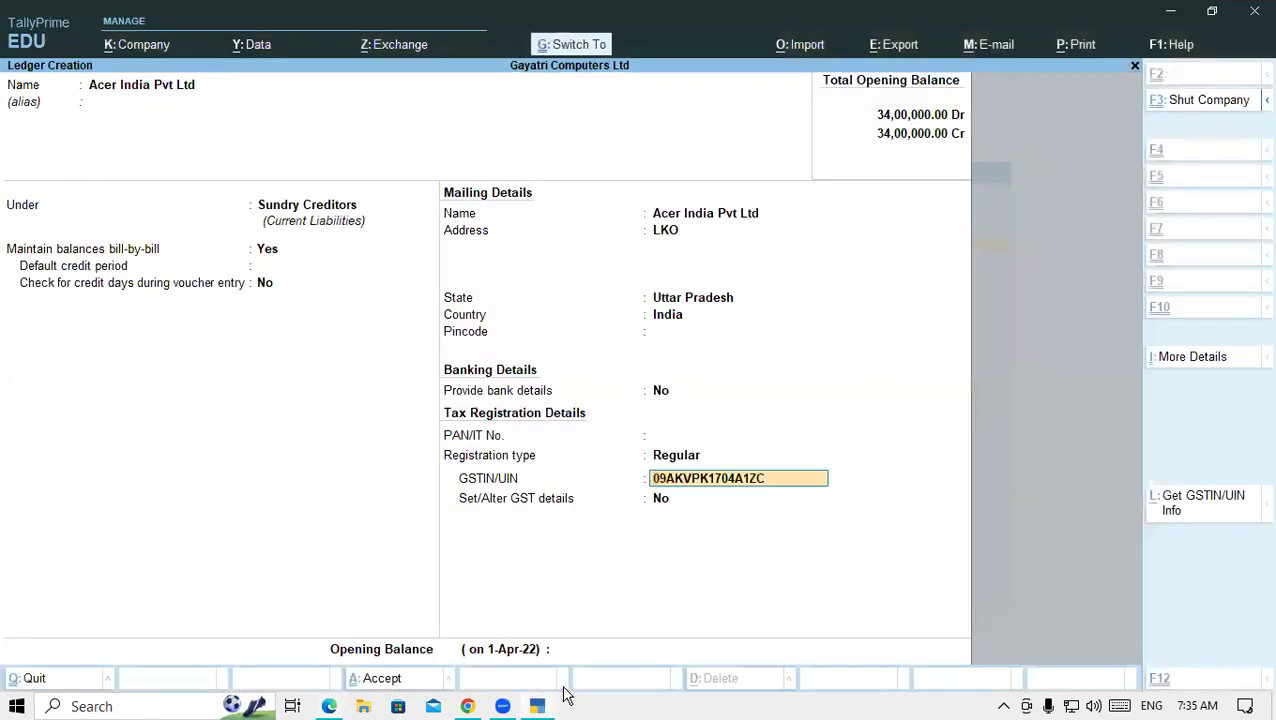
{"action": "key", "text": "Return"}
{"action": "key", "text": "Return"}
{"action": "key", "text": "Return"}
{"action": "key", "text": "Return"}
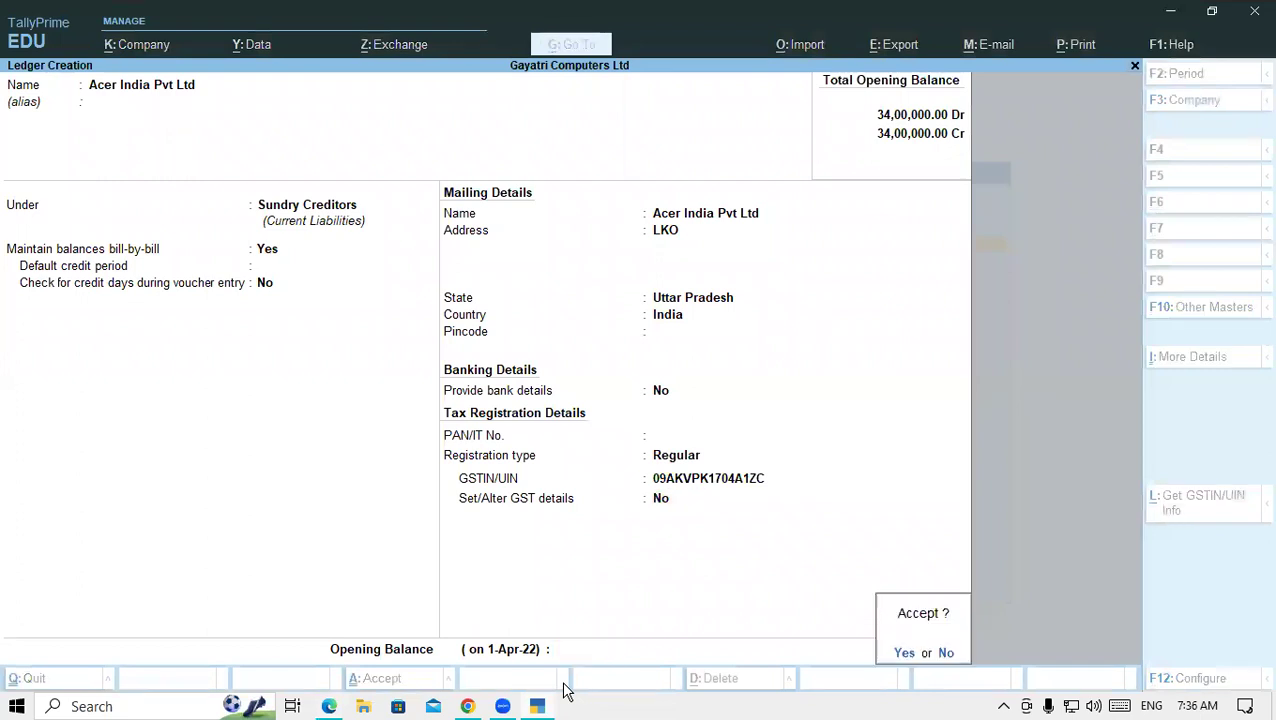
{"action": "left_click", "coordinate": [330, 706]}
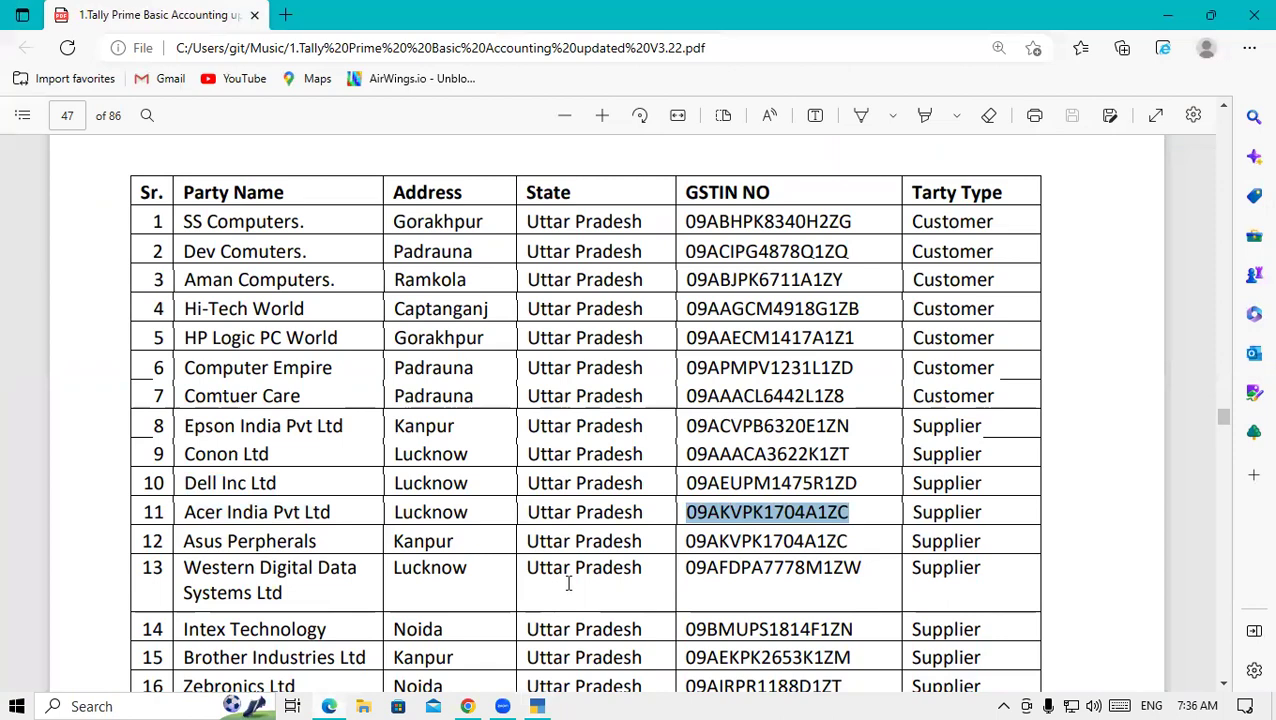
- Name the new ledger Asus Perpherals and move through to the GSTIN/UIN field, keeping Regular
{"action": "scroll", "coordinate": [568, 583], "scroll_direction": "down", "scroll_amount": 4}
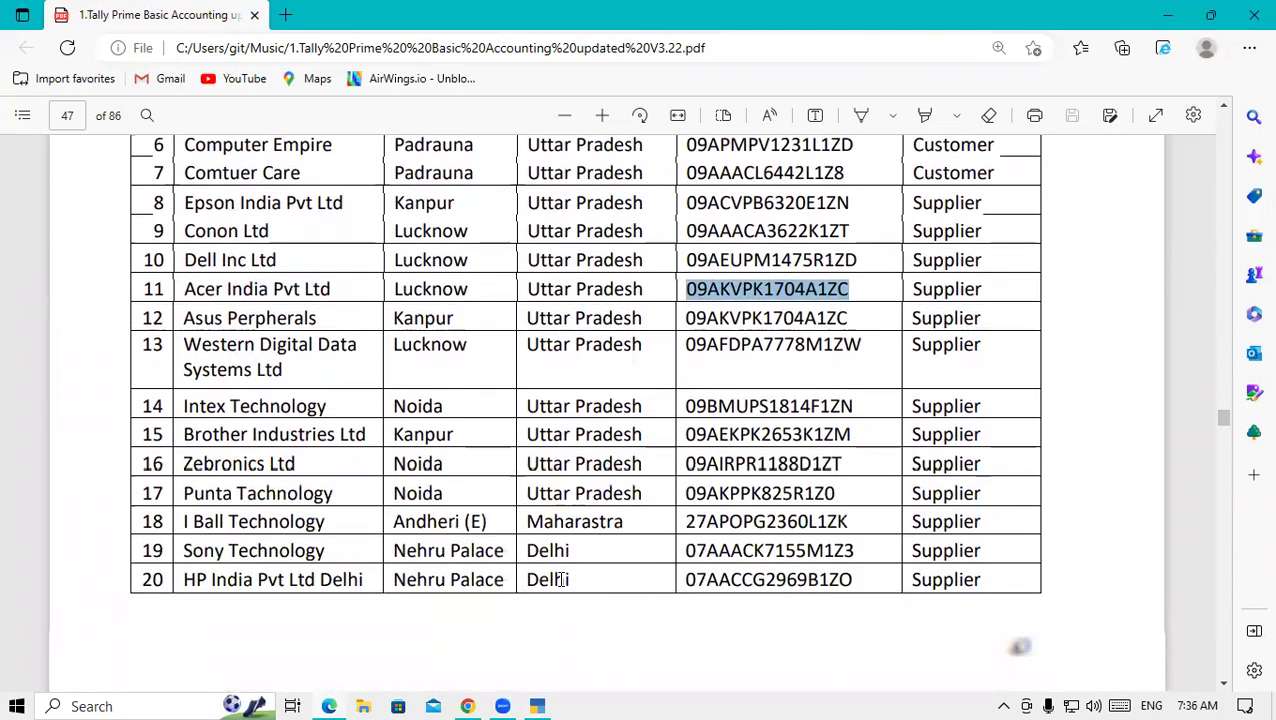
{"action": "left_click_drag", "start_coordinate": [185, 317], "coordinate": [326, 318]}
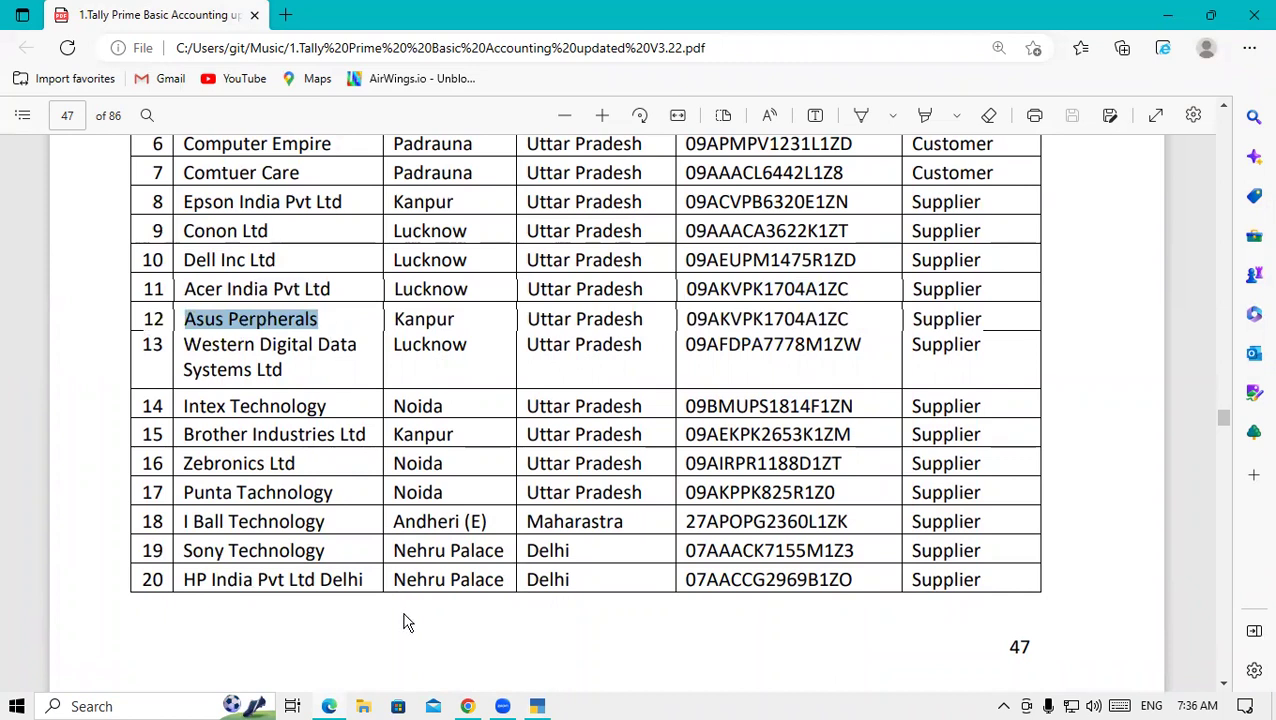
{"action": "left_click", "coordinate": [545, 706]}
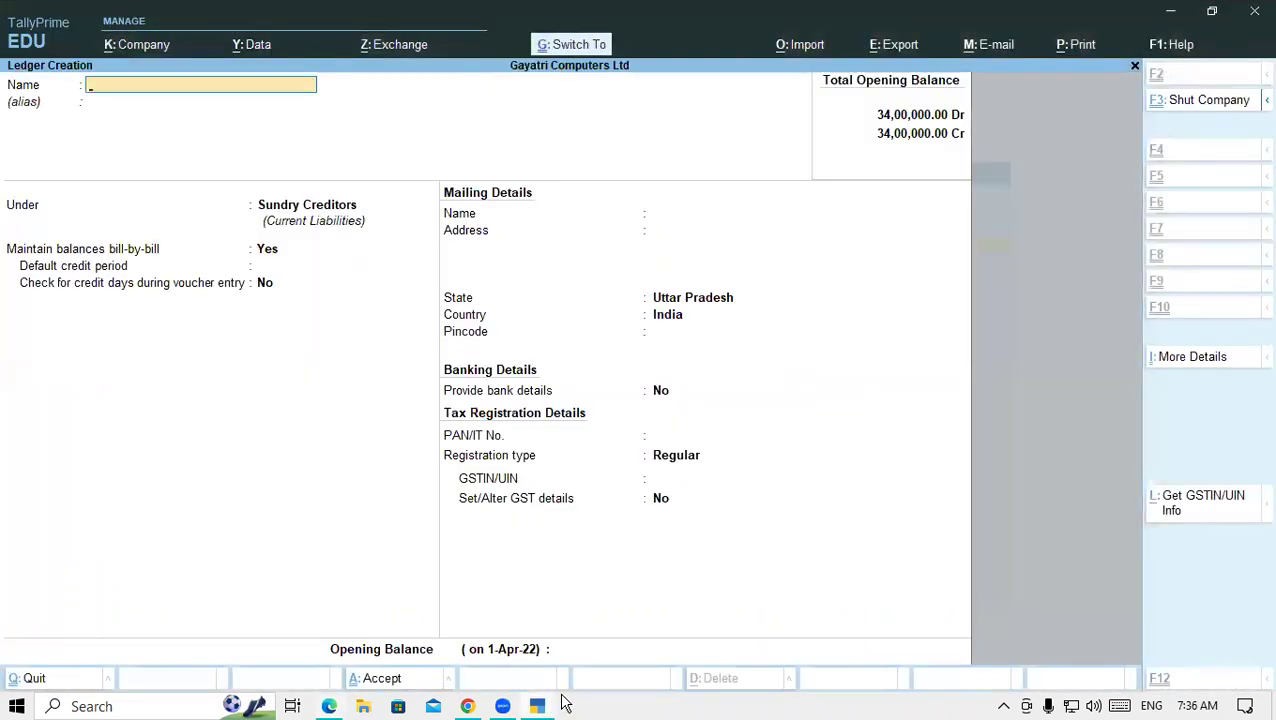
{"action": "key", "text": "ctrl+alt+v"}
{"action": "key", "text": "Return"}
{"action": "key", "text": "Return"}
{"action": "key", "text": "Return"}
{"action": "key", "text": "Return"}
{"action": "key", "text": "Return"}
{"action": "key", "text": "Return"}
{"action": "key", "text": "Return"}
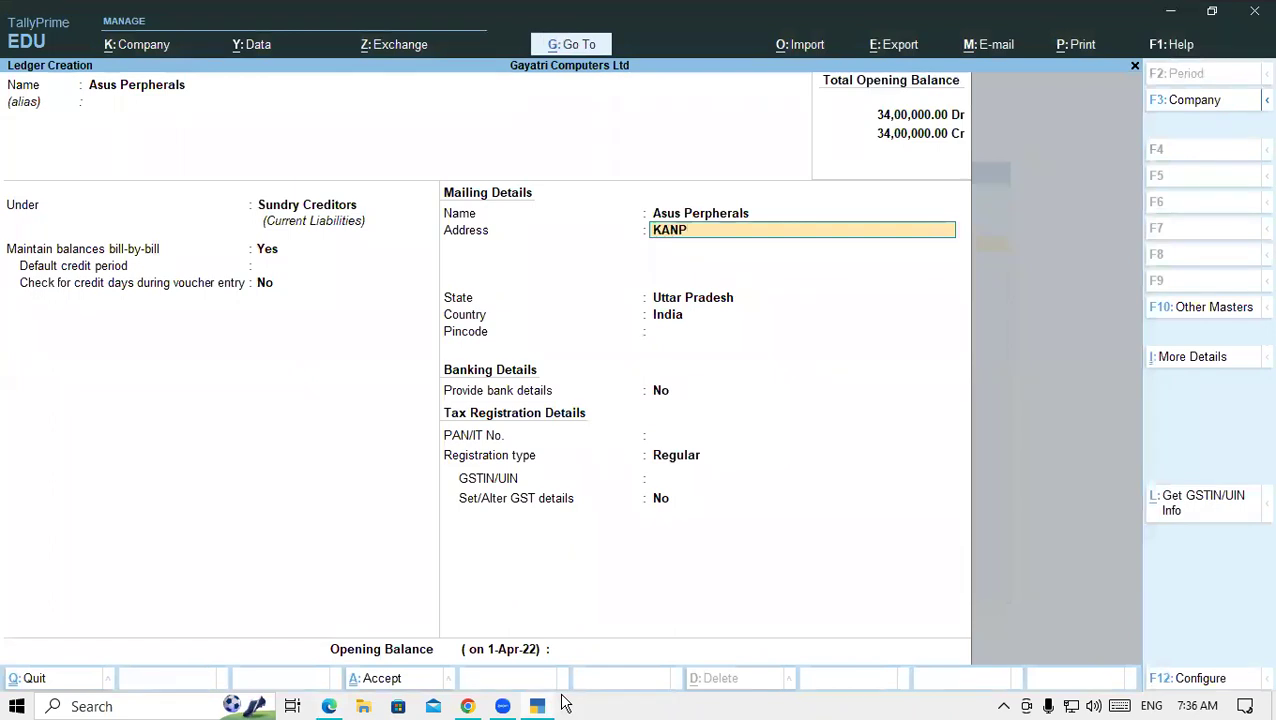
{"action": "key", "text": "Return"}
{"action": "key", "text": "Return"}
{"action": "key", "text": "Return"}
{"action": "key", "text": "Return"}
{"action": "key", "text": "Return"}
{"action": "key", "text": "Return"}
{"action": "key", "text": "Return"}
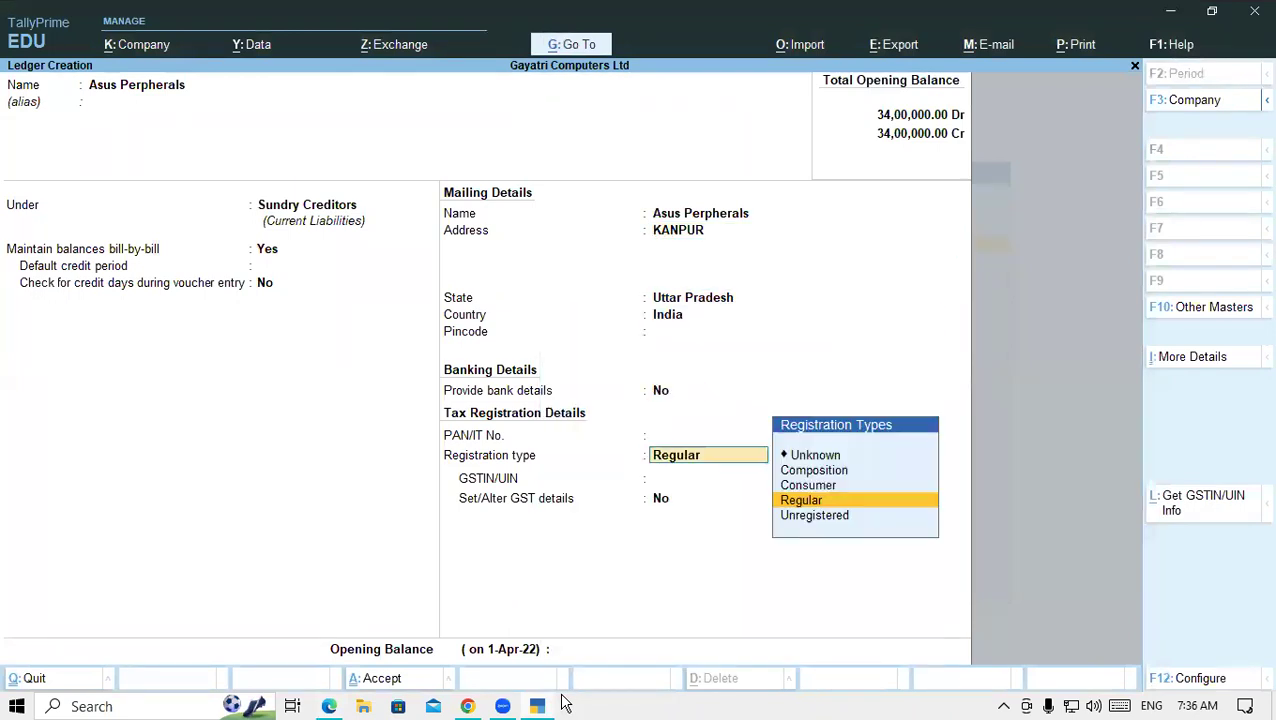
{"action": "key", "text": "Return"}
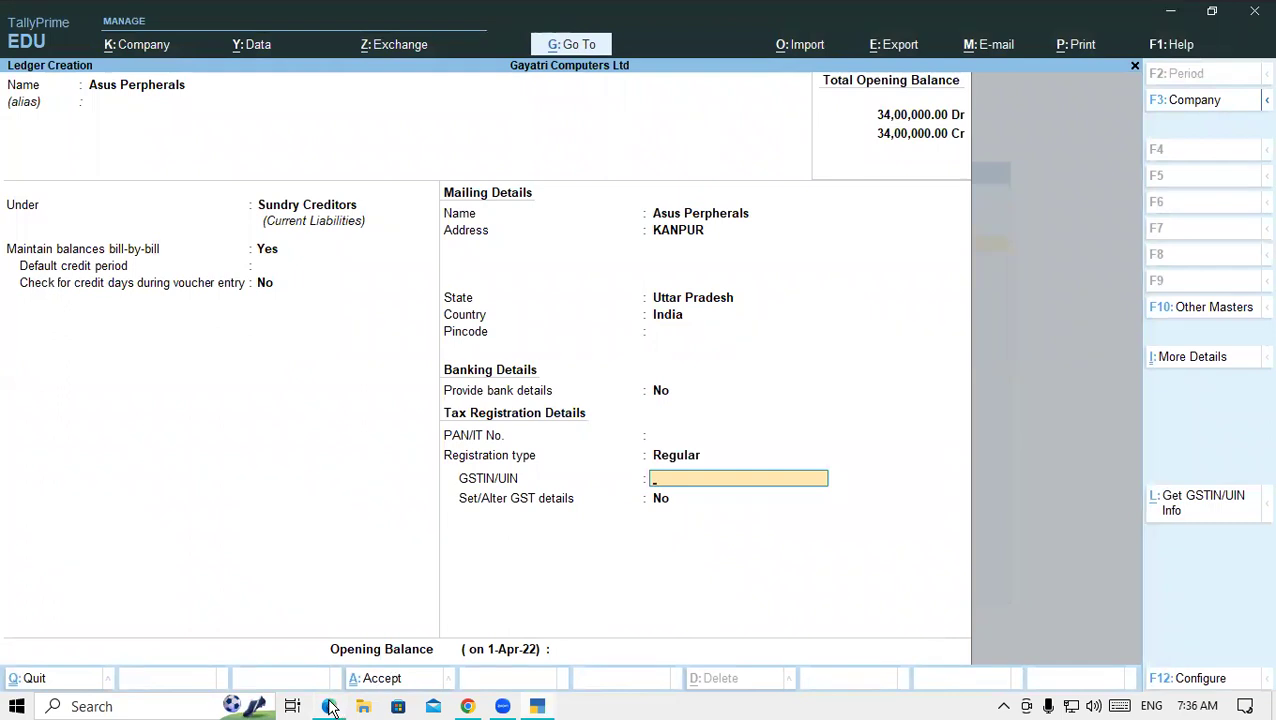
- Paste Asus Perpherals' GSTIN from row 12 and save the ledger
{"action": "left_click", "coordinate": [329, 706]}
{"action": "left_click_drag", "start_coordinate": [684, 318], "coordinate": [850, 319]}
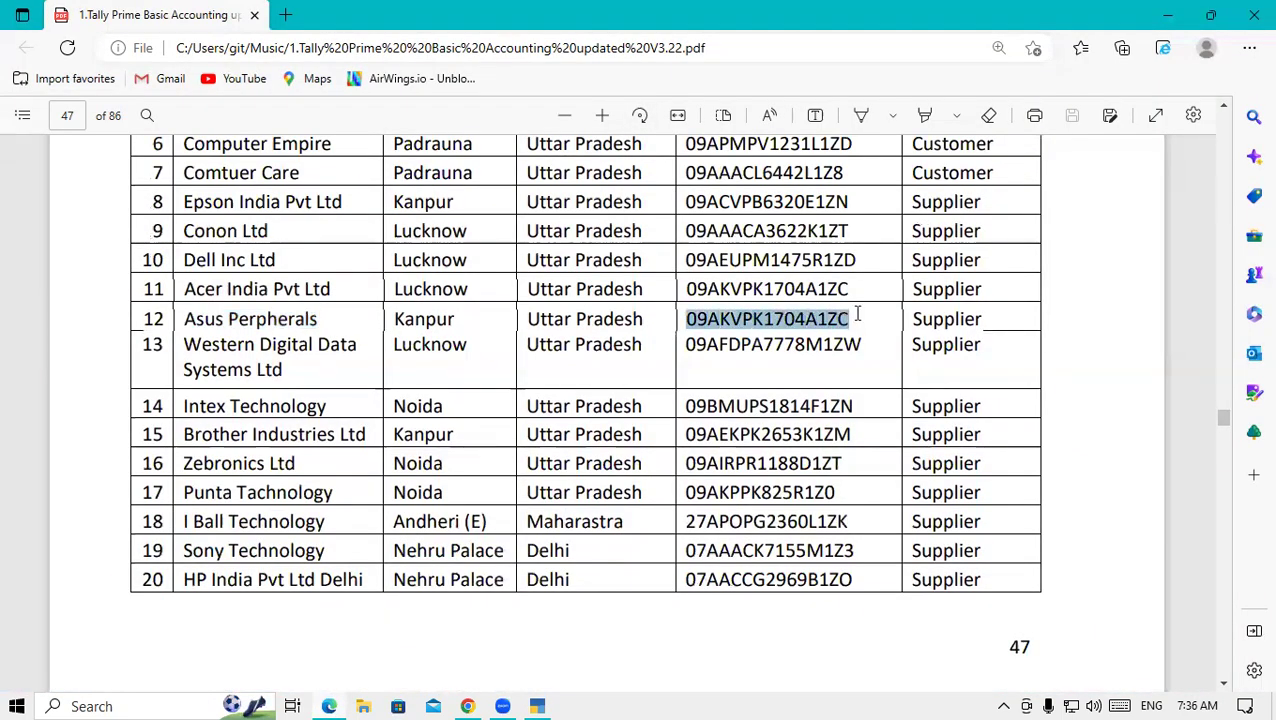
{"action": "left_click", "coordinate": [537, 706]}
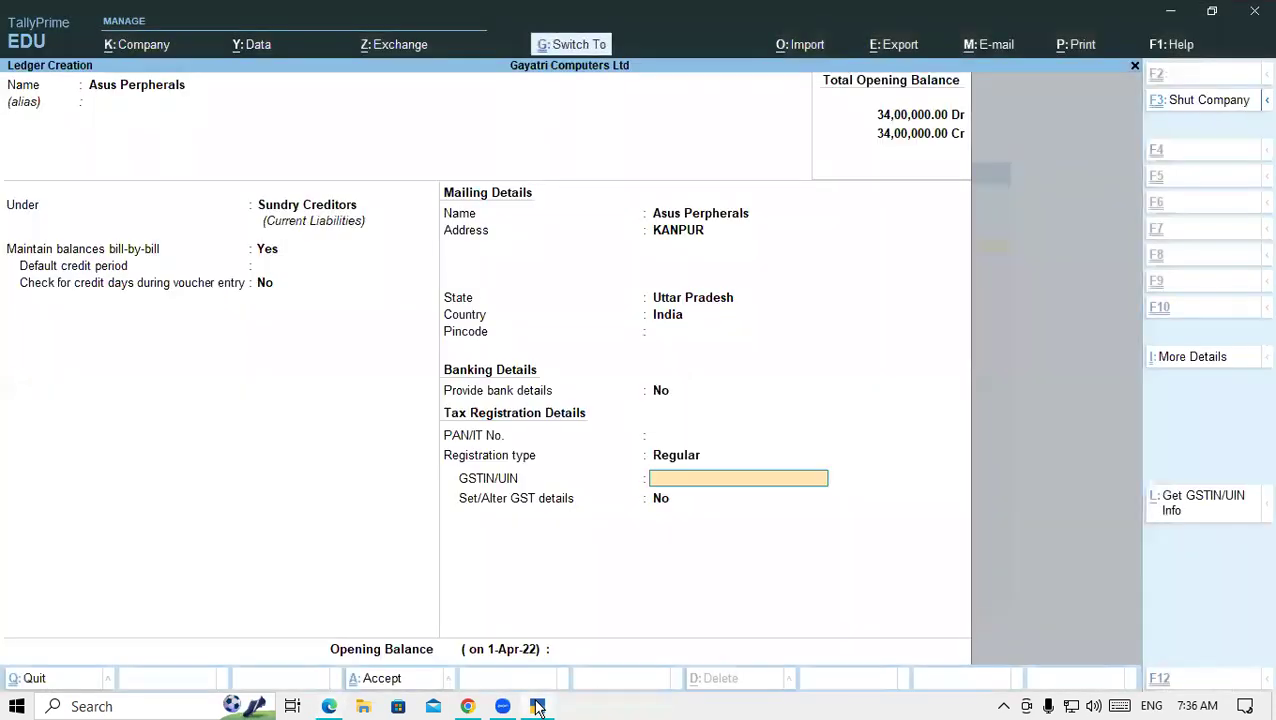
{"action": "key", "text": "ctrl+v"}
{"action": "key", "text": "Return"}
{"action": "key", "text": "Return"}
{"action": "key", "text": "Return"}
{"action": "key", "text": "Return"}
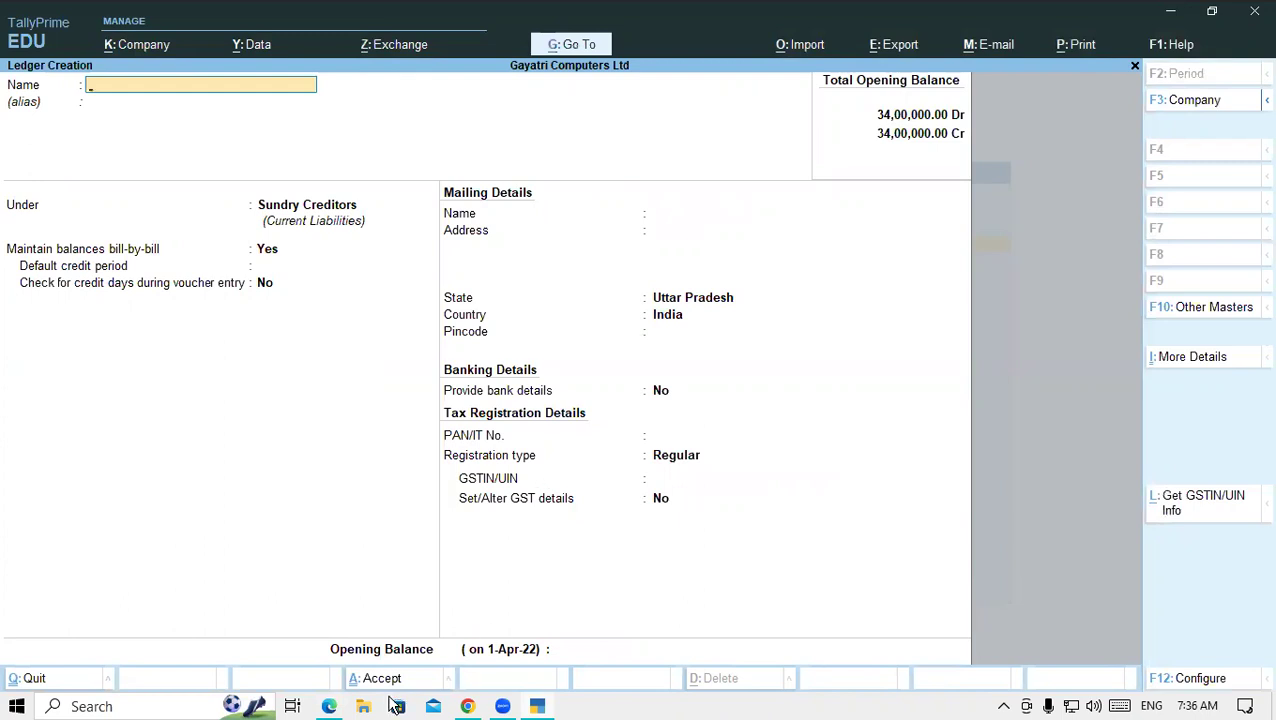
- Name the new ledger Western Digital Data Systems Ltd, copied from row 13 of the list
{"action": "left_click", "coordinate": [329, 706]}
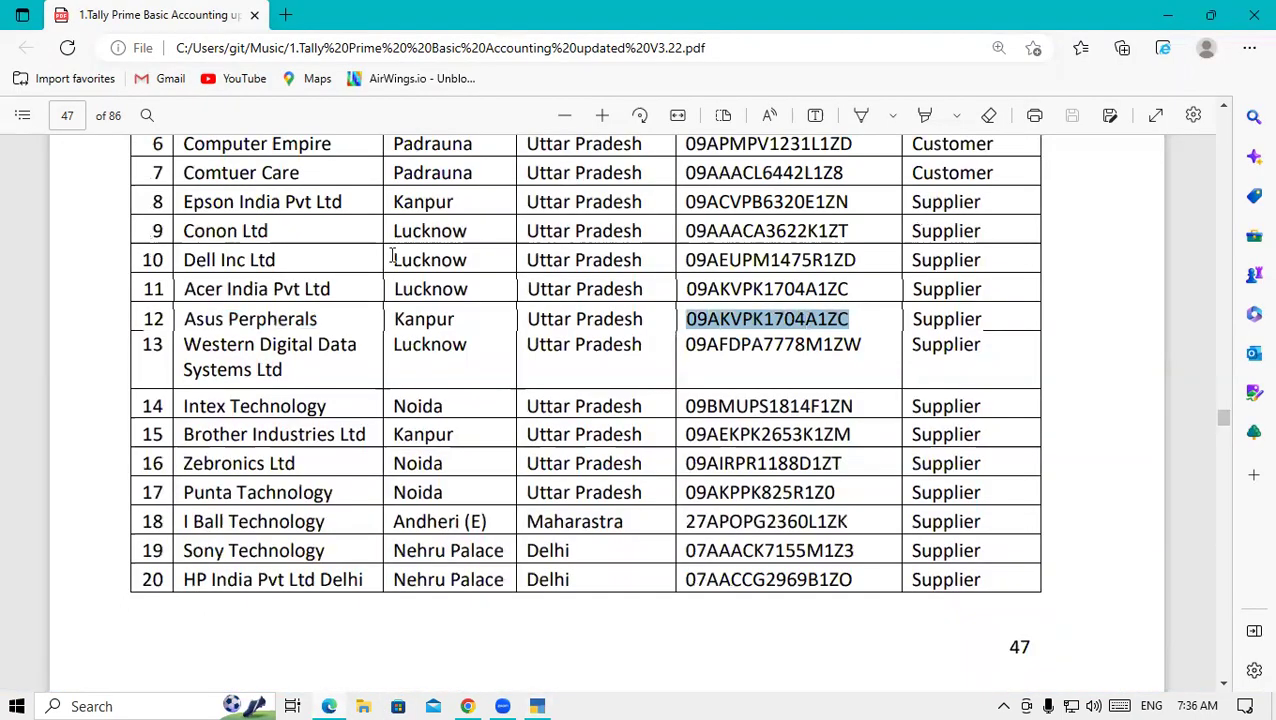
{"action": "left_click_drag", "start_coordinate": [185, 345], "coordinate": [316, 368]}
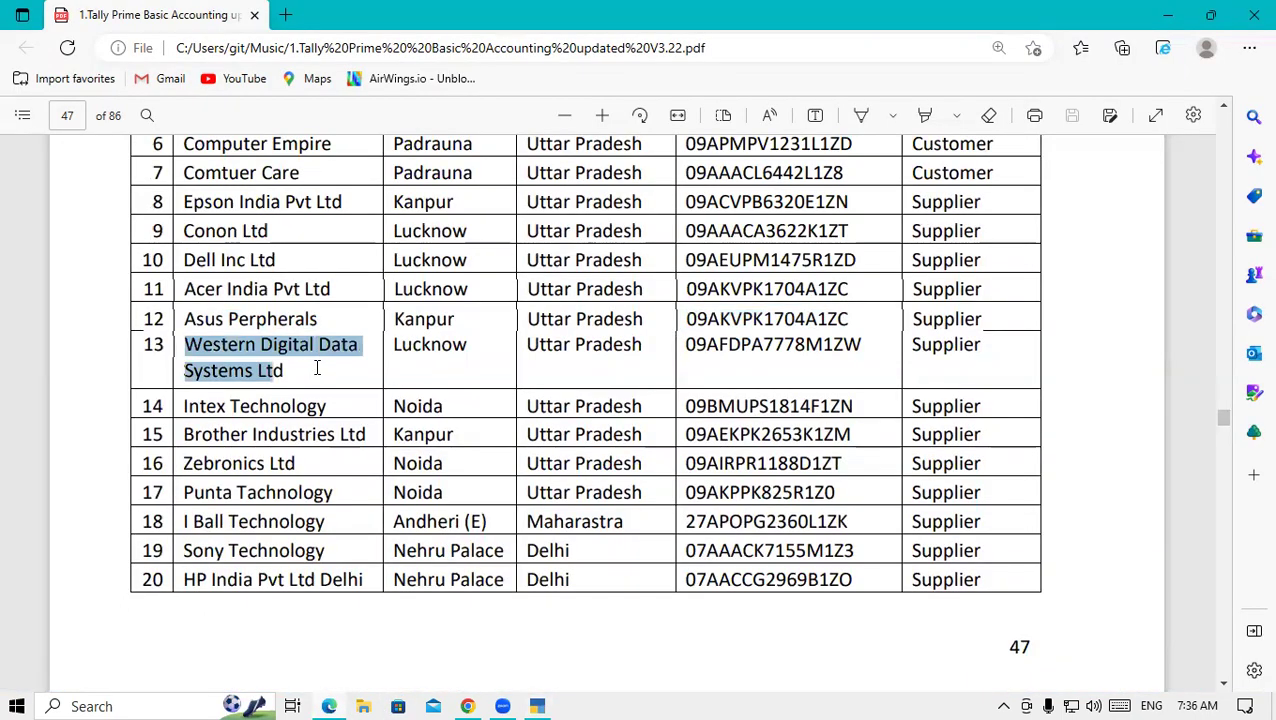
{"action": "left_click", "coordinate": [314, 368]}
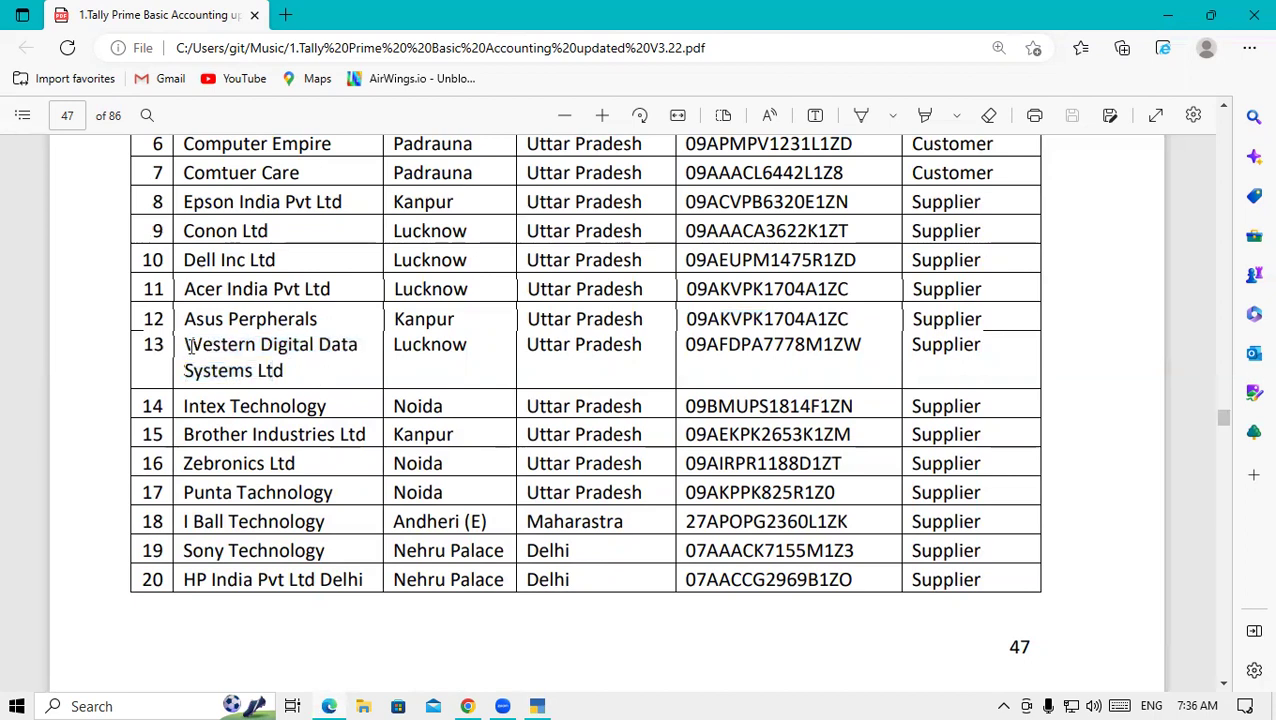
{"action": "left_click_drag", "start_coordinate": [188, 345], "coordinate": [294, 370]}
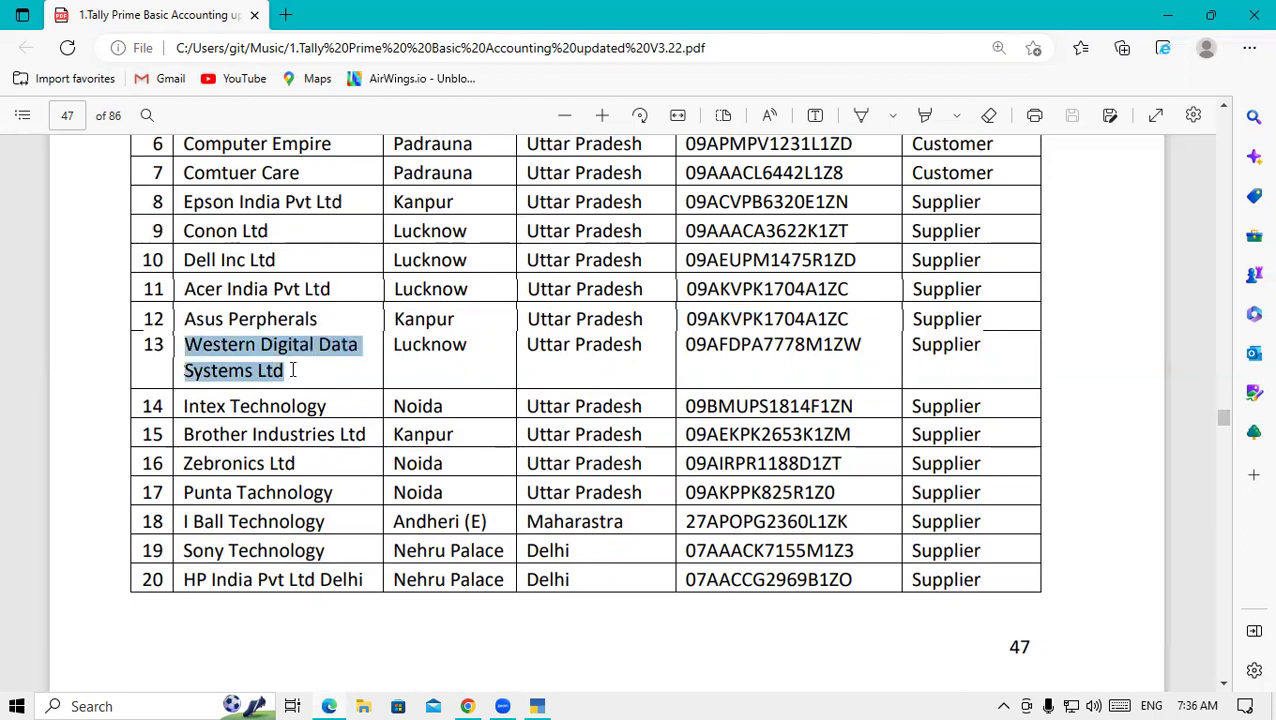
{"action": "left_click", "coordinate": [541, 706]}
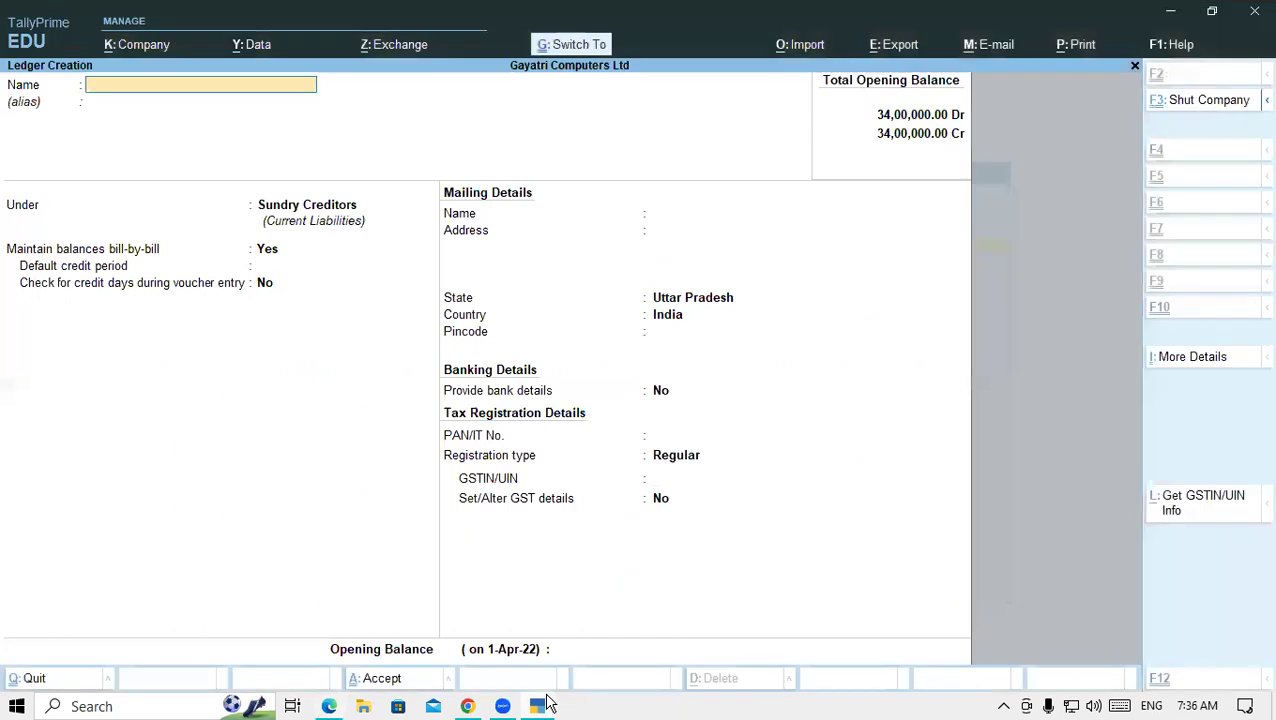
{"action": "key", "text": "ctrl+alt+v"}
{"action": "key", "text": "Return"}
{"action": "key", "text": "Return"}
{"action": "key", "text": "Return"}
{"action": "key", "text": "Return"}
{"action": "key", "text": "Return"}
{"action": "key", "text": "Return"}
{"action": "key", "text": "Return"}
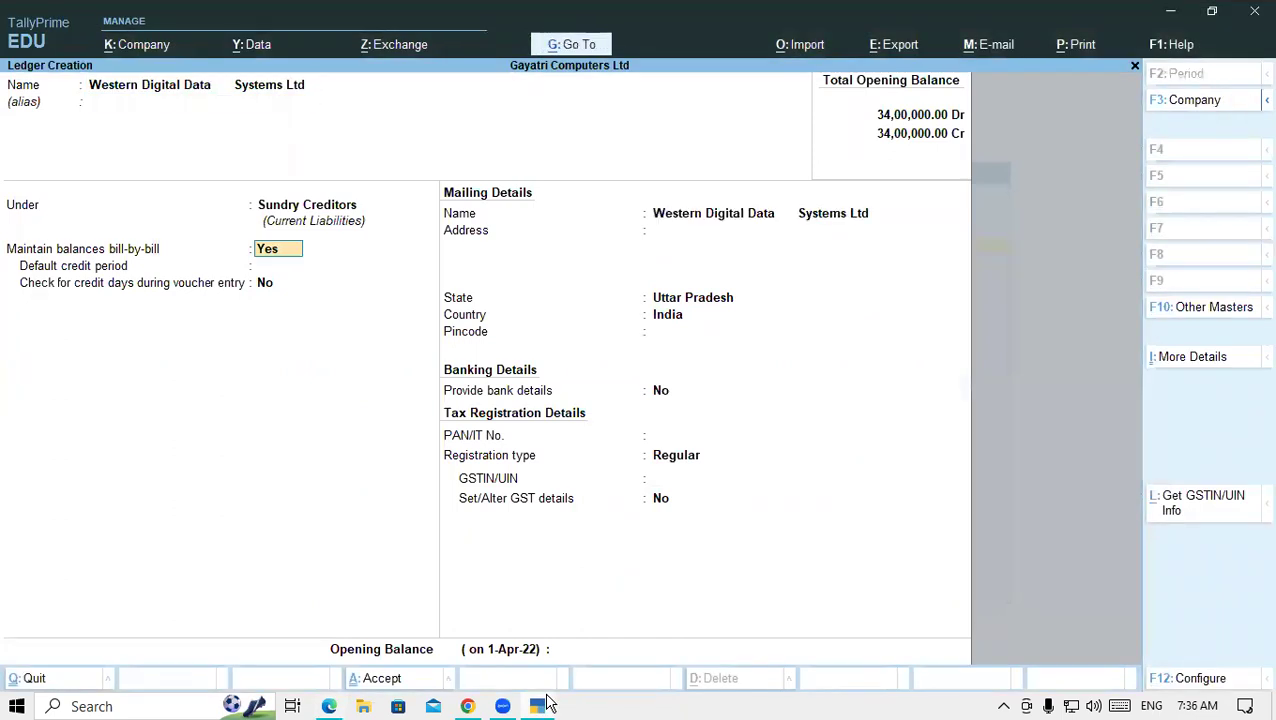
{"action": "key", "text": "Return"}
{"action": "key", "text": "Return"}
{"action": "key", "text": "Return"}
{"action": "key", "text": "Return"}
{"action": "key", "text": "Return"}
{"action": "key", "text": "Return"}
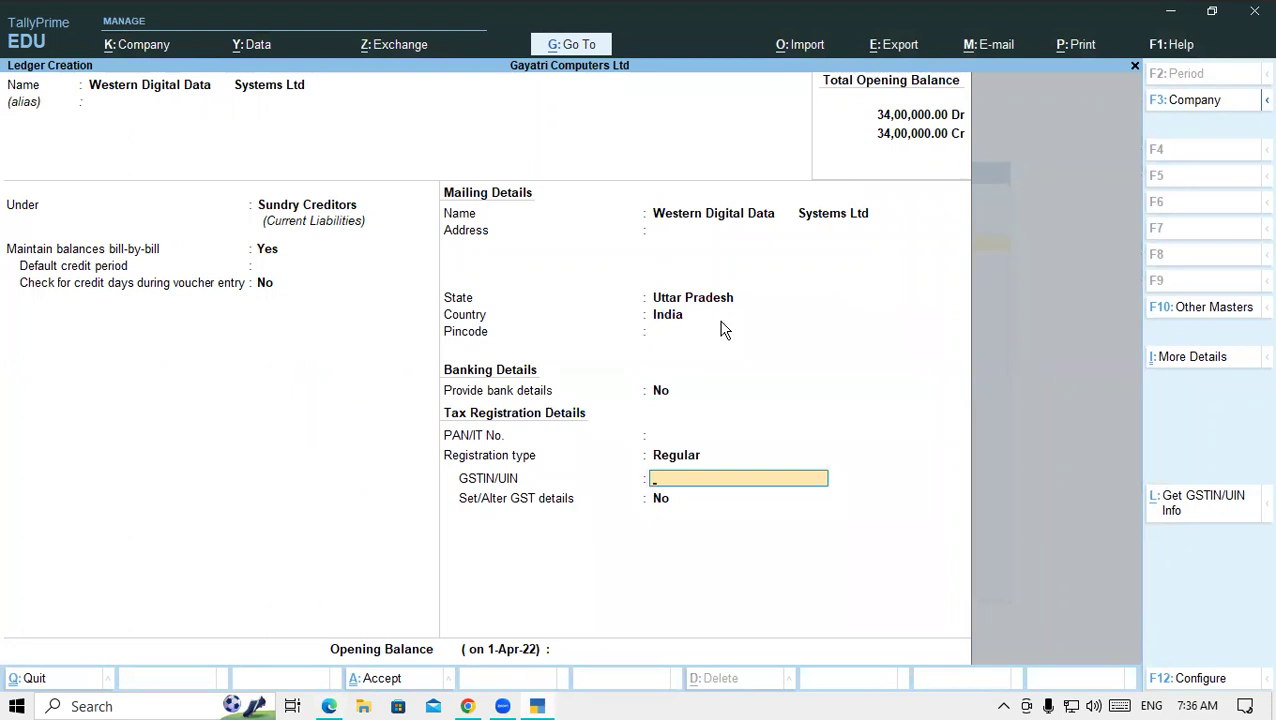
- Paste Western Digital's GSTIN from the list into GSTIN/UIN and save the ledger
{"action": "left_click", "coordinate": [327, 706]}
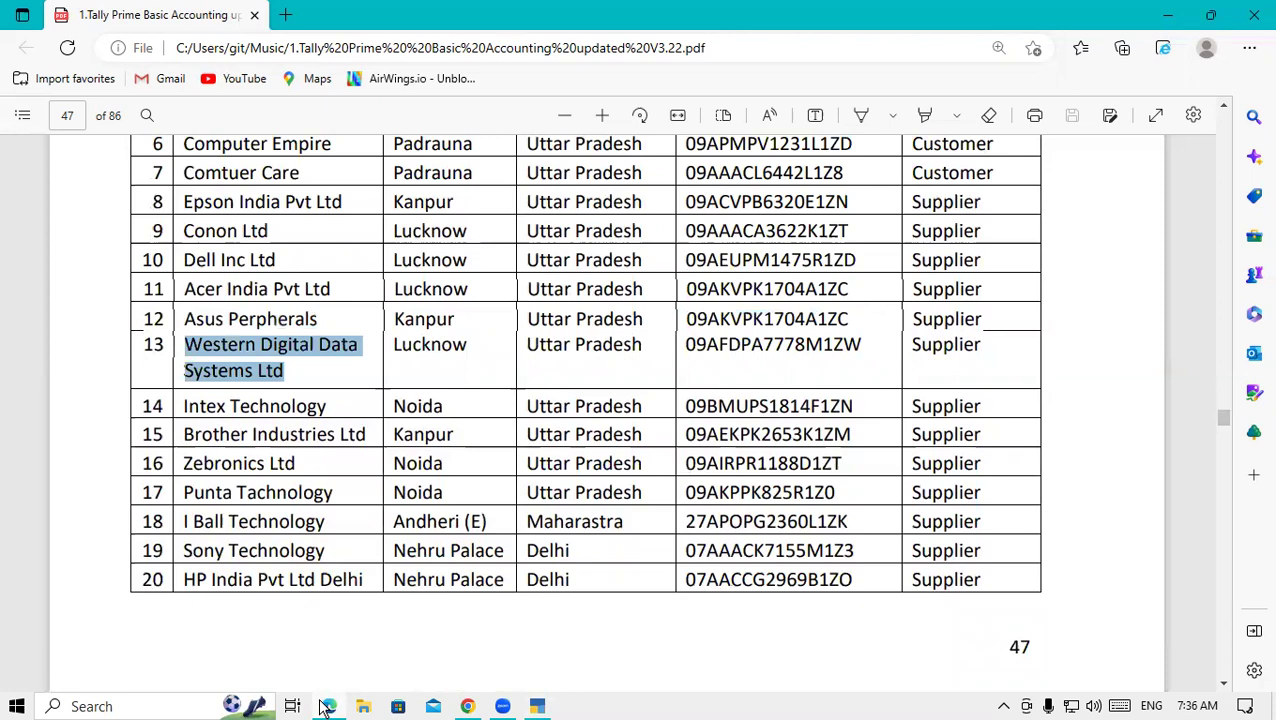
{"action": "left_click_drag", "start_coordinate": [686, 345], "coordinate": [872, 350]}
{"action": "key", "text": "ctrl+c"}
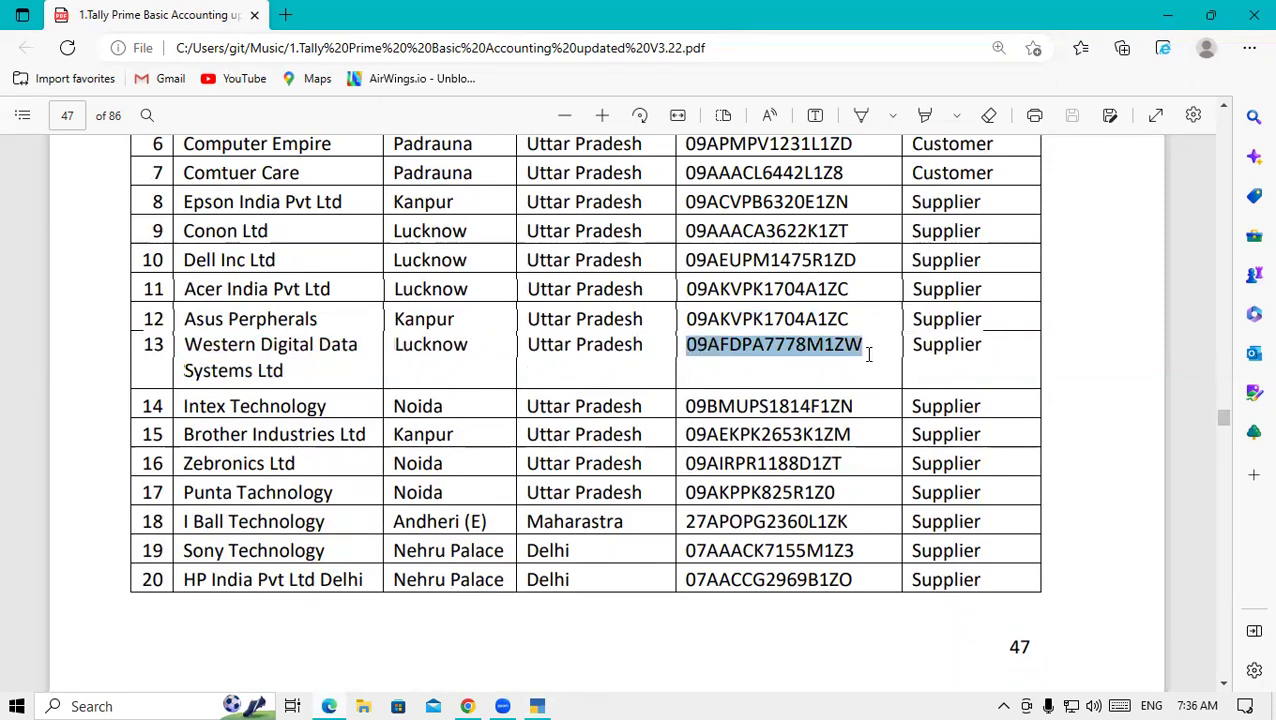
{"action": "left_click", "coordinate": [541, 706]}
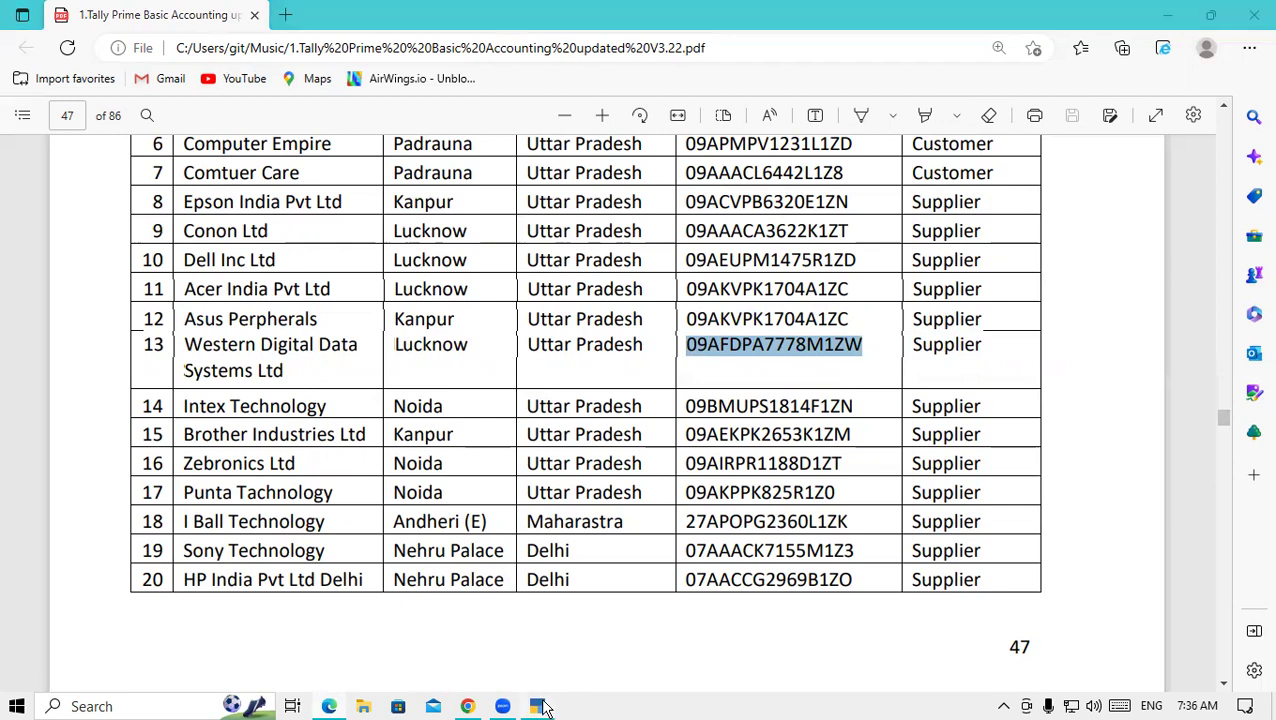
{"action": "key", "text": "ctrl+v"}
{"action": "key", "text": "Return"}
{"action": "key", "text": "Return"}
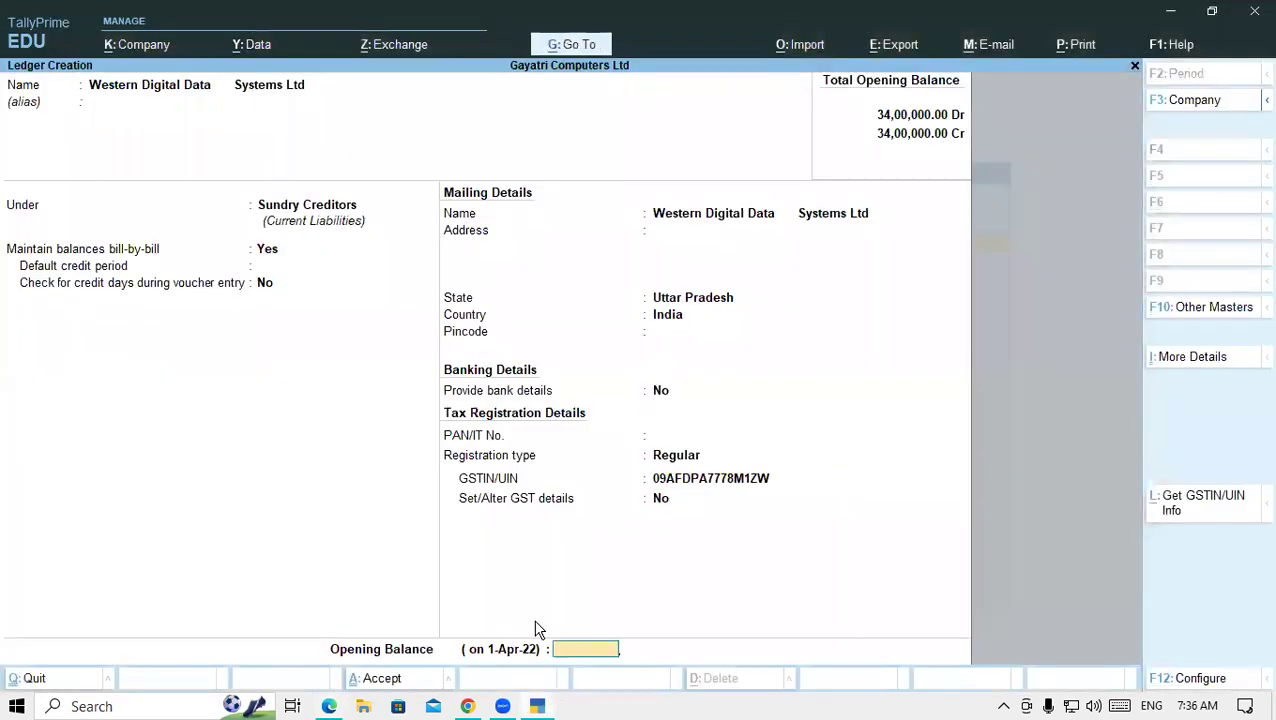
{"action": "key", "text": "Return"}
{"action": "key", "text": "Return"}
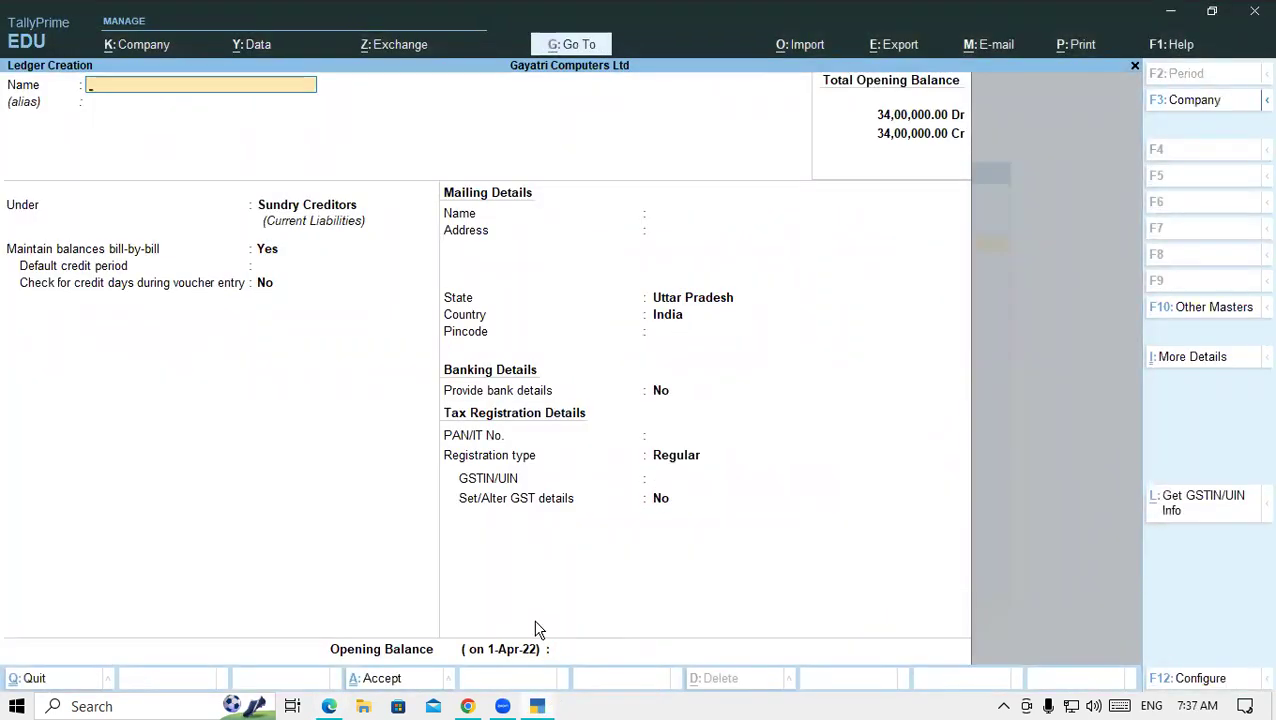
- Name the new creditor ledger 'Intex Technology'
{"action": "left_click", "coordinate": [329, 706]}
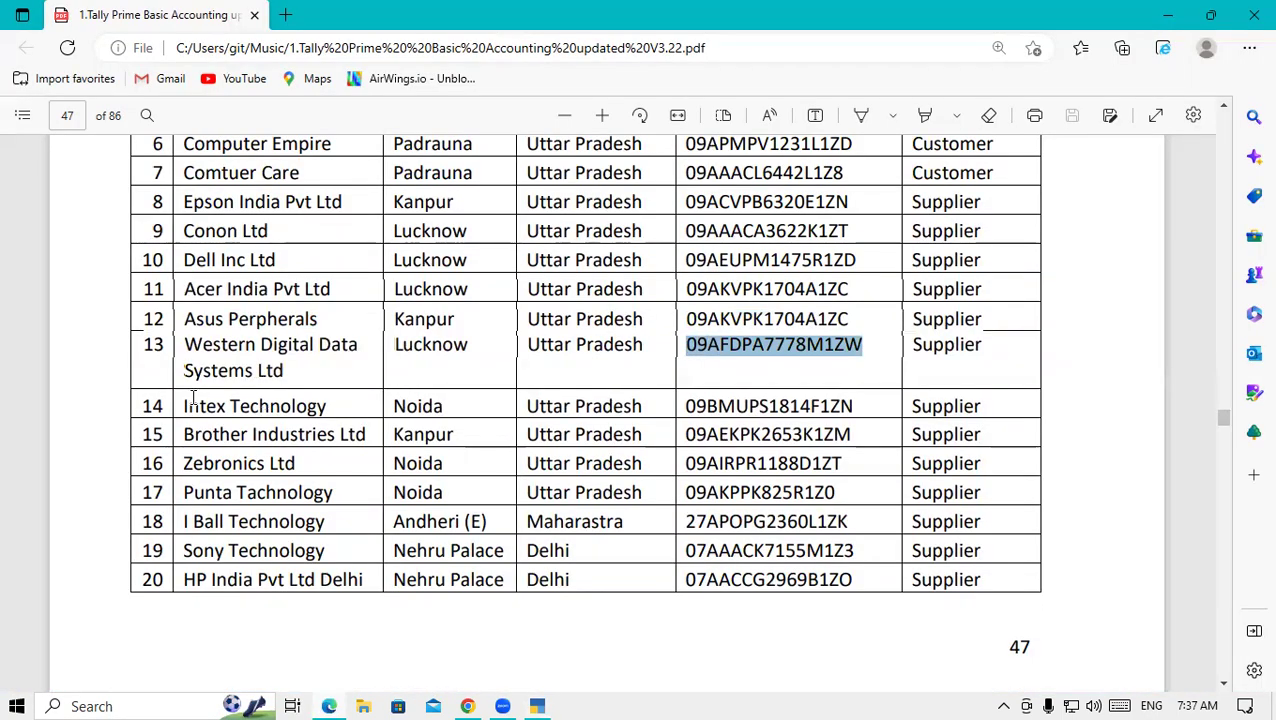
{"action": "left_click_drag", "start_coordinate": [184, 404], "coordinate": [341, 418]}
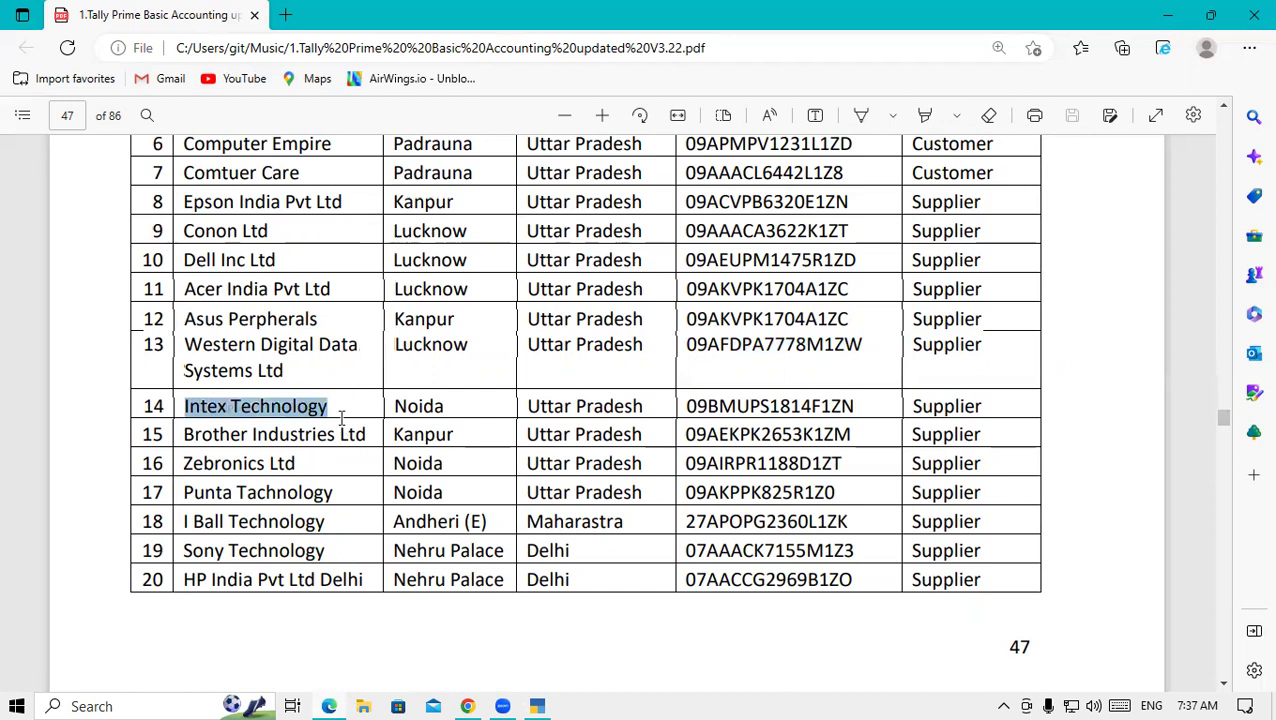
{"action": "left_click", "coordinate": [540, 706]}
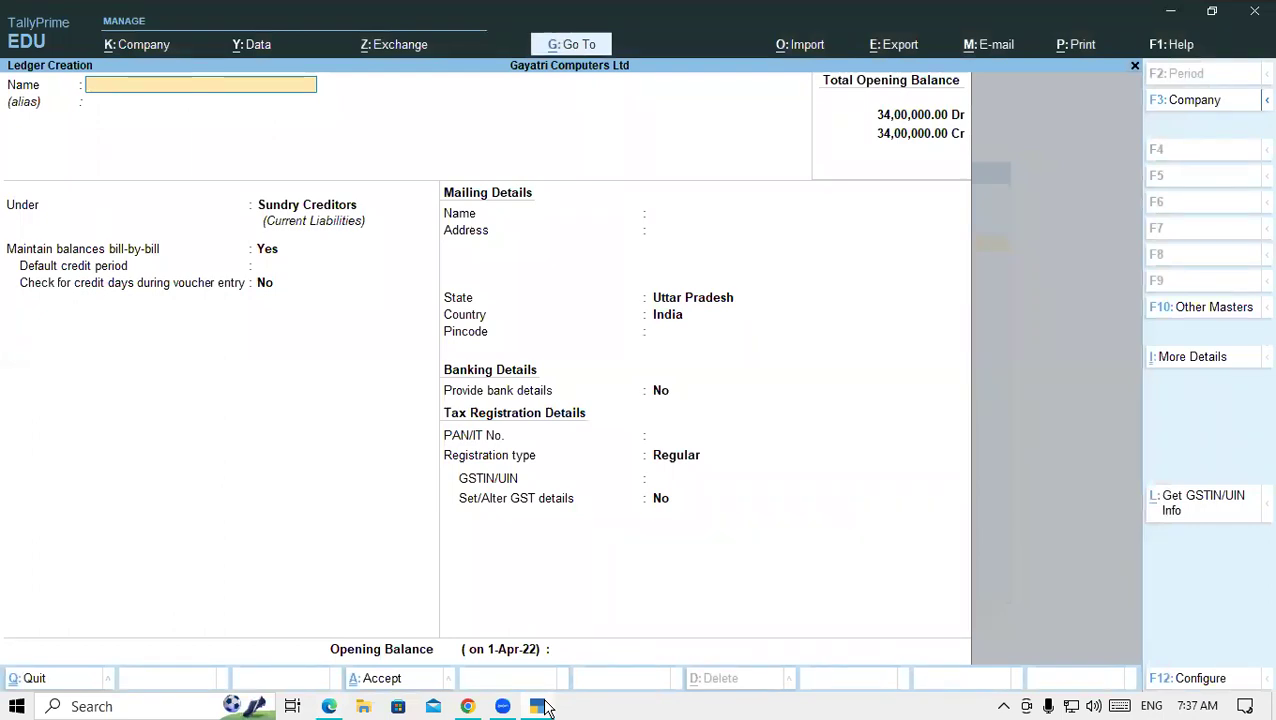
{"action": "type", "text": "Intex Technology"}
{"action": "key", "text": "Return"}
{"action": "key", "text": "Return"}
{"action": "key", "text": "Return"}
{"action": "key", "text": "Return"}
{"action": "key", "text": "Return"}
{"action": "key", "text": "Return"}
{"action": "key", "text": "Return"}
{"action": "key", "text": "Return"}
{"action": "key", "text": "Return"}
{"action": "key", "text": "Return"}
{"action": "key", "text": "Return"}
{"action": "key", "text": "Return"}
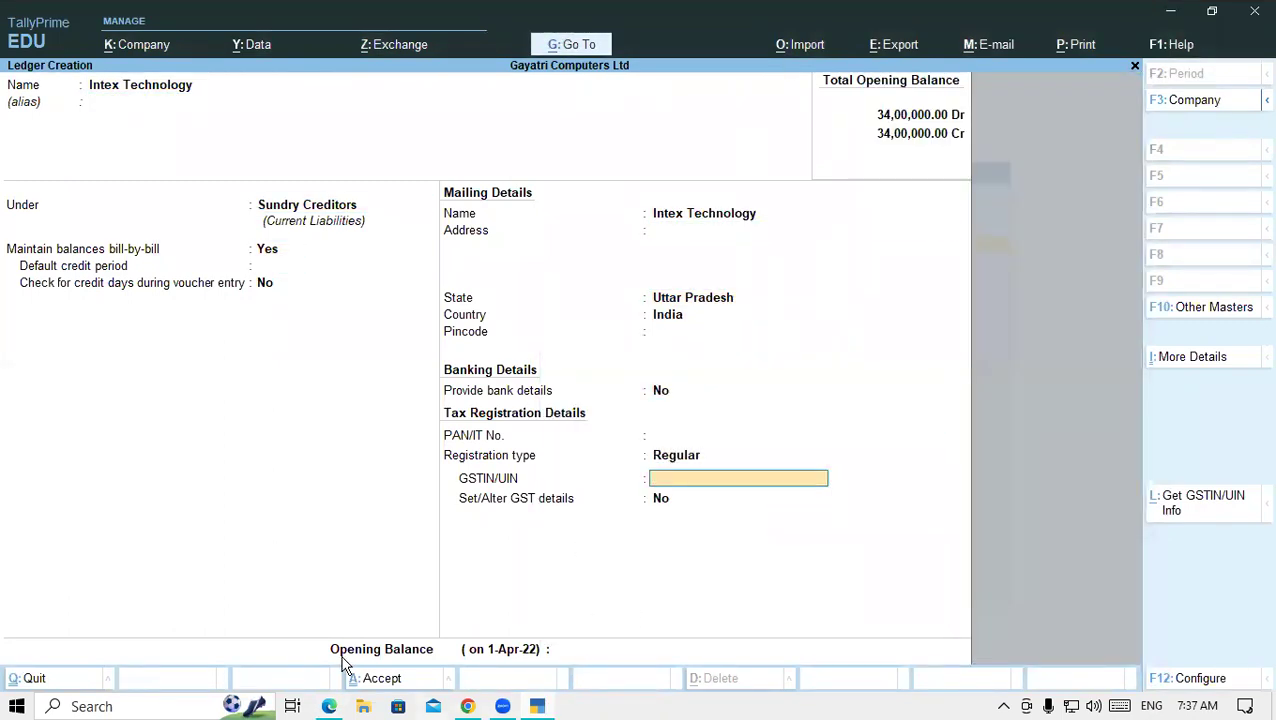
- Paste Intex Technology's GSTIN from the party list into GSTIN/UIN
{"action": "mouse_move", "coordinate": [333, 706]}
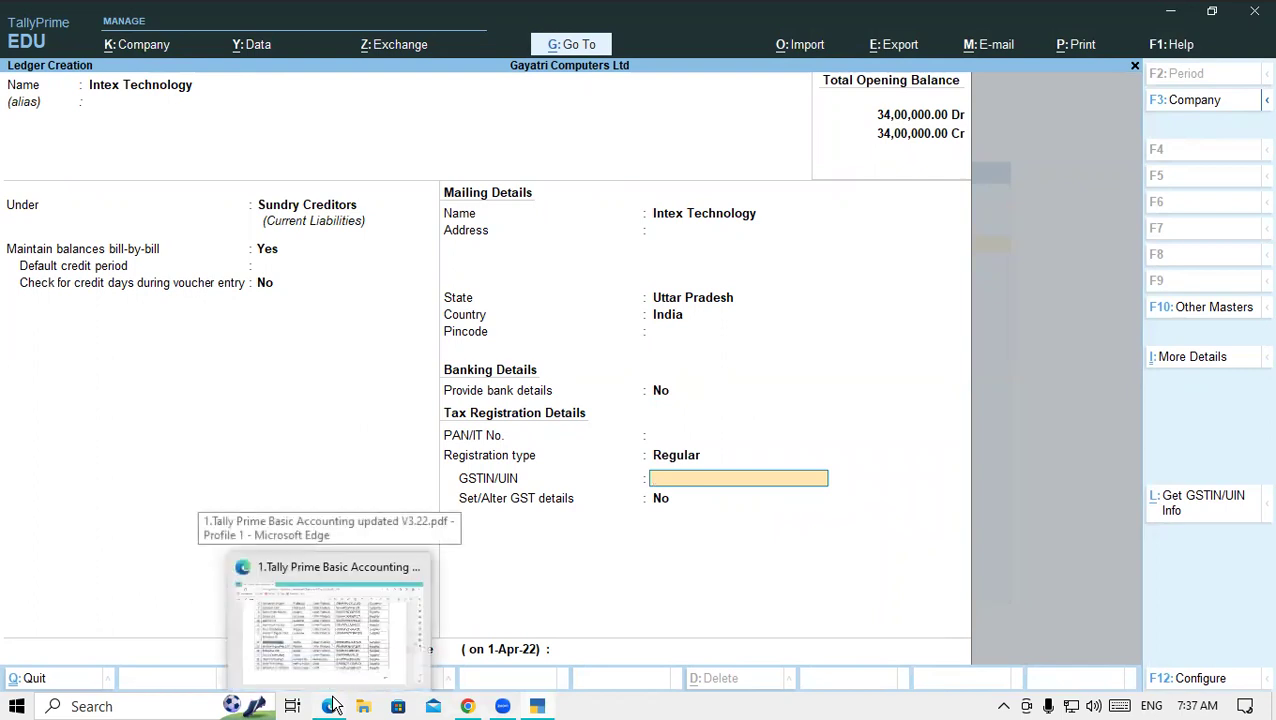
{"action": "left_click", "coordinate": [331, 706]}
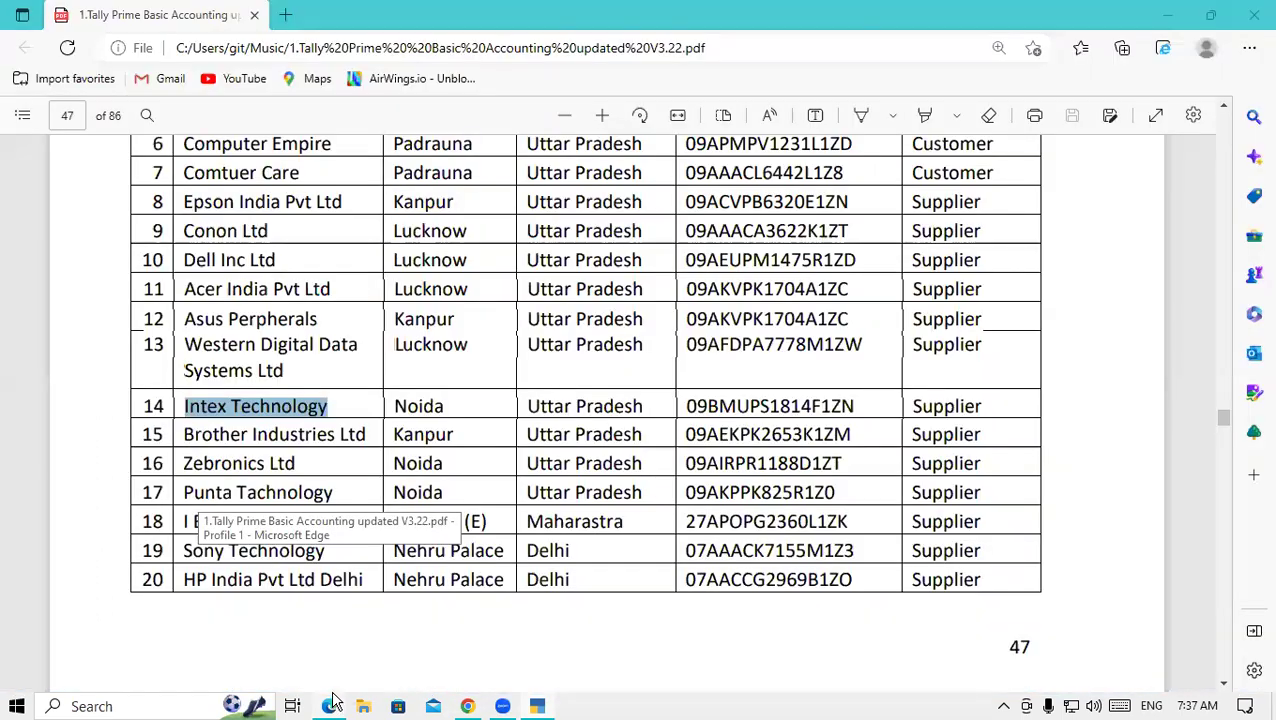
{"action": "left_click_drag", "start_coordinate": [687, 406], "coordinate": [855, 407]}
{"action": "key", "text": "ctrl+c"}
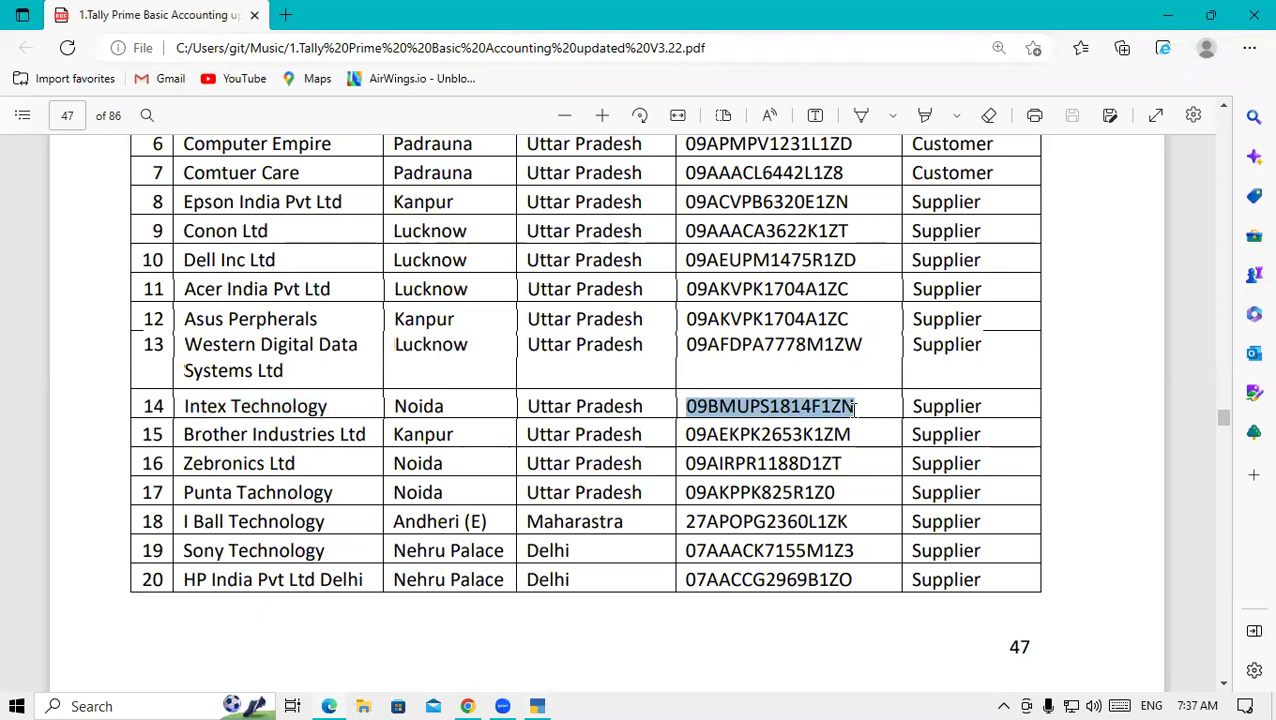
{"action": "left_click", "coordinate": [540, 706]}
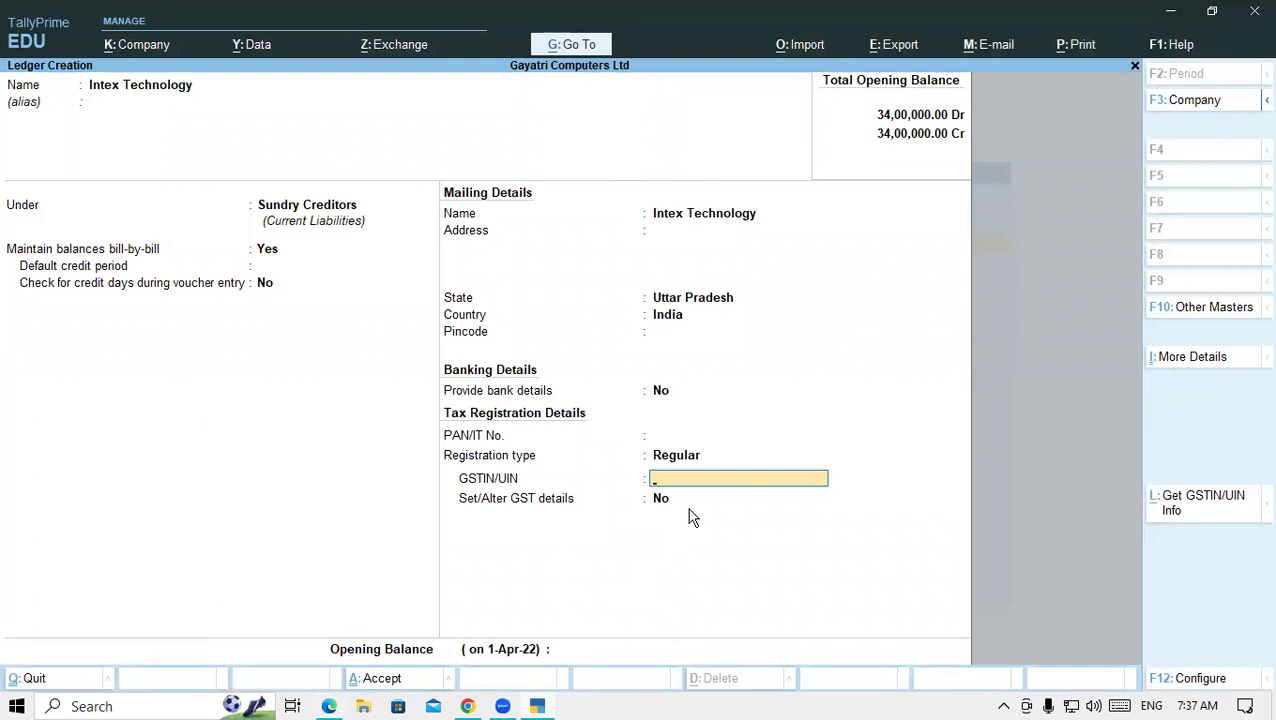
{"action": "key", "text": "ctrl+v"}
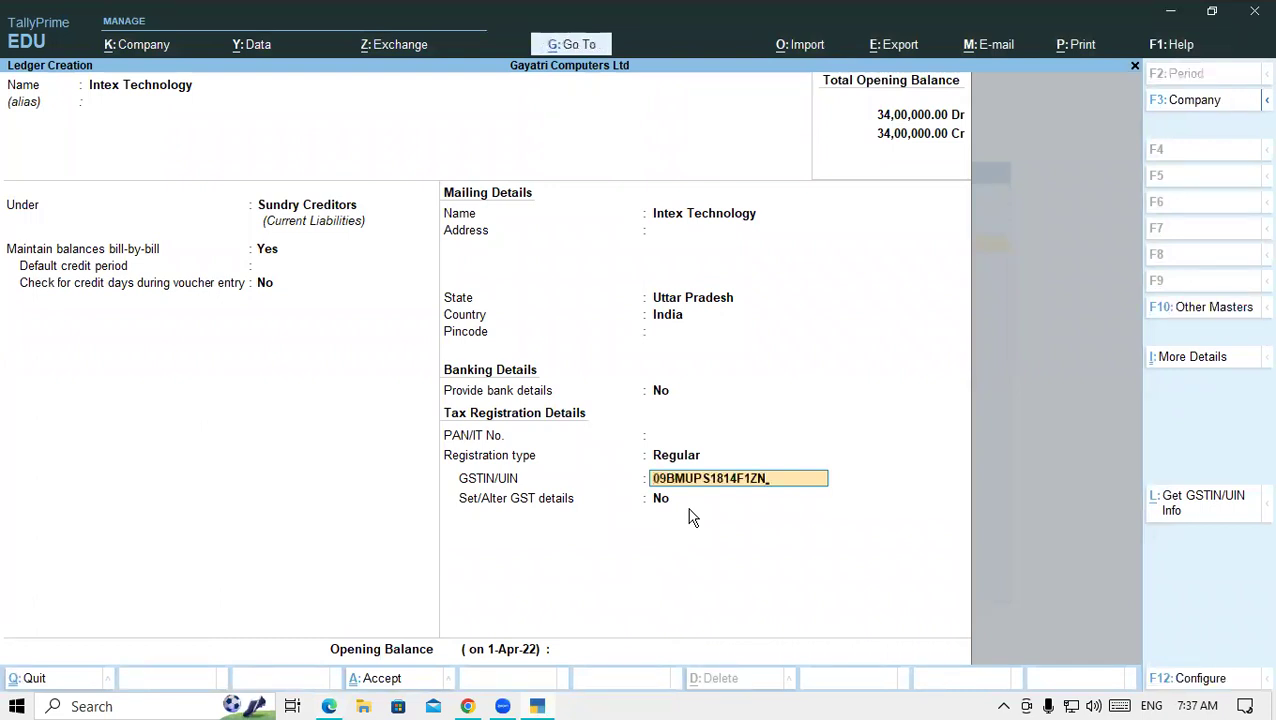
{"action": "key", "text": "Return"}
{"action": "key", "text": "Return"}
{"action": "key", "text": "Return"}
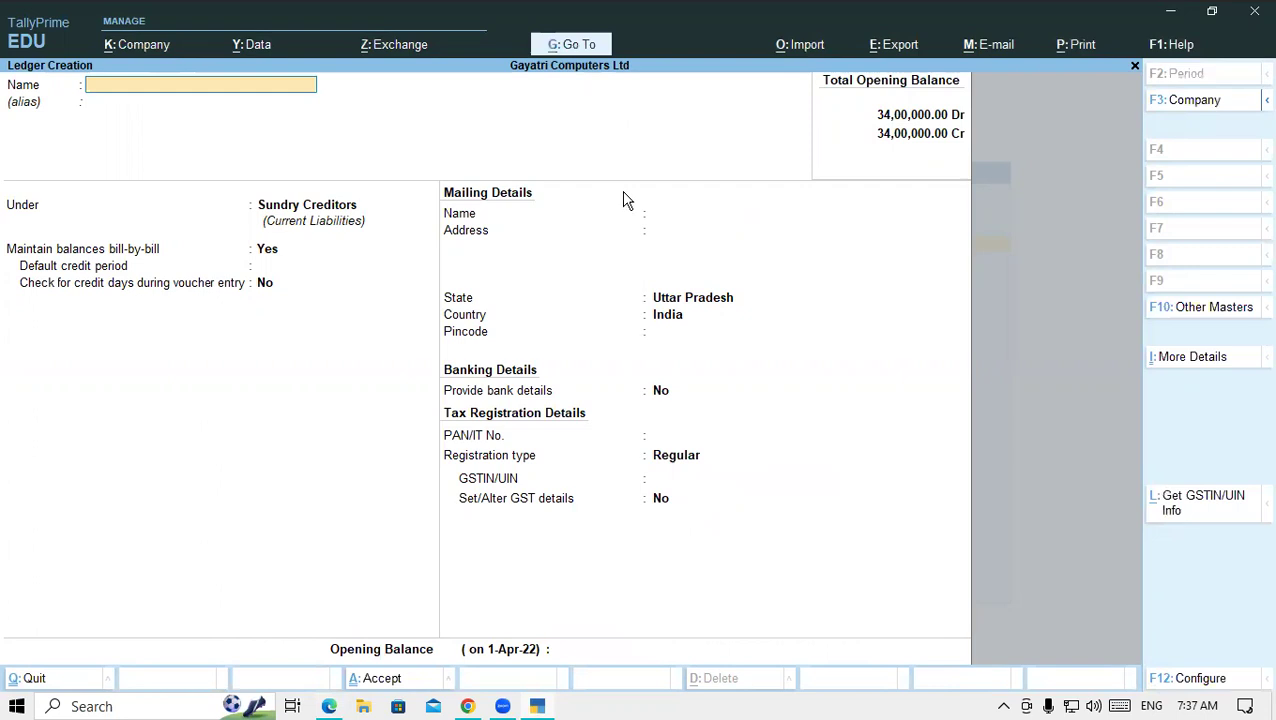
- Name the new ledger Brother Industries Ltd, copied from the PDF party list
{"action": "key", "text": "alt+Tab"}
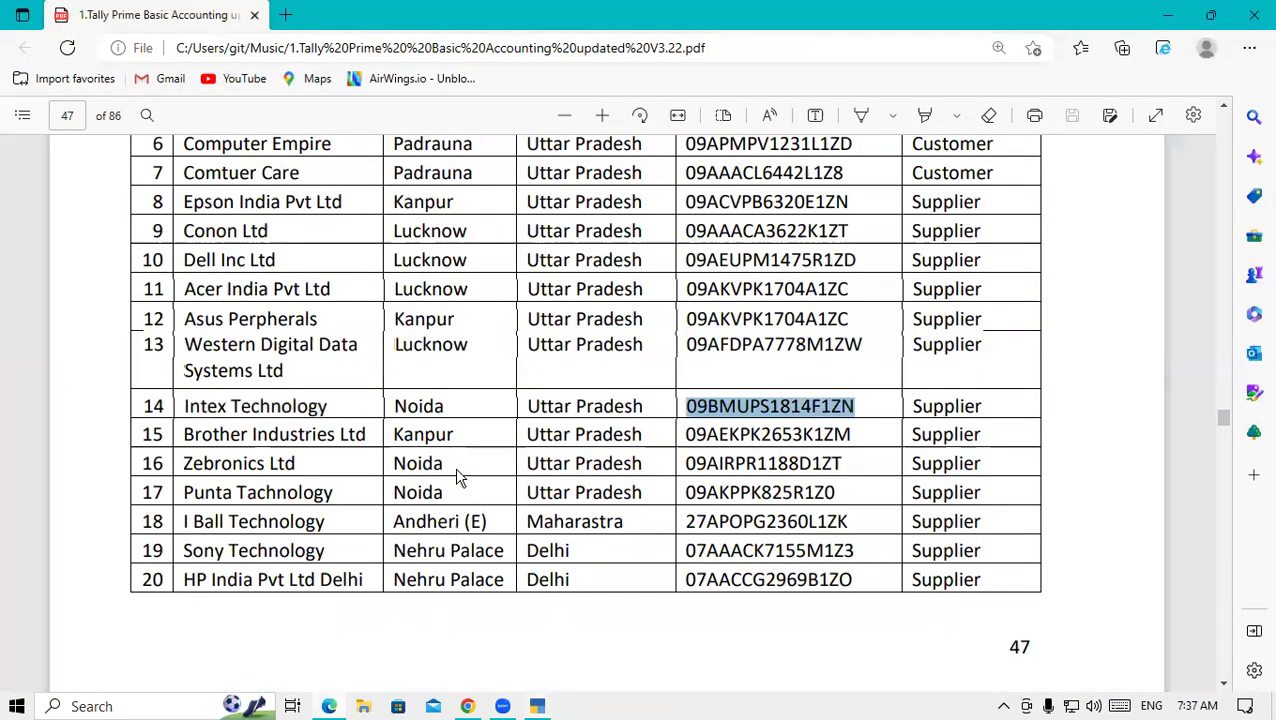
{"action": "left_click_drag", "start_coordinate": [184, 434], "coordinate": [378, 446]}
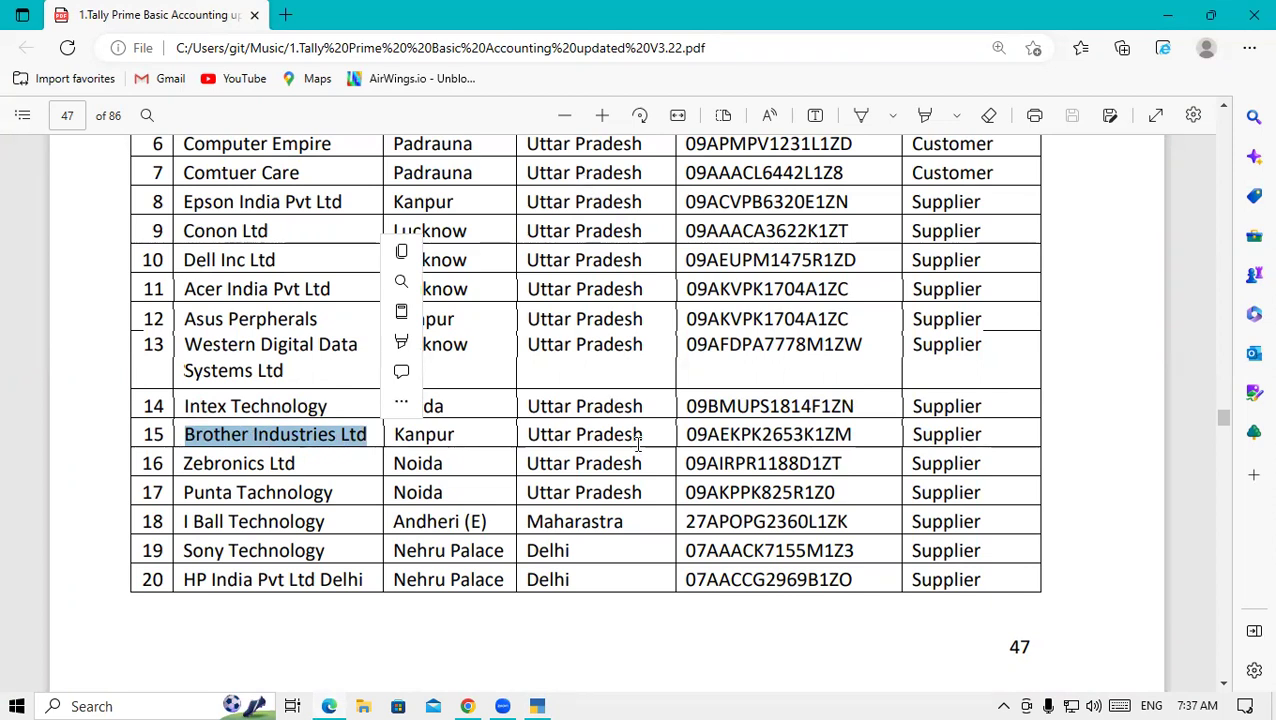
{"action": "left_click", "coordinate": [537, 706]}
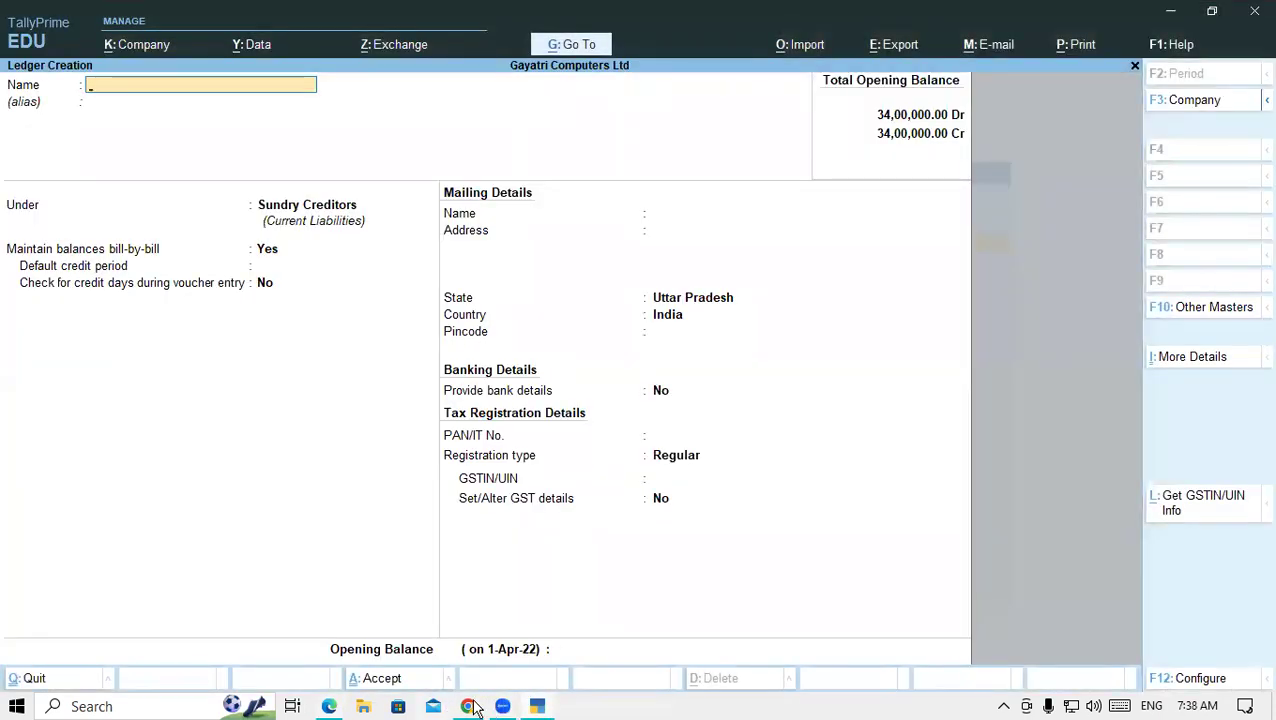
{"action": "left_click", "coordinate": [330, 706]}
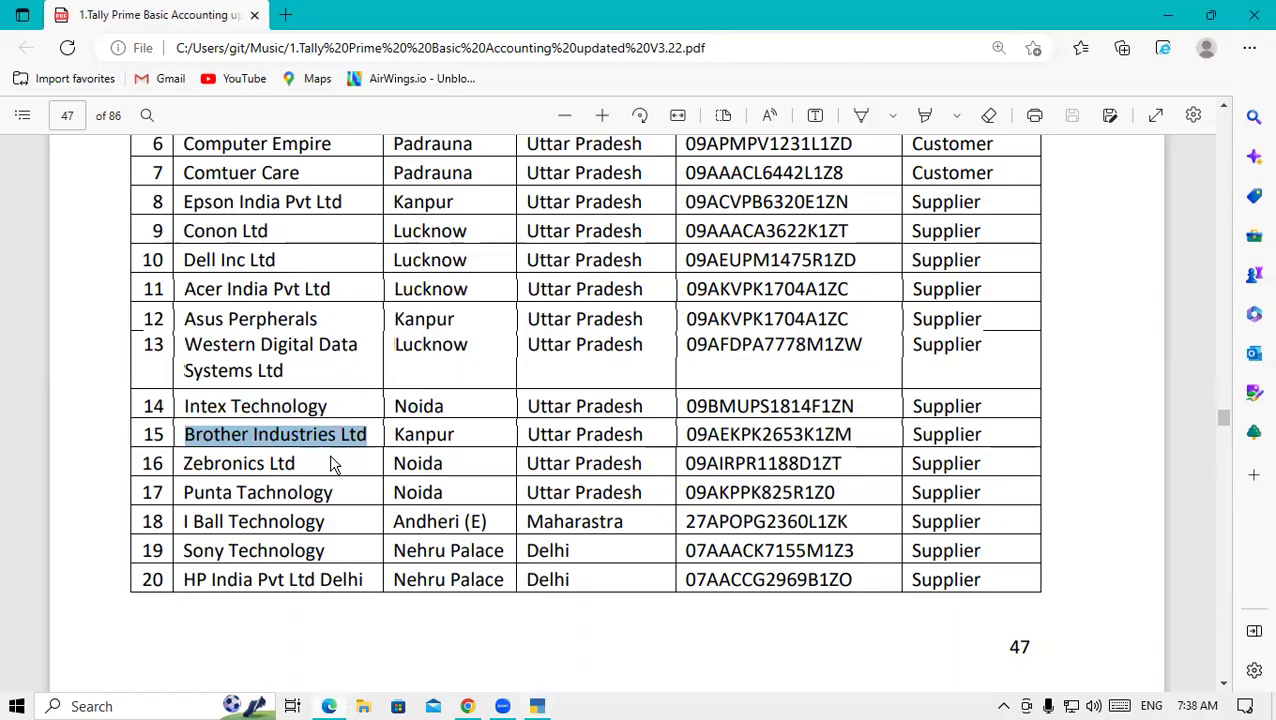
{"action": "left_click", "coordinate": [538, 706]}
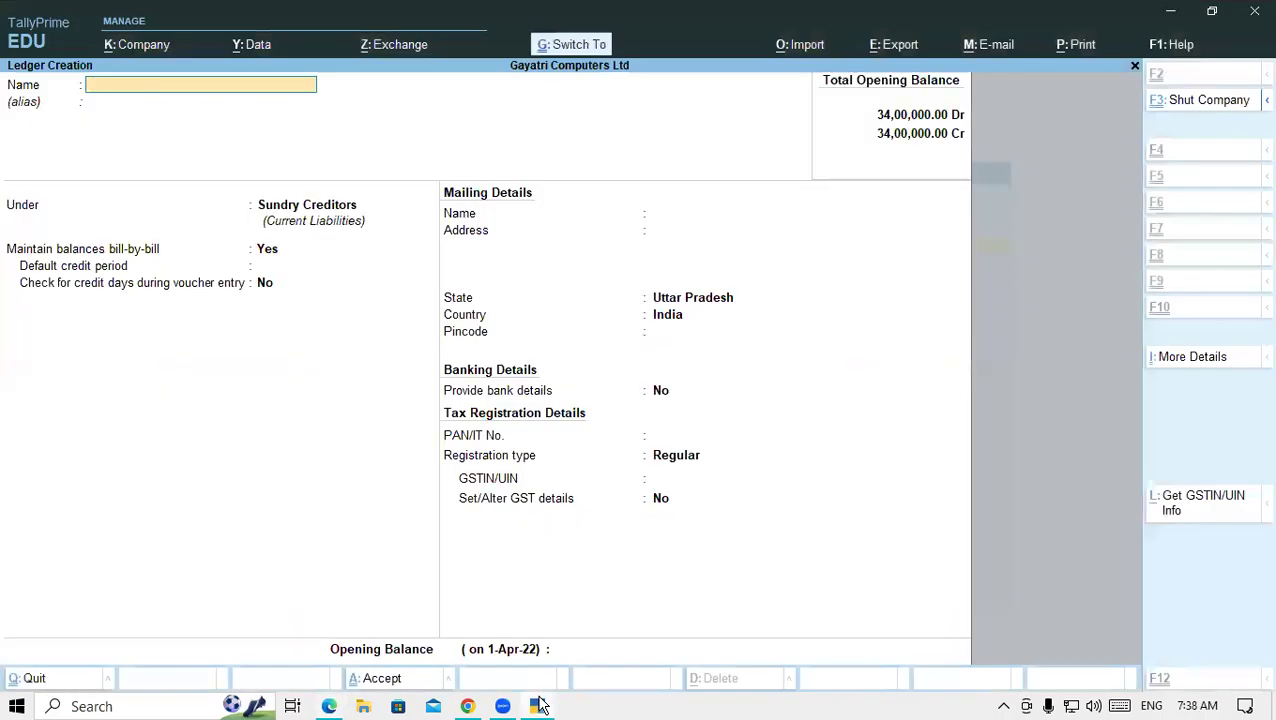
{"action": "key", "text": "ctrl+alt+v"}
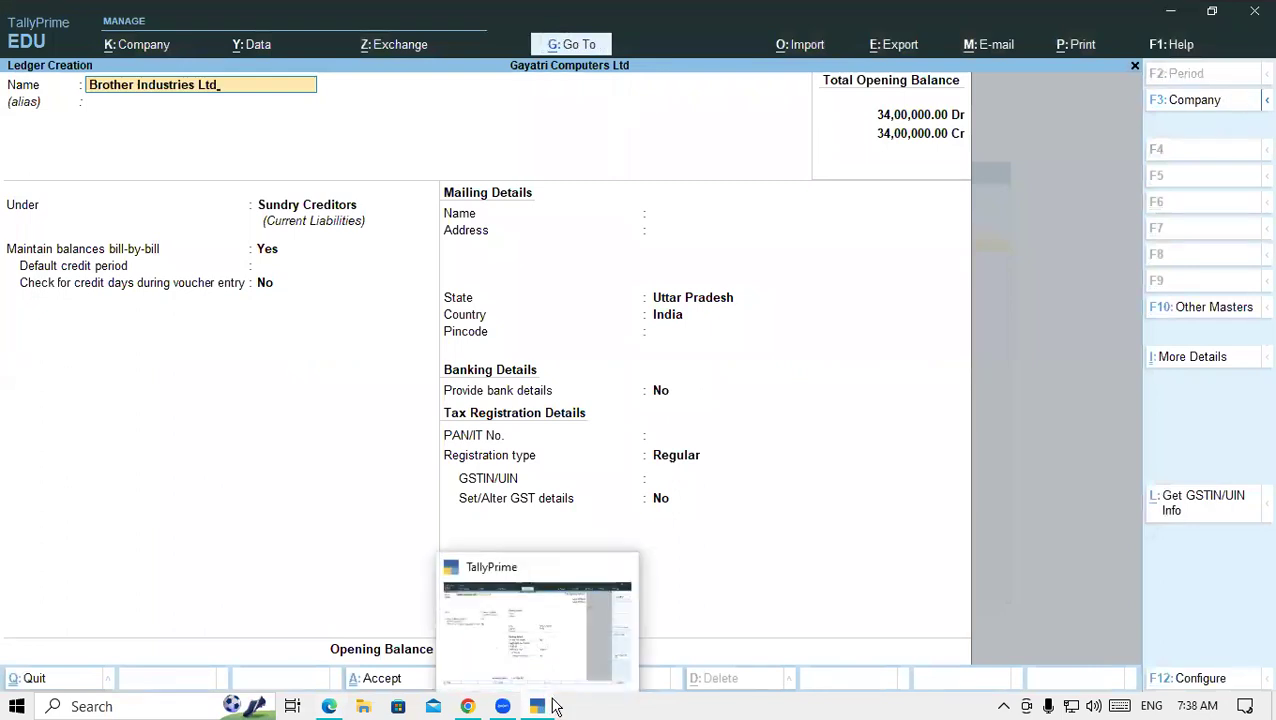
{"action": "key", "text": "Return"}
{"action": "key", "text": "Return"}
{"action": "key", "text": "Return"}
{"action": "key", "text": "Return"}
{"action": "key", "text": "Return"}
{"action": "key", "text": "Return"}
{"action": "key", "text": "Return"}
{"action": "key", "text": "Return"}
{"action": "key", "text": "Return"}
{"action": "key", "text": "Return"}
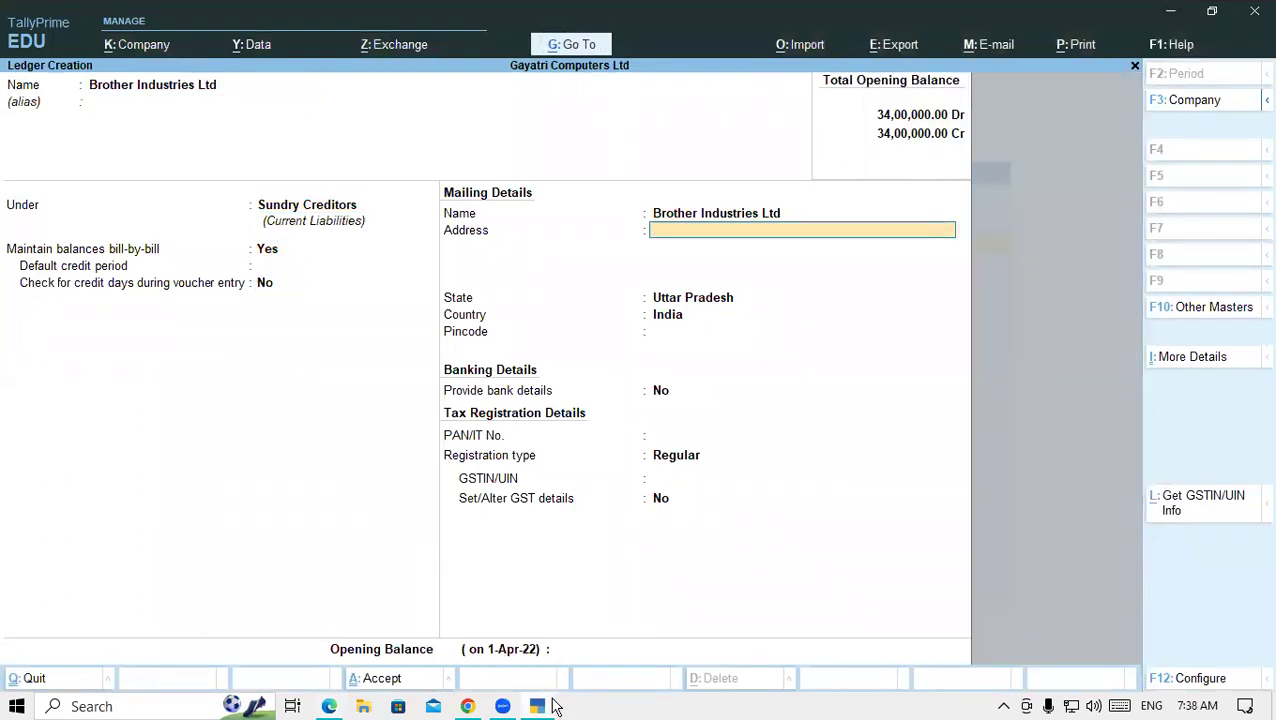
{"action": "key", "text": "Return"}
{"action": "key", "text": "Return"}
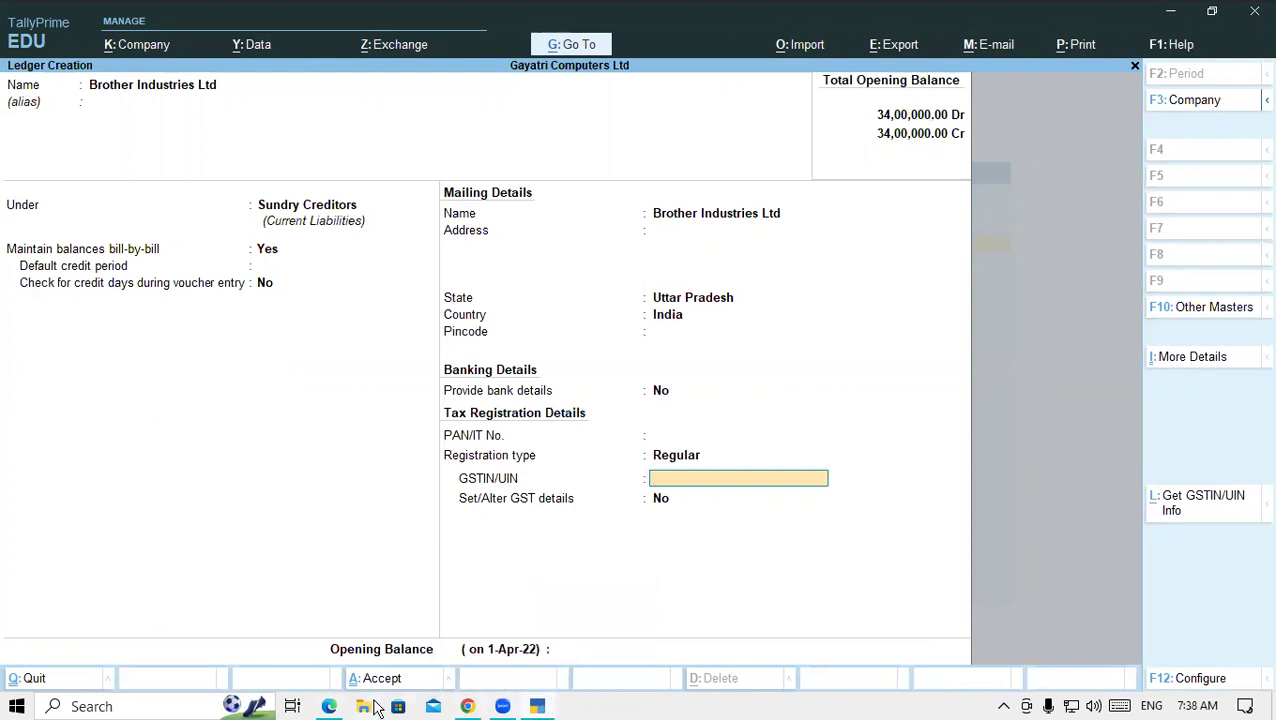
- Paste Brother Industries Ltd's GSTIN and move on to the opening balance
{"action": "left_click", "coordinate": [331, 707]}
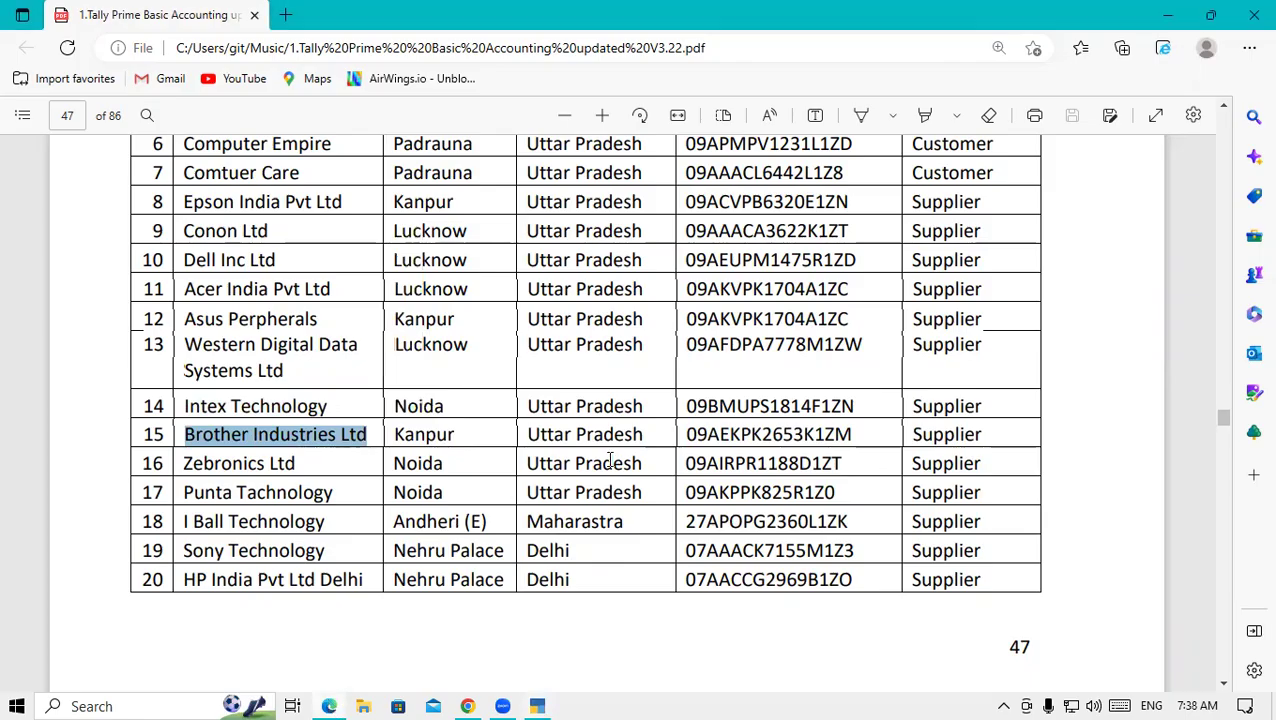
{"action": "left_click_drag", "start_coordinate": [687, 434], "coordinate": [872, 444]}
{"action": "key", "text": "ctrl+c"}
{"action": "left_click", "coordinate": [540, 706]}
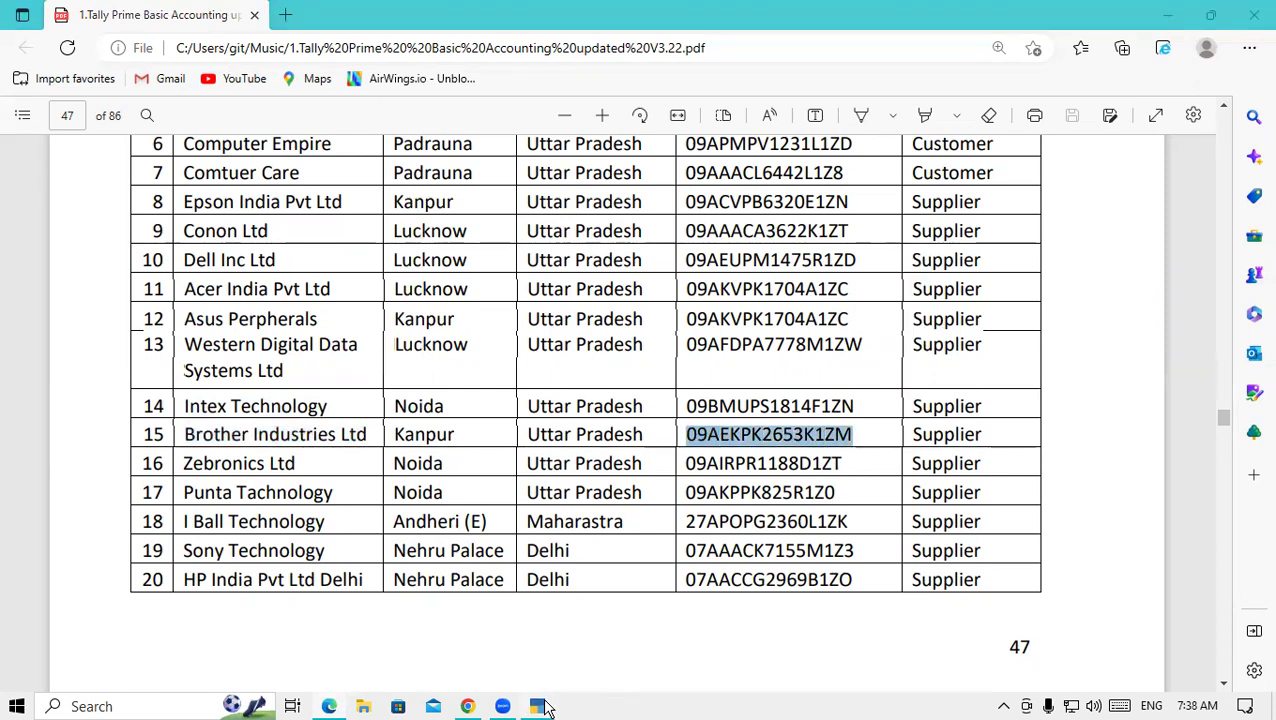
{"action": "key", "text": "ctrl+v"}
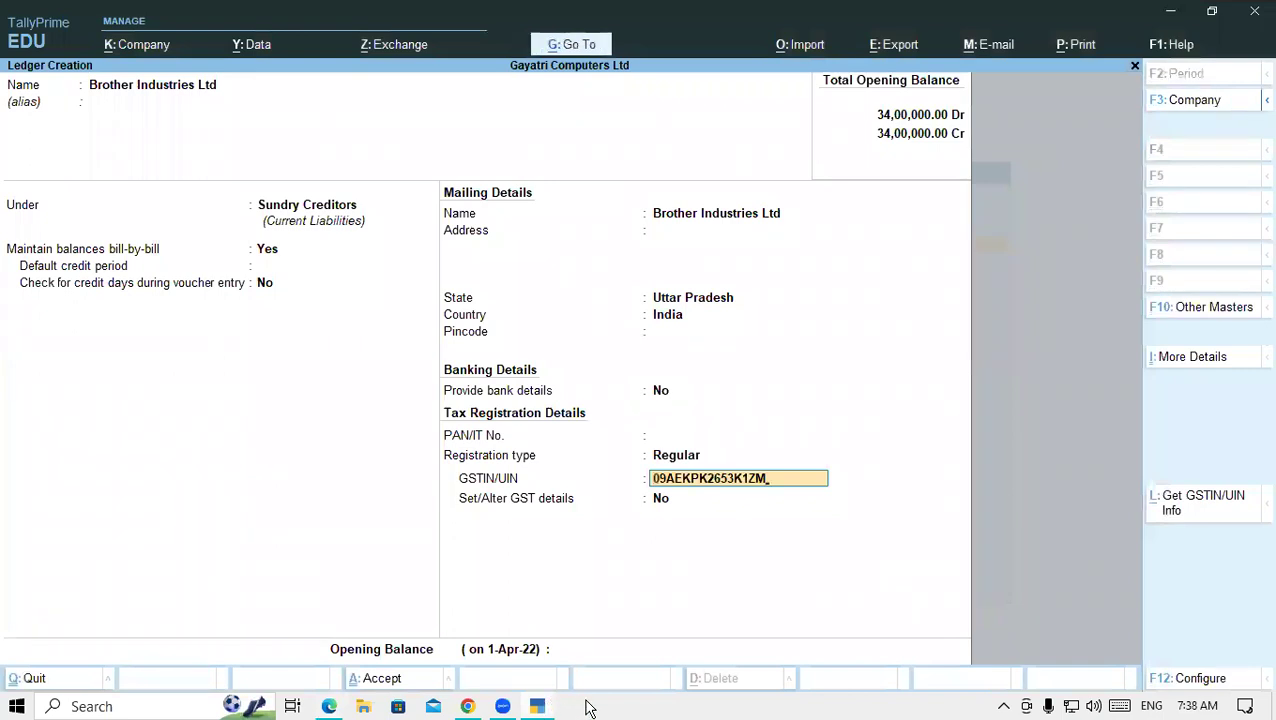
{"action": "key", "text": "Return"}
{"action": "key", "text": "Return"}
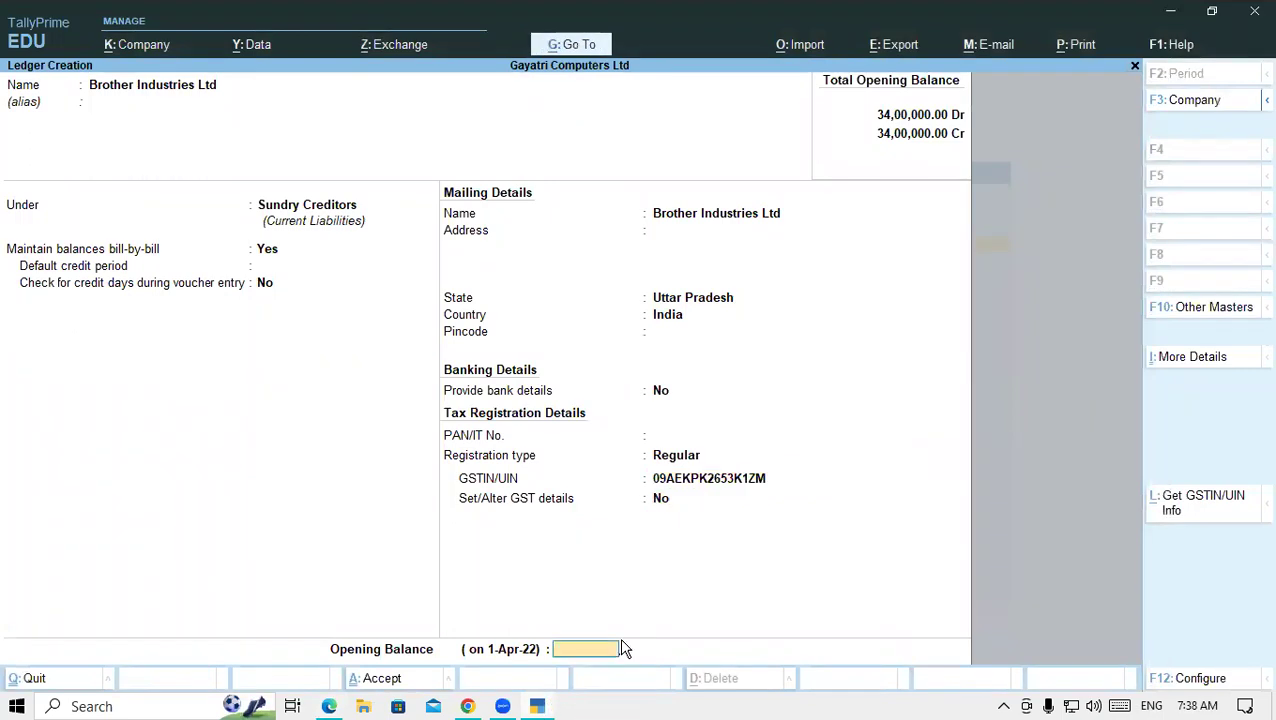
{"action": "key", "text": "Return"}
{"action": "key", "text": "Return"}
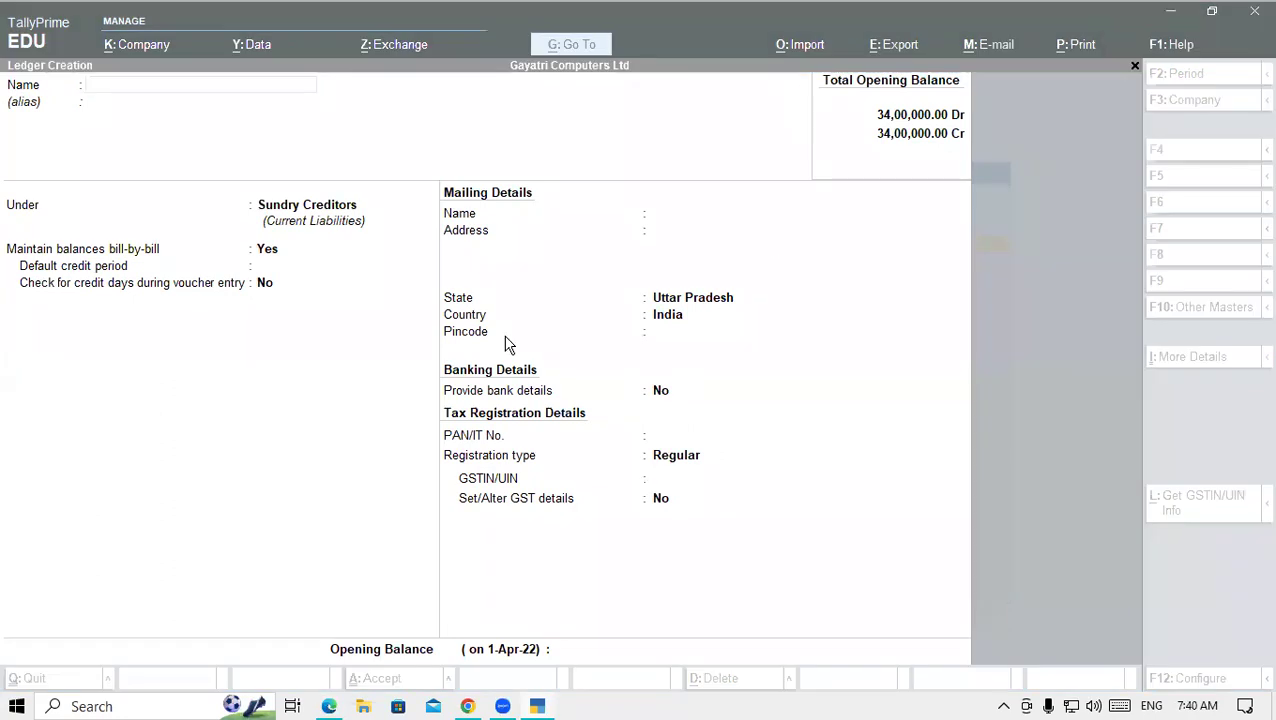
- Create a ledger named Zebronics Ltd with address NOIDA
{"action": "left_click", "coordinate": [148, 85]}
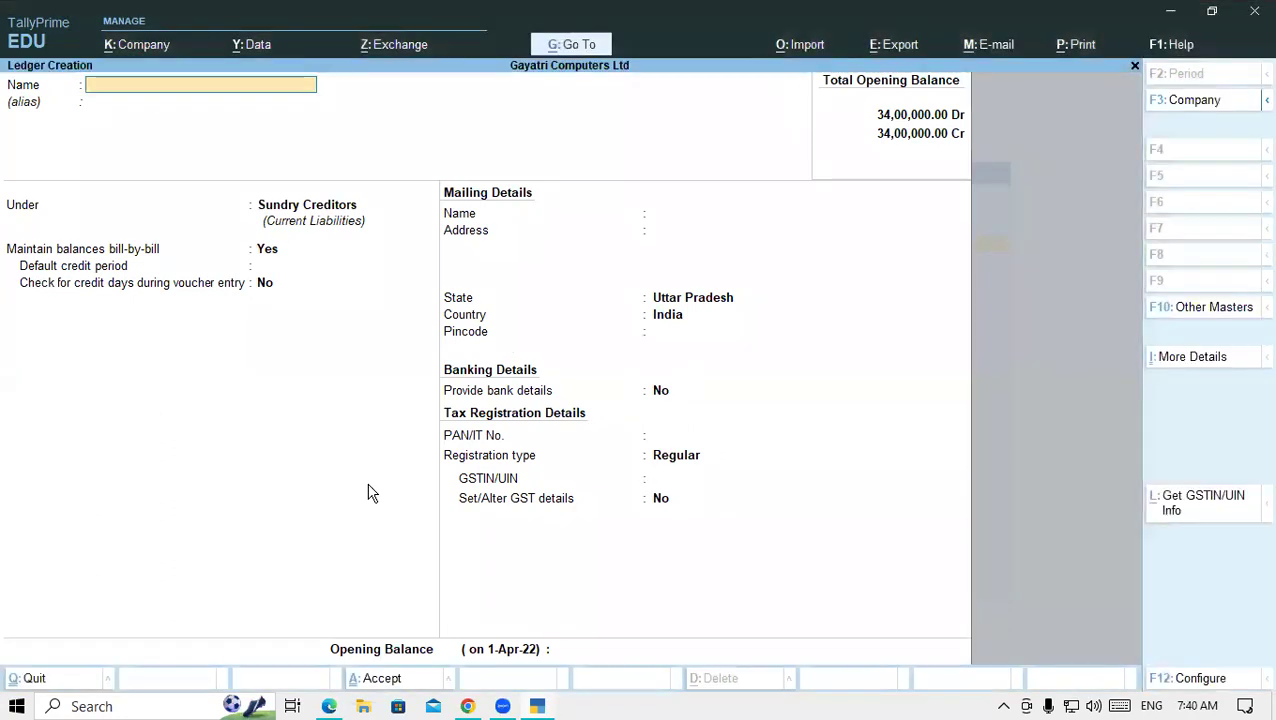
{"action": "left_click", "coordinate": [328, 706]}
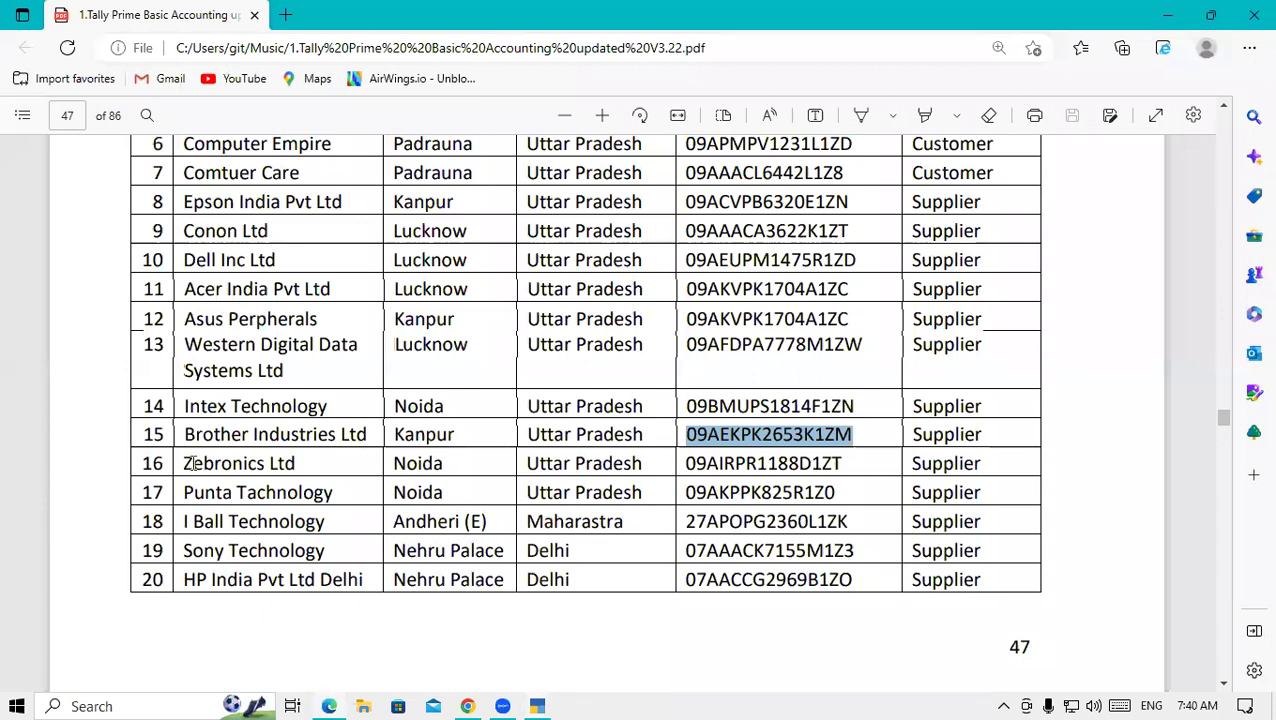
{"action": "left_click_drag", "start_coordinate": [185, 463], "coordinate": [308, 466]}
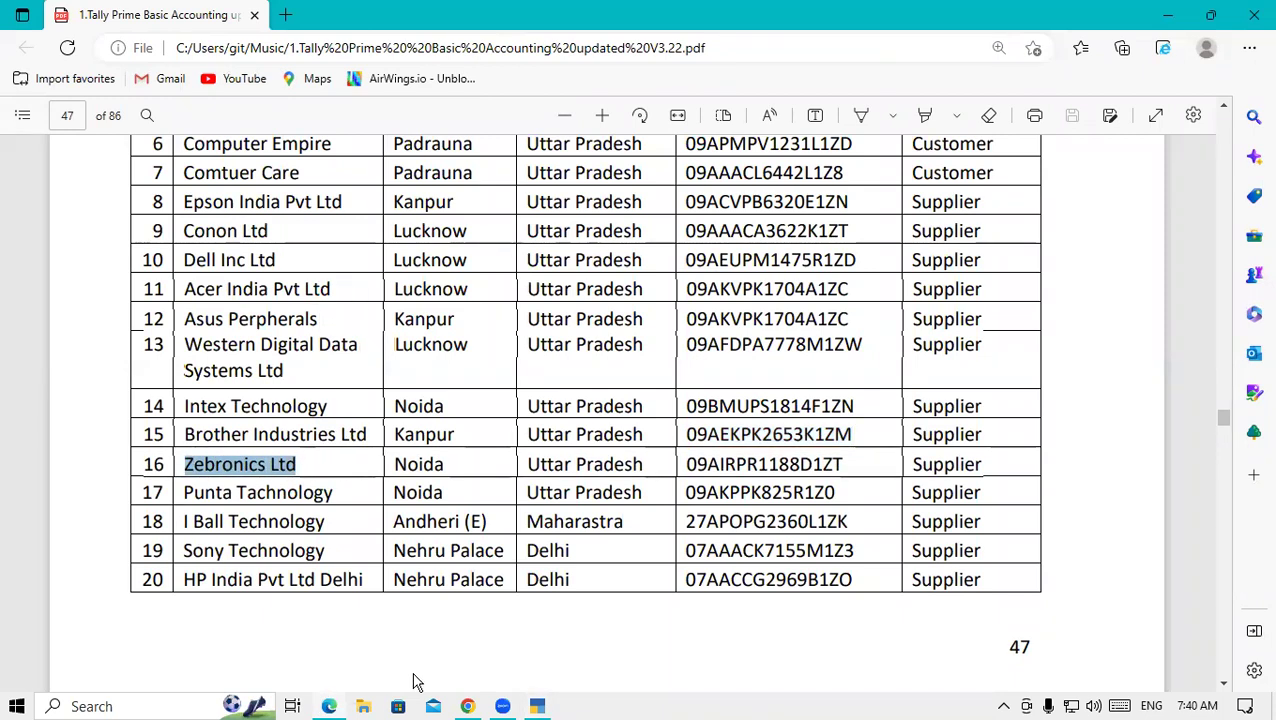
{"action": "left_click", "coordinate": [550, 707]}
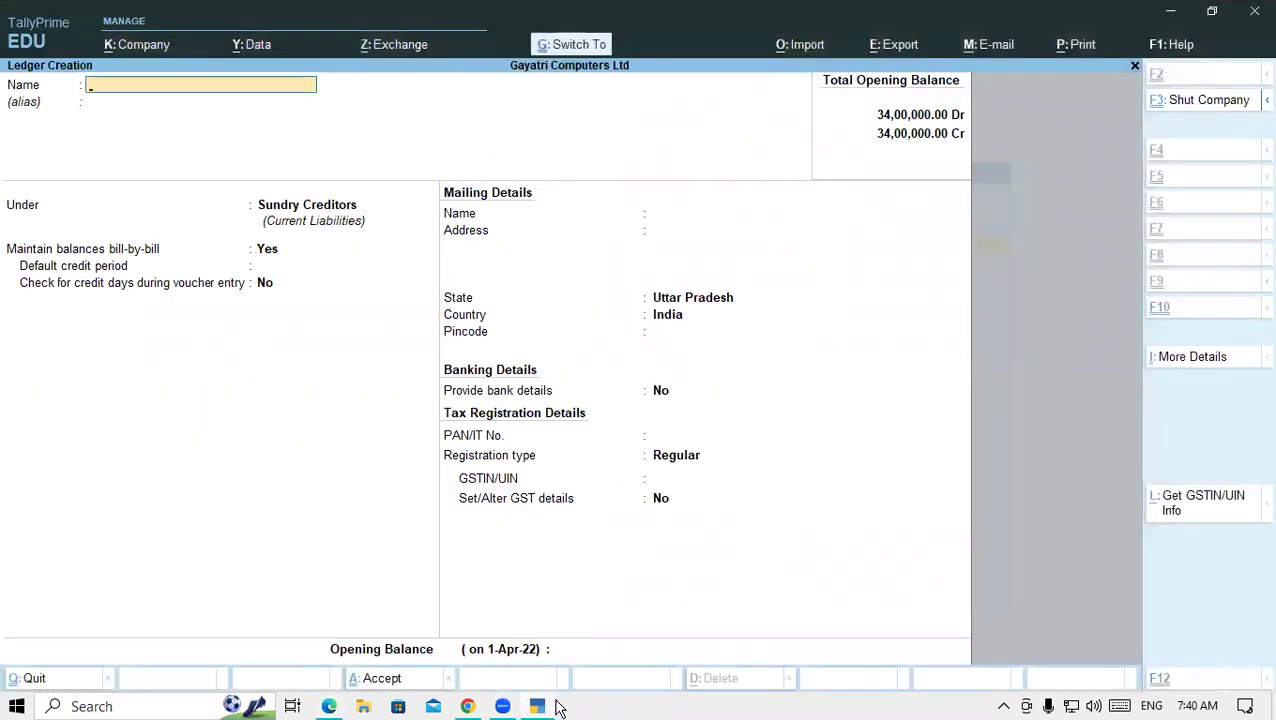
{"action": "key", "text": "ctrl+alt+v"}
{"action": "key", "text": "Return"}
{"action": "key", "text": "Return"}
{"action": "key", "text": "Return"}
{"action": "key", "text": "Return"}
{"action": "key", "text": "Return"}
{"action": "key", "text": "Return"}
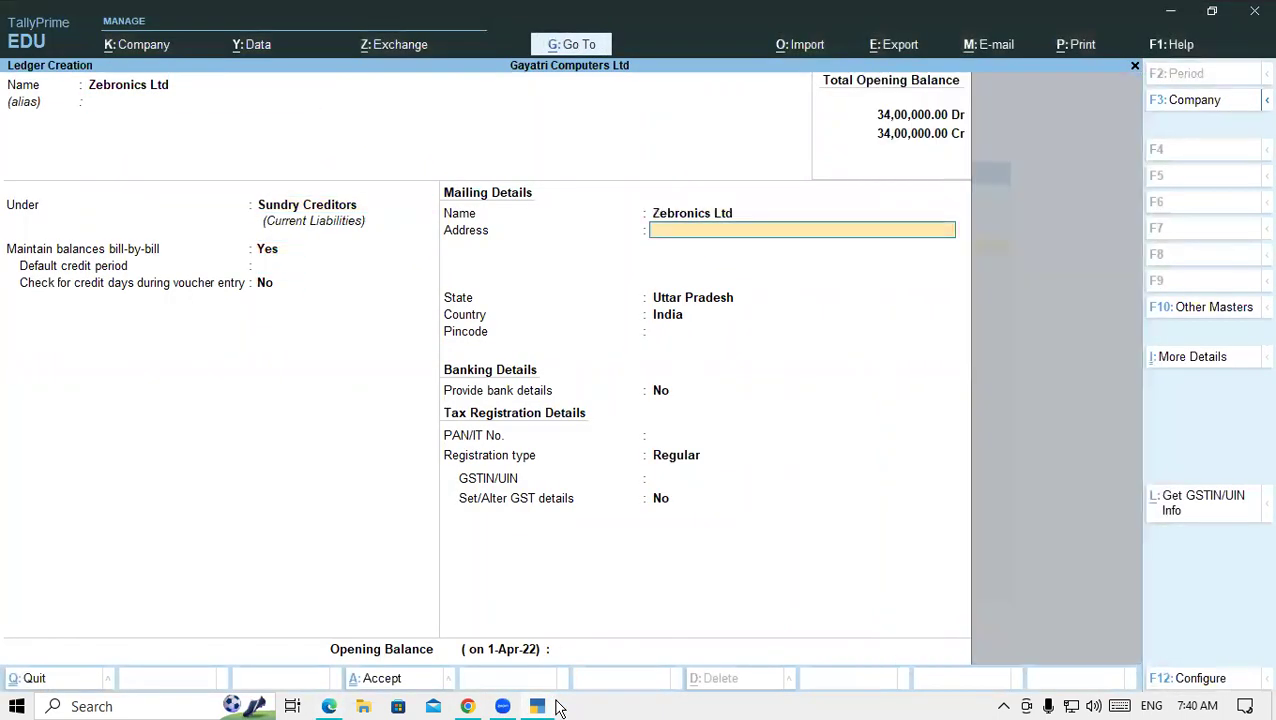
{"action": "type", "text": "NOIDA"}
{"action": "key", "text": "Return"}
{"action": "key", "text": "Return"}
{"action": "key", "text": "Return"}
{"action": "key", "text": "Return"}
{"action": "key", "text": "Return"}
{"action": "key", "text": "Return"}
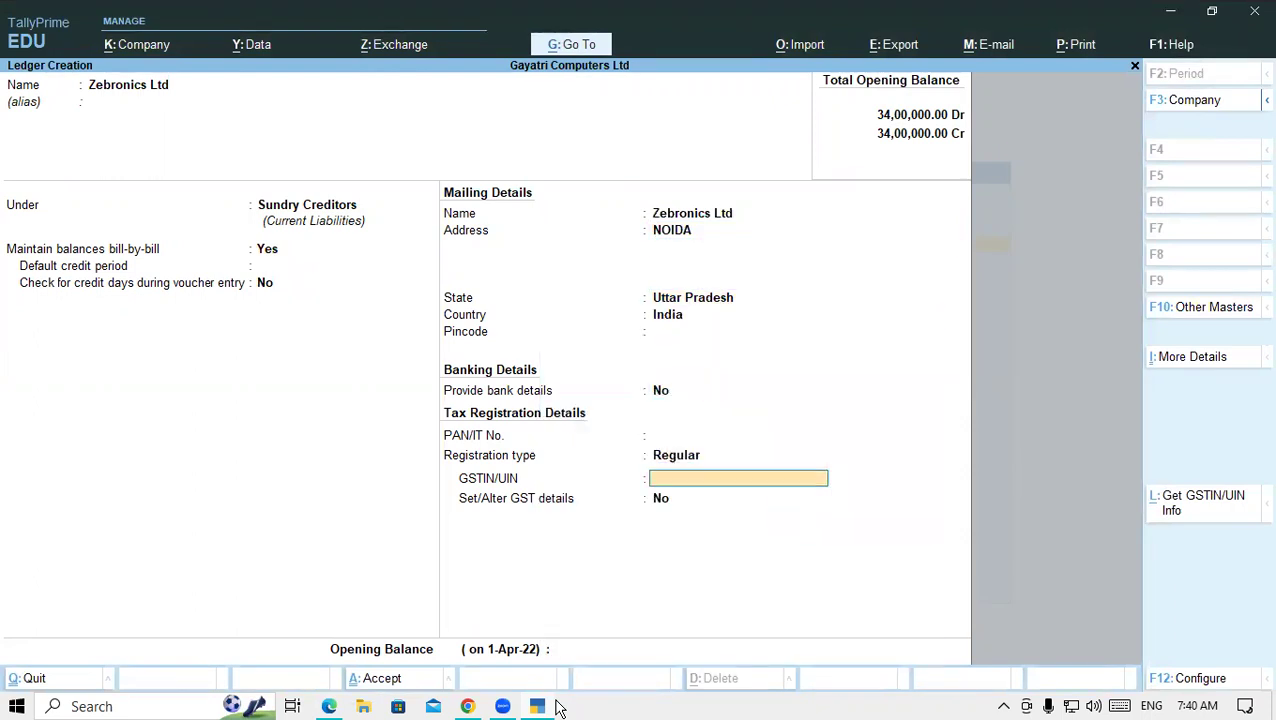
- Paste Zebronics Ltd's GSTIN from row 16 into GSTIN/UIN
{"action": "left_click", "coordinate": [329, 706]}
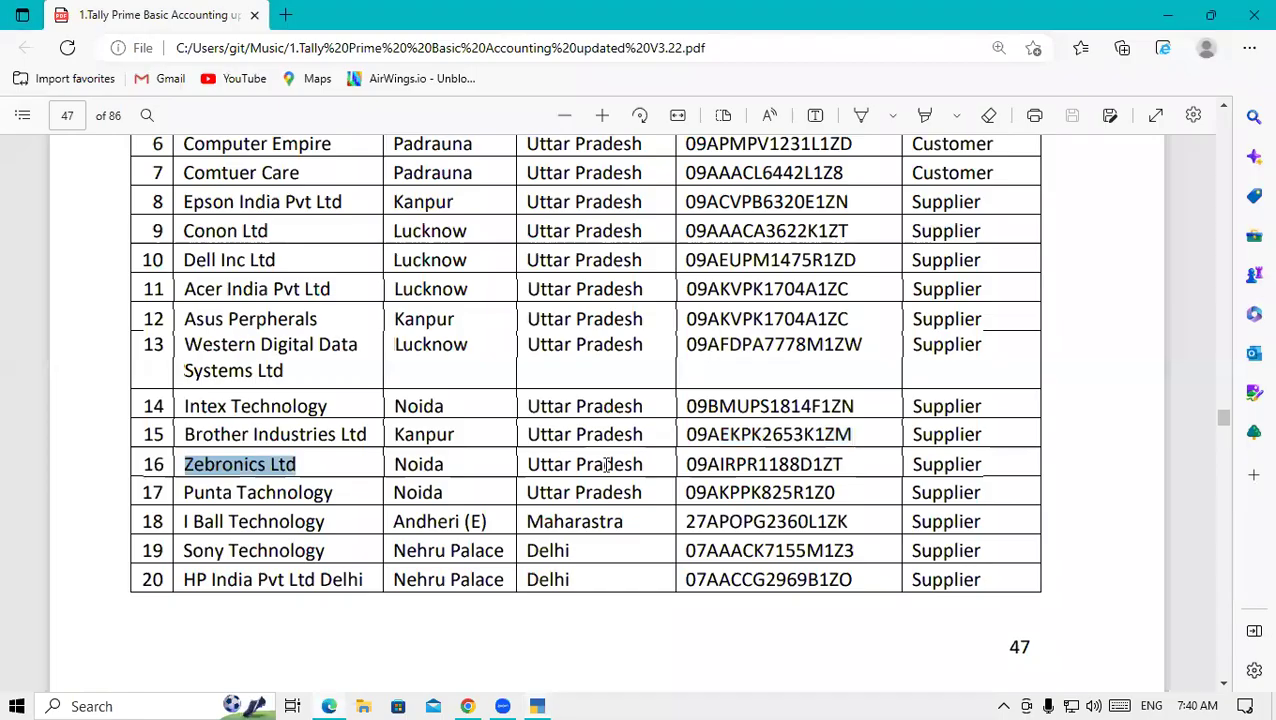
{"action": "left_click_drag", "start_coordinate": [684, 465], "coordinate": [849, 471]}
{"action": "key", "text": "ctrl+c"}
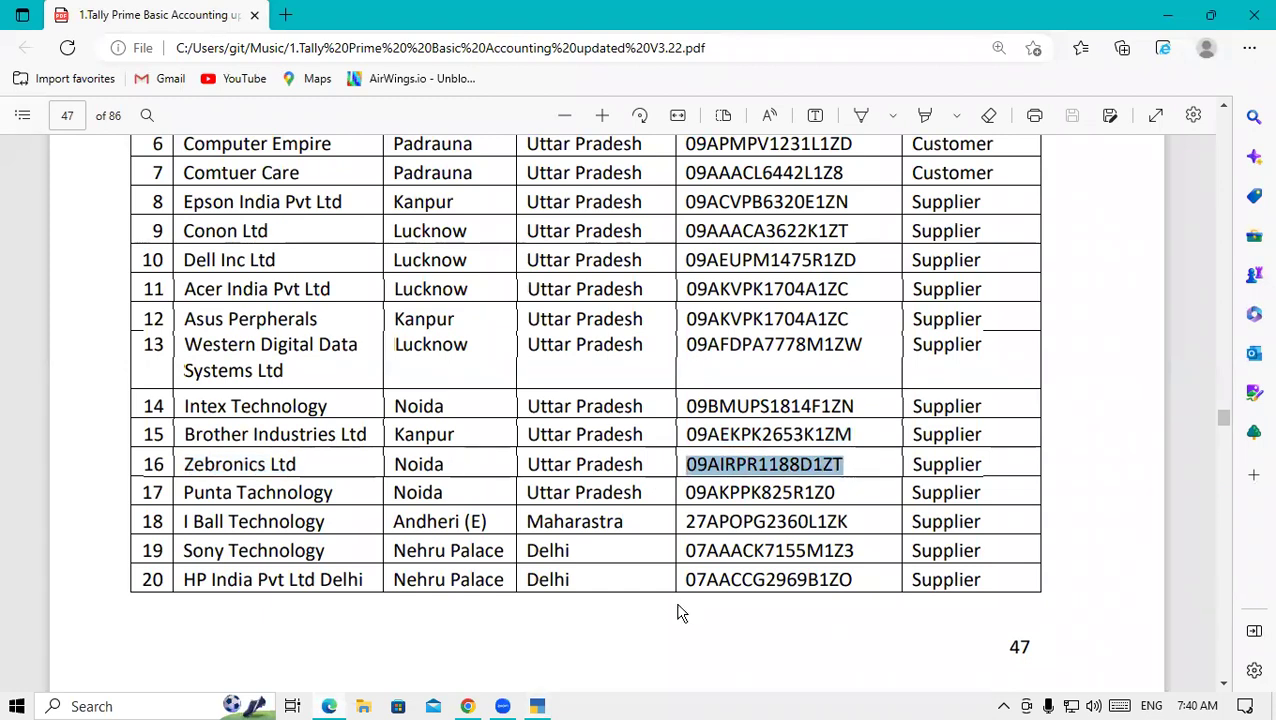
{"action": "left_click", "coordinate": [537, 706]}
{"action": "key", "text": "ctrl+v"}
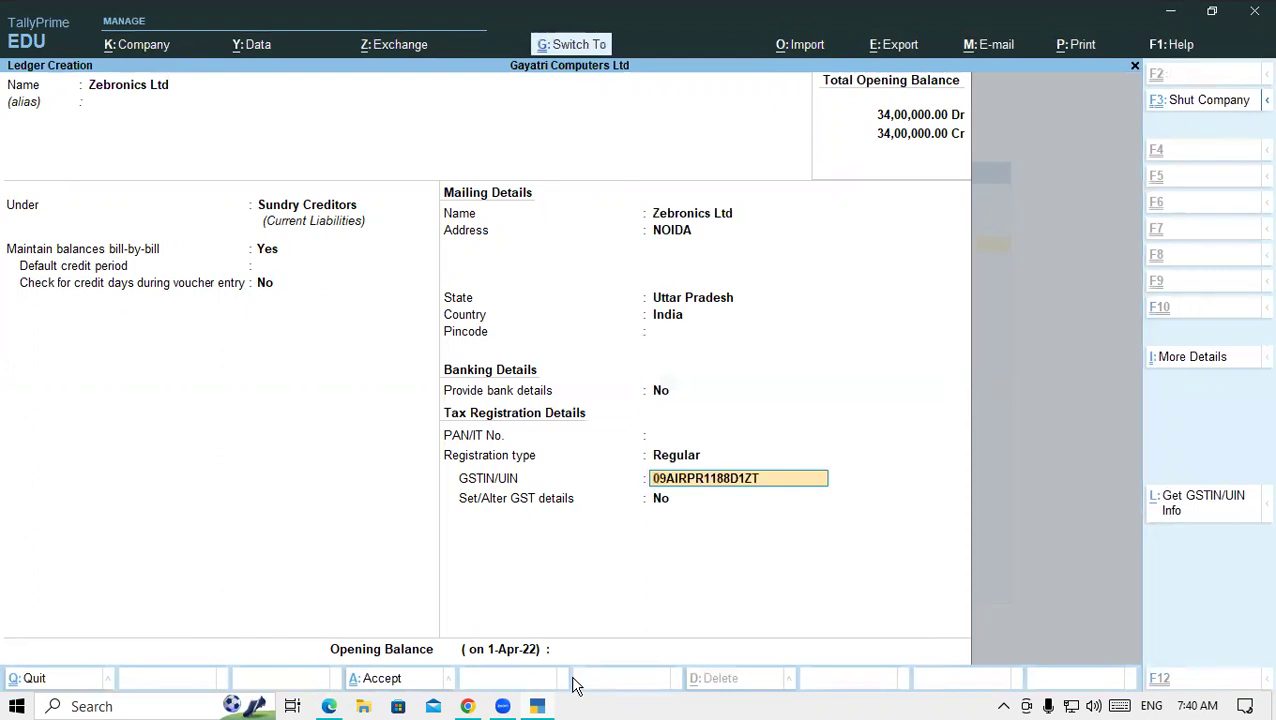
{"action": "key", "text": "Return"}
{"action": "key", "text": "Return"}
{"action": "key", "text": "Return"}
{"action": "key", "text": "Return"}
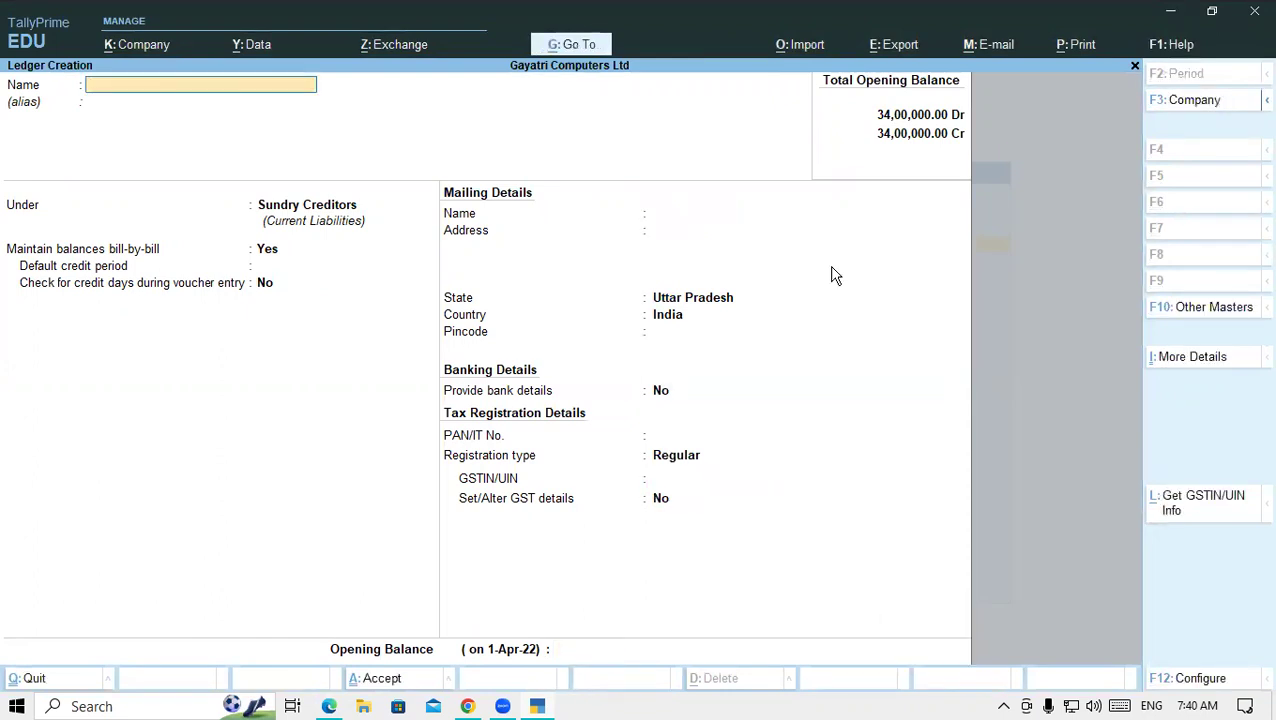
- Name the new ledger Punta Technology and keep Regular registration
{"action": "left_click", "coordinate": [329, 706]}
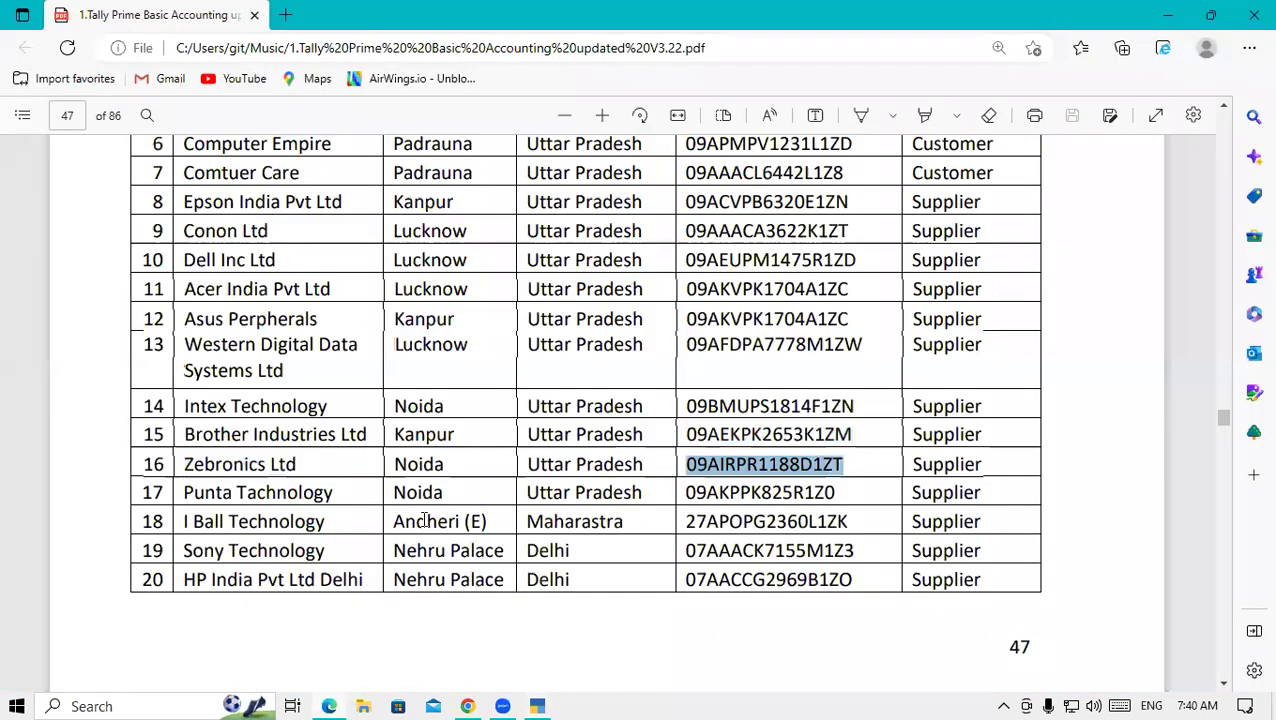
{"action": "left_click", "coordinate": [185, 492]}
{"action": "left_click_drag", "start_coordinate": [185, 492], "coordinate": [334, 492]}
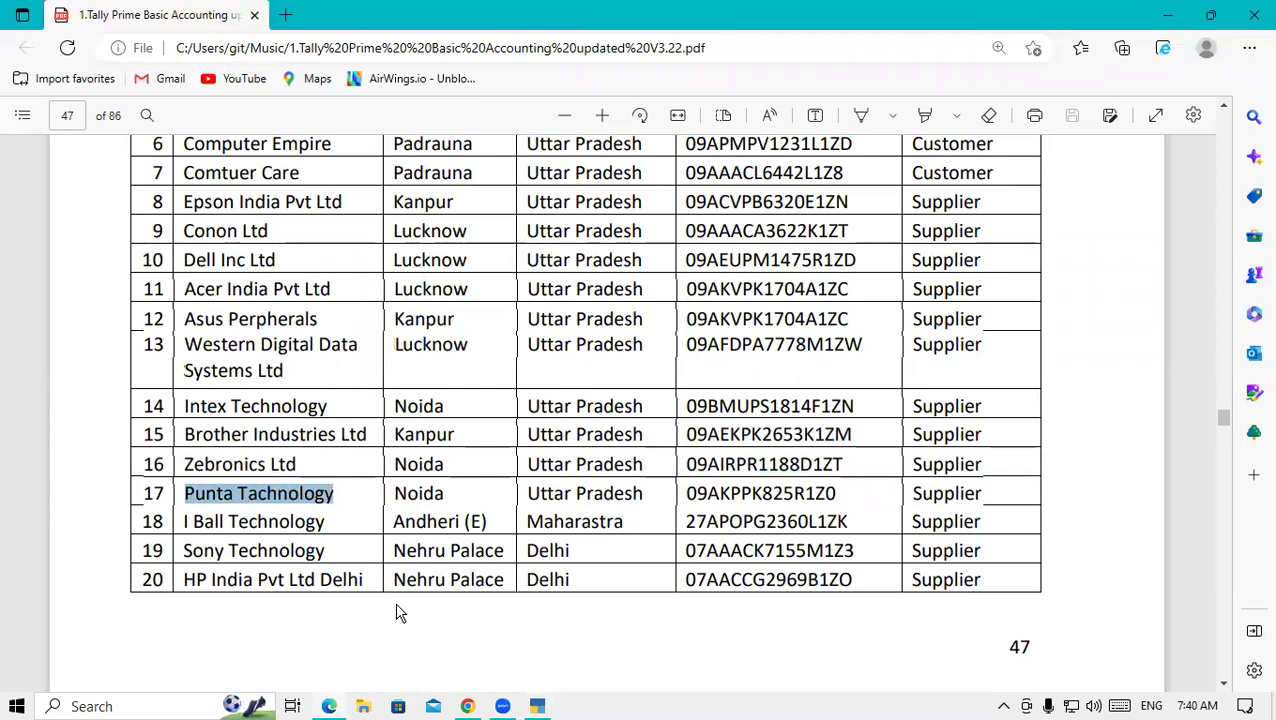
{"action": "left_click", "coordinate": [537, 706]}
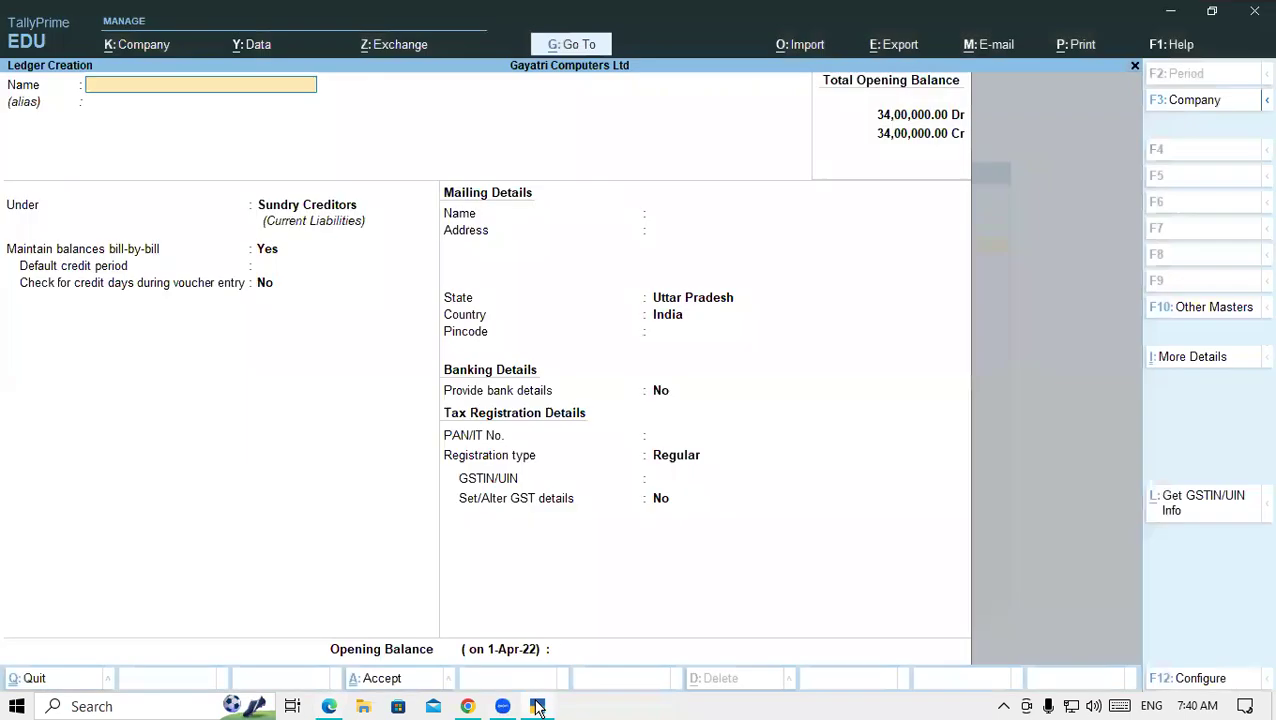
{"action": "key", "text": "ctrl+alt+v"}
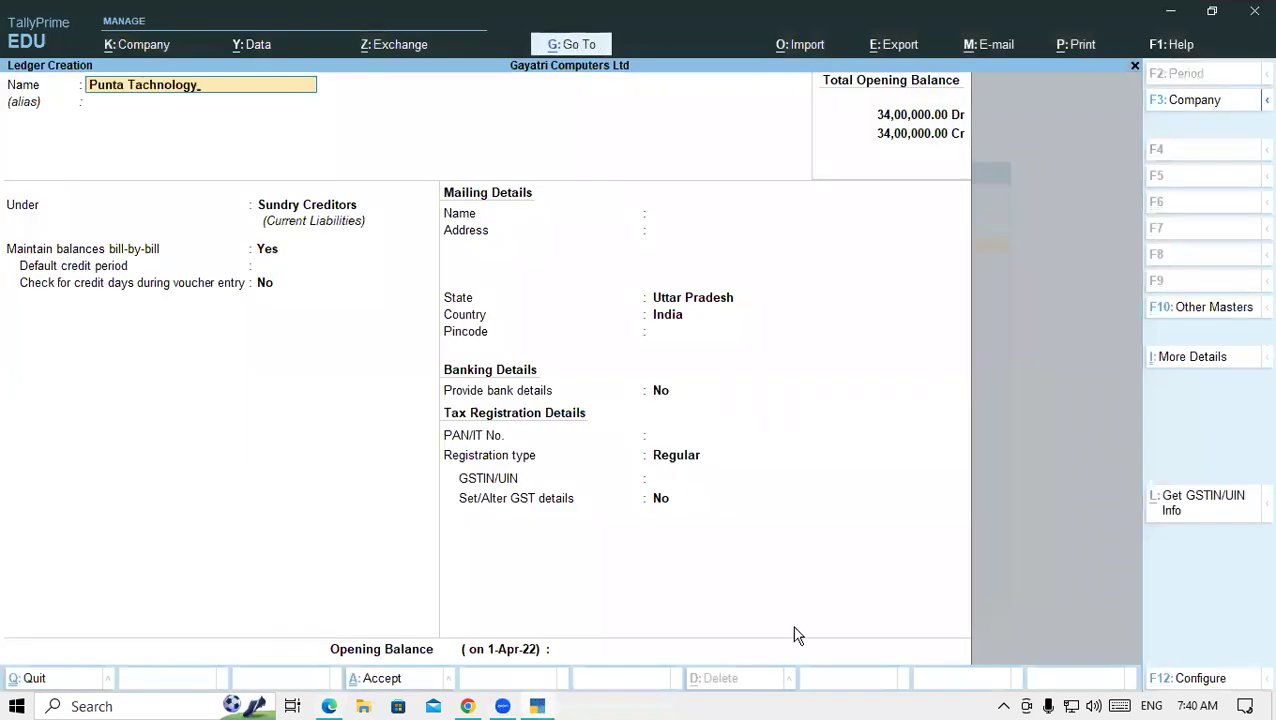
{"action": "key", "text": "Return"}
{"action": "key", "text": "Return"}
{"action": "key", "text": "Return"}
{"action": "key", "text": "Return"}
{"action": "key", "text": "Return"}
{"action": "key", "text": "Return"}
{"action": "key", "text": "Return"}
{"action": "key", "text": "Return"}
{"action": "key", "text": "Return"}
{"action": "key", "text": "Return"}
{"action": "key", "text": "Return"}
{"action": "key", "text": "Return"}
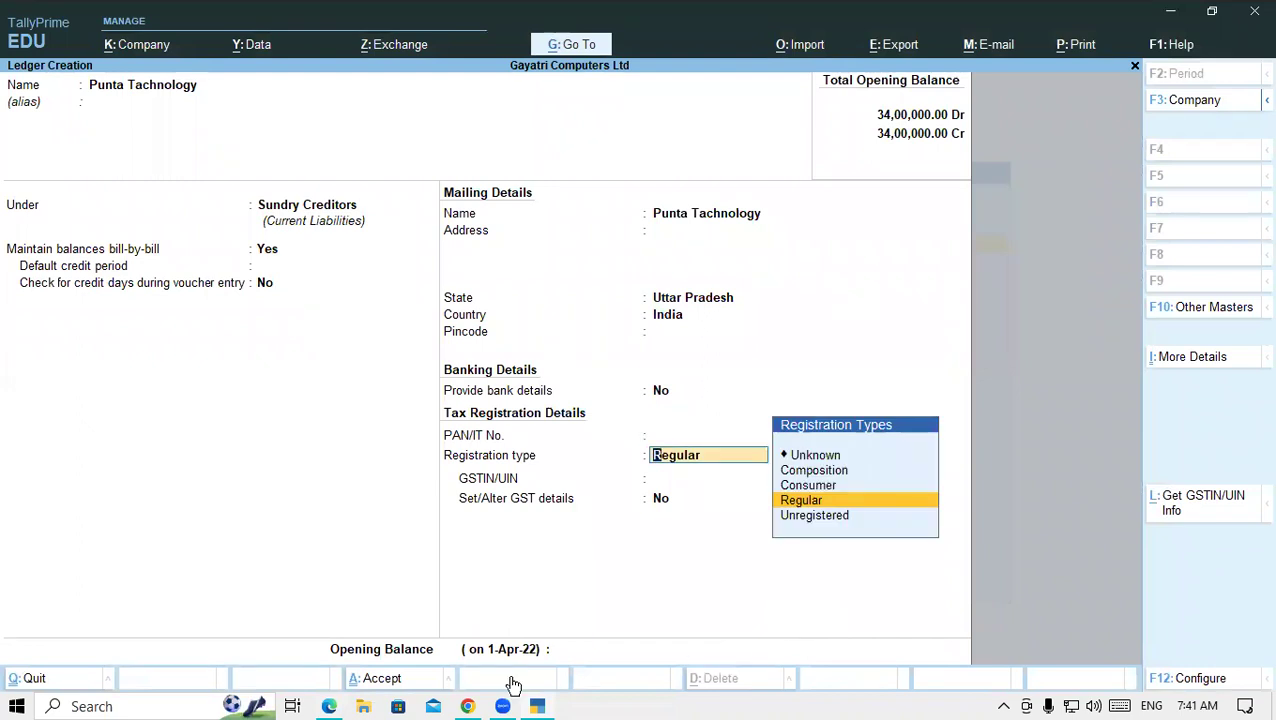
{"action": "left_click", "coordinate": [331, 706]}
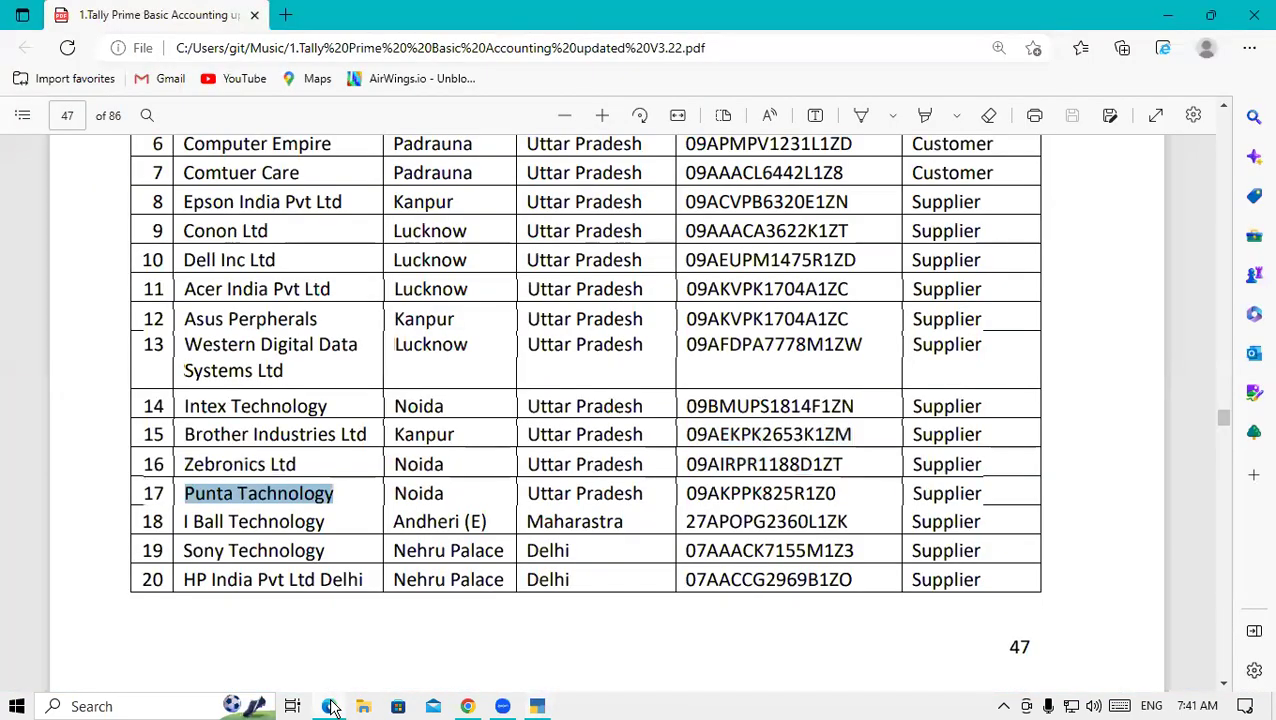
{"action": "left_click", "coordinate": [540, 706]}
{"action": "key", "text": "Return"}
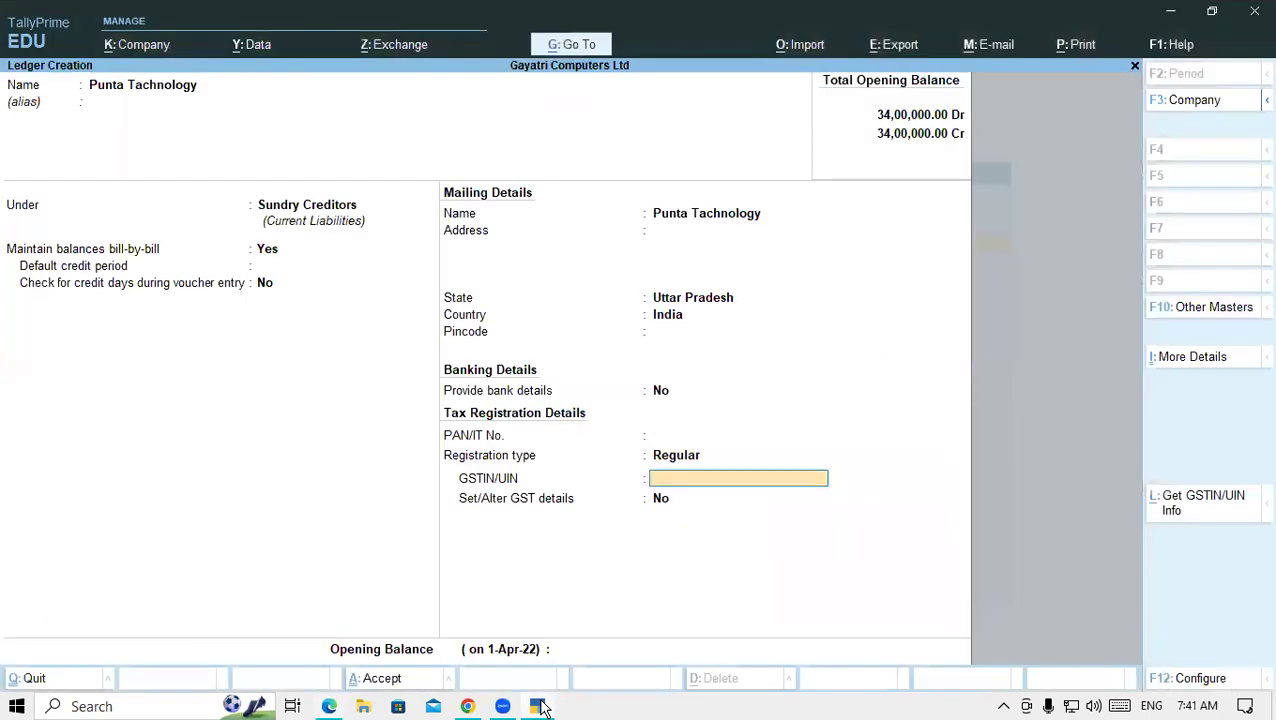
- Paste Punta Technology's GSTIN from row 17 and save the ledger
{"action": "left_click", "coordinate": [330, 706]}
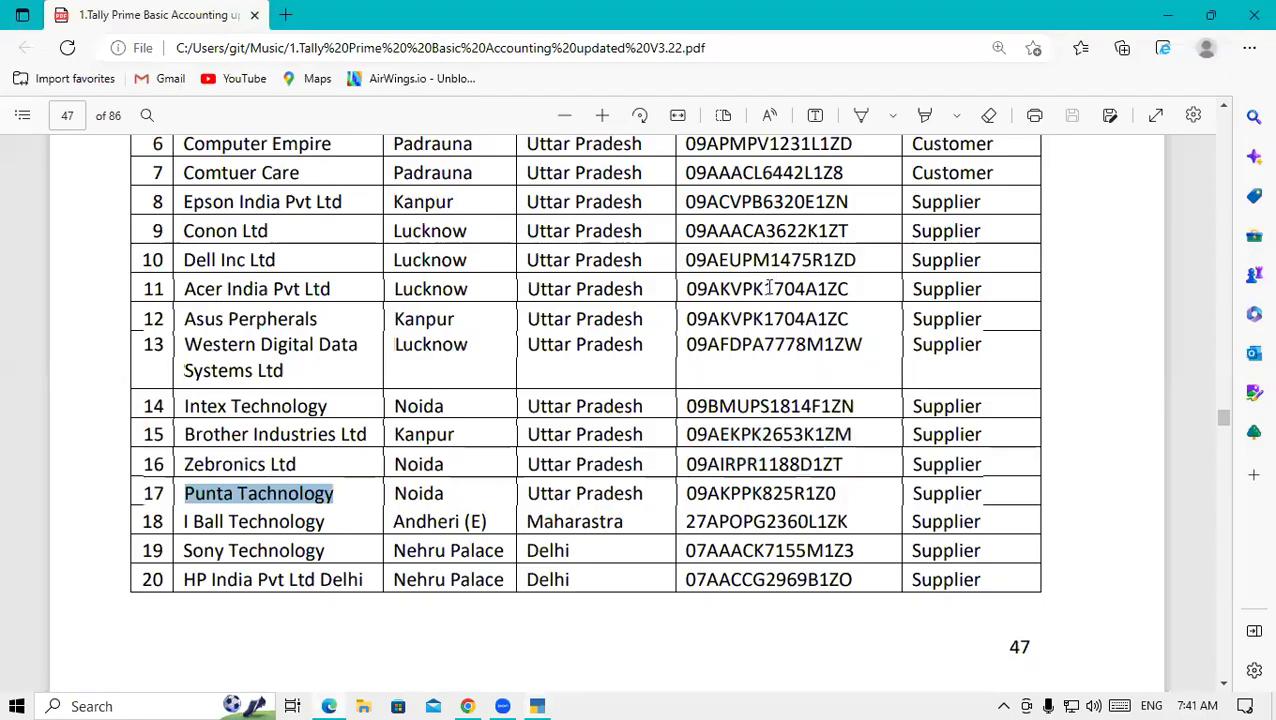
{"action": "left_click_drag", "start_coordinate": [688, 493], "coordinate": [840, 494]}
{"action": "key", "text": "ctrl+c"}
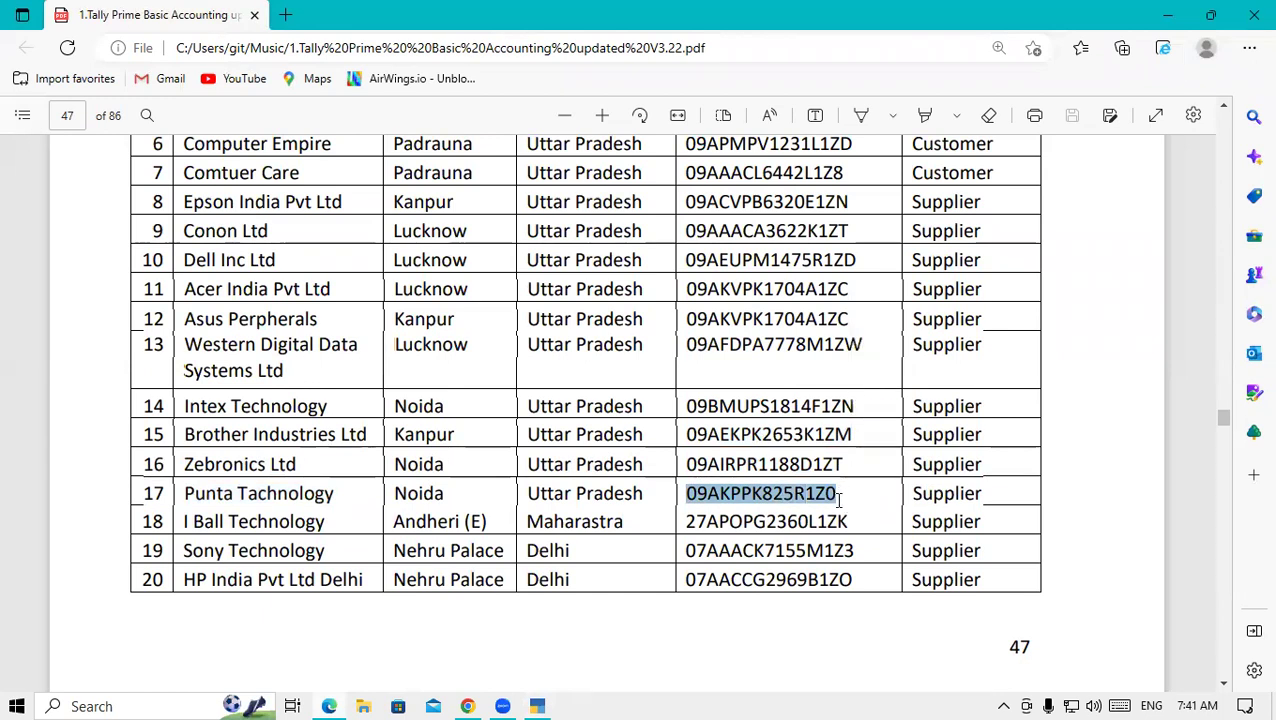
{"action": "left_click", "coordinate": [537, 706]}
{"action": "key", "text": "ctrl+v"}
{"action": "key", "text": "Return"}
{"action": "key", "text": "Return"}
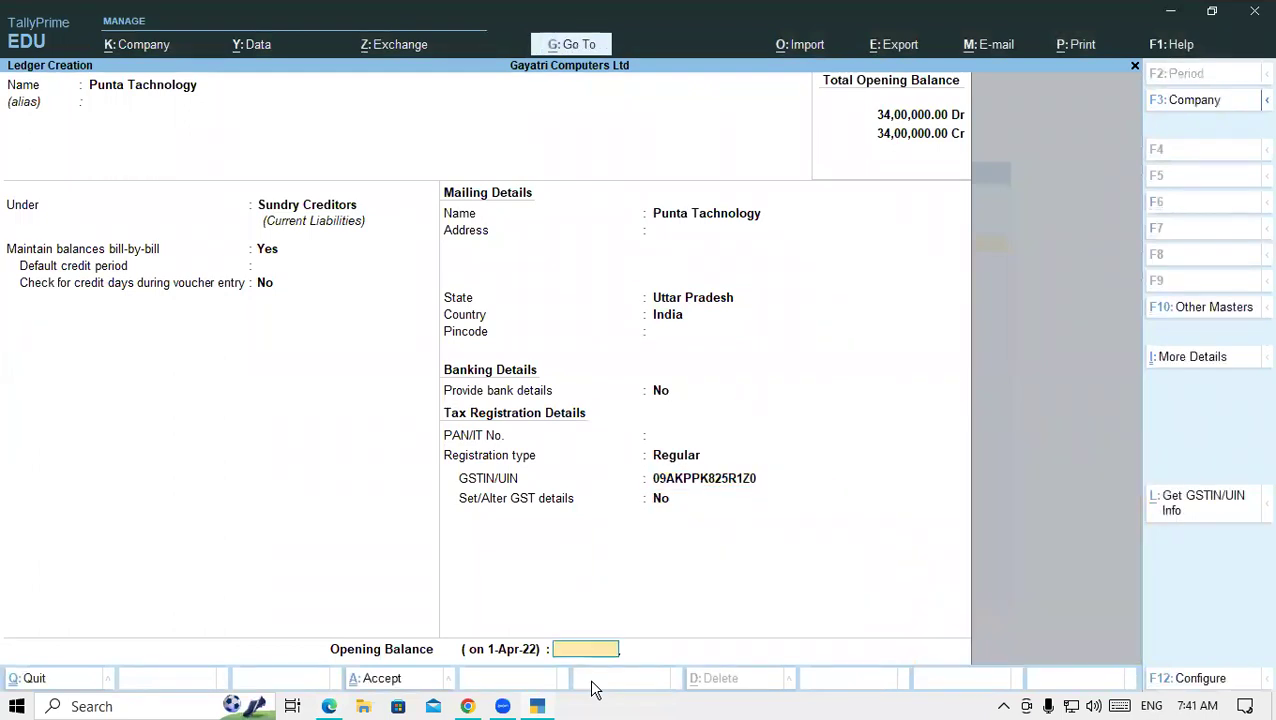
{"action": "key", "text": "Return"}
{"action": "key", "text": "Return"}
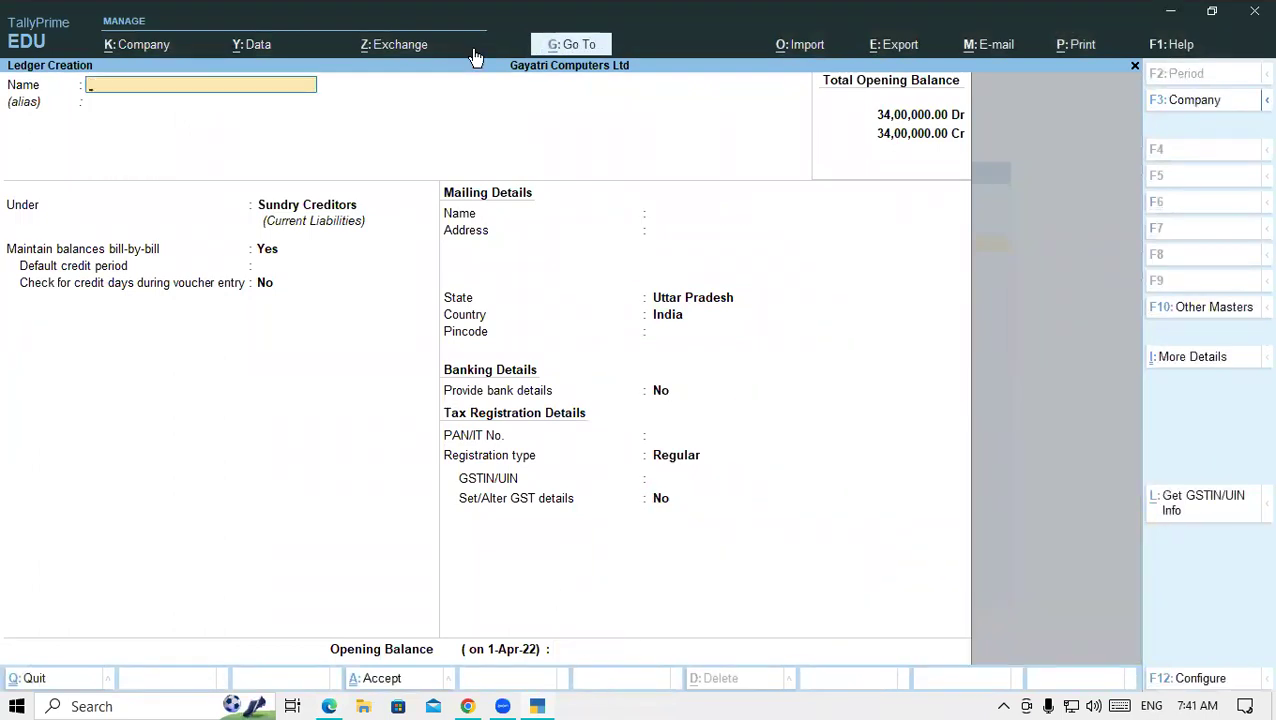
- Create a ledger named I Ball Technology with address ANDHERI
{"action": "left_click", "coordinate": [329, 706]}
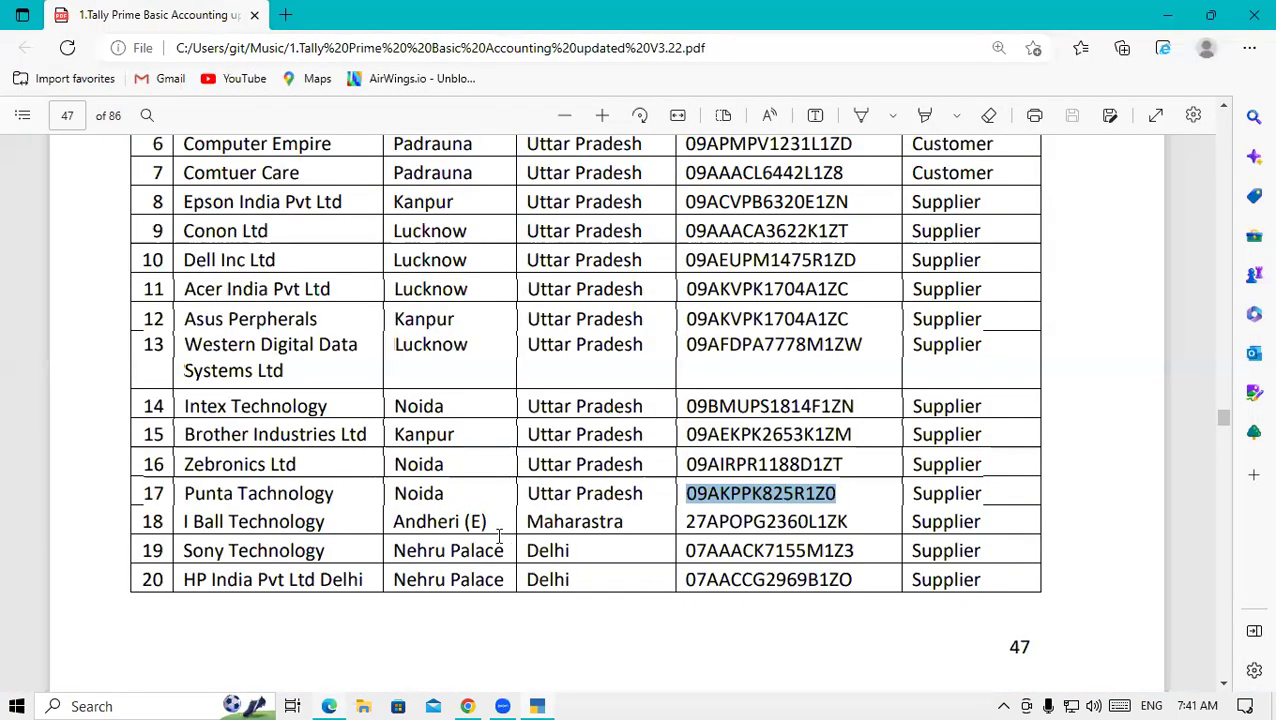
{"action": "left_click_drag", "start_coordinate": [185, 522], "coordinate": [330, 522]}
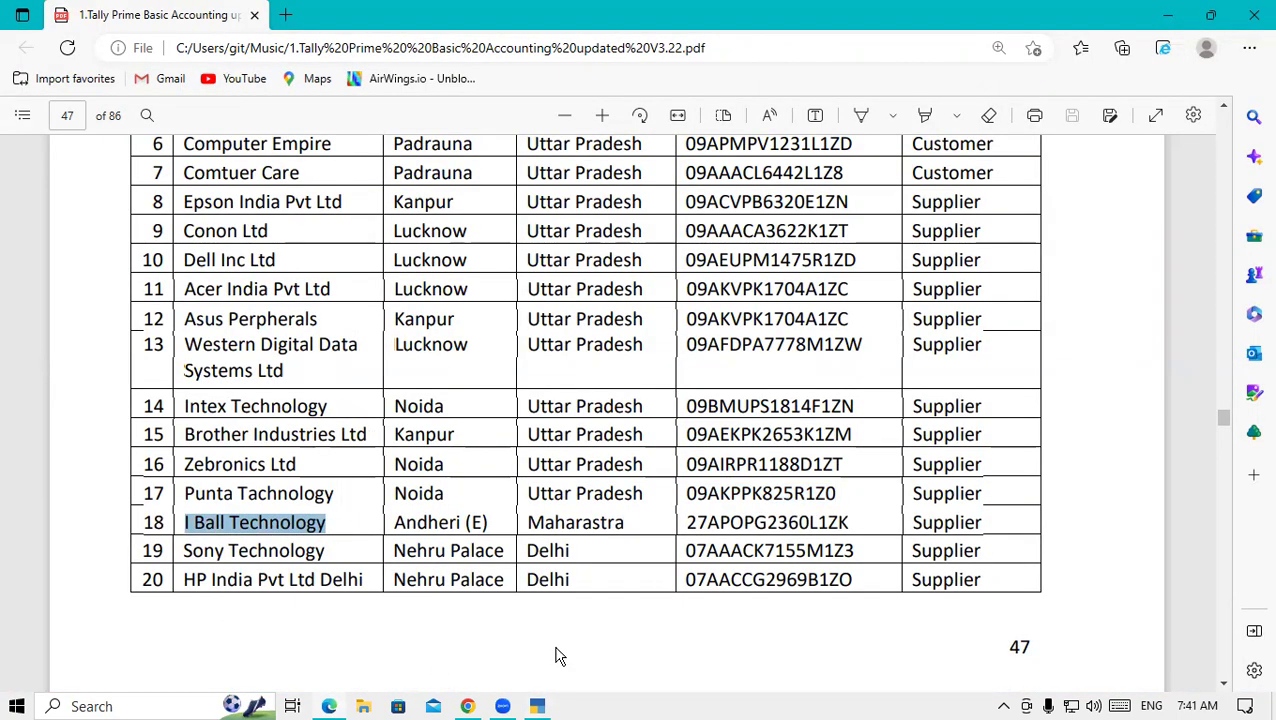
{"action": "left_click", "coordinate": [537, 706]}
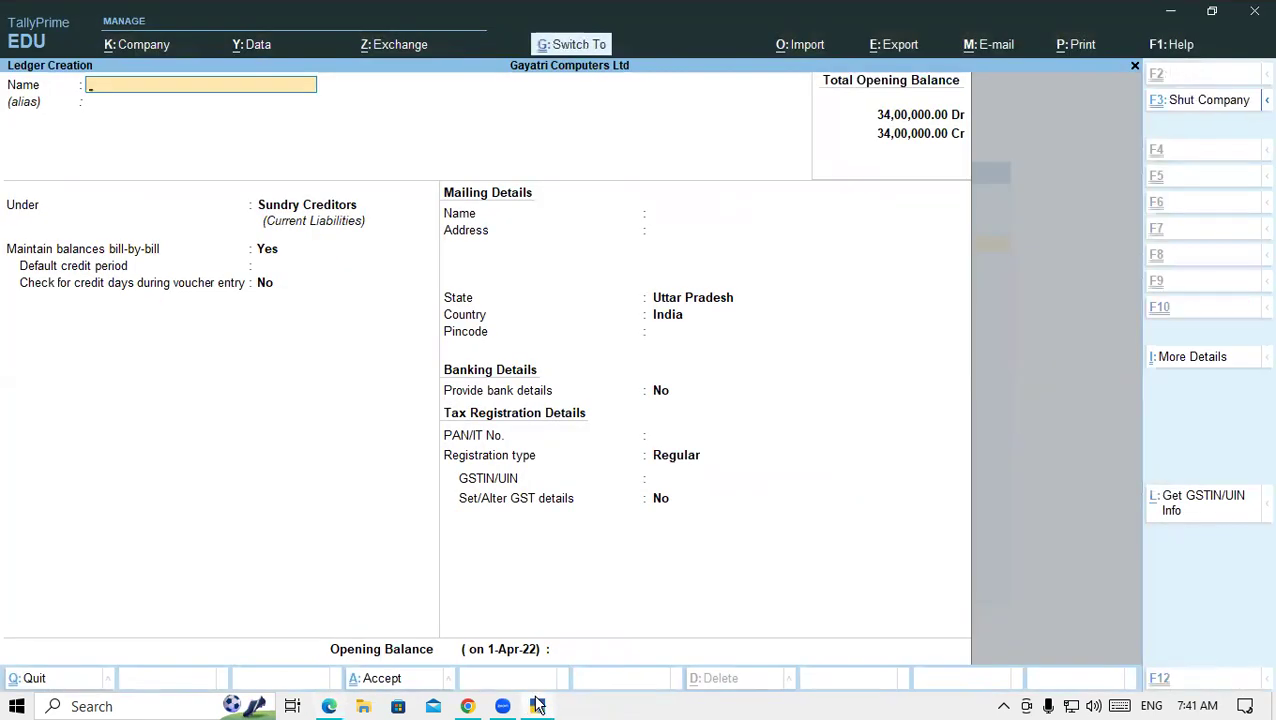
{"action": "key", "text": "ctrl+alt+v"}
{"action": "key", "text": "Return"}
{"action": "key", "text": "Return"}
{"action": "key", "text": "Return"}
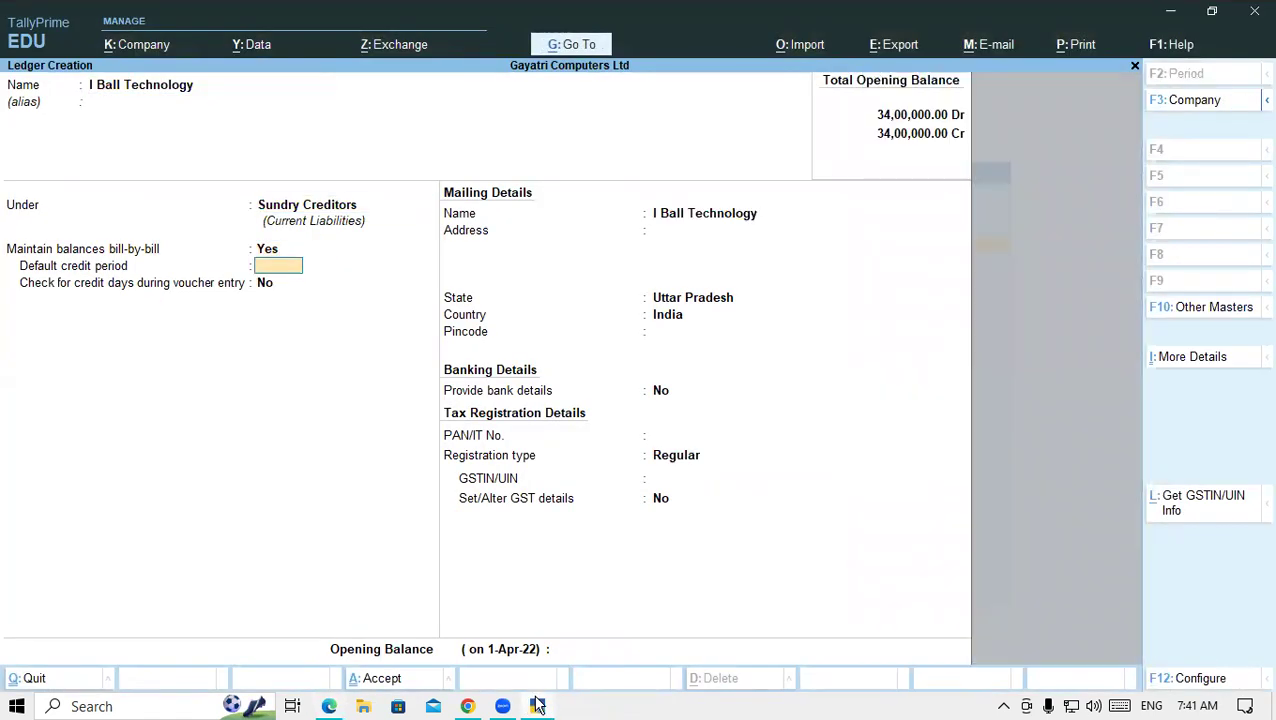
{"action": "key", "text": "Return"}
{"action": "key", "text": "Return"}
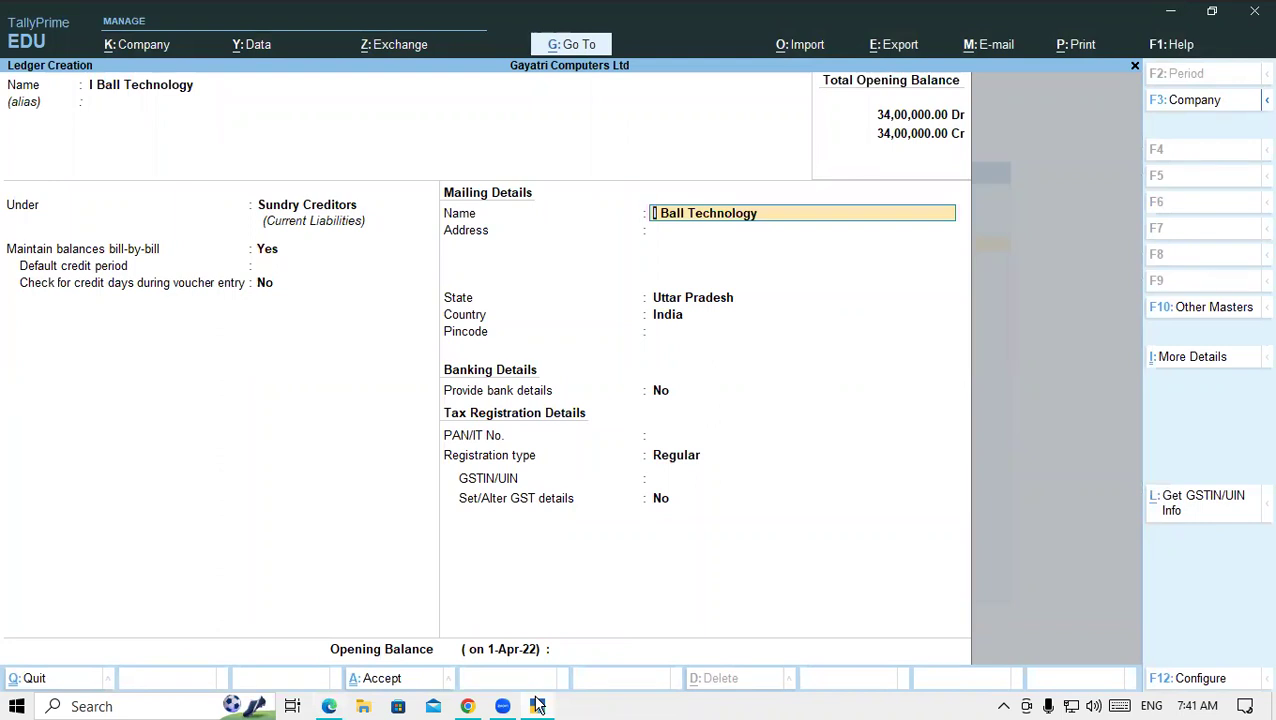
{"action": "key", "text": "Return"}
{"action": "type", "text": "ANDHERI"}
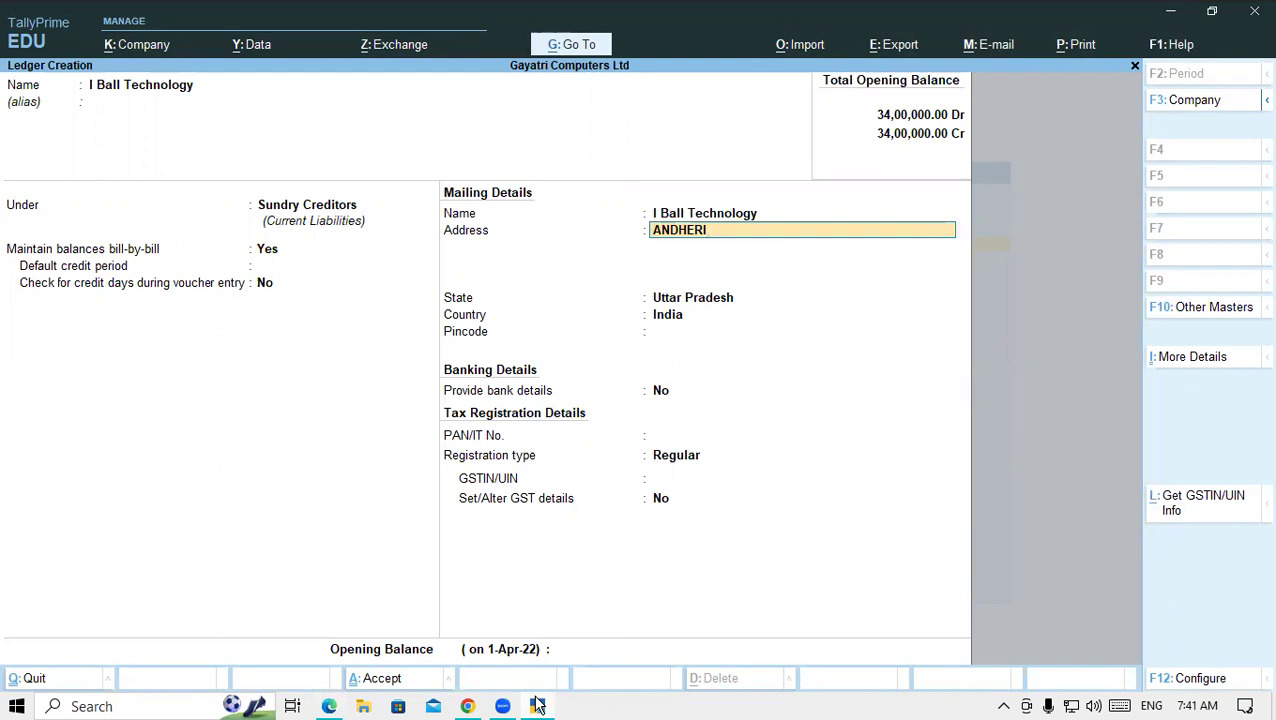
{"action": "key", "text": "Return"}
{"action": "key", "text": "Return"}
{"action": "key", "text": "Return"}
{"action": "key", "text": "Return"}
{"action": "key", "text": "Return"}
{"action": "key", "text": "Return"}
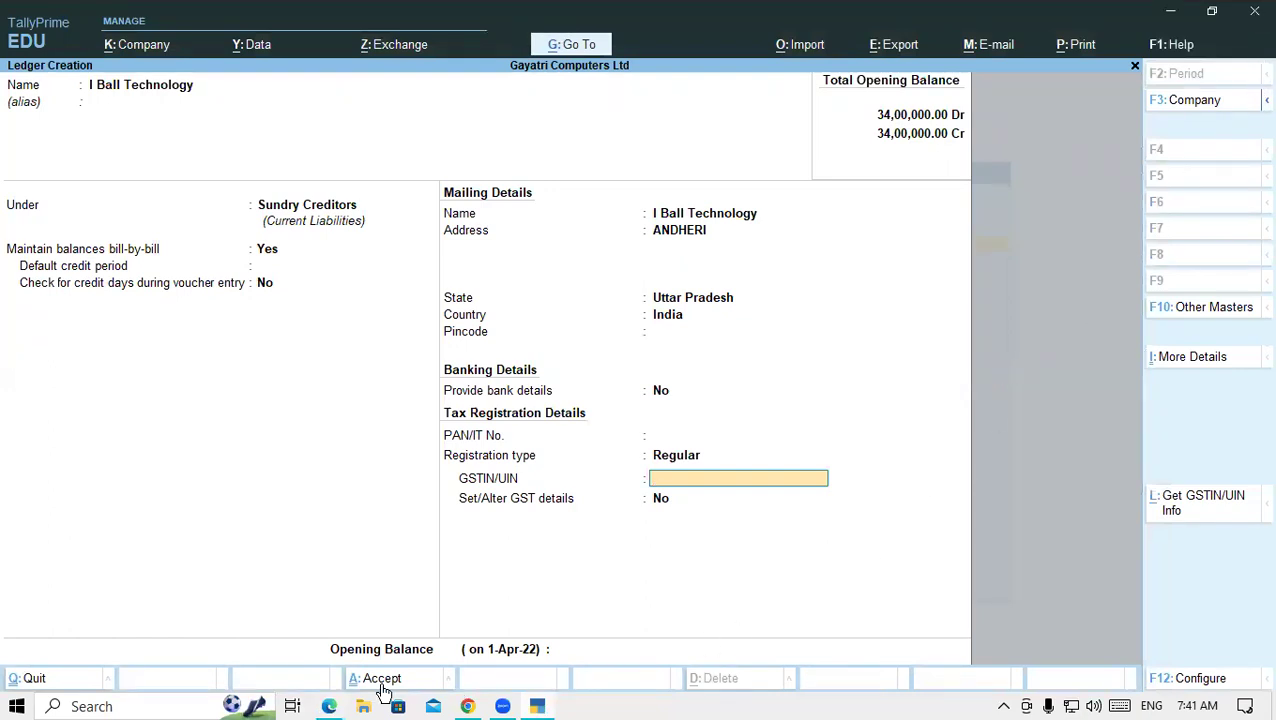
- Paste I Ball Technology's GSTIN from row 18 into GSTIN/UIN
{"action": "left_click", "coordinate": [327, 706]}
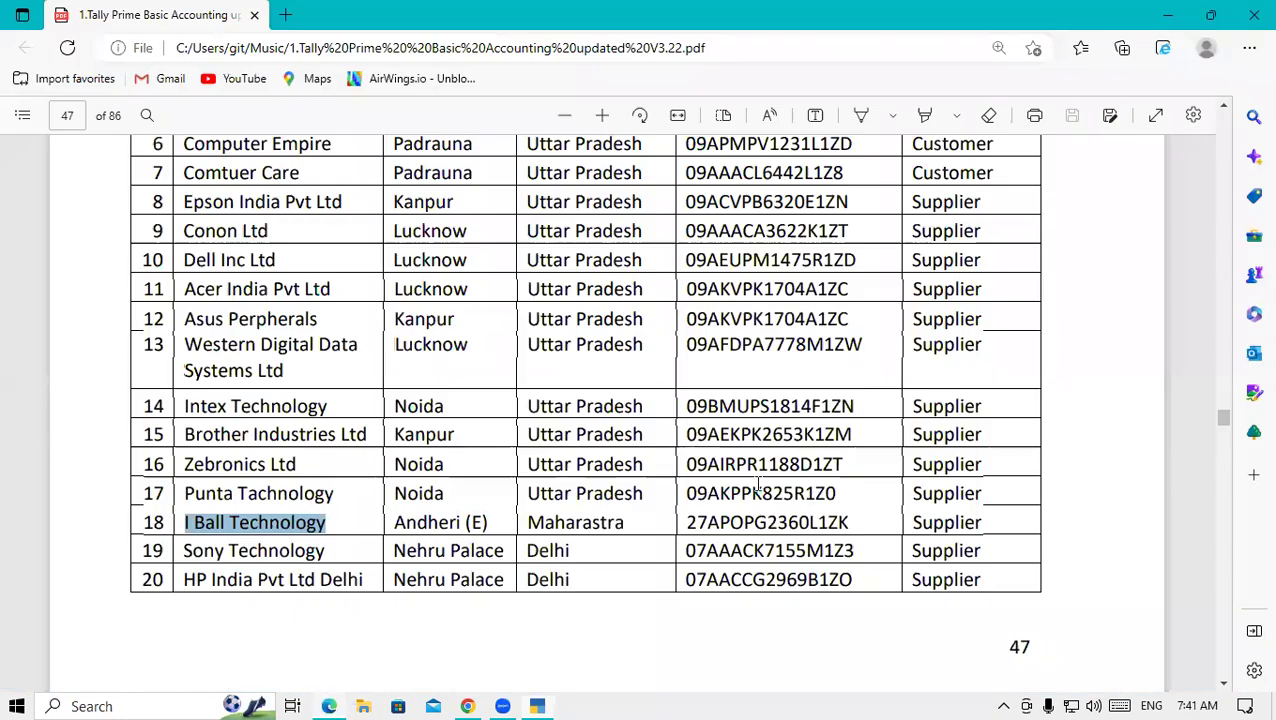
{"action": "left_click_drag", "start_coordinate": [691, 521], "coordinate": [851, 524]}
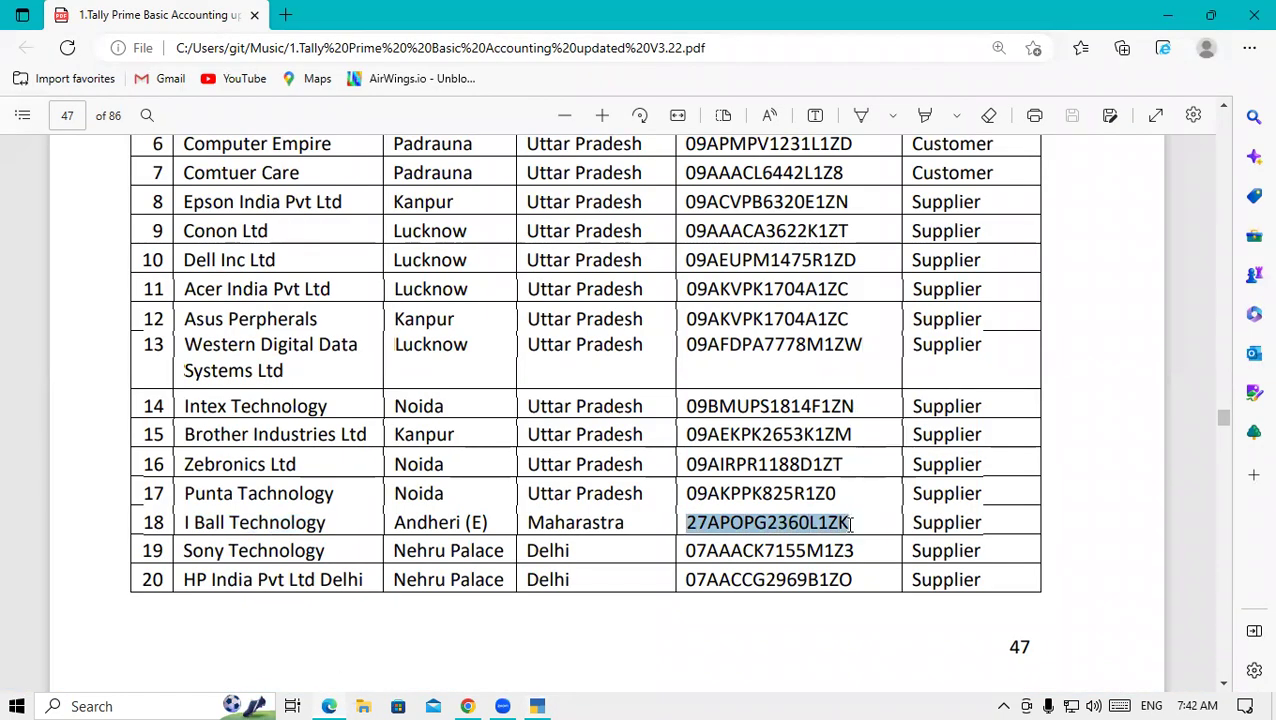
{"action": "left_click", "coordinate": [540, 704]}
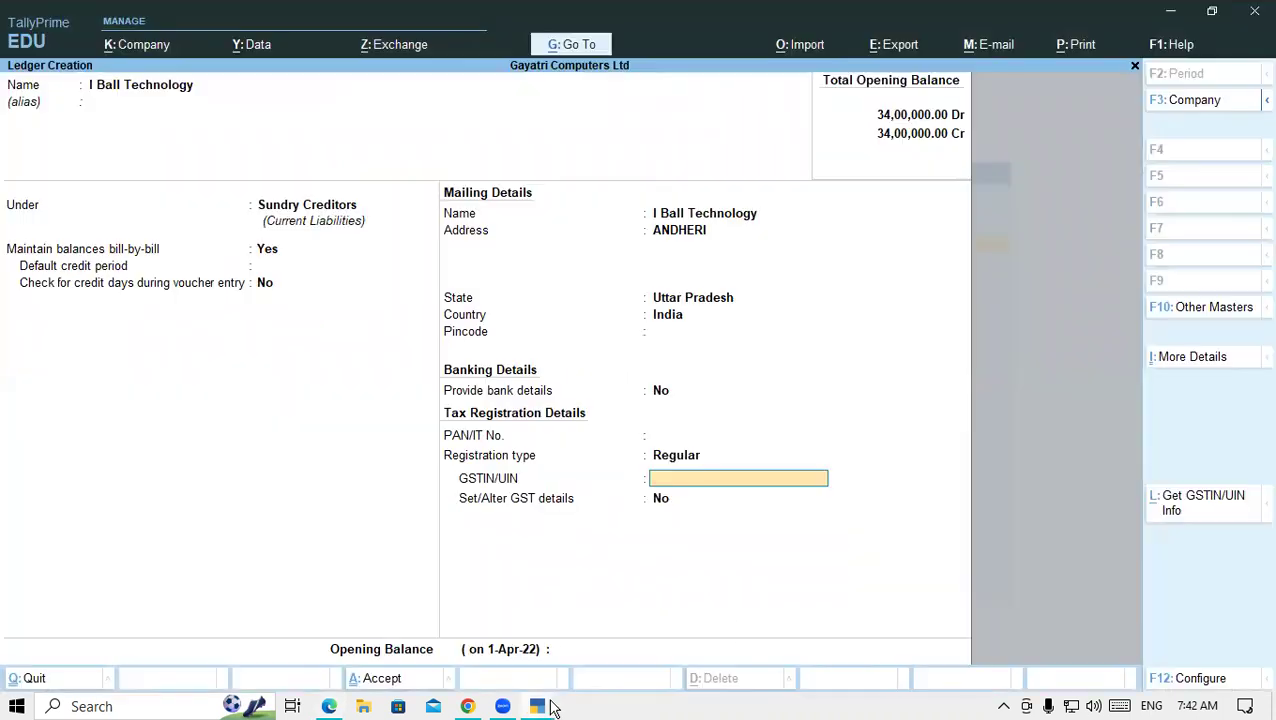
{"action": "key", "text": "ctrl+alt+v"}
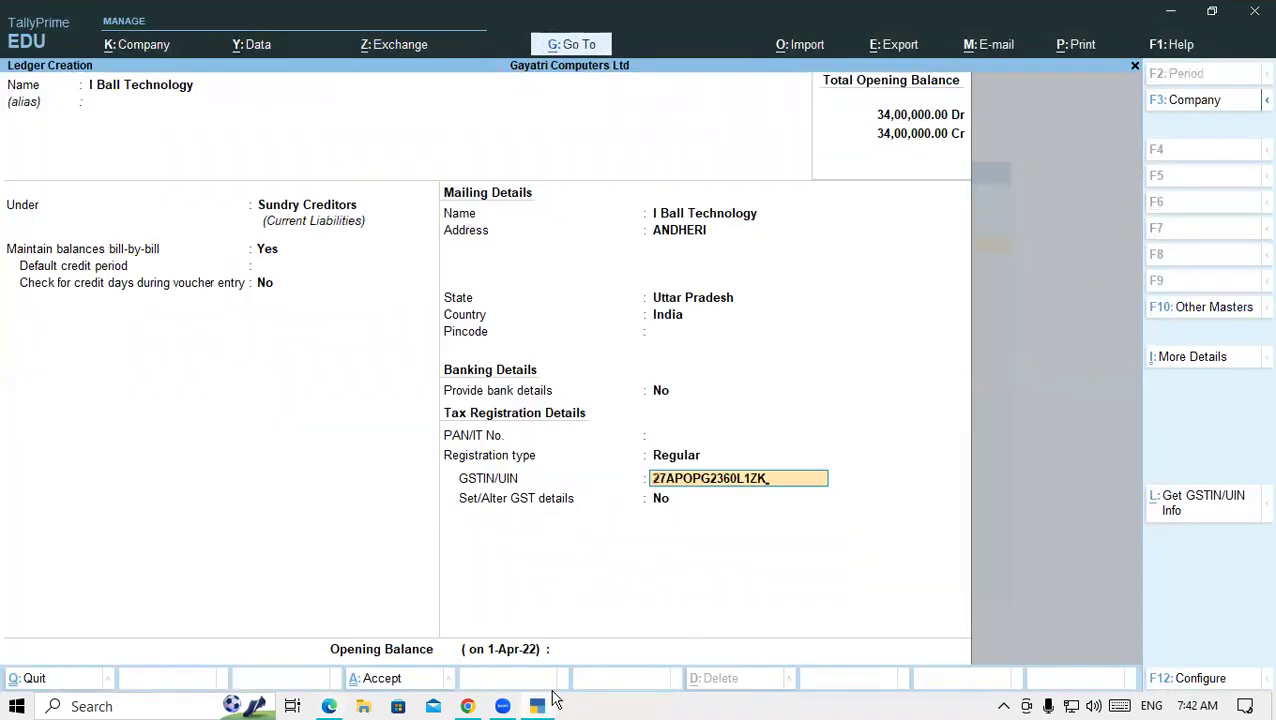
{"action": "key", "text": "Return"}
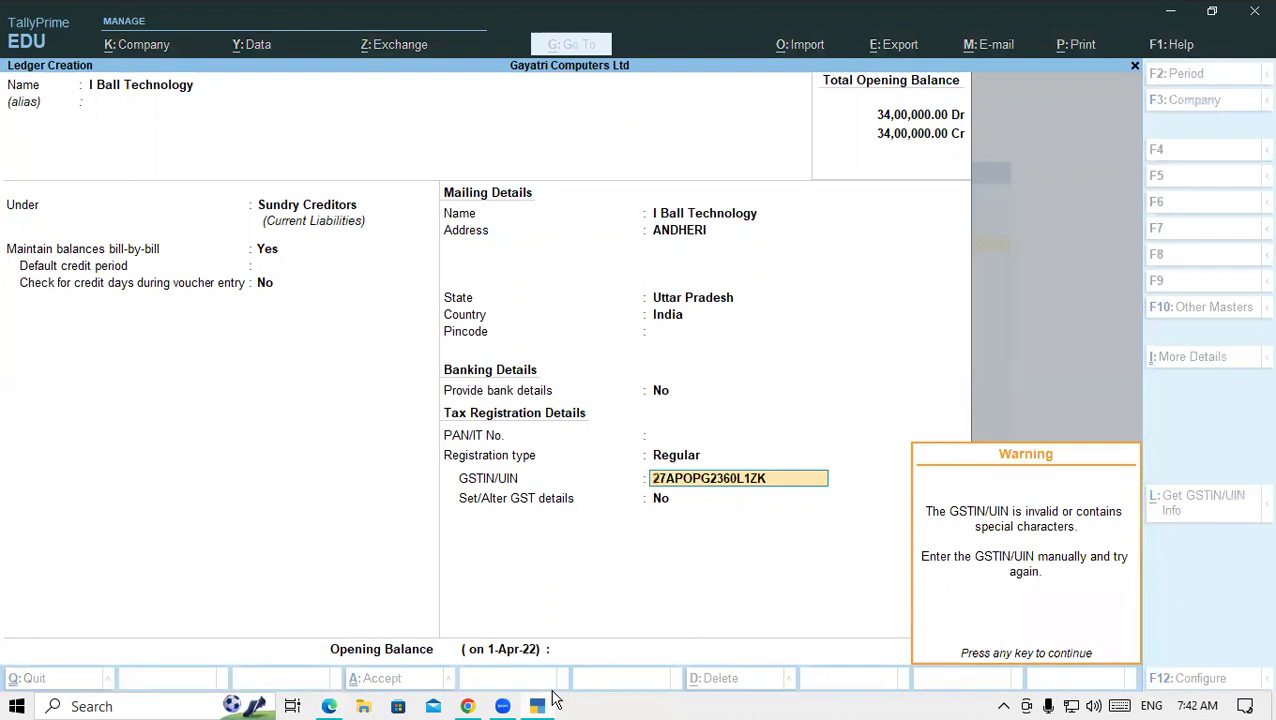
{"action": "key", "text": "Return"}
- Change the ledger's state to Maharashtra and save it
{"action": "key", "text": "Up"}
{"action": "key", "text": "Up"}
{"action": "key", "text": "Up"}
{"action": "key", "text": "Up"}
{"action": "key", "text": "Up"}
{"action": "key", "text": "Up"}
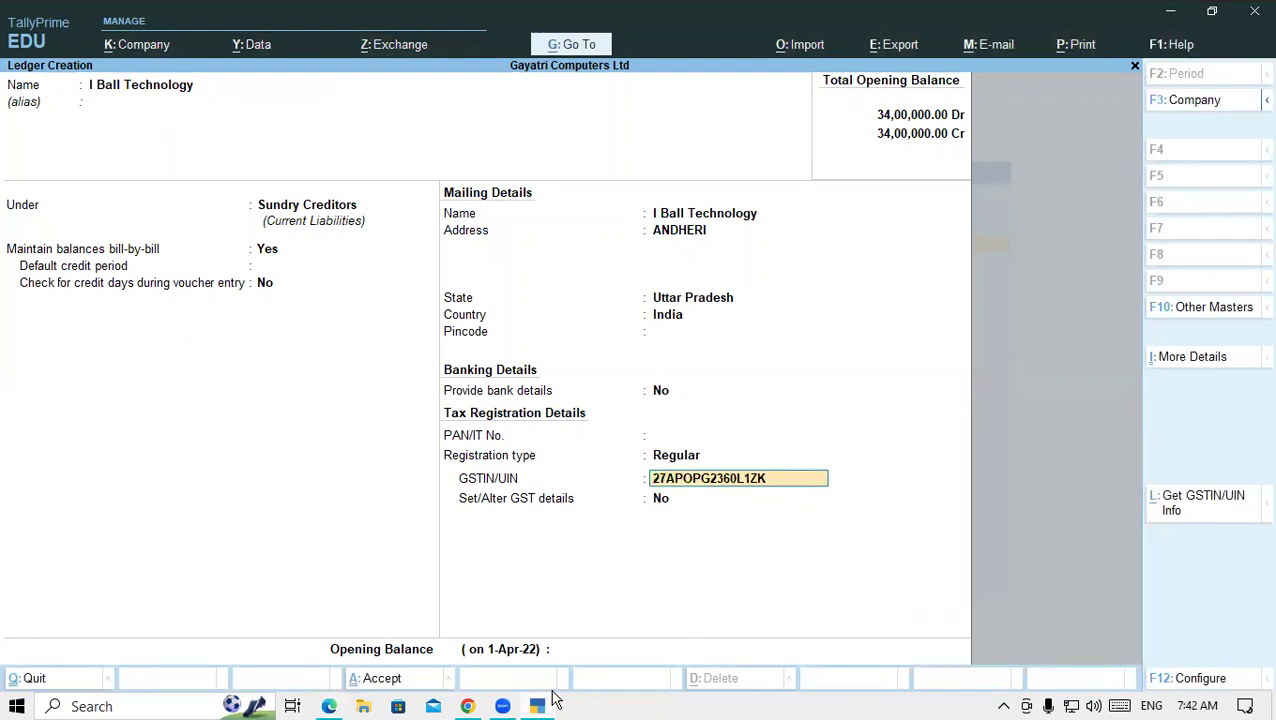
{"action": "key", "text": "Up"}
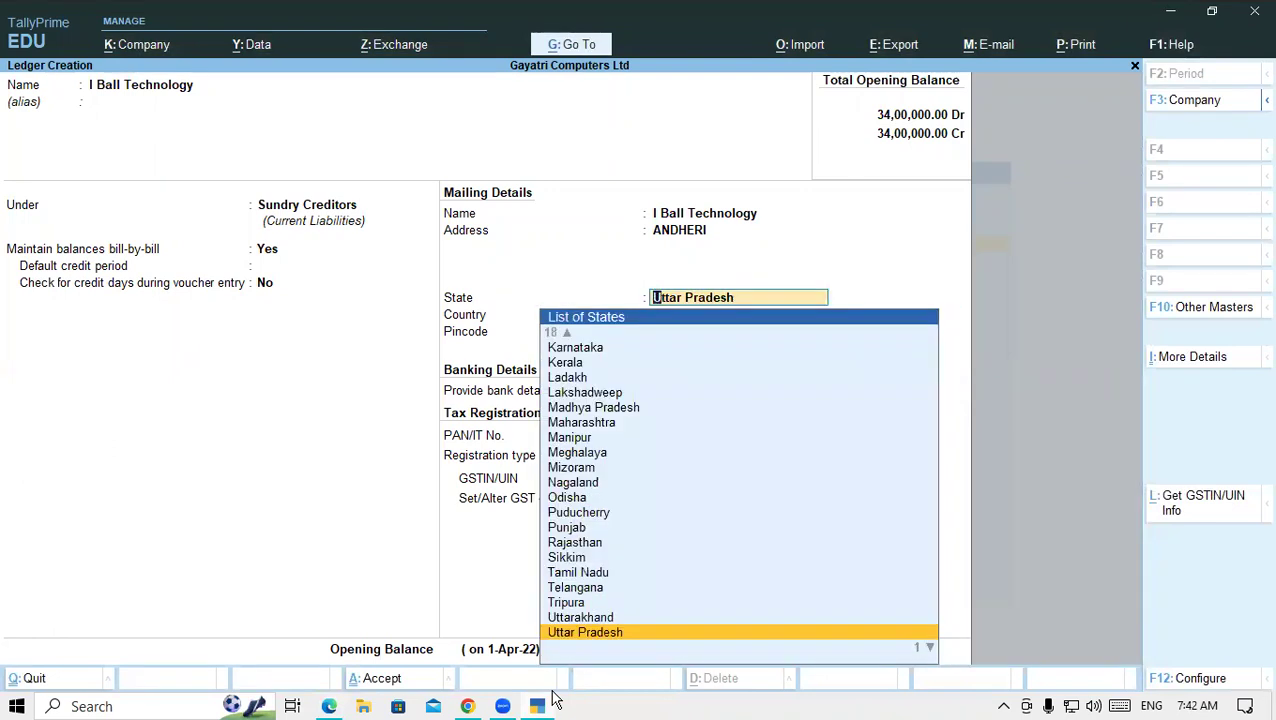
{"action": "type", "text": "MAH"}
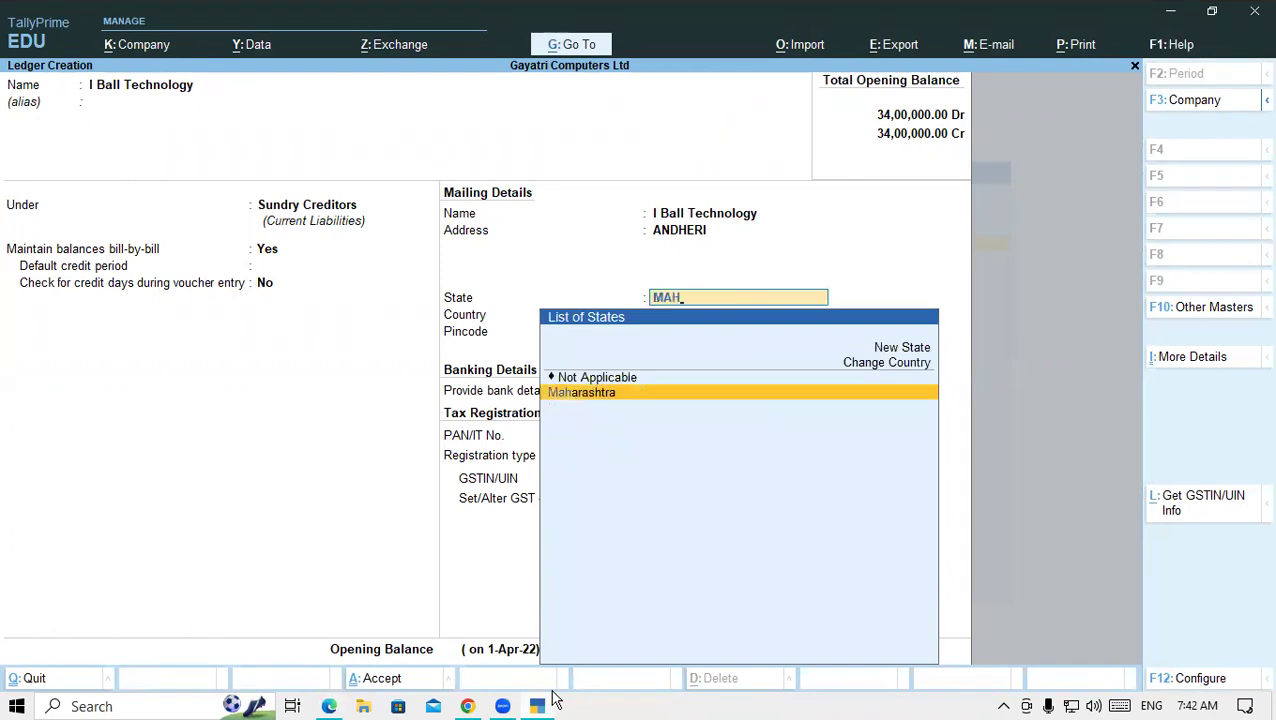
{"action": "key", "text": "Return"}
{"action": "key", "text": "Return"}
{"action": "key", "text": "Return"}
{"action": "key", "text": "Return"}
{"action": "key", "text": "Return"}
{"action": "key", "text": "Return"}
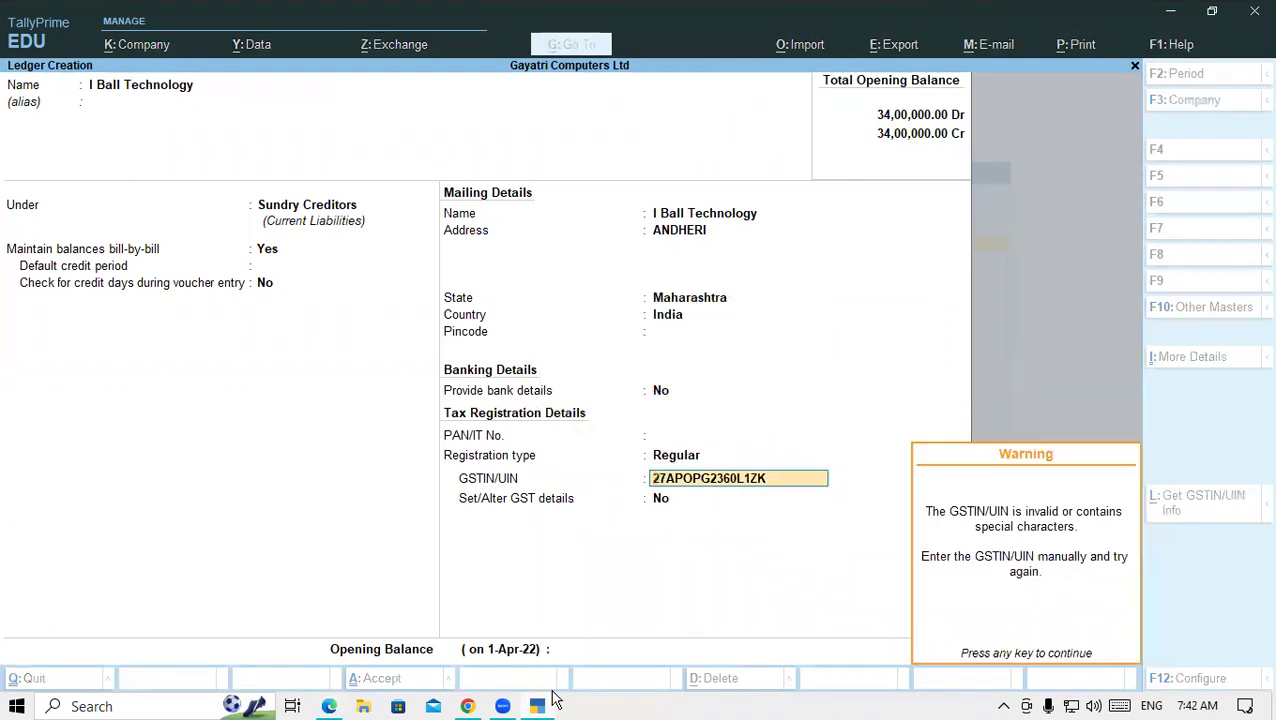
{"action": "key", "text": "Return"}
{"action": "key", "text": "Return"}
{"action": "key", "text": "Return"}
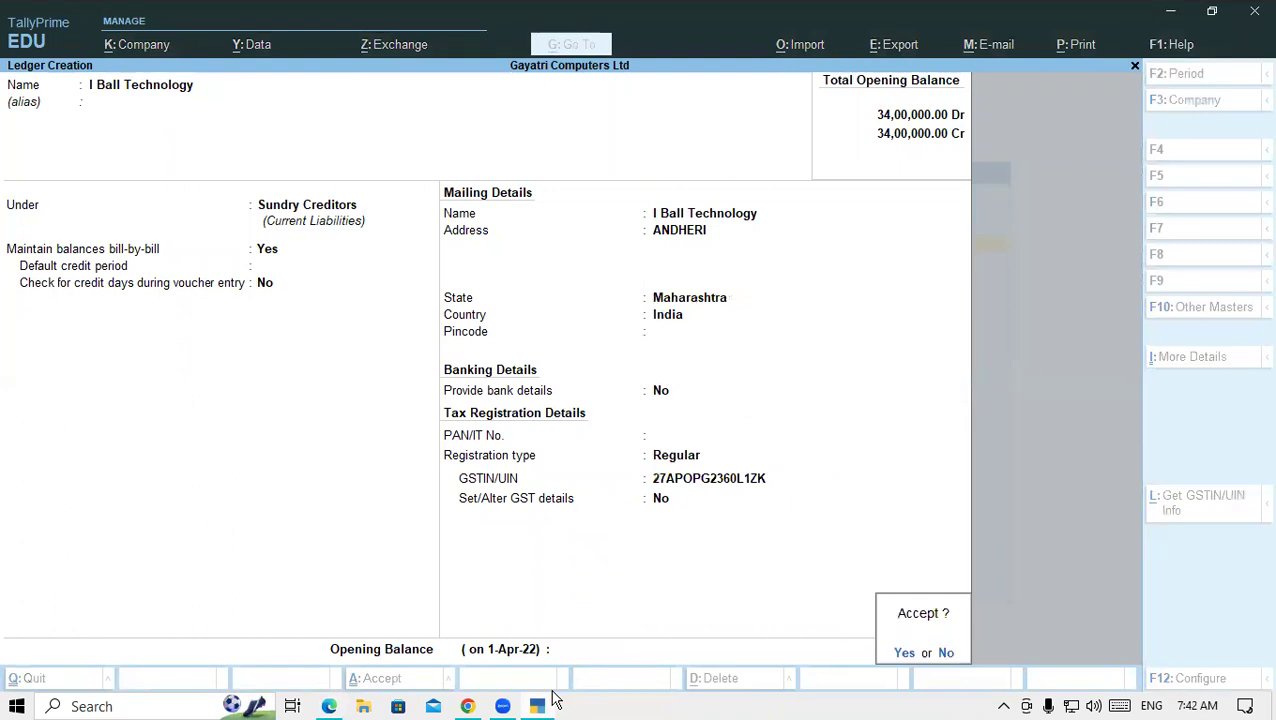
{"action": "key", "text": "Return"}
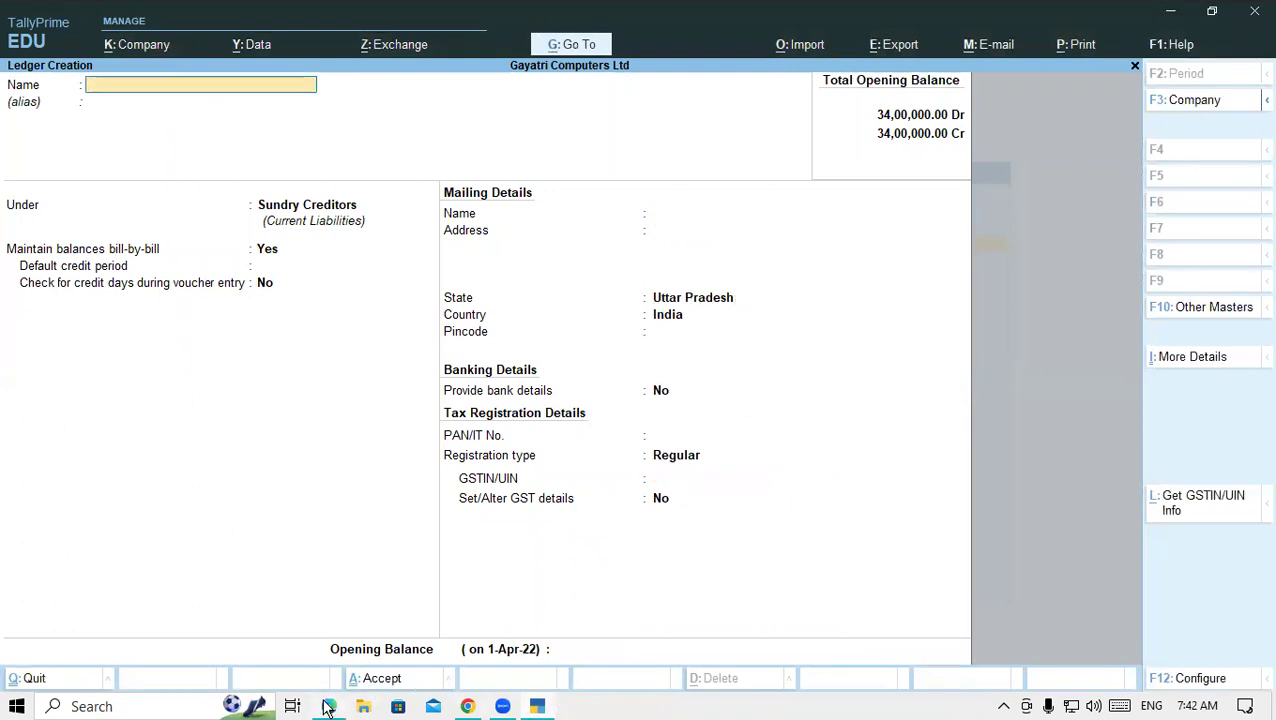
- Name the new ledger Sony Technology and set its state to Delhi
{"action": "left_click", "coordinate": [329, 706]}
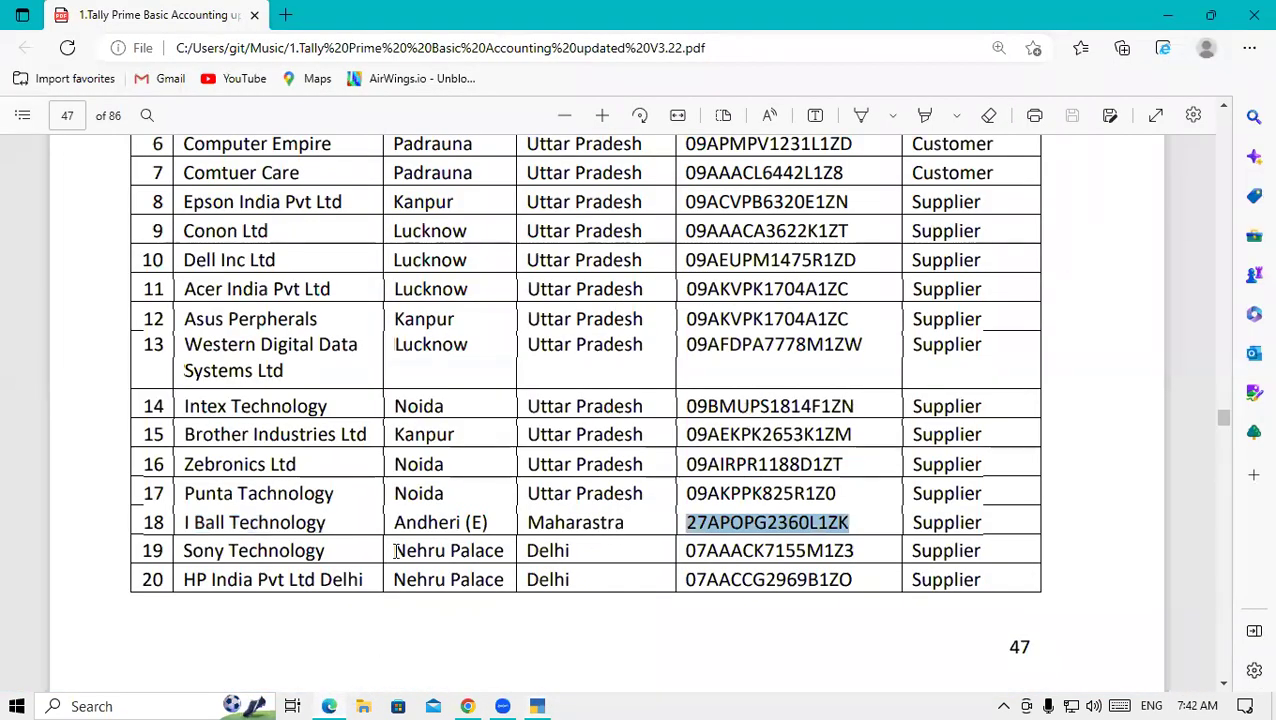
{"action": "left_click_drag", "start_coordinate": [183, 552], "coordinate": [331, 550]}
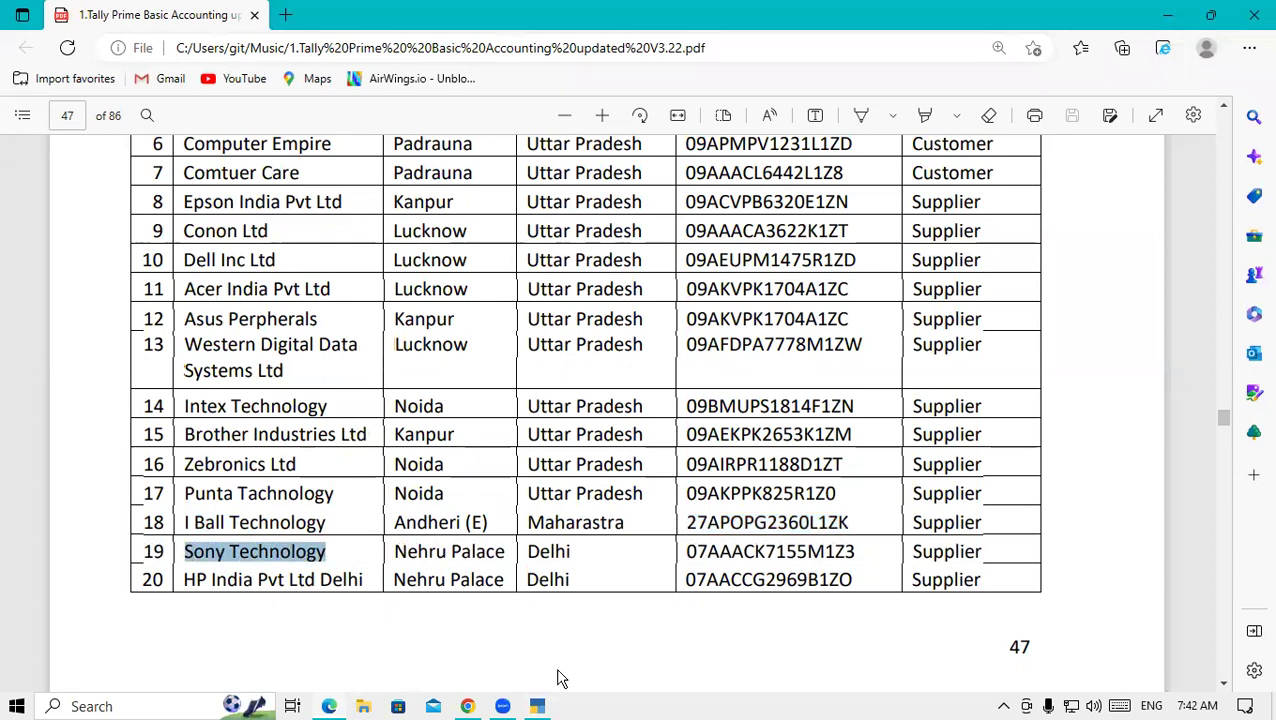
{"action": "left_click", "coordinate": [544, 707]}
{"action": "key", "text": "ctrl+alt+v"}
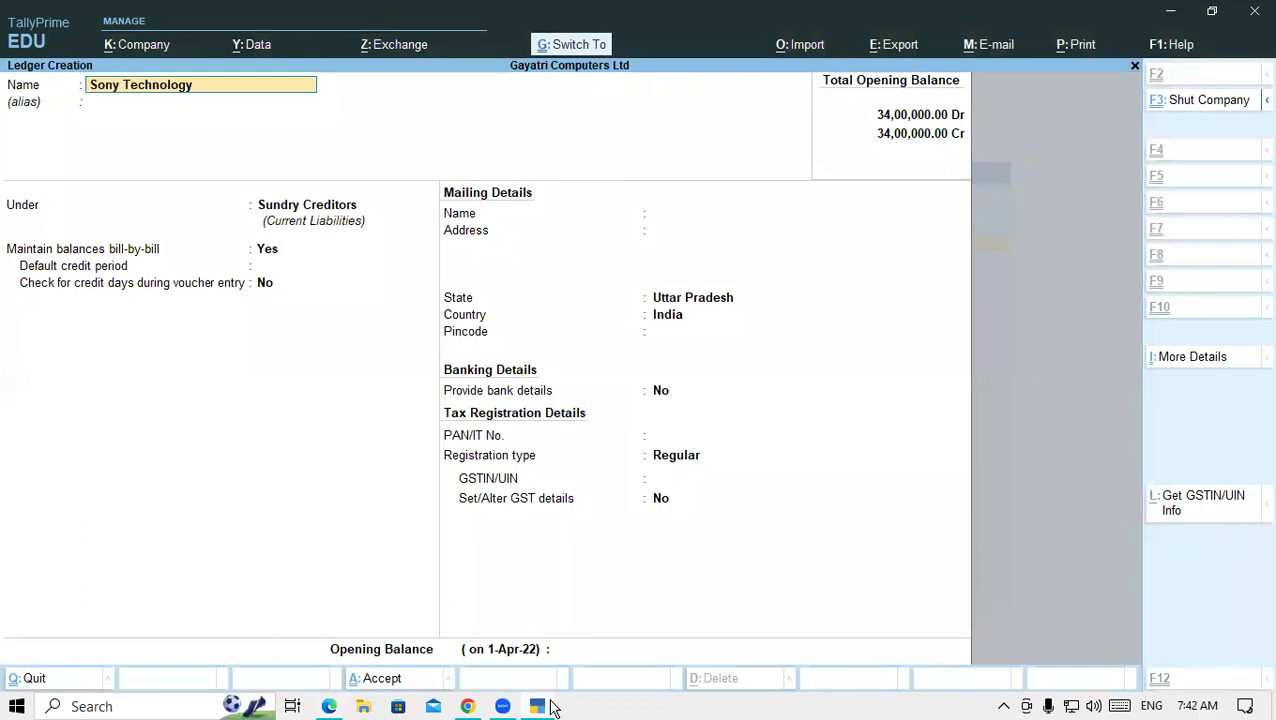
{"action": "key", "text": "Return"}
{"action": "key", "text": "Return"}
{"action": "key", "text": "Return"}
{"action": "key", "text": "Return"}
{"action": "key", "text": "Return"}
{"action": "key", "text": "Return"}
{"action": "key", "text": "Return"}
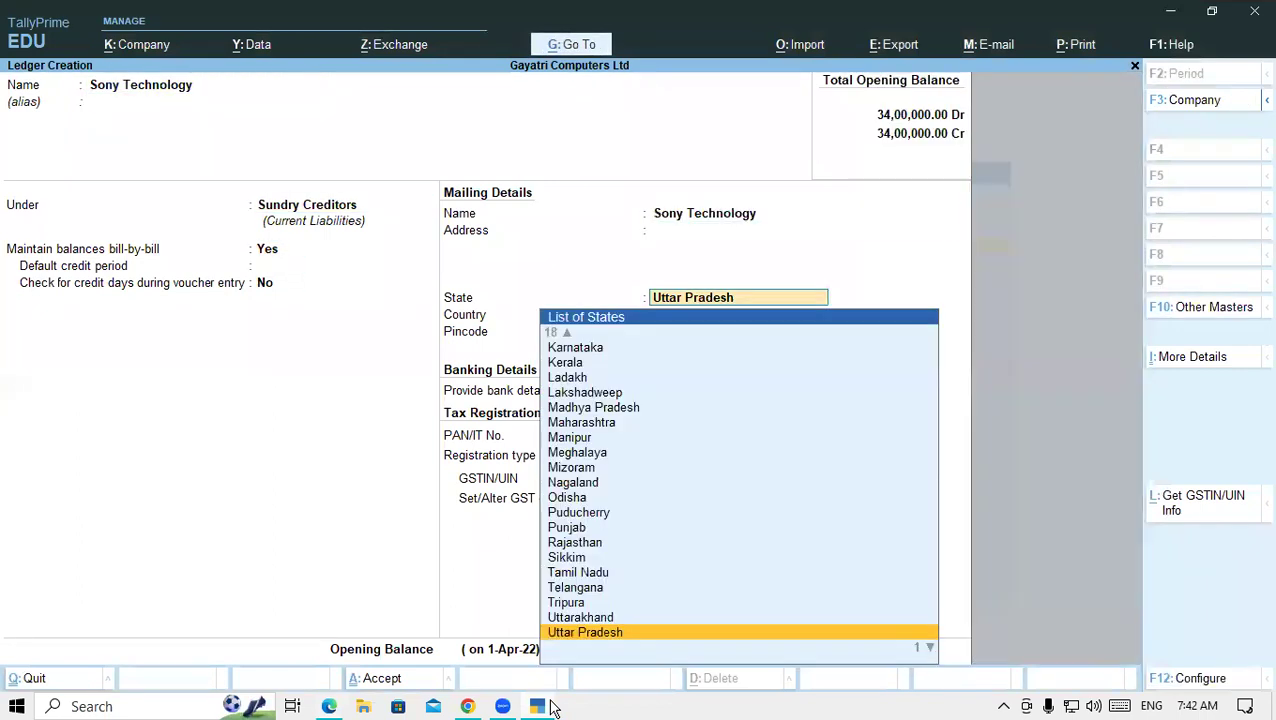
{"action": "type", "text": "DE"}
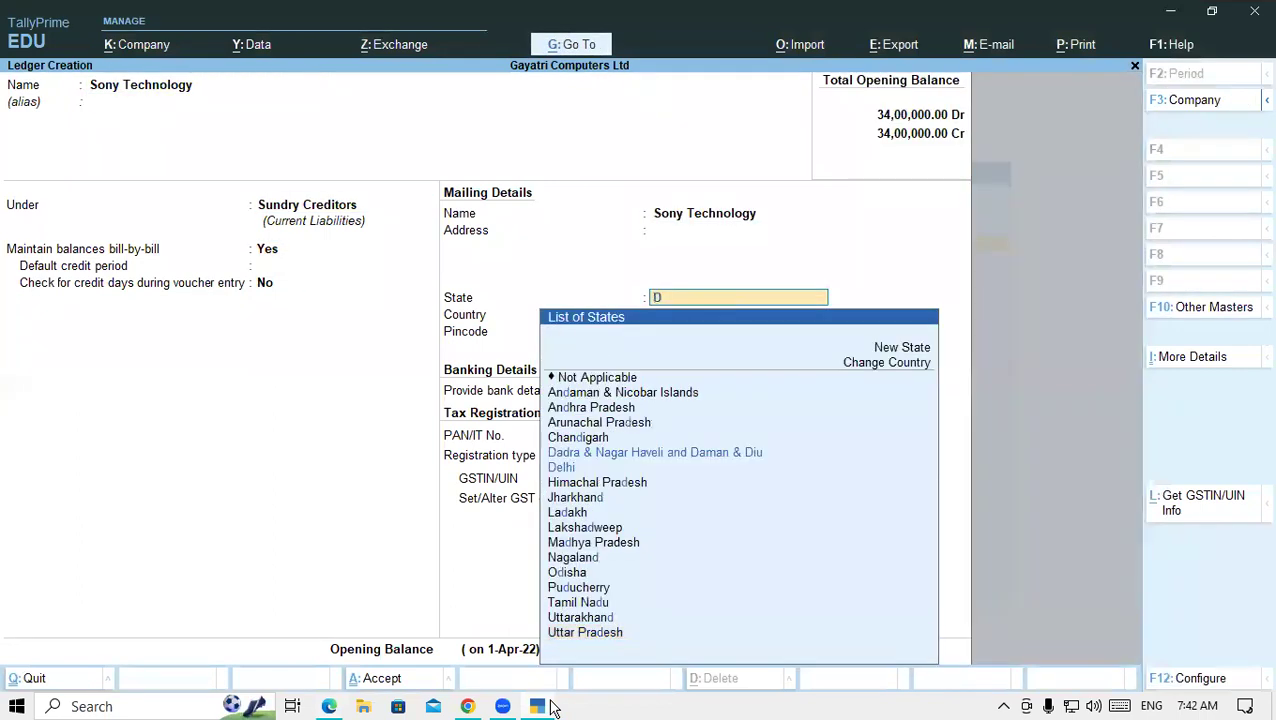
{"action": "key", "text": "Return"}
{"action": "key", "text": "Return"}
{"action": "key", "text": "Return"}
{"action": "key", "text": "Return"}
{"action": "key", "text": "Return"}
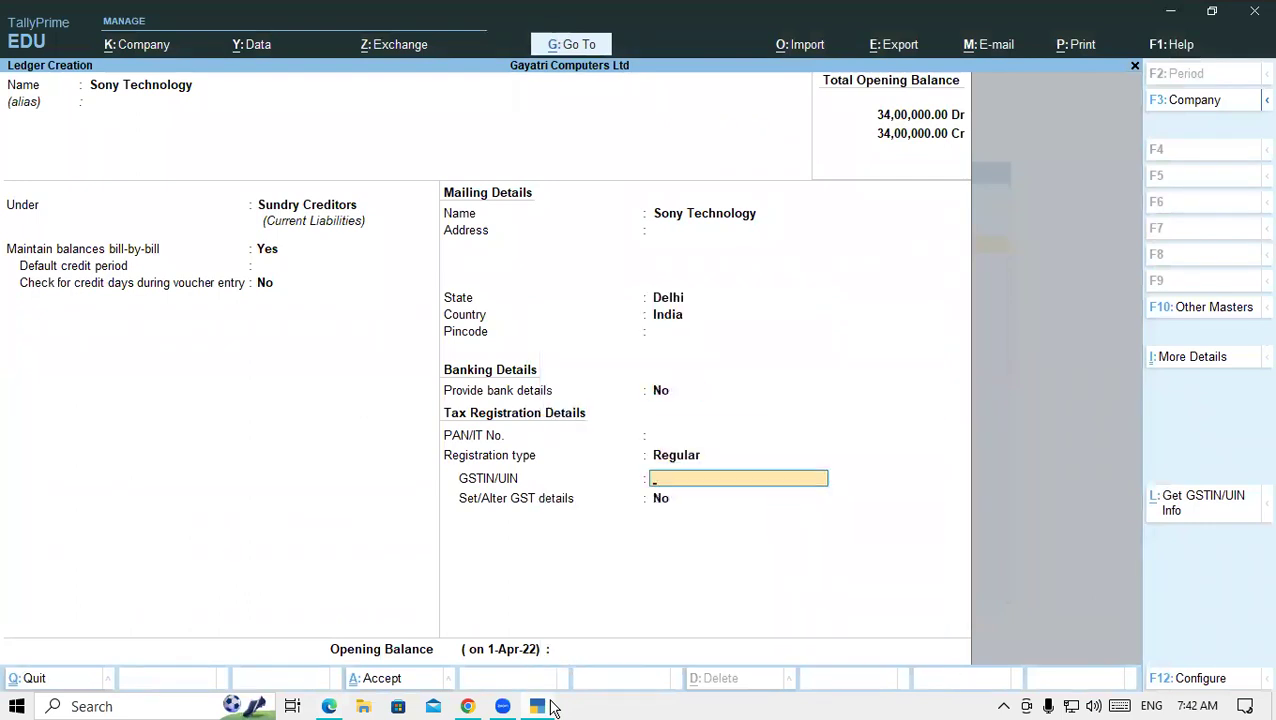
- Paste Sony Technology's GSTIN from row 19 and save the ledger
{"action": "left_click", "coordinate": [331, 706]}
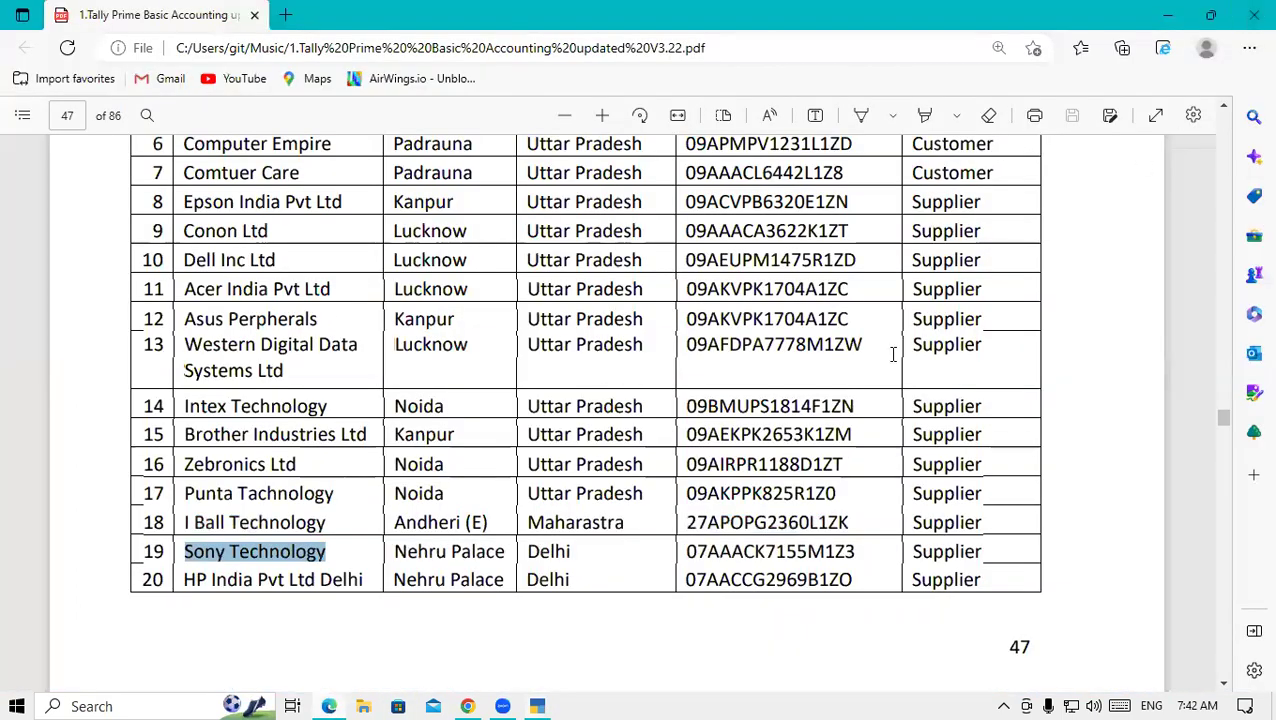
{"action": "left_click_drag", "start_coordinate": [692, 545], "coordinate": [862, 564]}
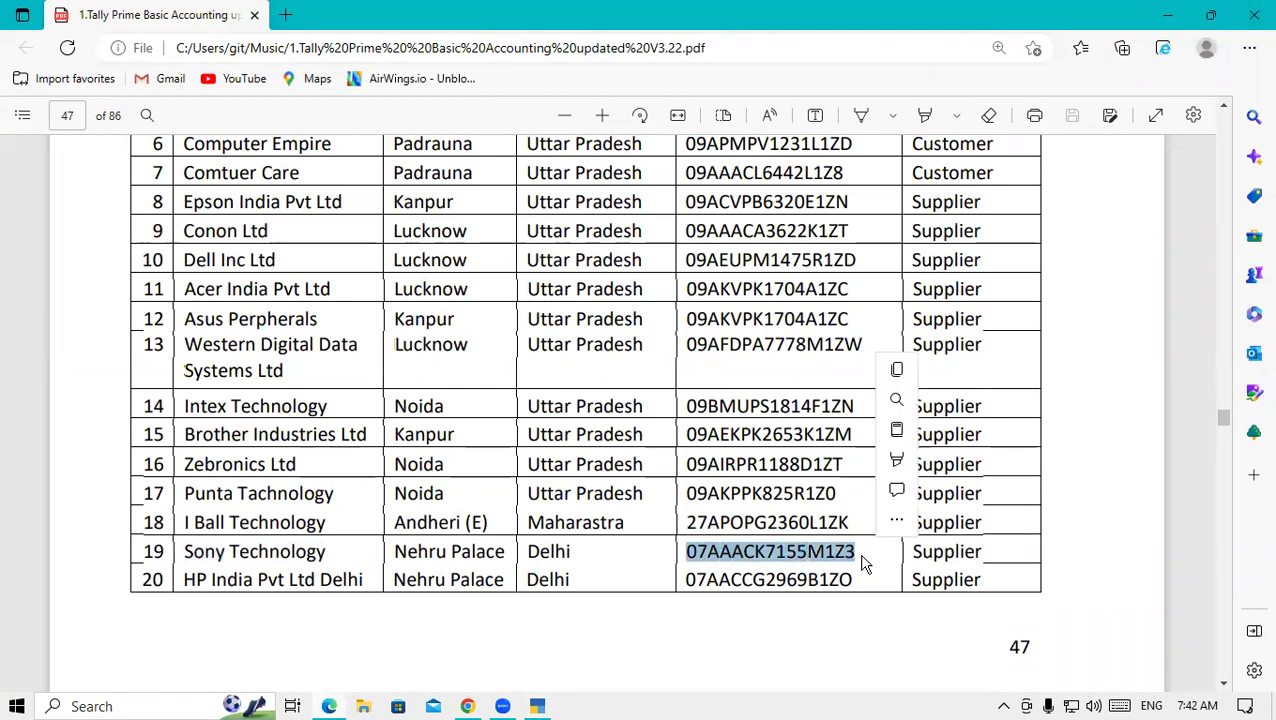
{"action": "key", "text": "ctrl+c"}
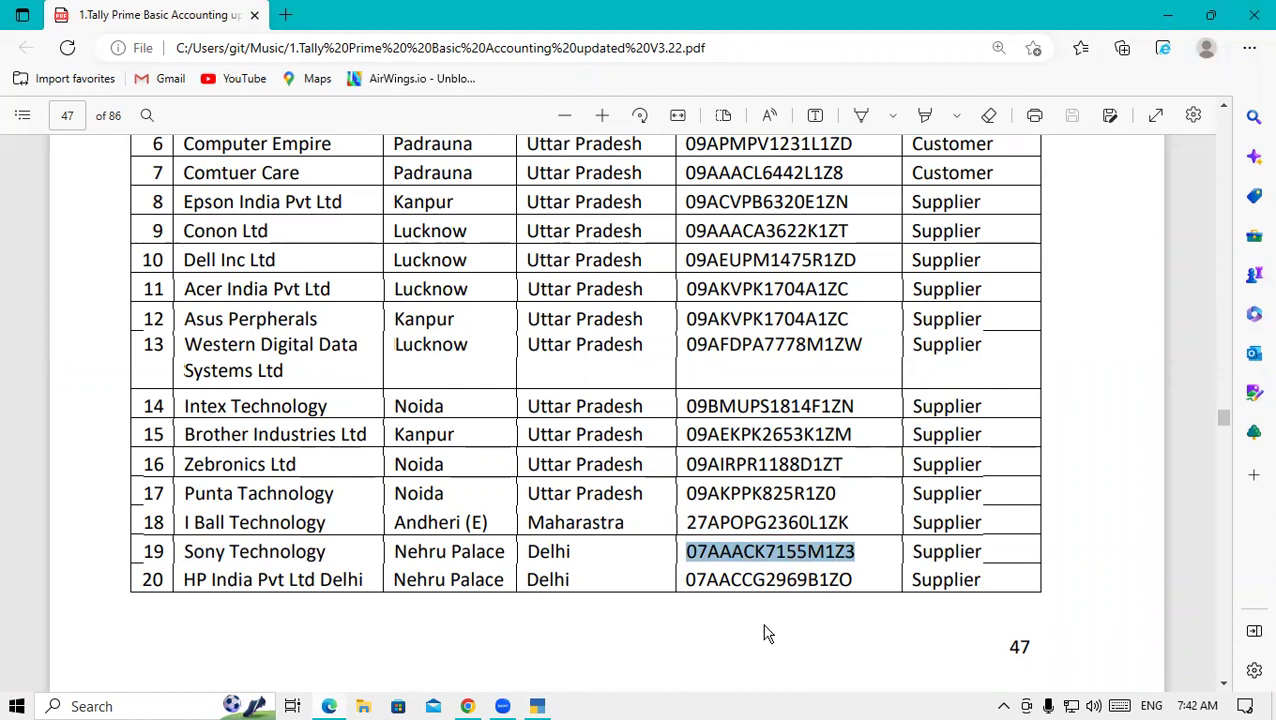
{"action": "left_click", "coordinate": [537, 707]}
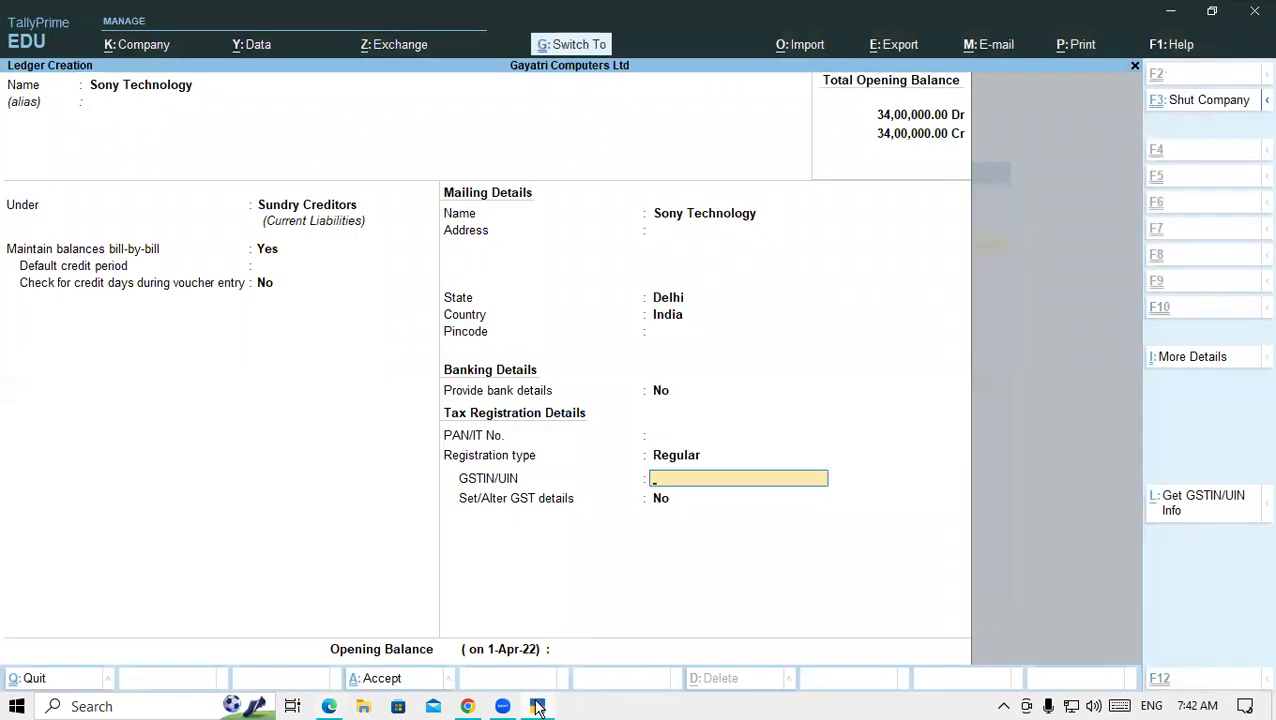
{"action": "key", "text": "ctrl+alt+v"}
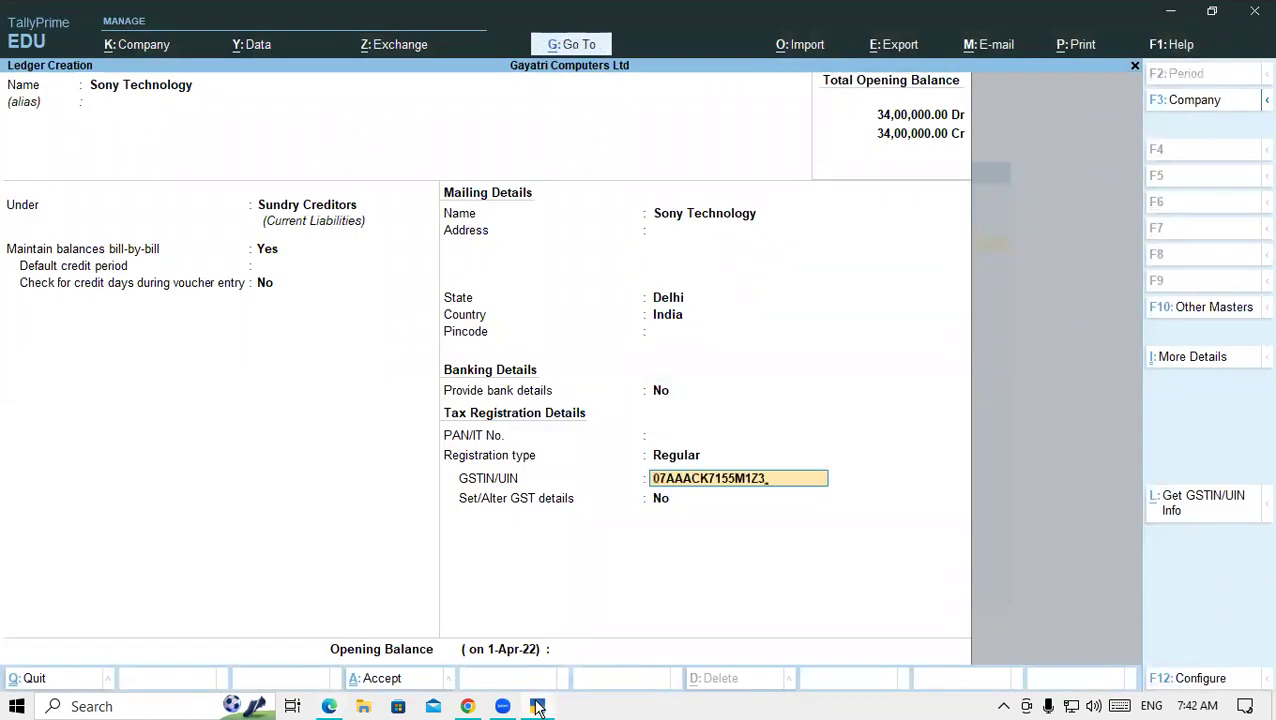
{"action": "key", "text": "Return"}
{"action": "key", "text": "Return"}
{"action": "key", "text": "Return"}
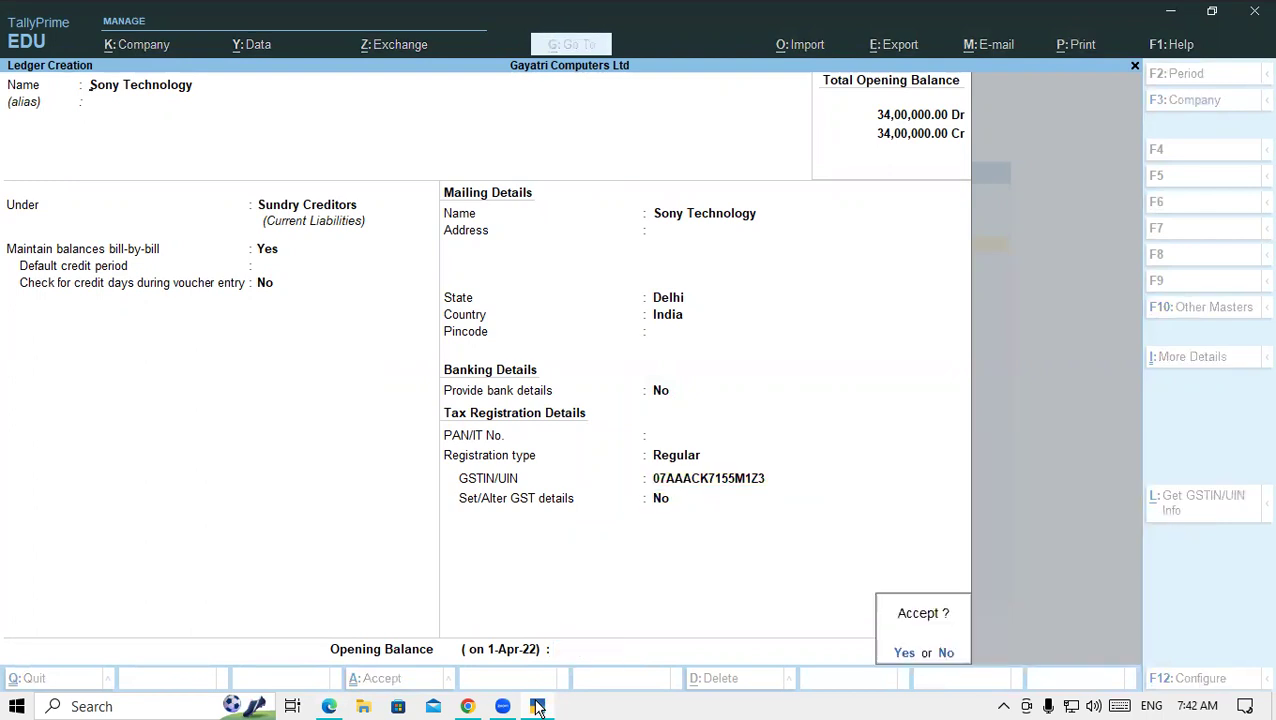
{"action": "key", "text": "Return"}
- Paste 'HP India Pvt Ltd Delhi' from row 20 of the PDF party list as the ledger name
{"action": "left_click", "coordinate": [332, 706]}
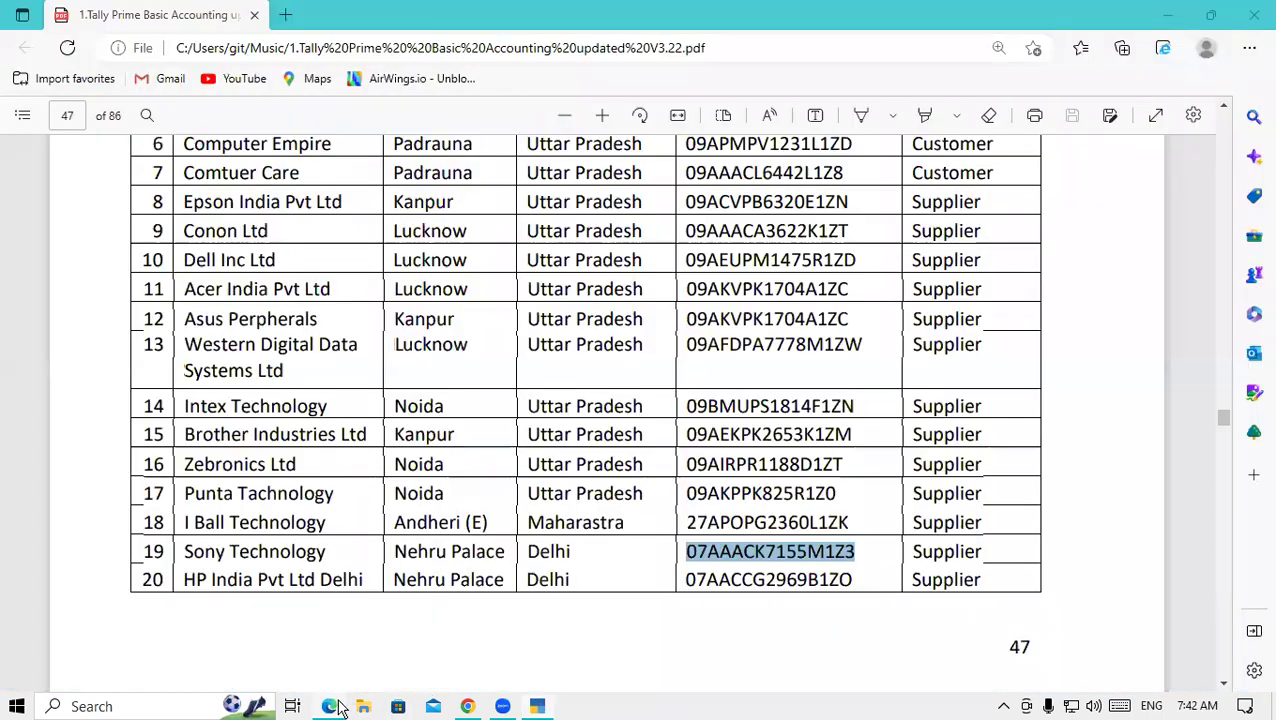
{"action": "left_click_drag", "start_coordinate": [183, 579], "coordinate": [366, 588]}
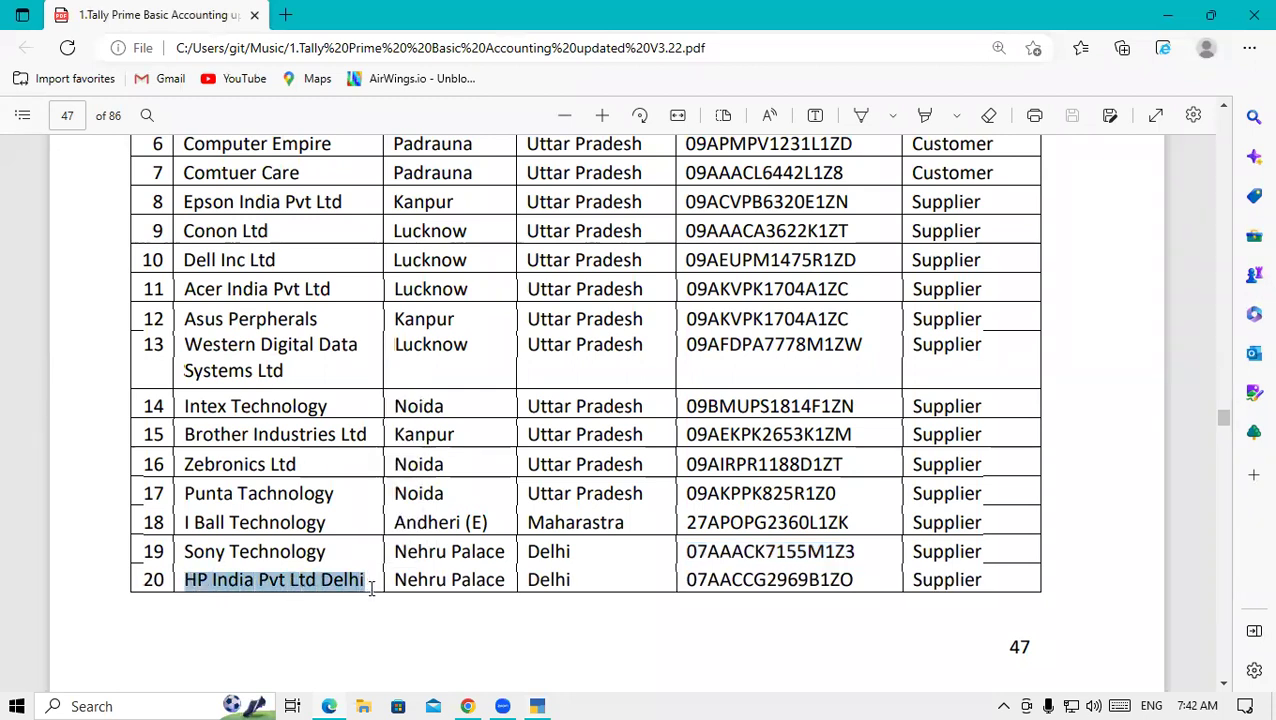
{"action": "left_click", "coordinate": [535, 706]}
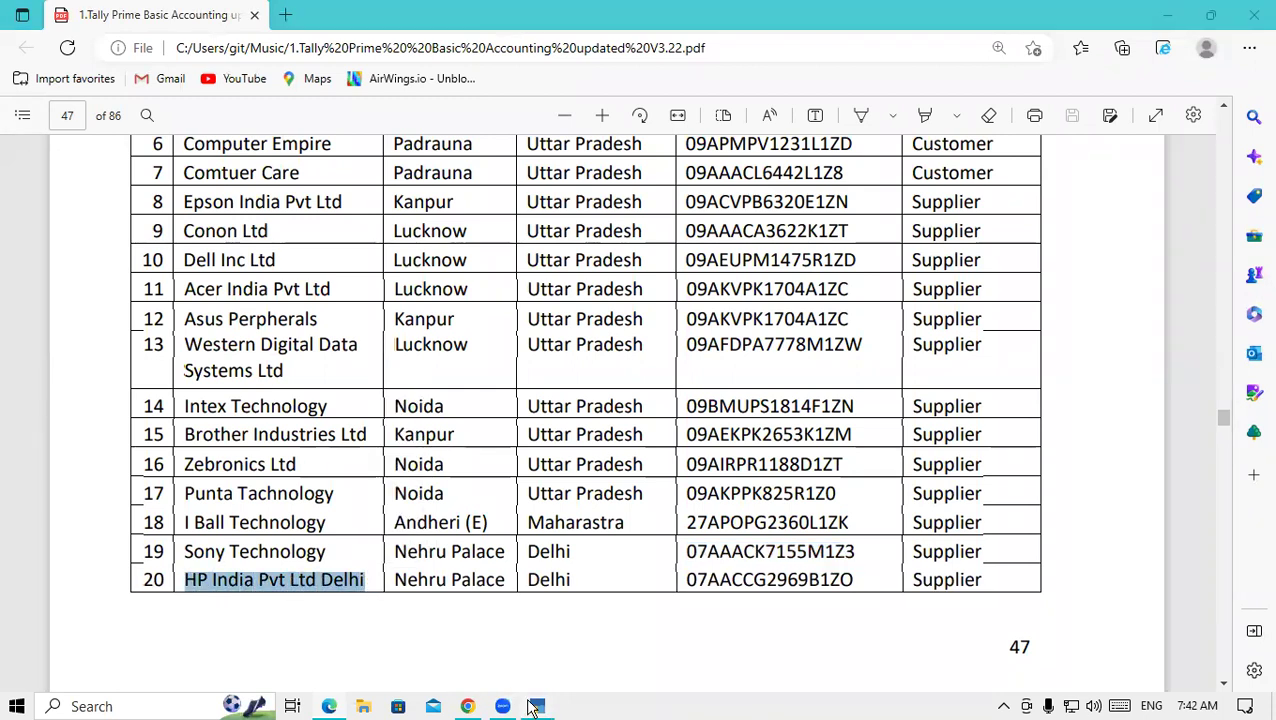
{"action": "key", "text": "ctrl+alt+v"}
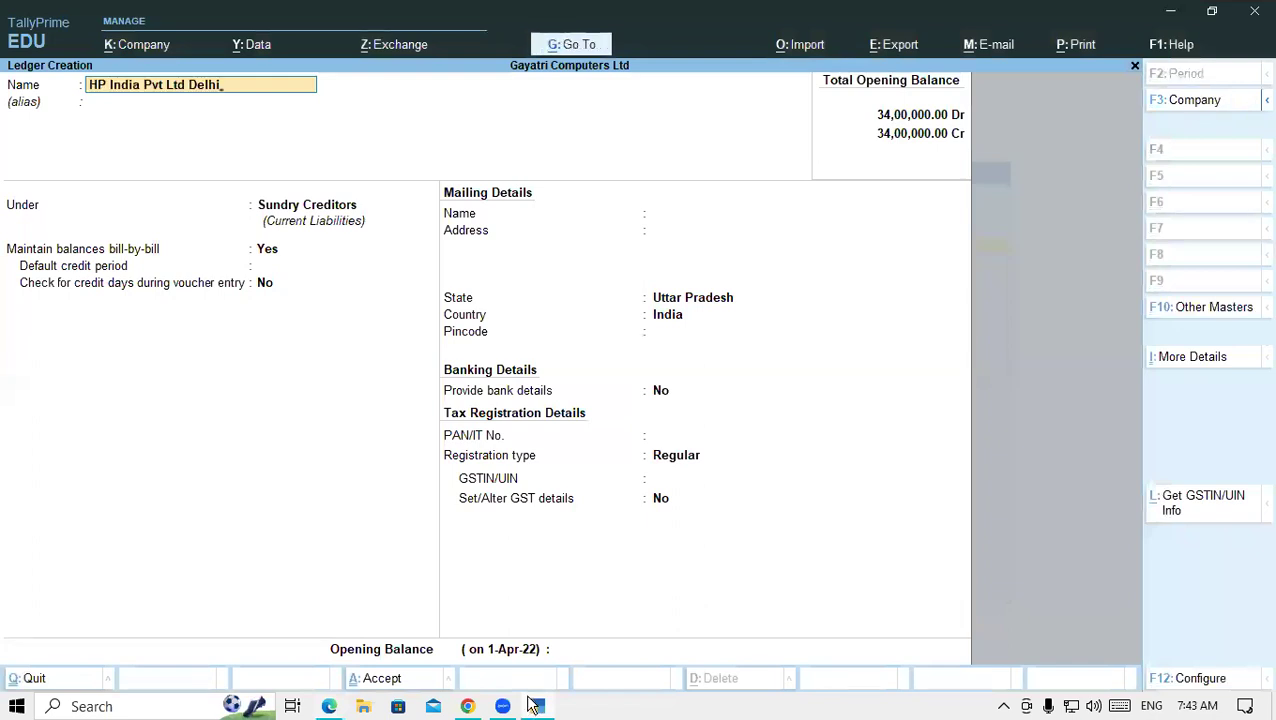
{"action": "key", "text": "Return"}
{"action": "key", "text": "Return"}
{"action": "key", "text": "Return"}
{"action": "key", "text": "Return"}
{"action": "key", "text": "Return"}
{"action": "key", "text": "Return"}
{"action": "key", "text": "Return"}
{"action": "key", "text": "Return"}
{"action": "key", "text": "Return"}
{"action": "key", "text": "Return"}
{"action": "key", "text": "Return"}
{"action": "key", "text": "Return"}
{"action": "key", "text": "Return"}
{"action": "key", "text": "Return"}
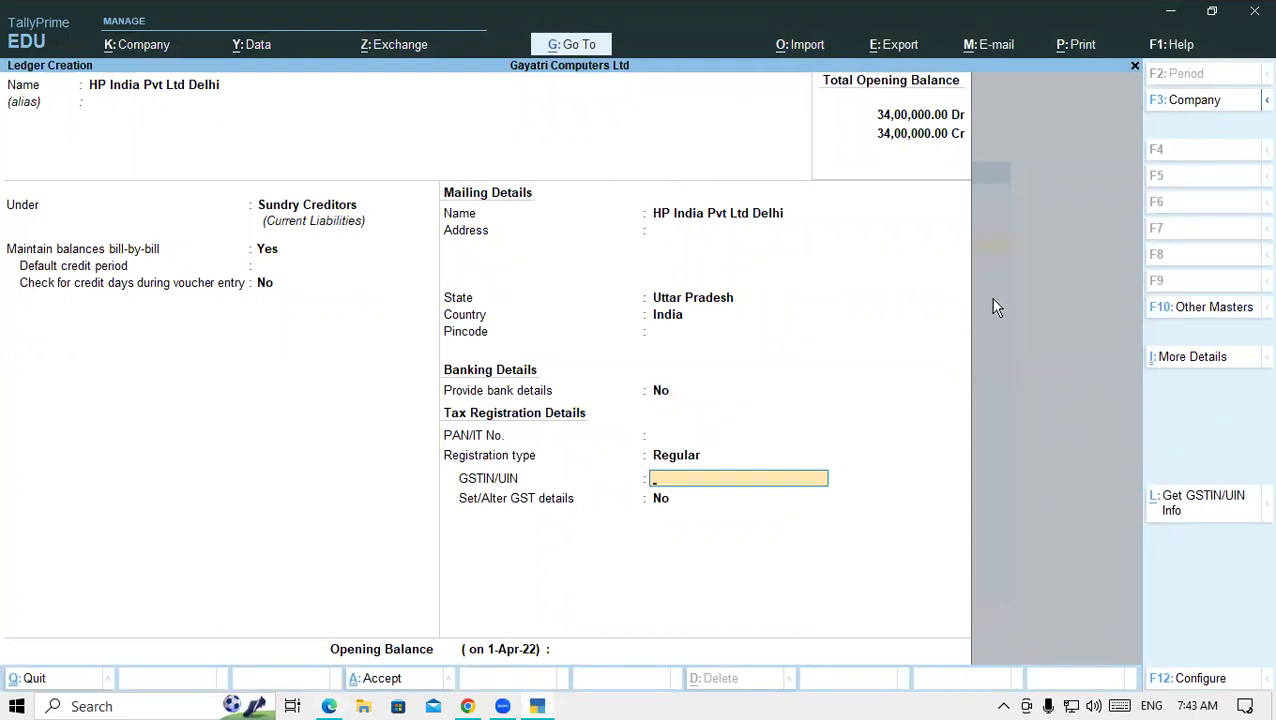
{"action": "left_click", "coordinate": [330, 706]}
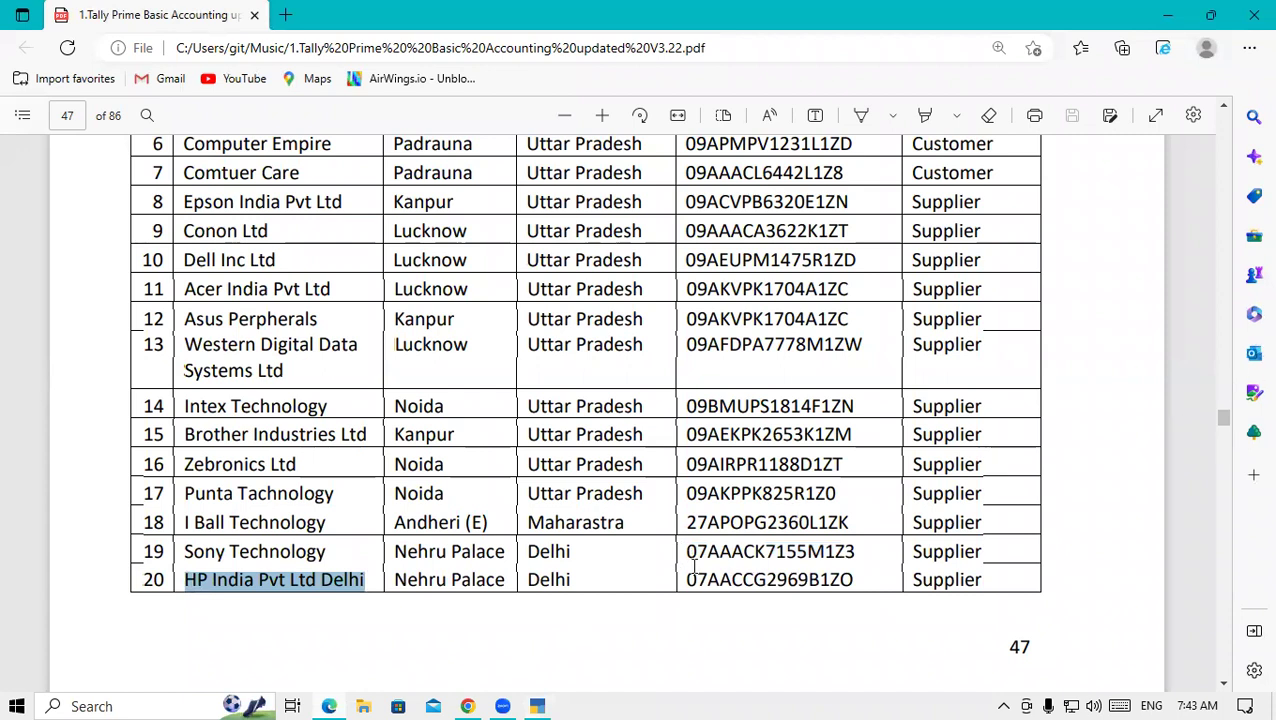
{"action": "left_click_drag", "start_coordinate": [688, 578], "coordinate": [855, 572]}
{"action": "key", "text": "ctrl+c"}
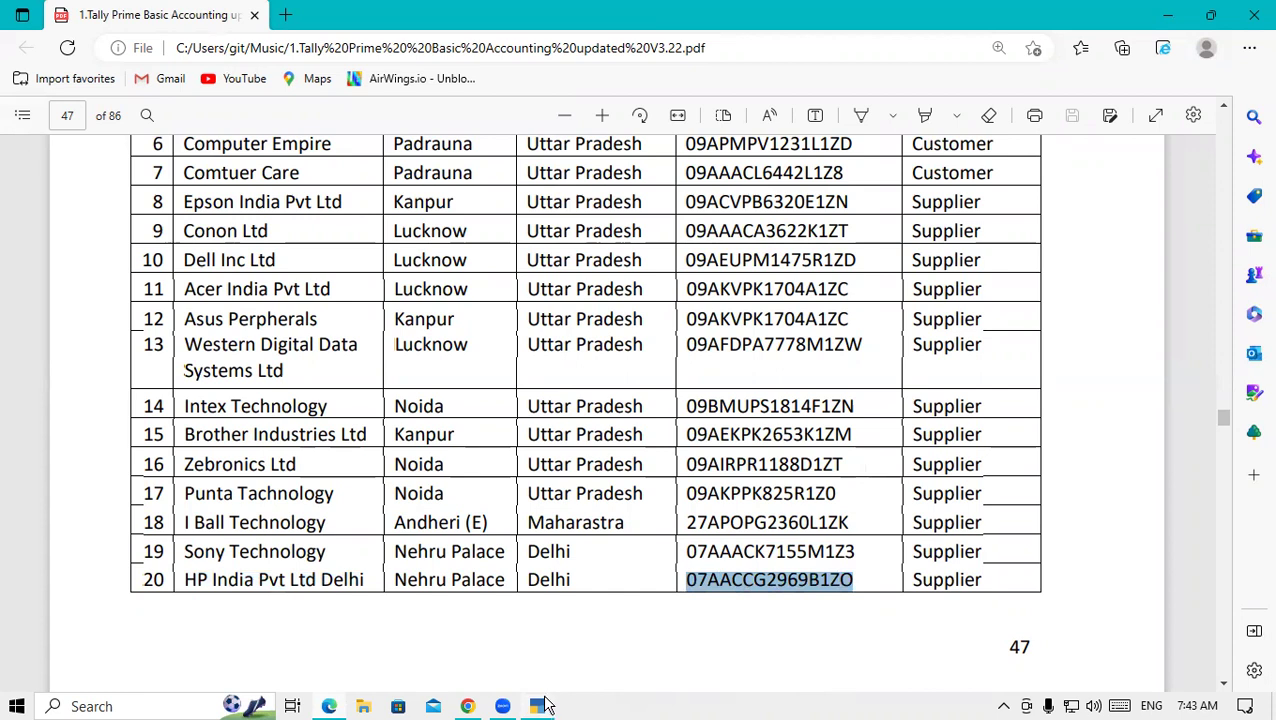
{"action": "left_click", "coordinate": [540, 704]}
{"action": "key", "text": "ctrl+v"}
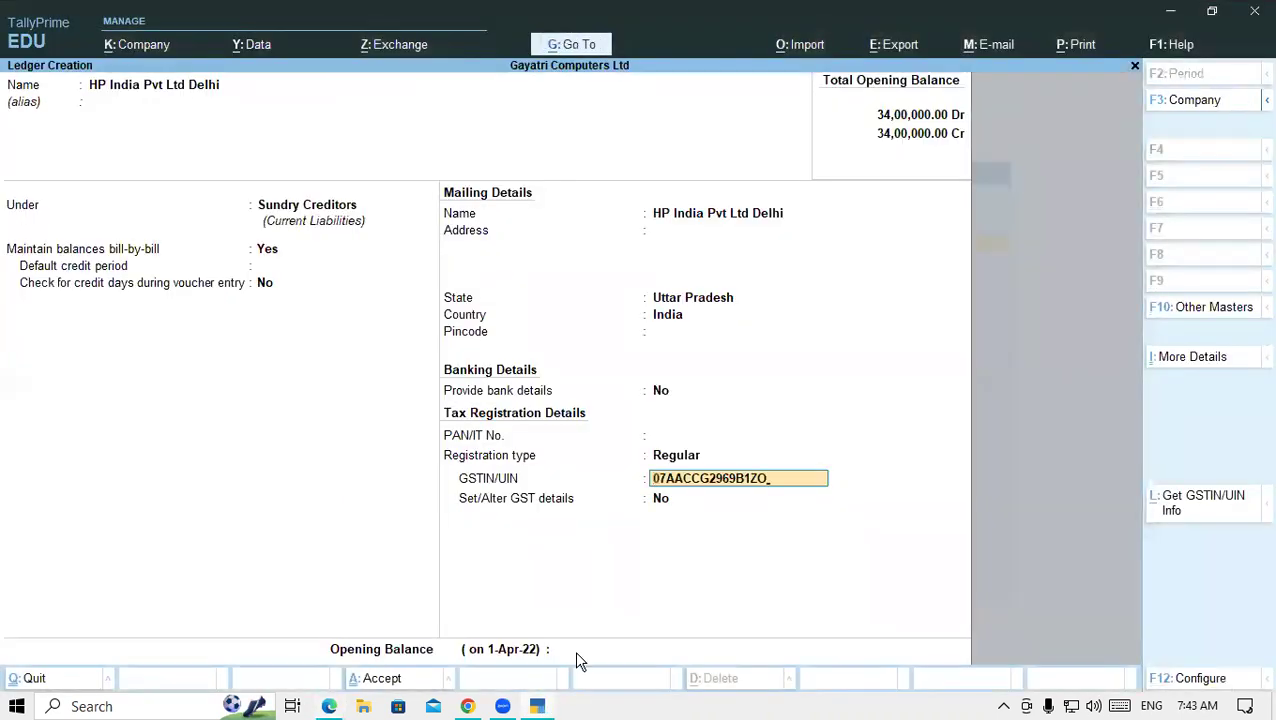
{"action": "key", "text": "Return"}
{"action": "key", "text": "Return"}
{"action": "key", "text": "Return"}
{"action": "key", "text": "y"}
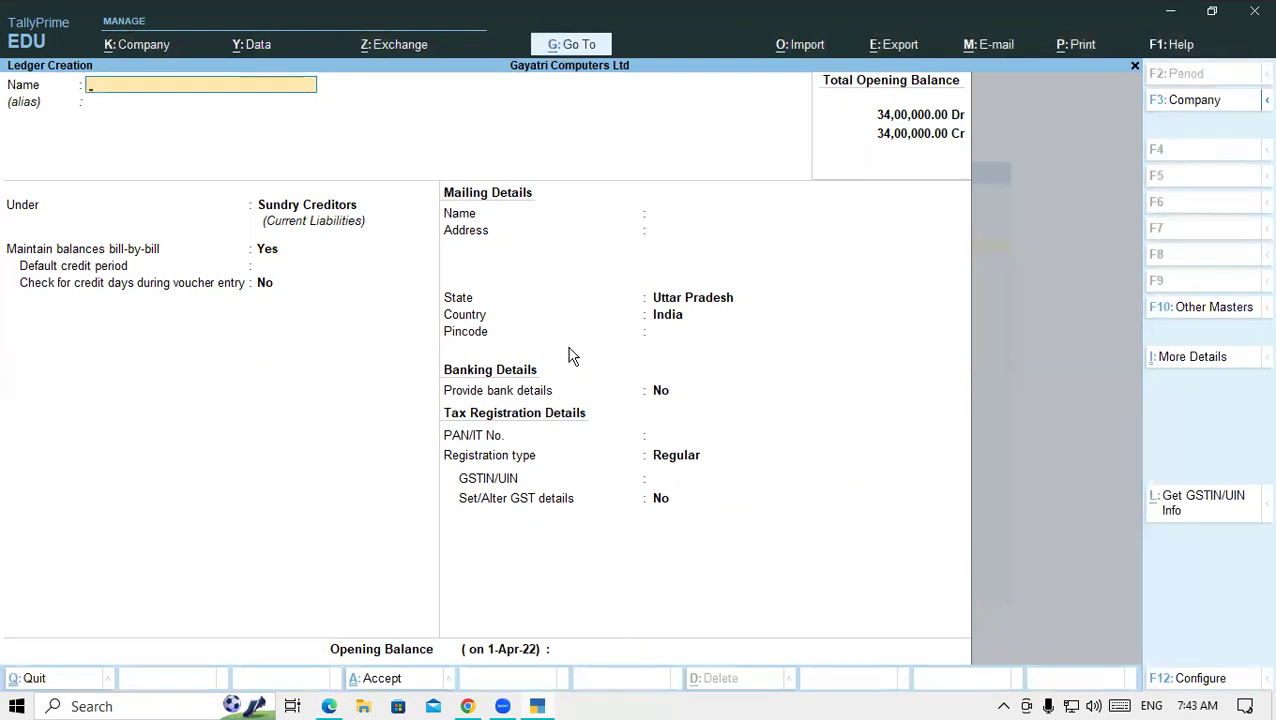
{"action": "left_click", "coordinate": [335, 706]}
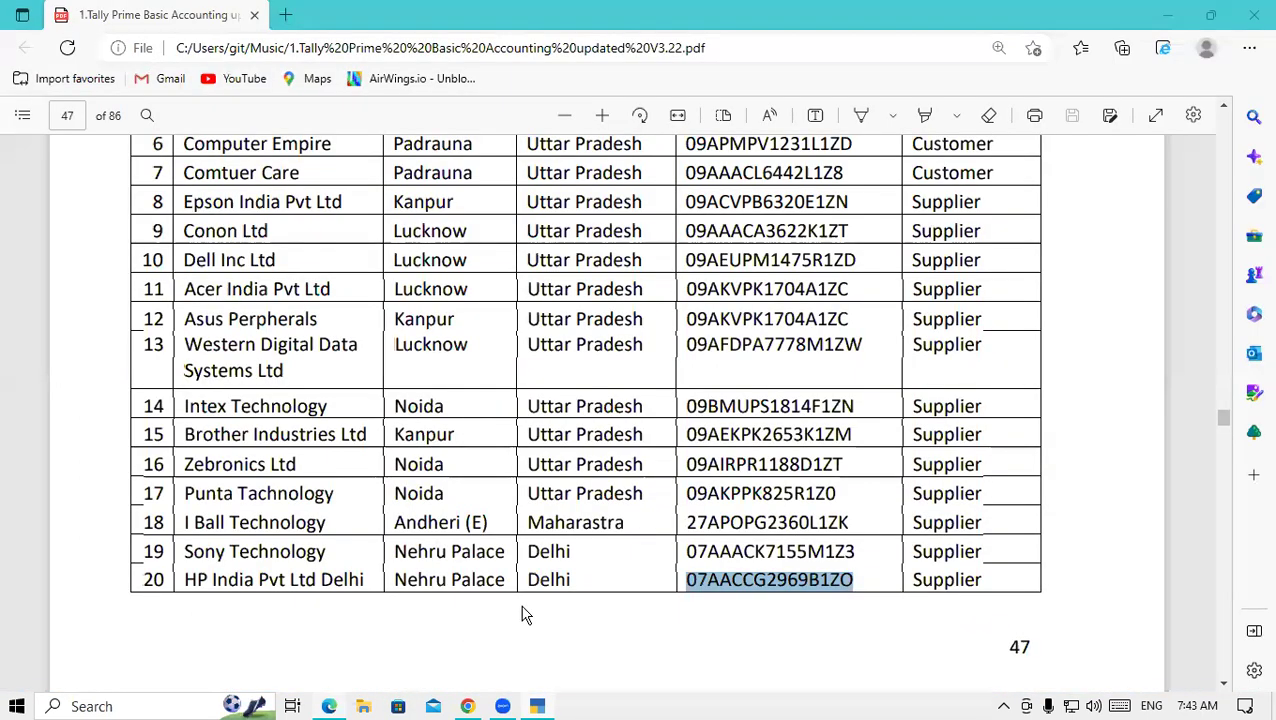
{"action": "scroll", "coordinate": [524, 614], "scroll_direction": "down", "scroll_amount": 5}
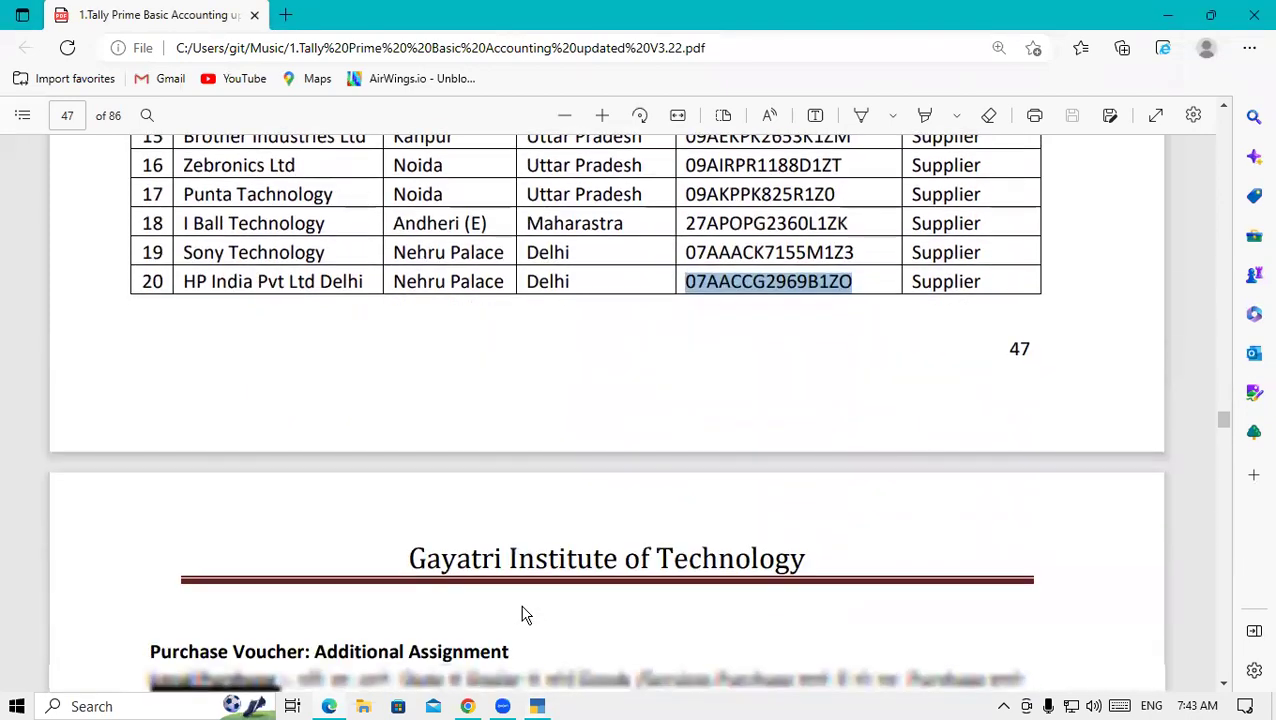
{"action": "scroll", "coordinate": [524, 614], "scroll_direction": "down", "scroll_amount": 1}
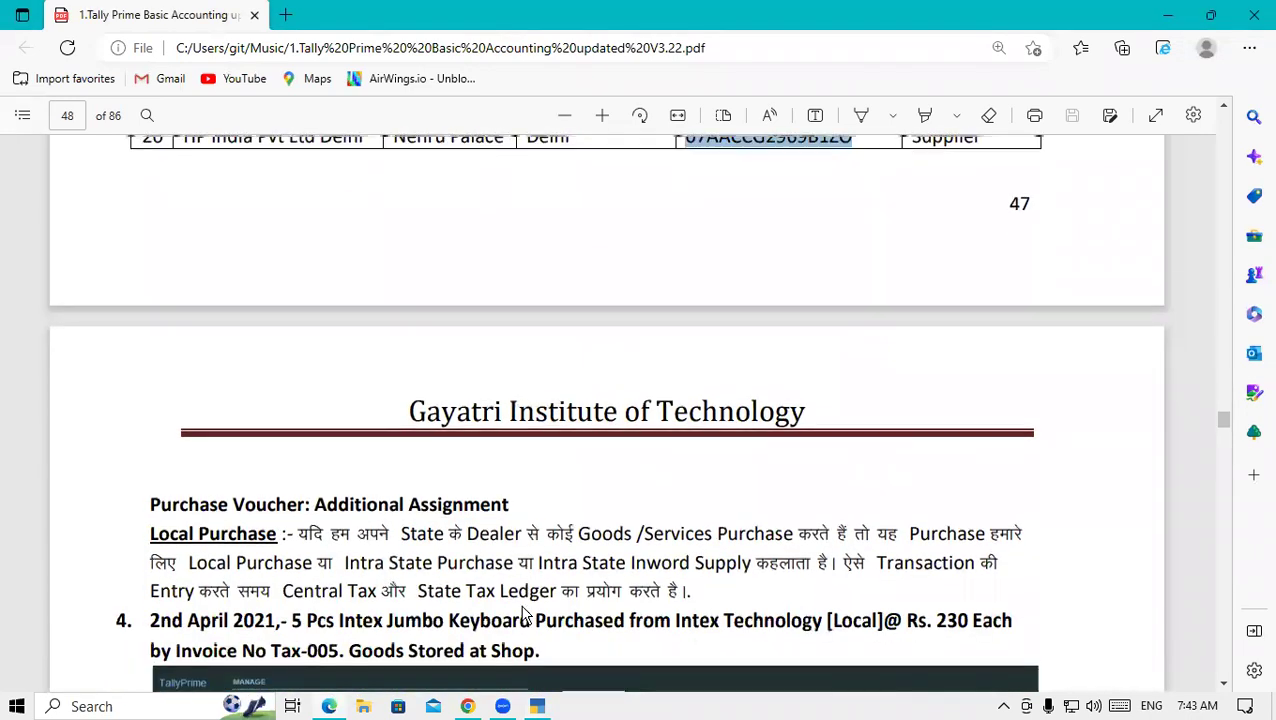
{"action": "scroll", "coordinate": [524, 614], "scroll_direction": "up", "scroll_amount": 1}
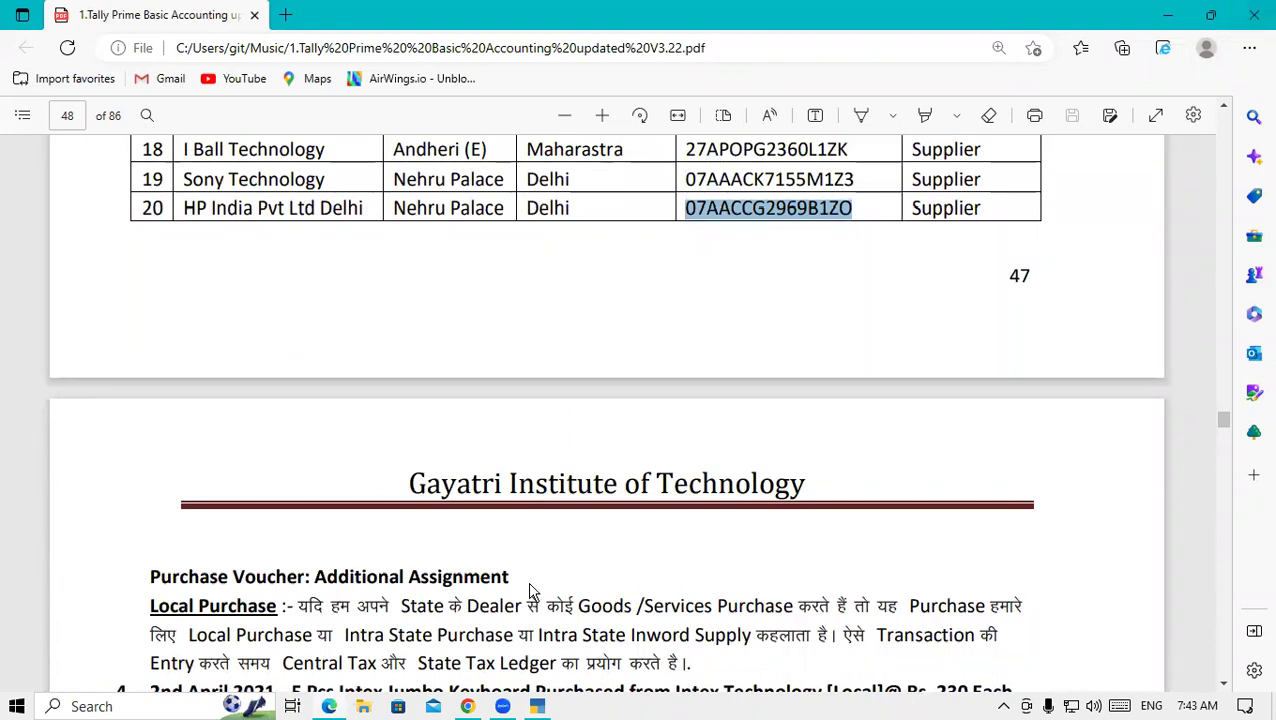
{"action": "left_click", "coordinate": [538, 706]}
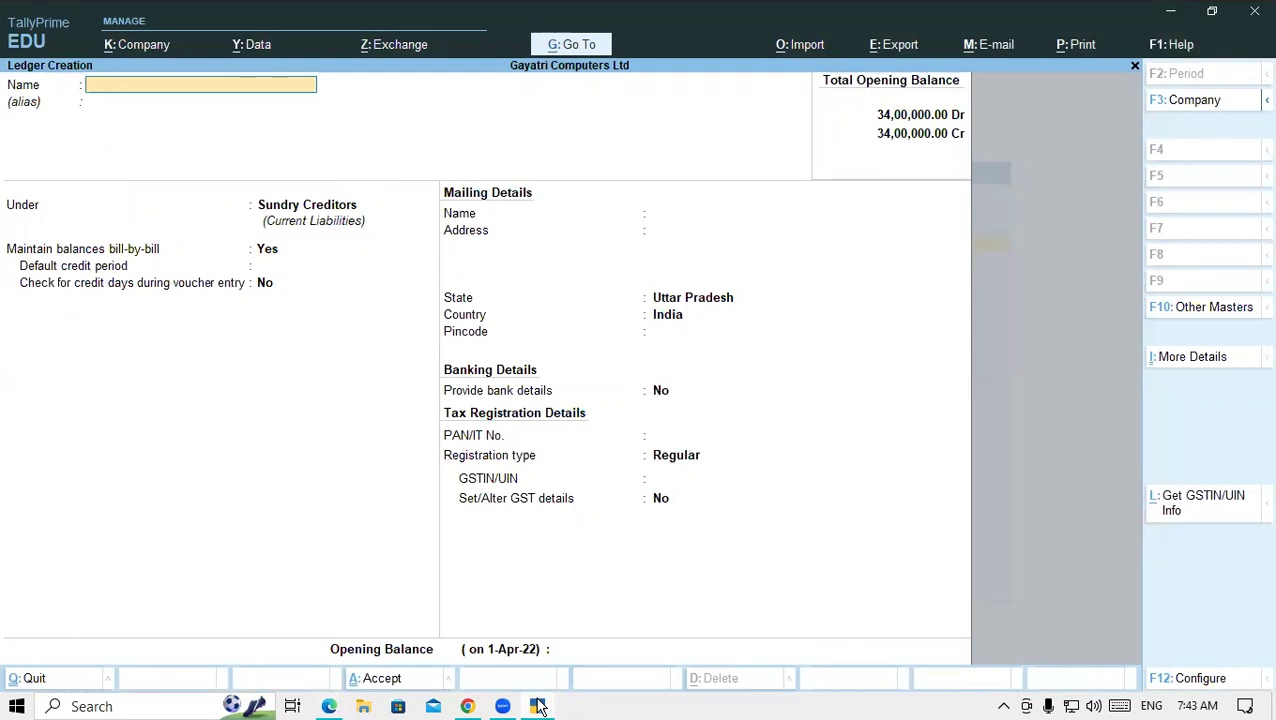
- Name the new ledger 'LOCAL PURCHASE', correcting the typing mistakes
{"action": "type", "text": "LOCAL PURCHASE"}
{"action": "key", "text": "Return"}
{"action": "key", "text": "Return"}
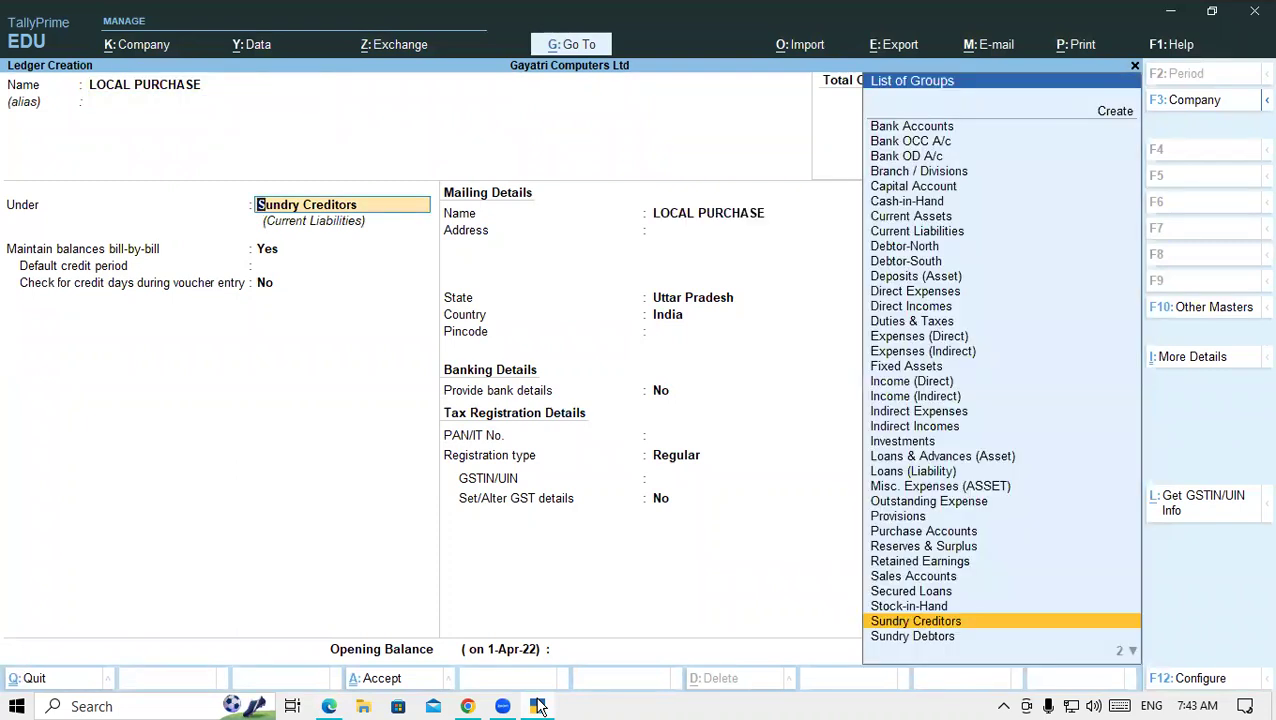
- Put the ledger under Purchase Accounts with Goods as supply type and save it
{"action": "type", "text": "PUR"}
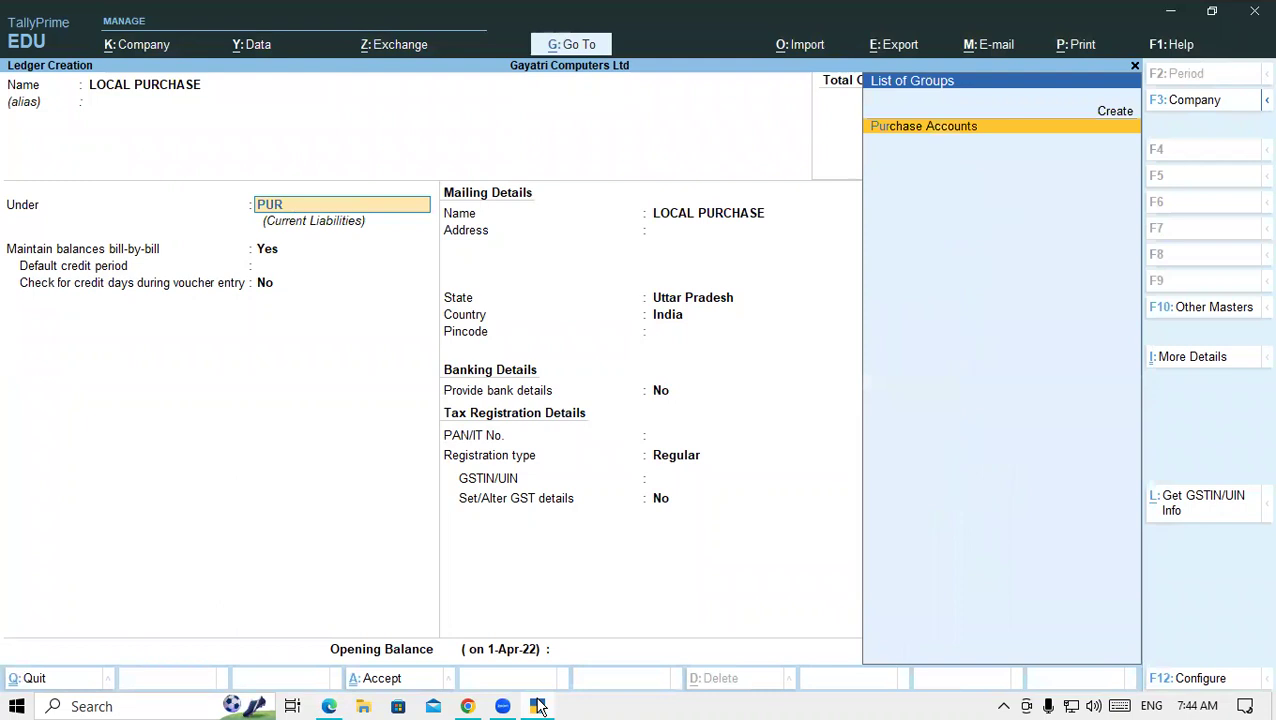
{"action": "key", "text": "Return"}
{"action": "key", "text": "Return"}
{"action": "key", "text": "Return"}
{"action": "key", "text": "Return"}
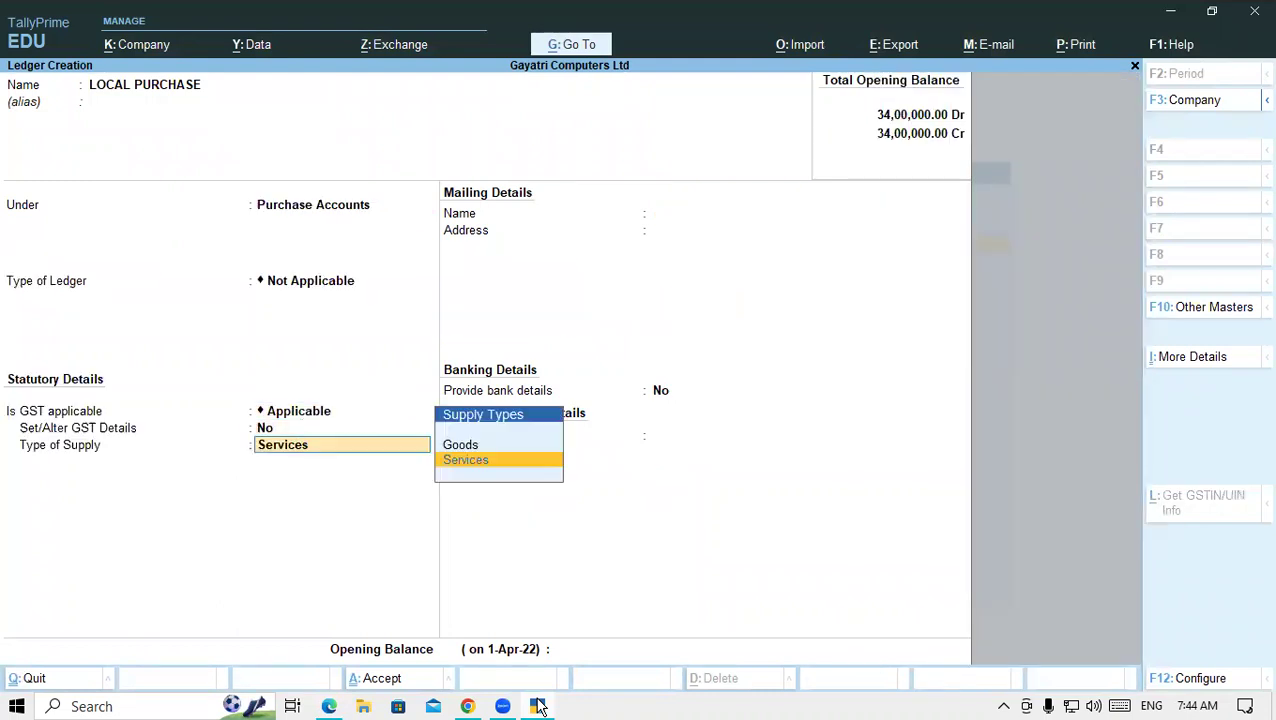
{"action": "key", "text": "Up"}
{"action": "key", "text": "Return"}
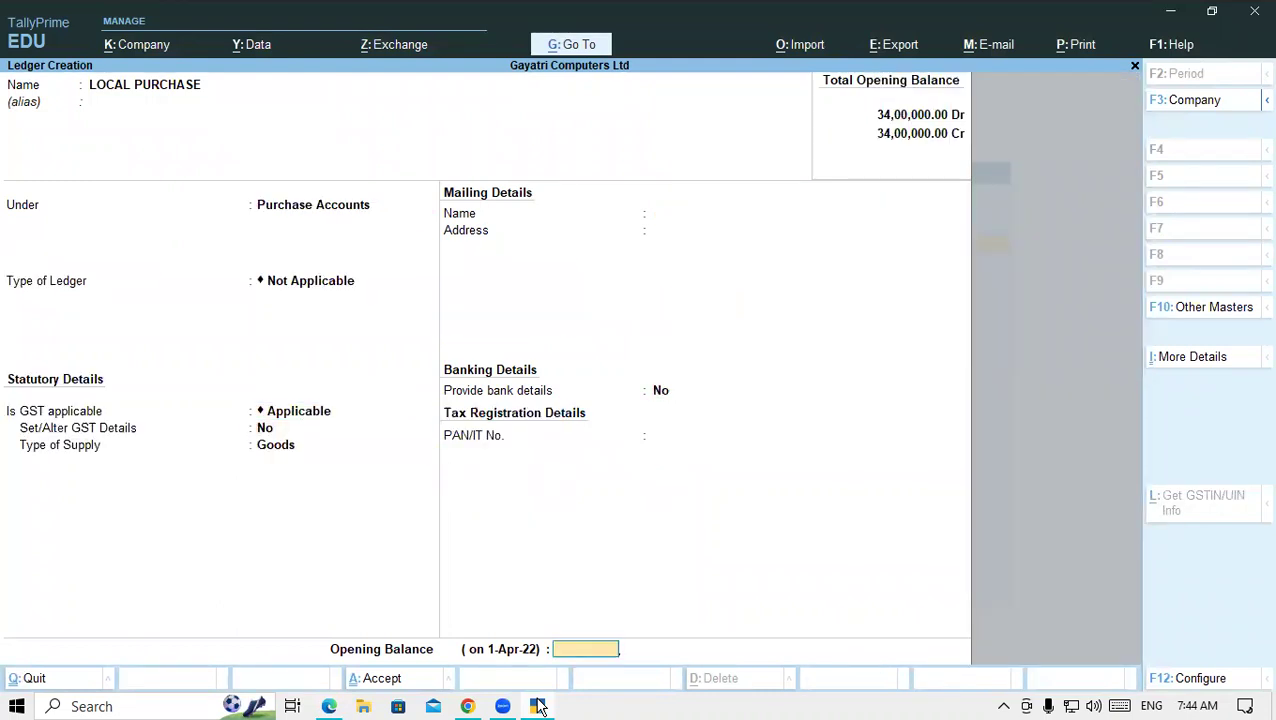
{"action": "key", "text": "Return"}
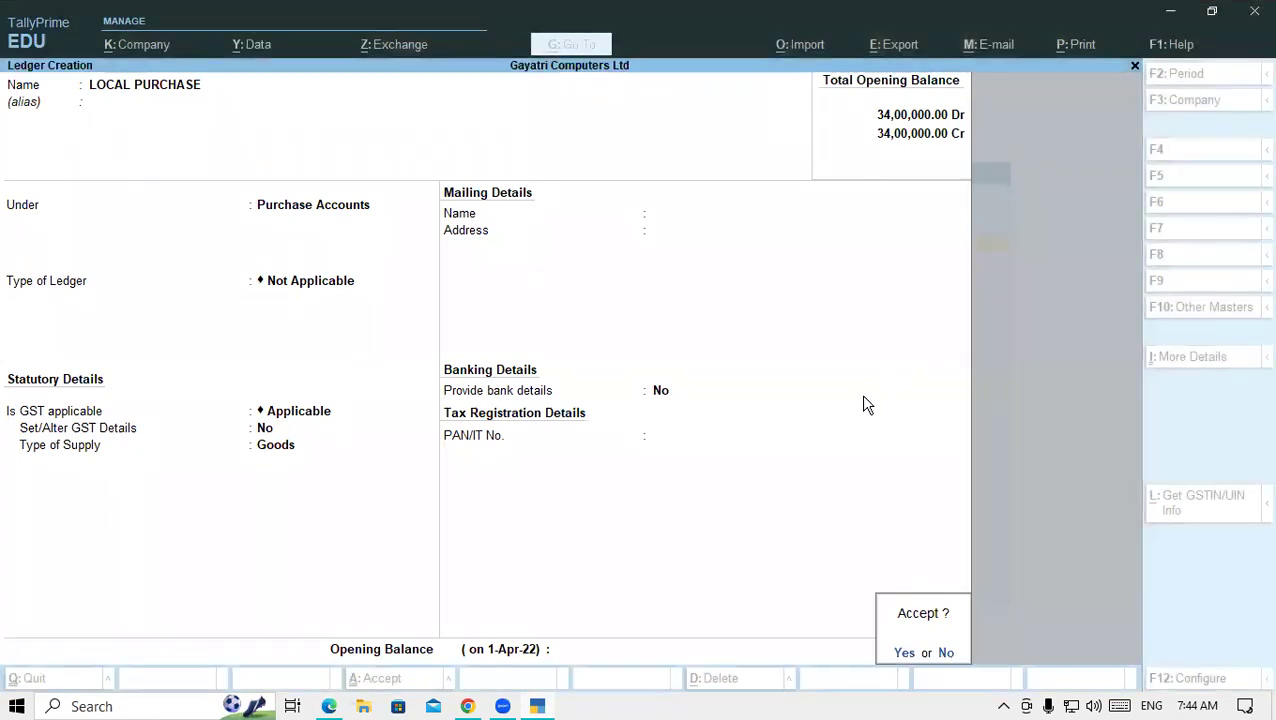
{"action": "key", "text": "y"}
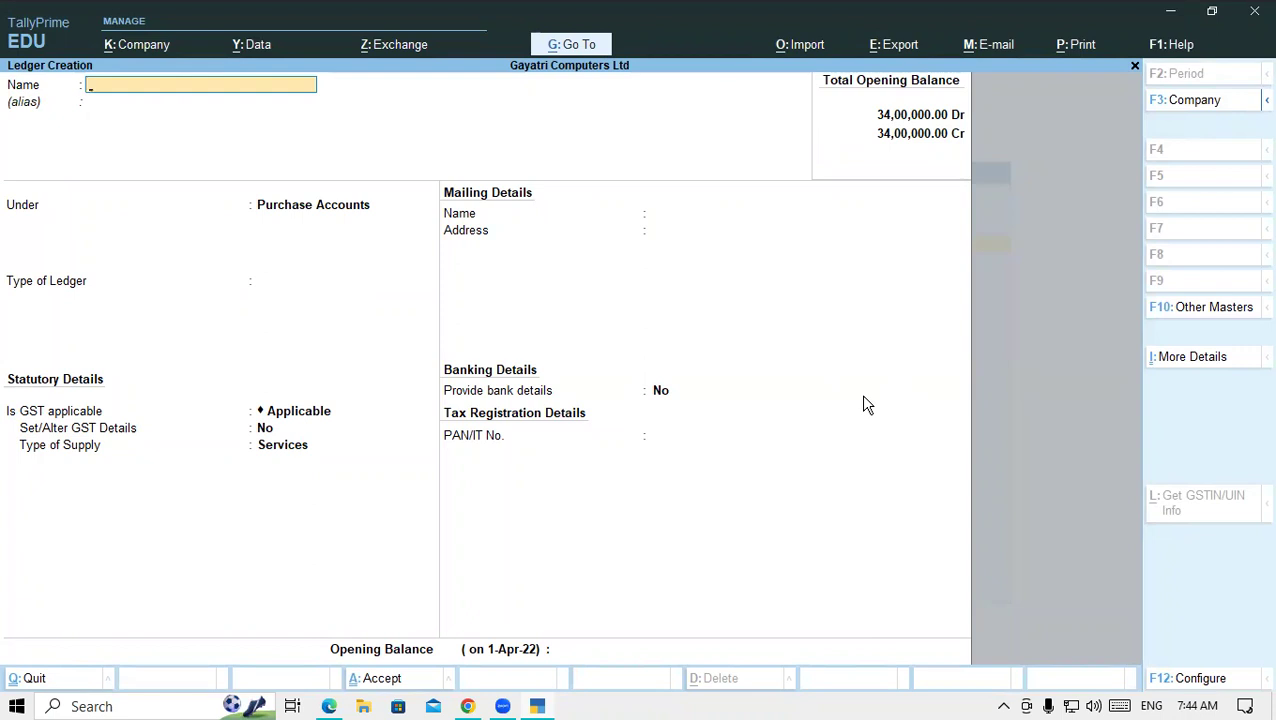
{"action": "key", "text": "Escape"}
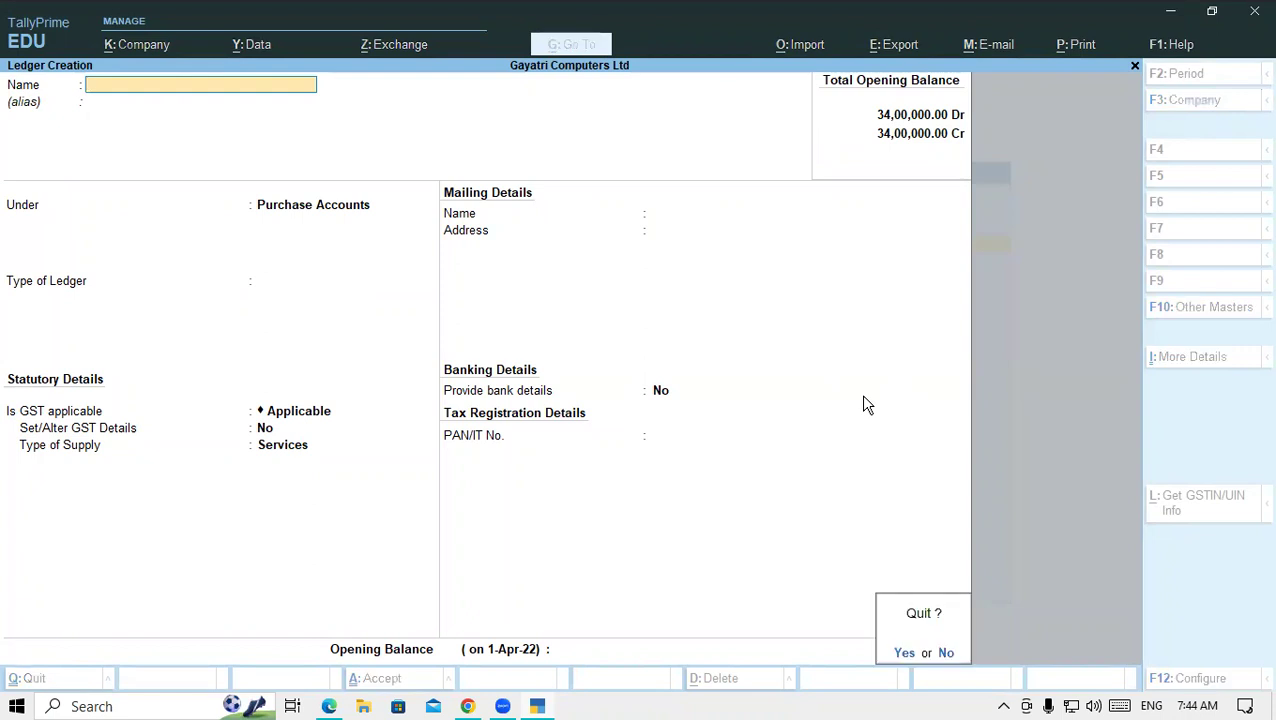
- Back out of the ledger creation screens to the Gateway of Tally
{"action": "key", "text": "y"}
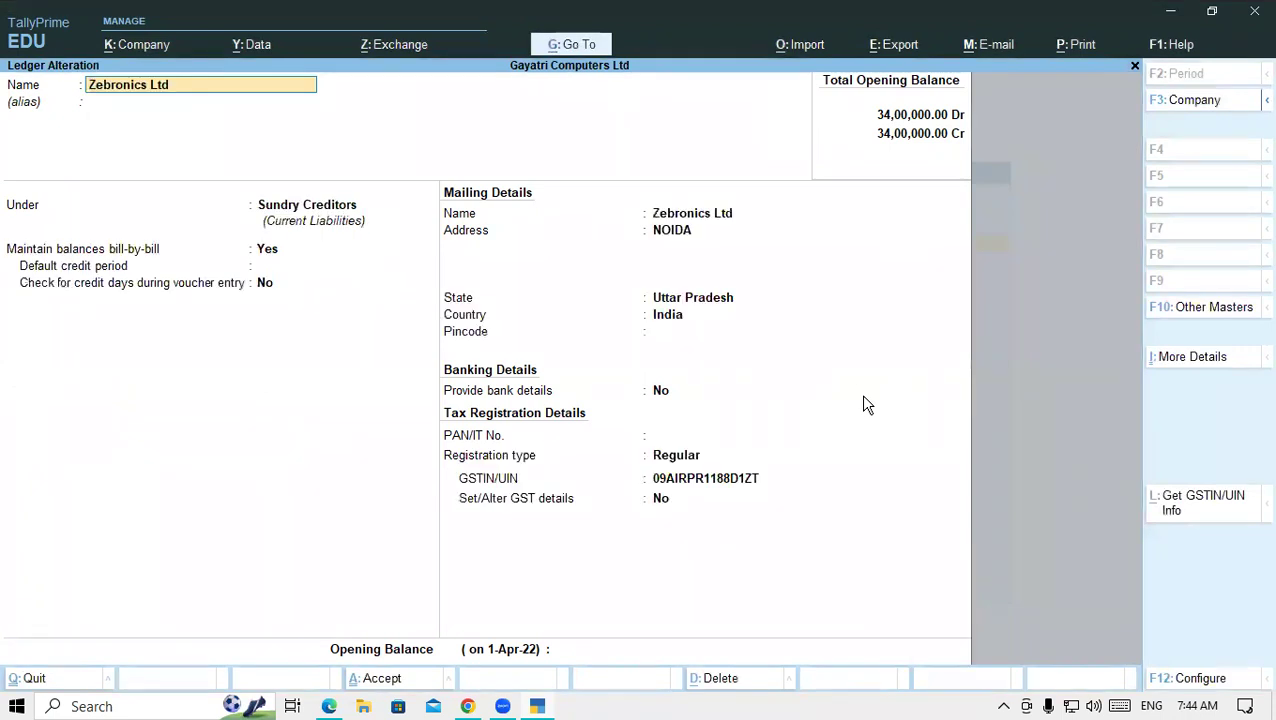
{"action": "key", "text": "Escape"}
{"action": "key", "text": "y"}
{"action": "key", "text": "Escape"}
{"action": "key", "text": "y"}
{"action": "key", "text": "Escape"}
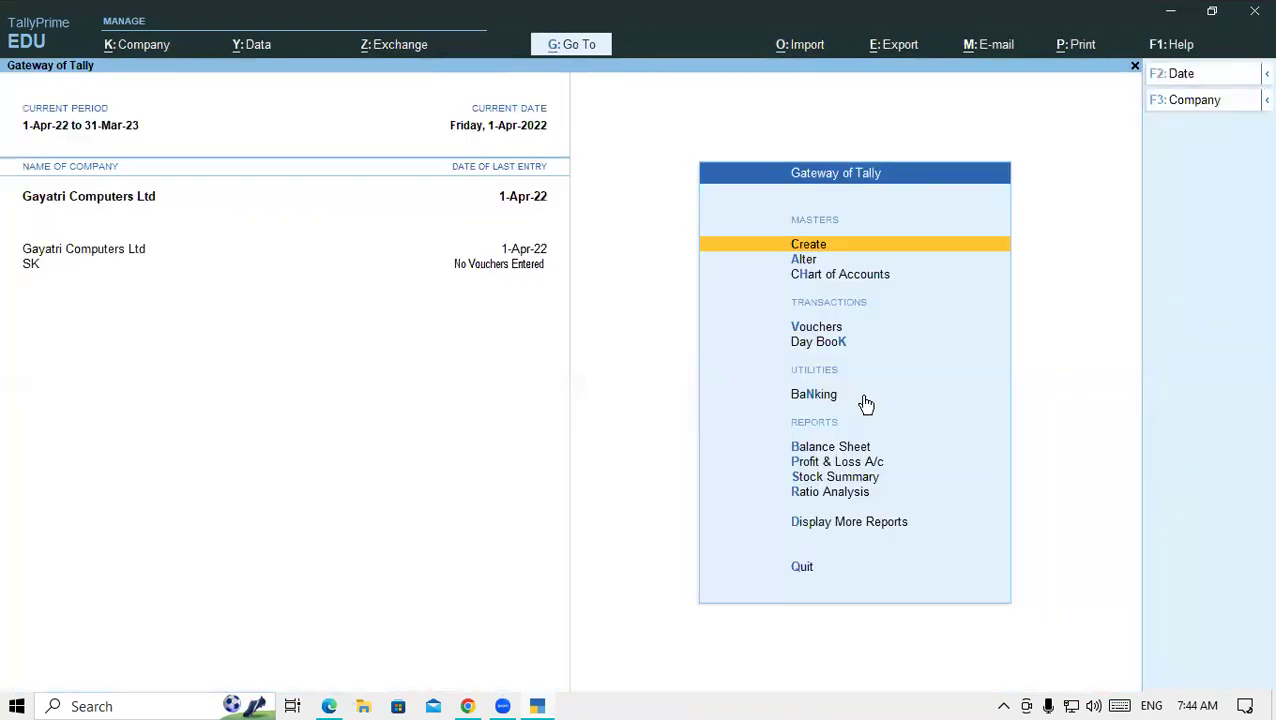
- Open the LOCAL PURCHASE ledger for alteration, filtering the ledger list with 'LO'
{"action": "key", "text": "Down"}
{"action": "key", "text": "Return"}
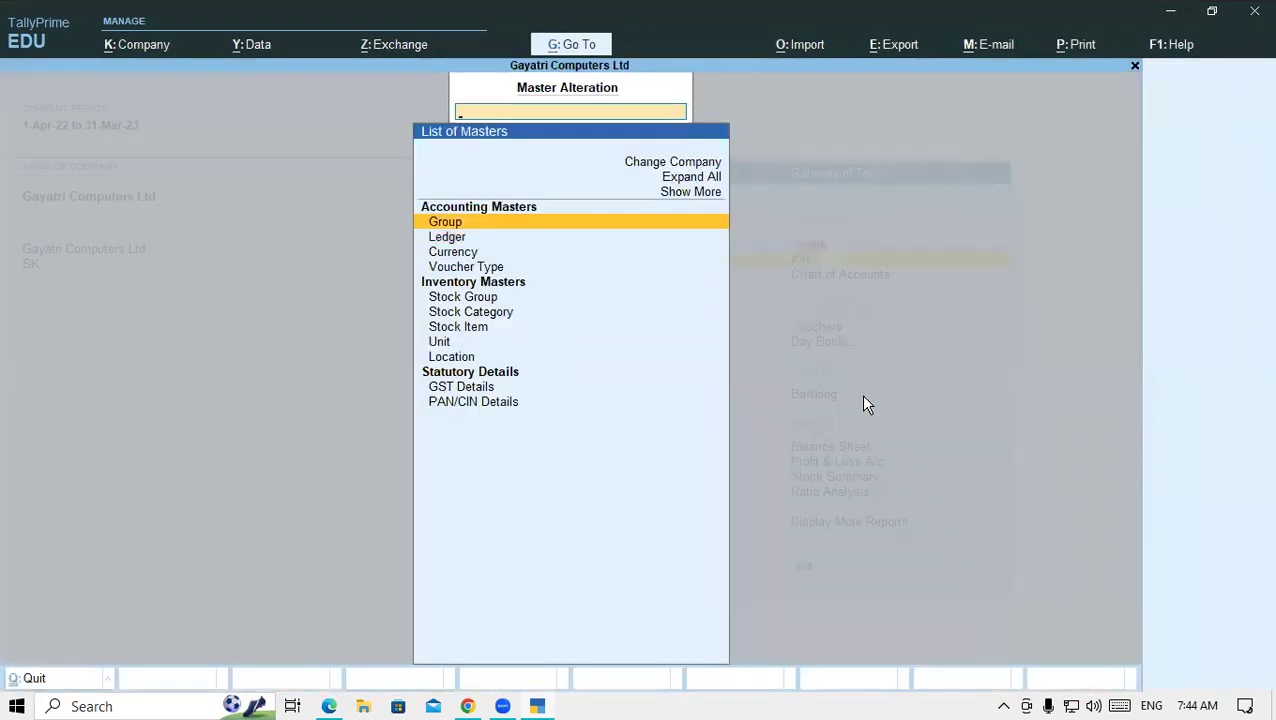
{"action": "key", "text": "Down"}
{"action": "key", "text": "Return"}
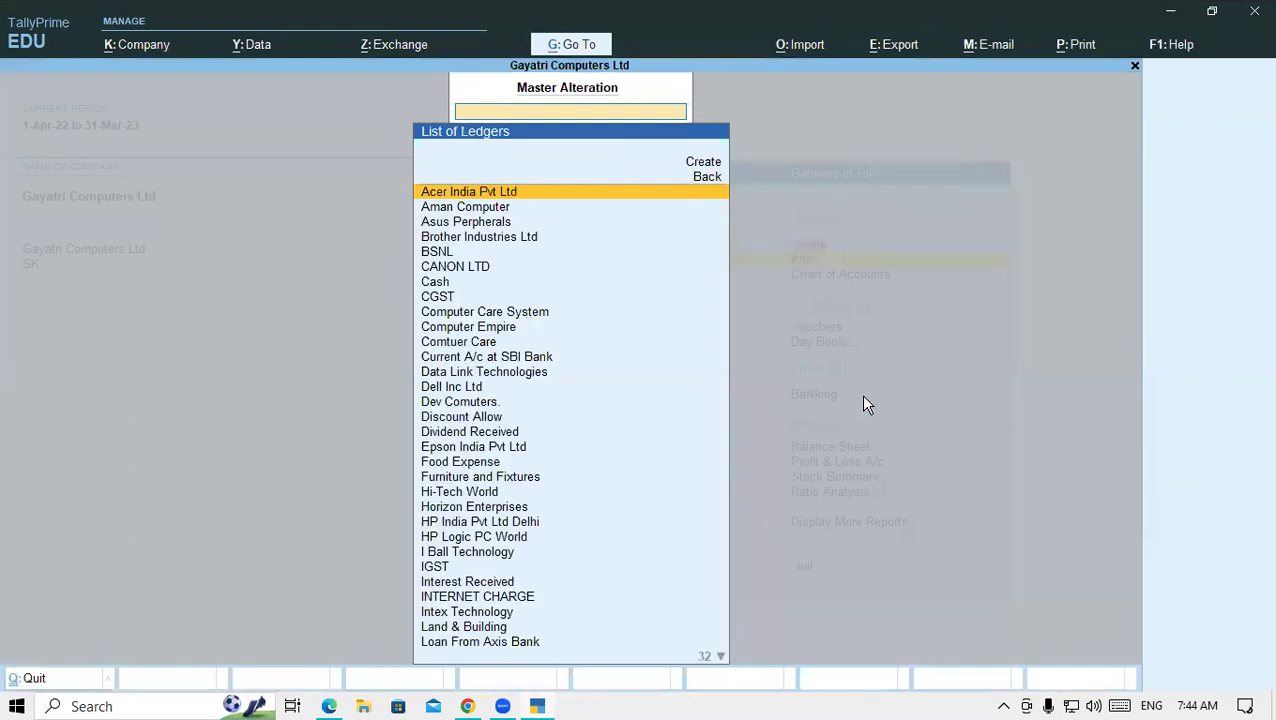
{"action": "type", "text": "LO"}
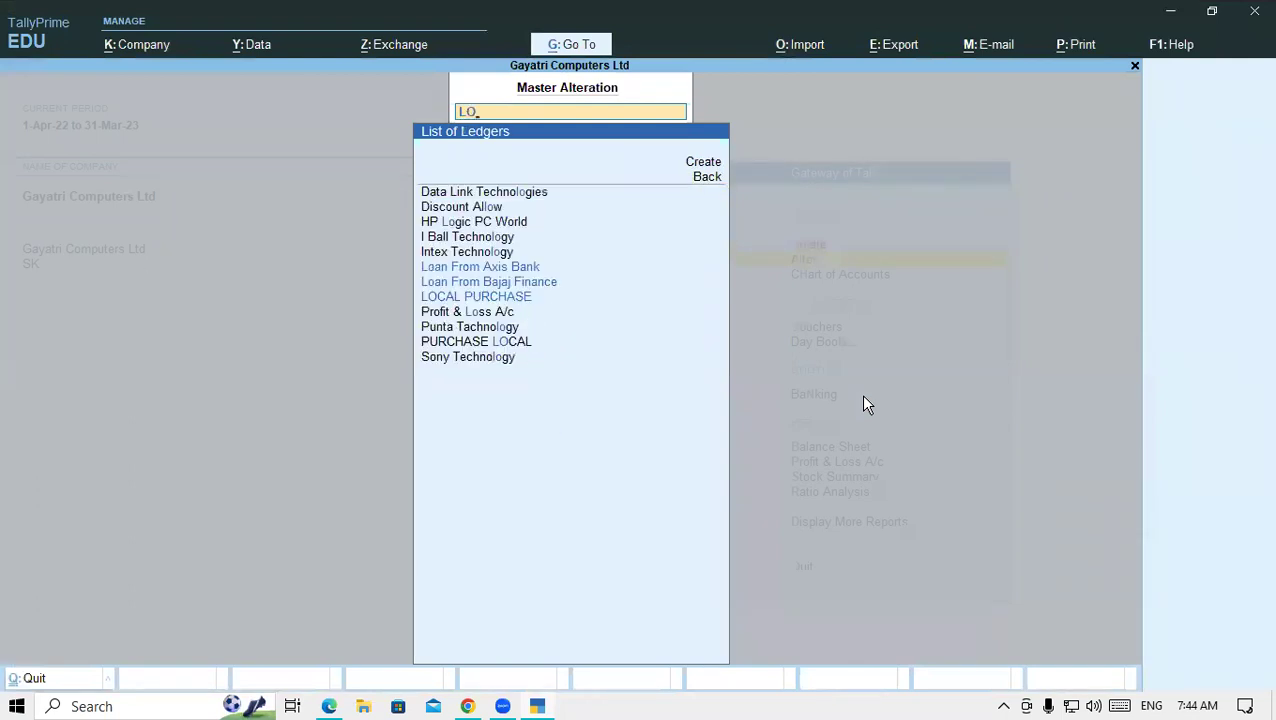
{"action": "key", "text": "Up"}
{"action": "key", "text": "Down"}
{"action": "key", "text": "Return"}
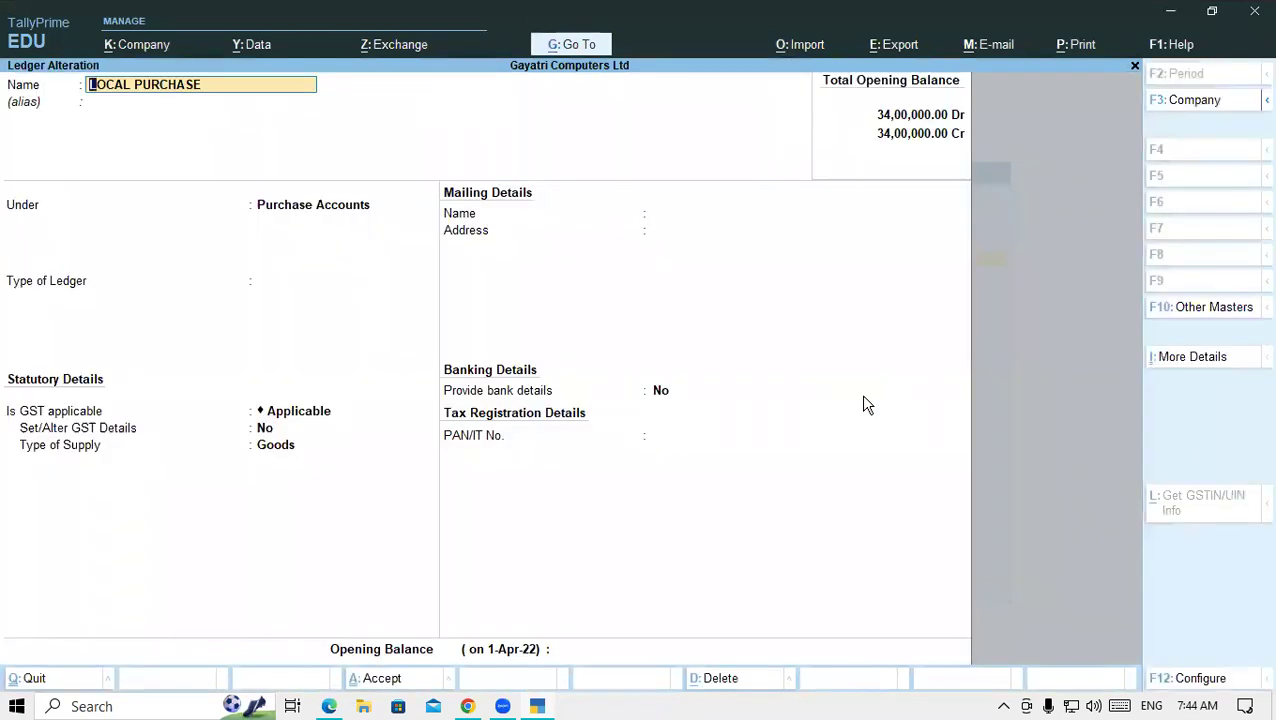
- Try renaming it to PURCHASE LOCAL; dismiss the duplicate-name error and leave unsaved
{"action": "key", "text": "BackSpace"}
{"action": "type", "text": "PURCHASE LO"}
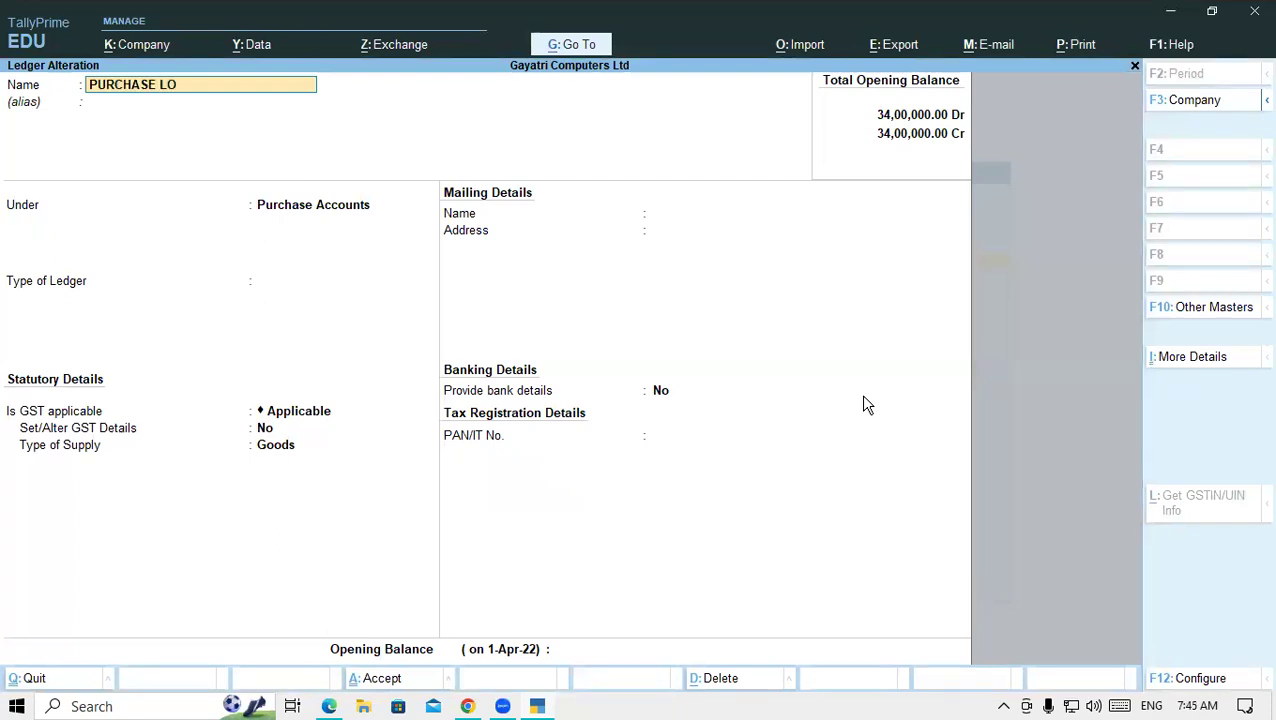
{"action": "type", "text": "CAL"}
{"action": "key", "text": "ctrl+a"}
{"action": "key", "text": "BackSpace"}
{"action": "key", "text": "Escape"}
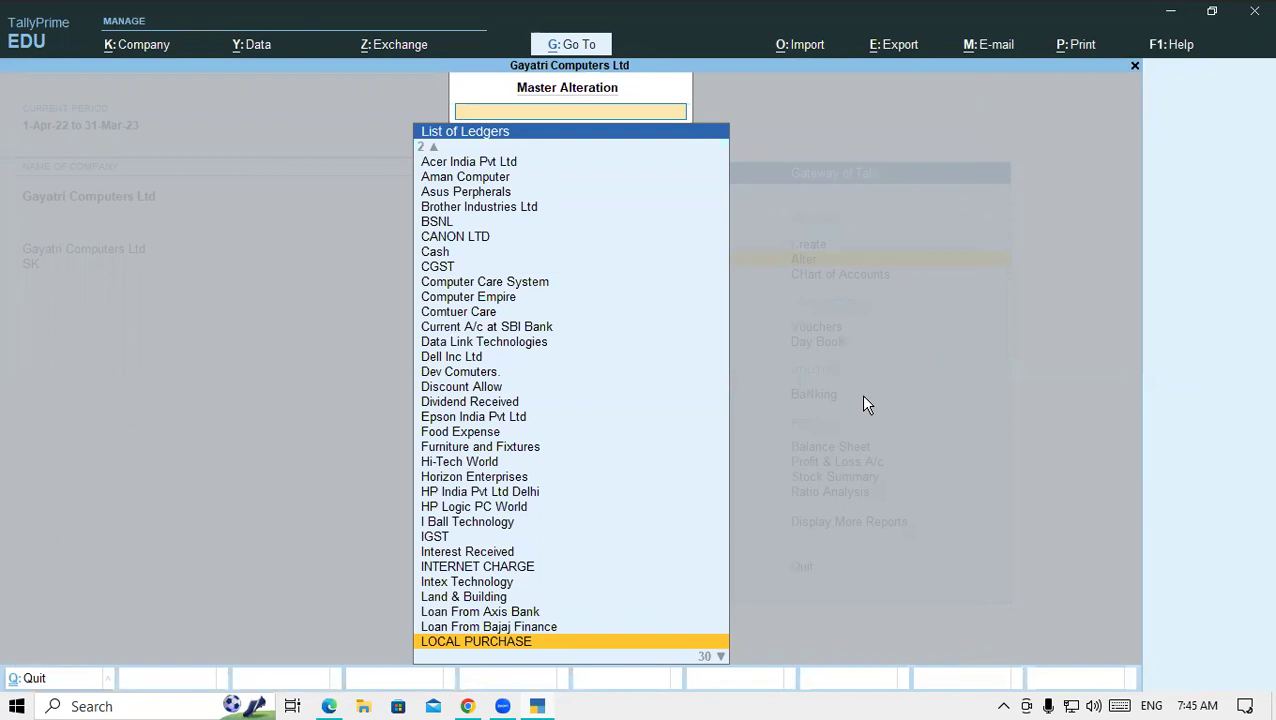
- Delete the LOCAL PURCHASE ledger and return to the Gateway of Tally
{"action": "key", "text": "Return"}
{"action": "key", "text": "alt+d"}
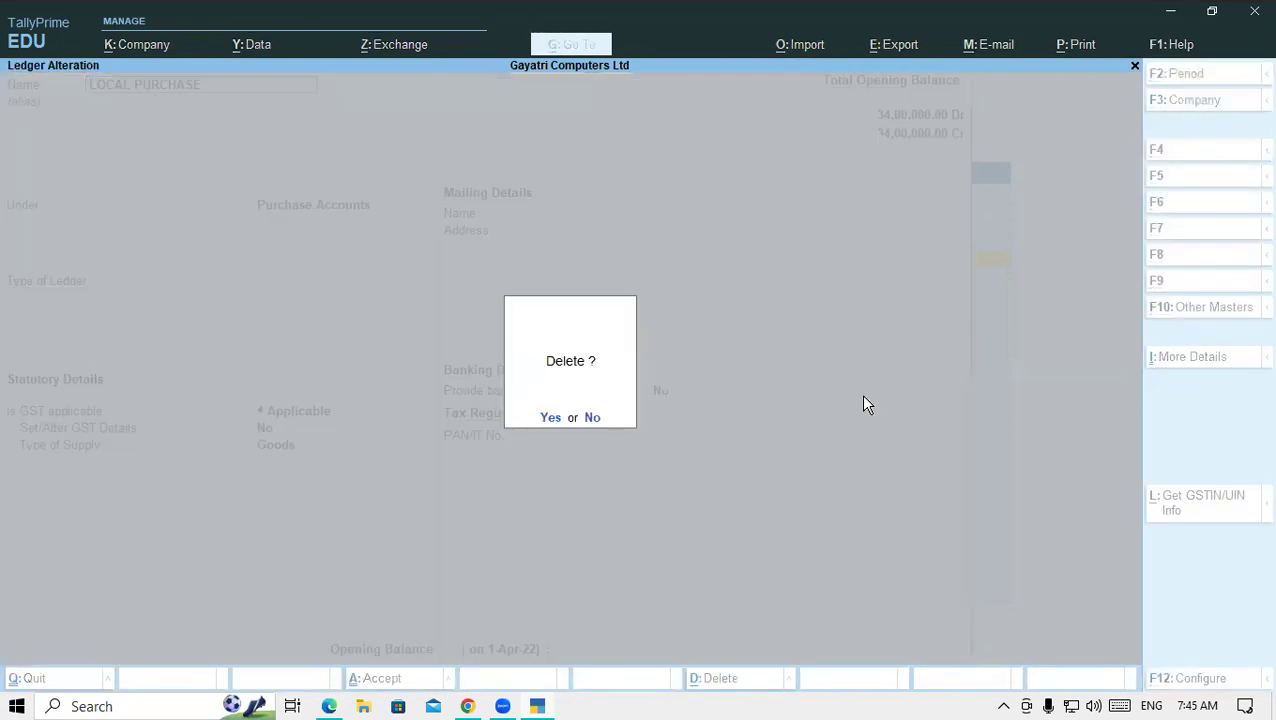
{"action": "key", "text": "y"}
{"action": "key", "text": "Escape"}
{"action": "key", "text": "Escape"}
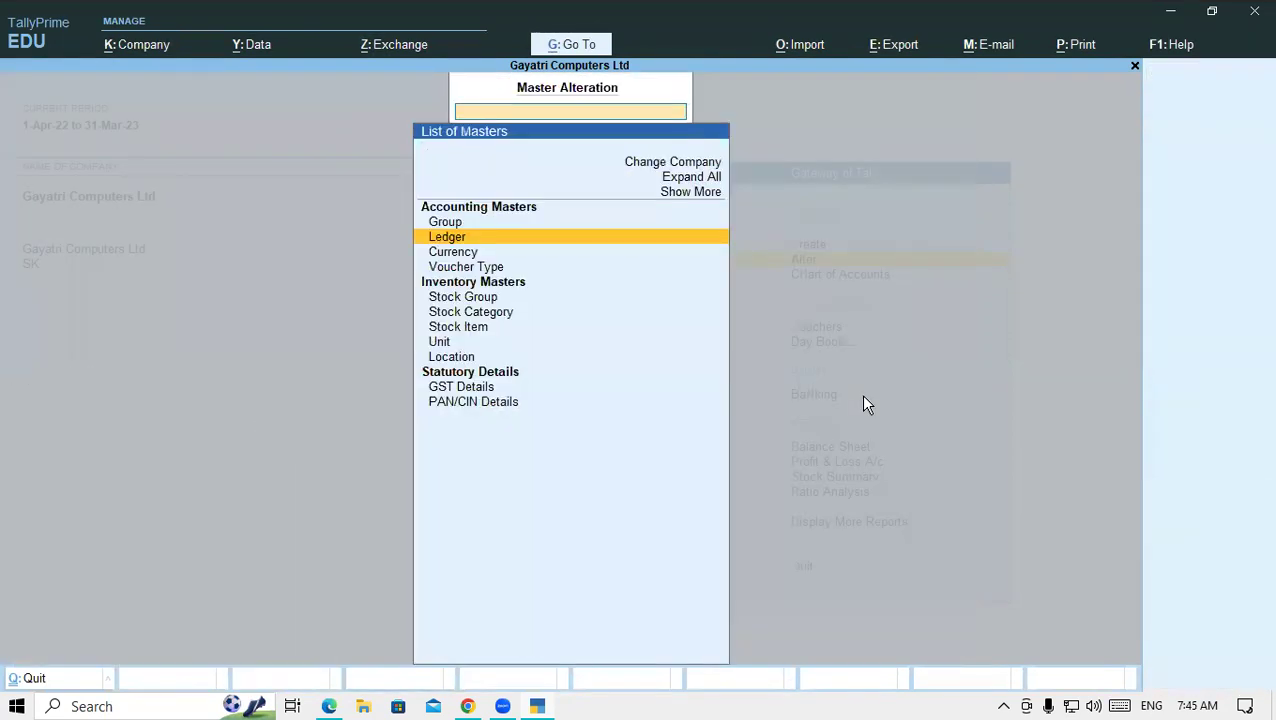
- Attempt to create a PURCHASE LOCAL ledger, then abandon it after the name-already-exists error
{"action": "key", "text": "Up"}
{"action": "key", "text": "Return"}
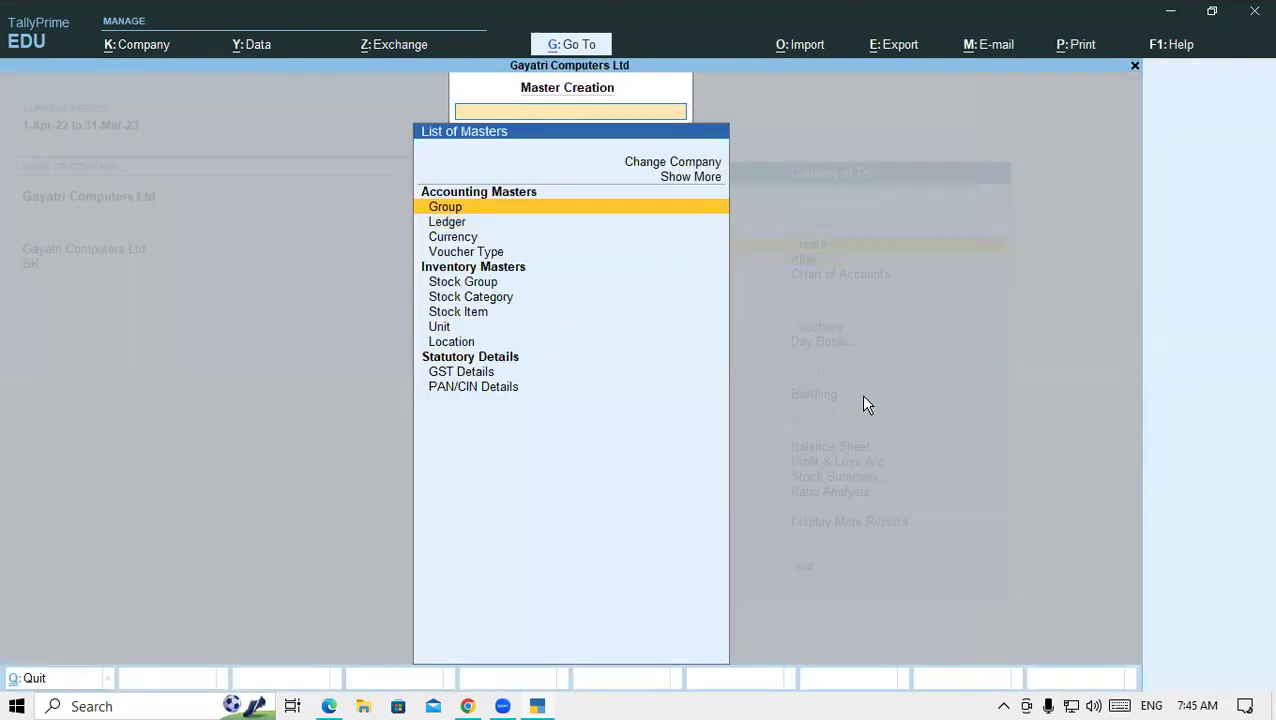
{"action": "key", "text": "Down"}
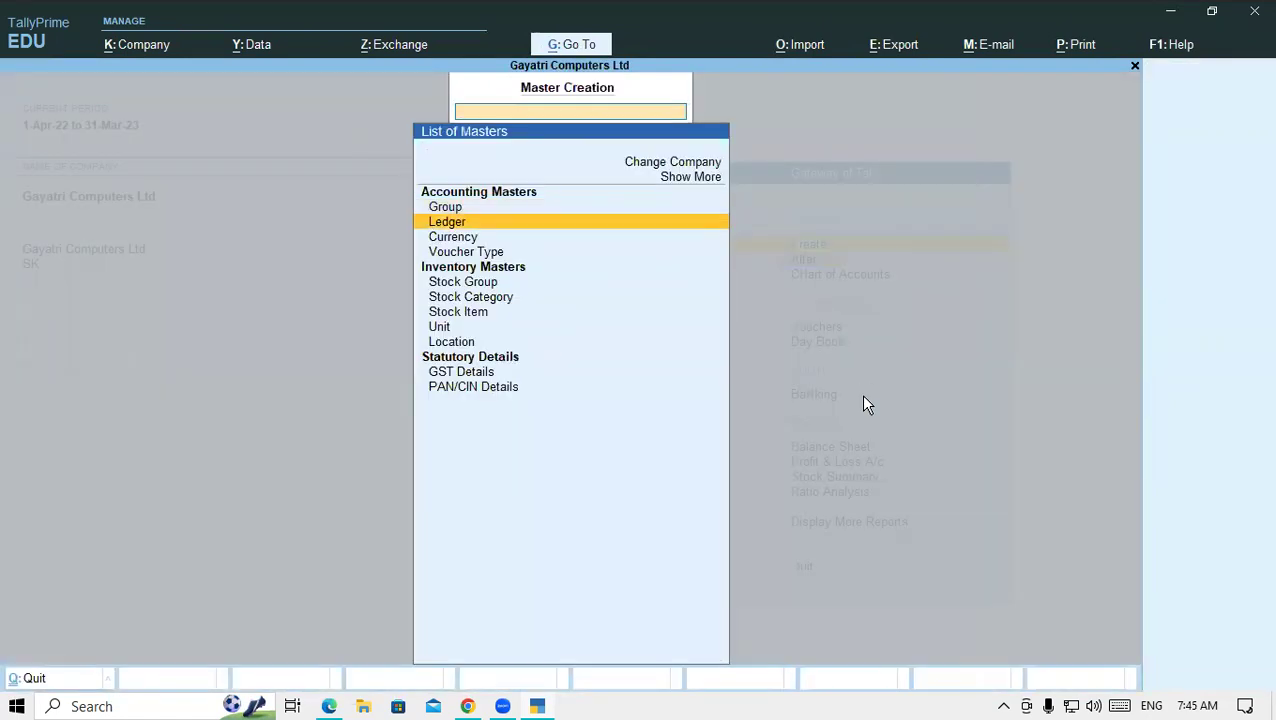
{"action": "key", "text": "Return"}
{"action": "type", "text": "P"}
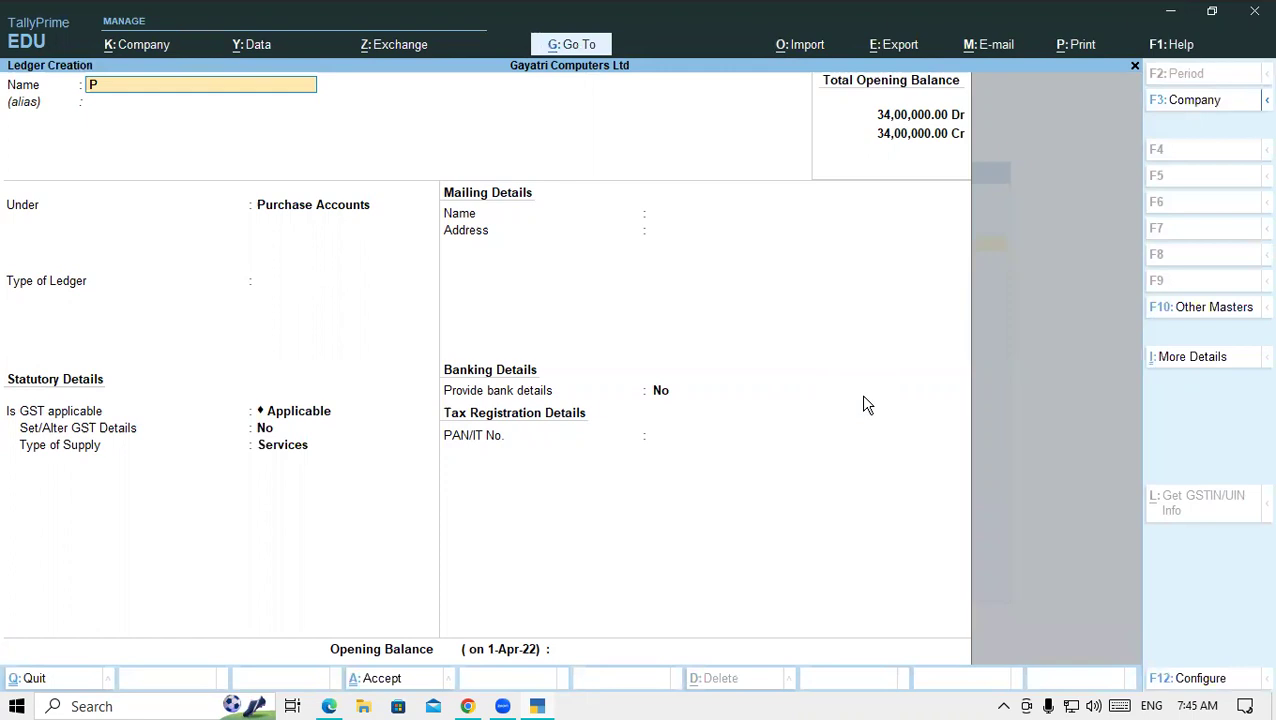
{"action": "type", "text": "URCHASE LOCAL"}
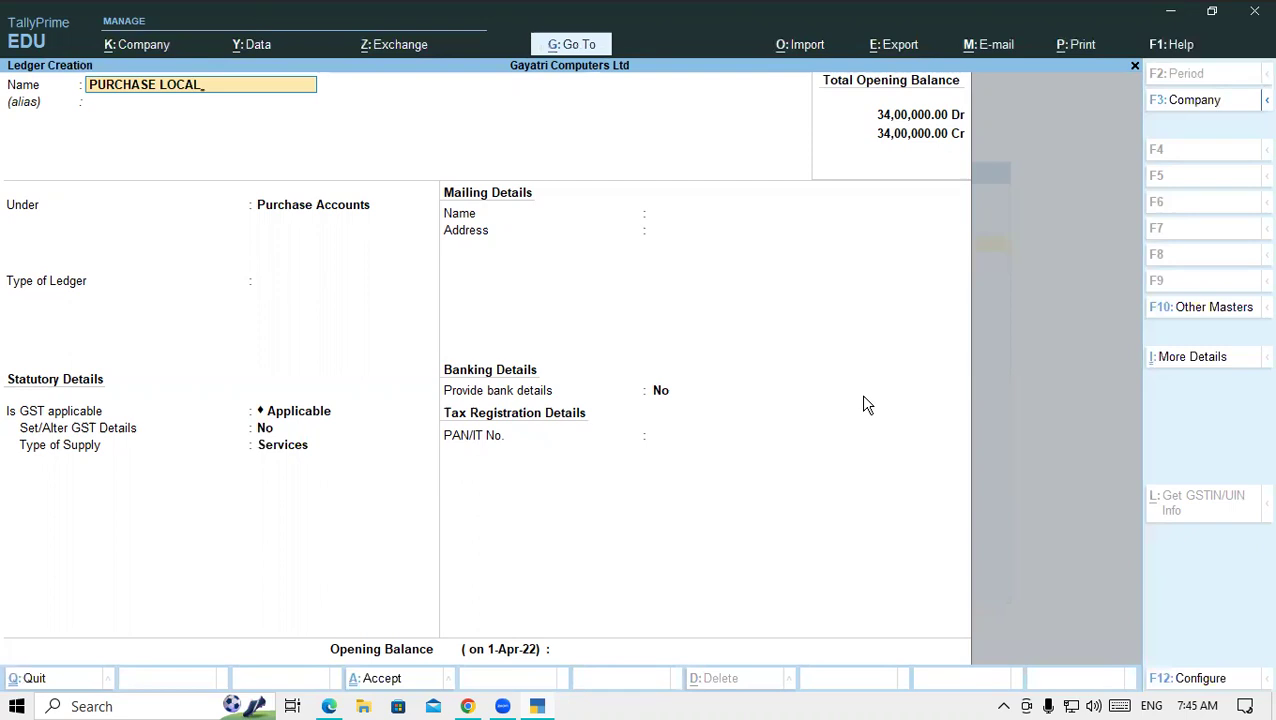
{"action": "key", "text": "Return"}
{"action": "key", "text": "Escape"}
{"action": "key", "text": "BackSpace"}
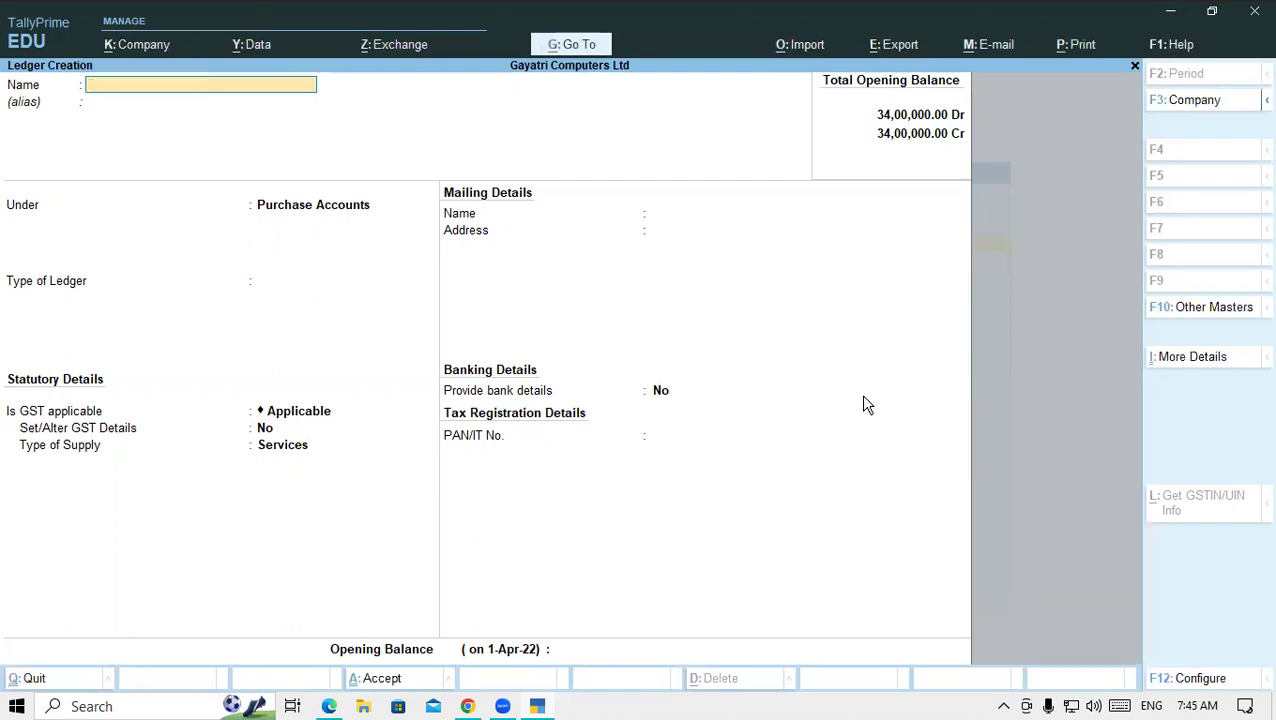
{"action": "key", "text": "Escape"}
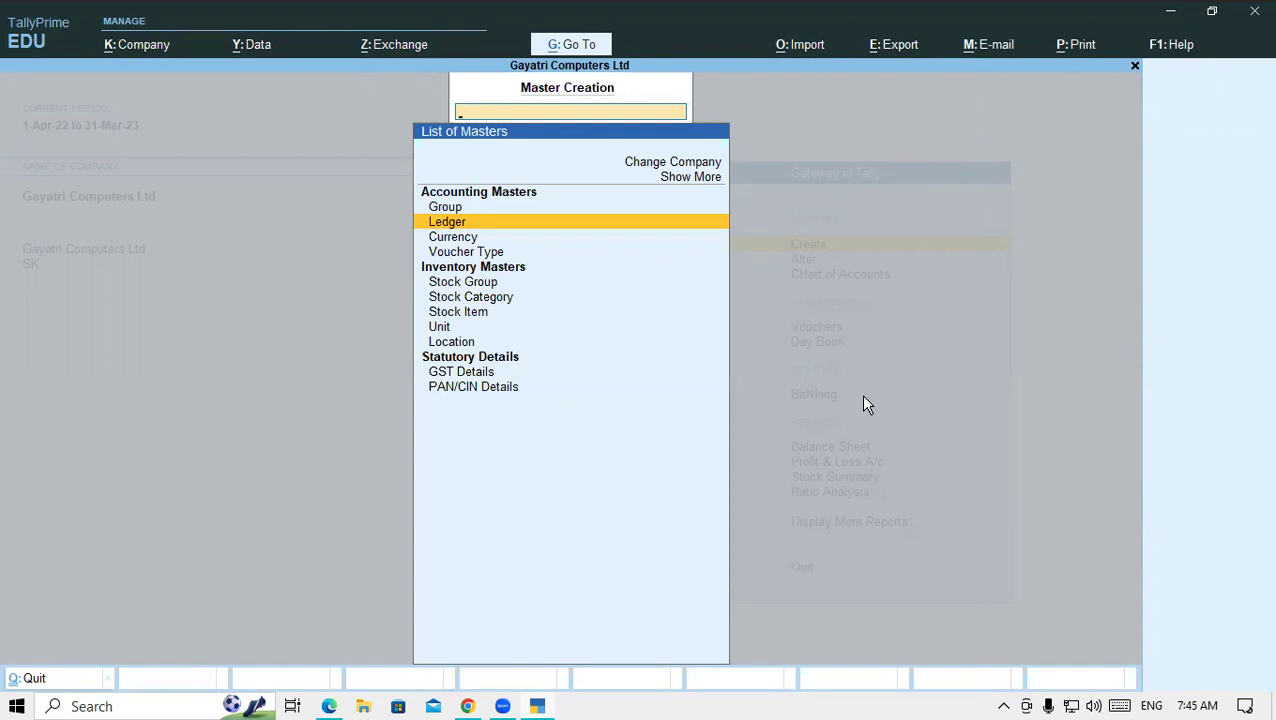
- Return to the Gateway and open the list of ledgers under Alter
{"action": "key", "text": "Return"}
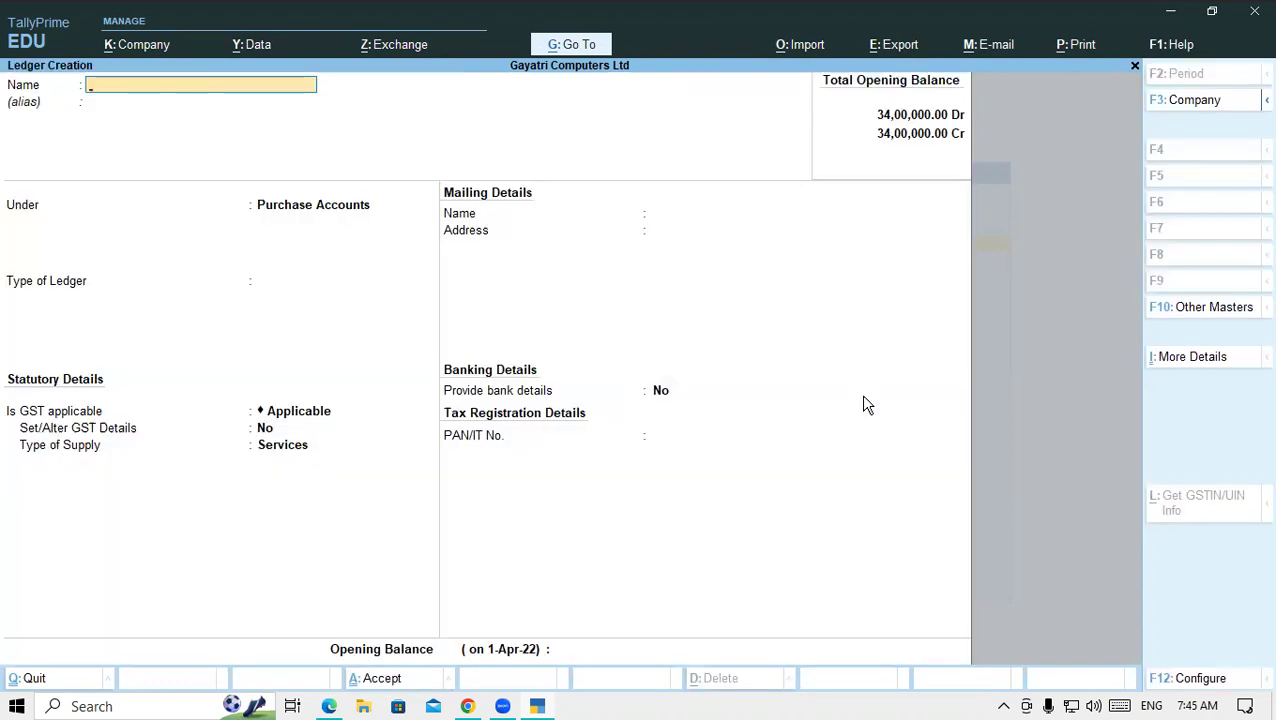
{"action": "key", "text": "Escape"}
{"action": "key", "text": "Escape"}
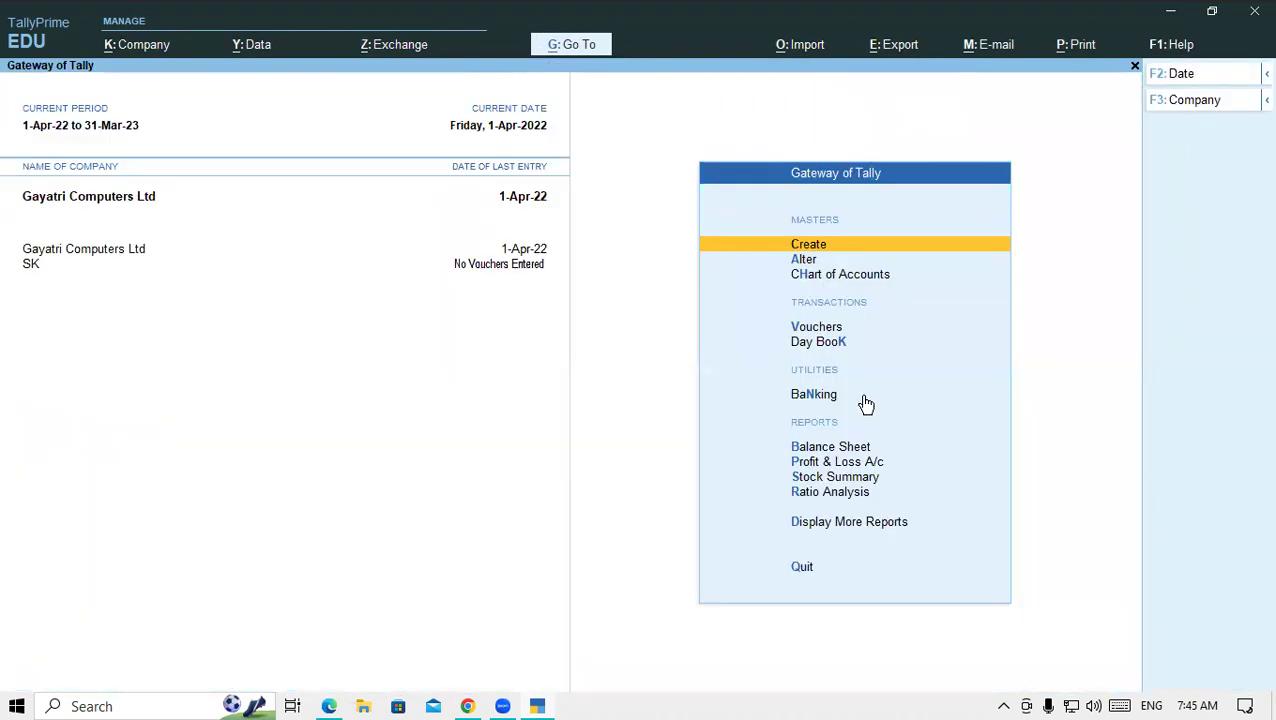
{"action": "key", "text": "Down"}
{"action": "key", "text": "Return"}
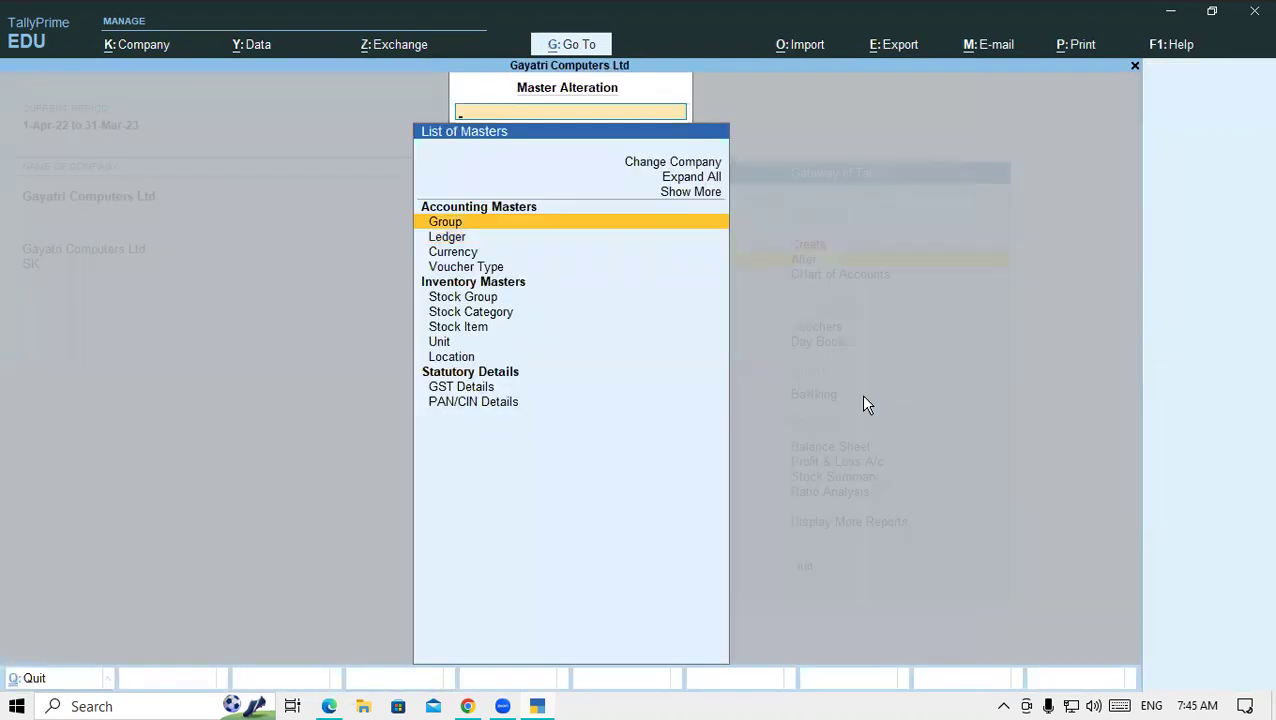
{"action": "key", "text": "Down"}
{"action": "key", "text": "Return"}
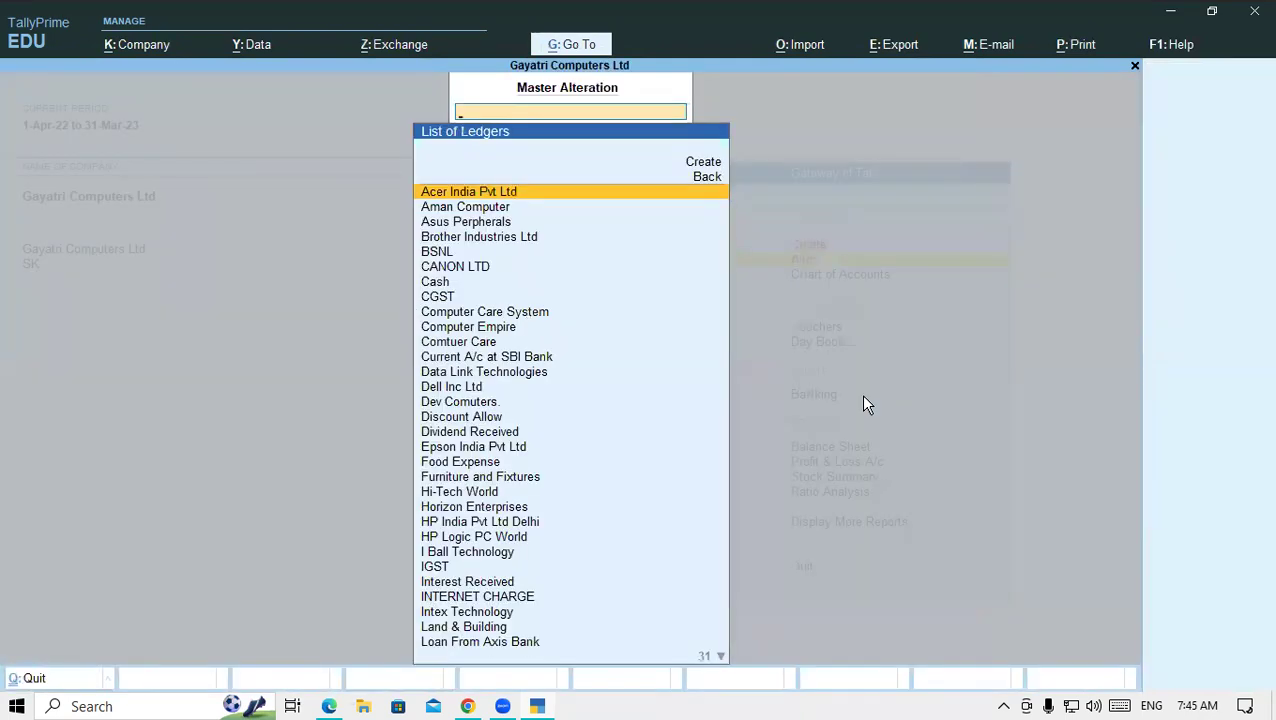
- Filter with 'PU' to review PURCHASE LOCAL, PURCHASE A/C and PURCHASE INTERSTATE, then close the lists
{"action": "type", "text": "PU"}
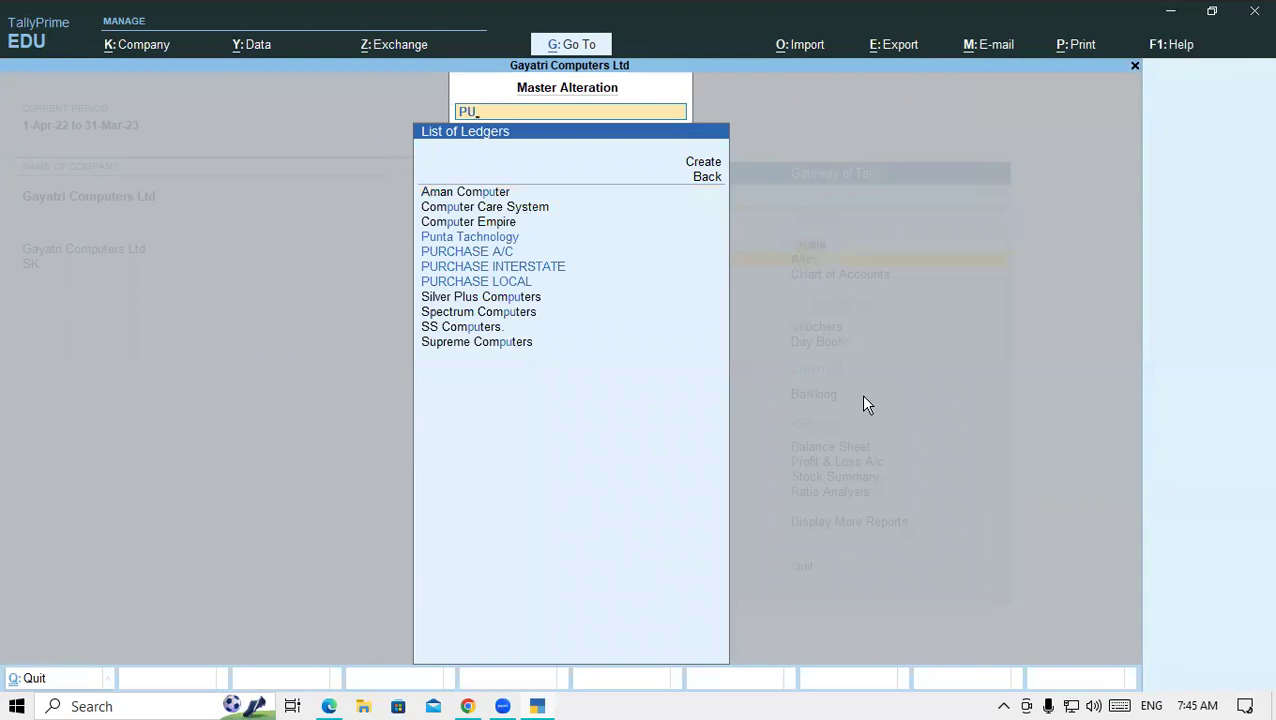
{"action": "left_click", "coordinate": [489, 284]}
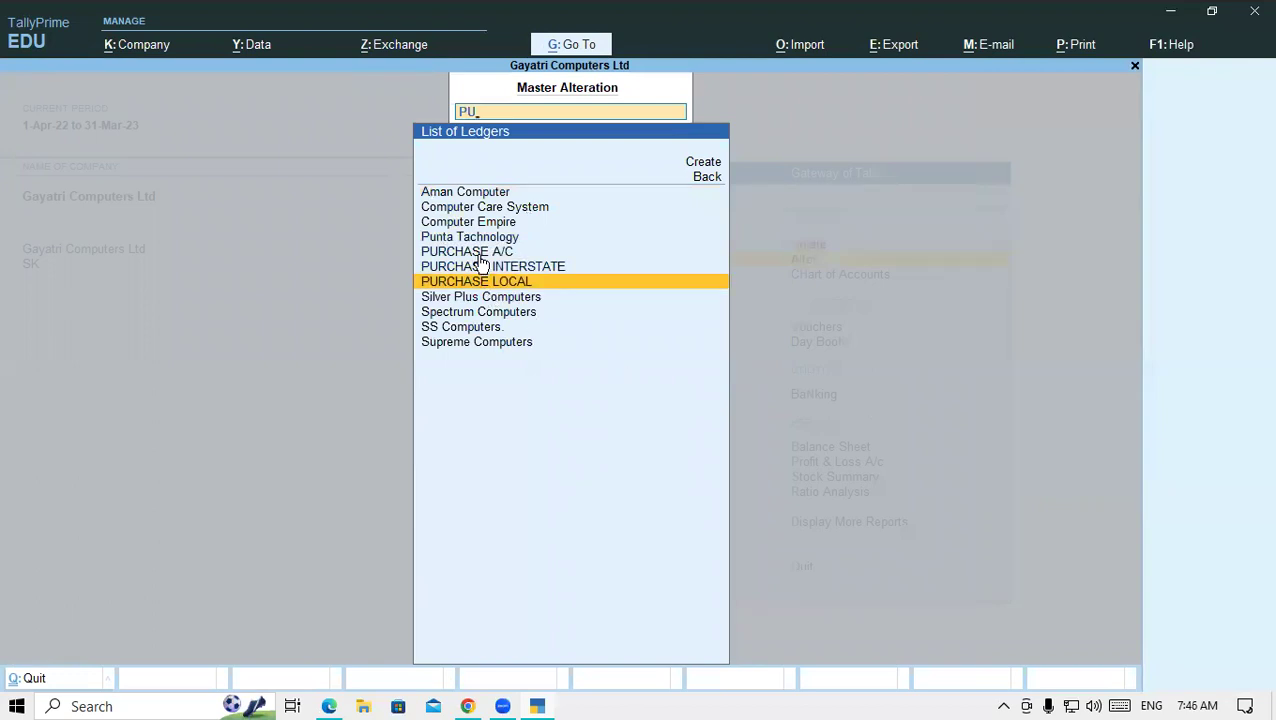
{"action": "left_click", "coordinate": [480, 255]}
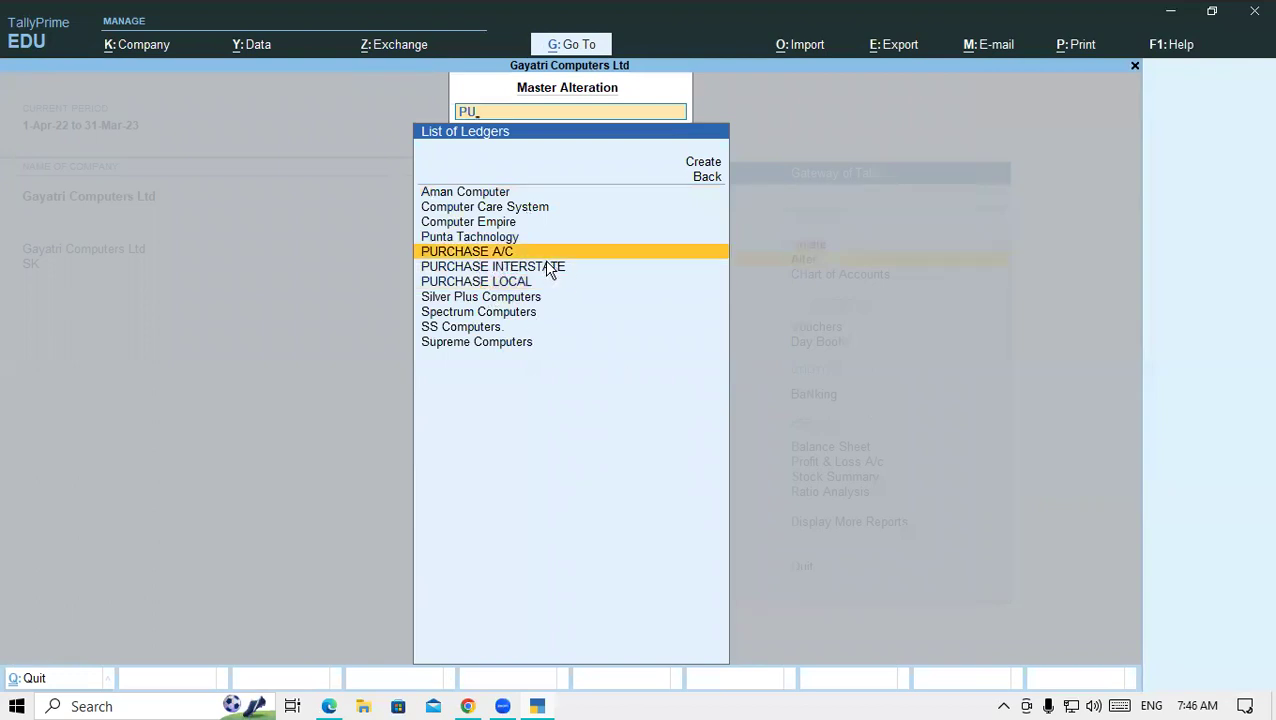
{"action": "left_click", "coordinate": [549, 268]}
{"action": "left_click", "coordinate": [508, 256]}
{"action": "key", "text": "Escape"}
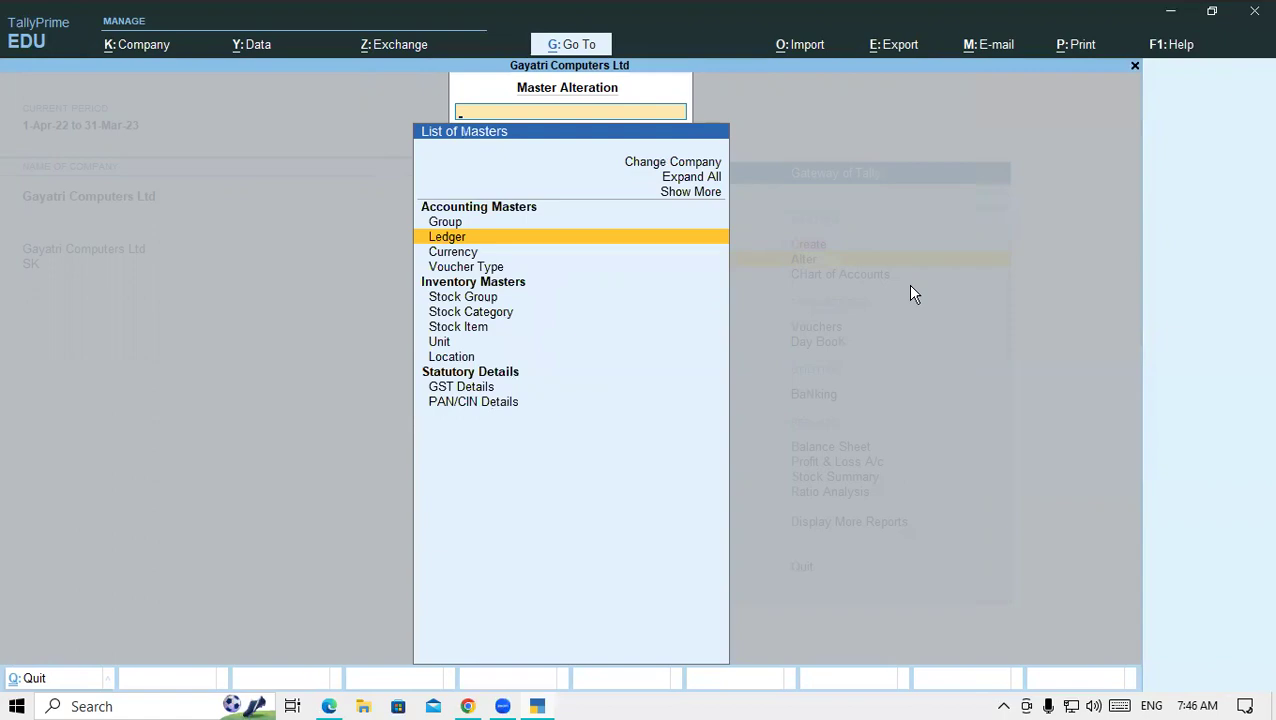
{"action": "key", "text": "Escape"}
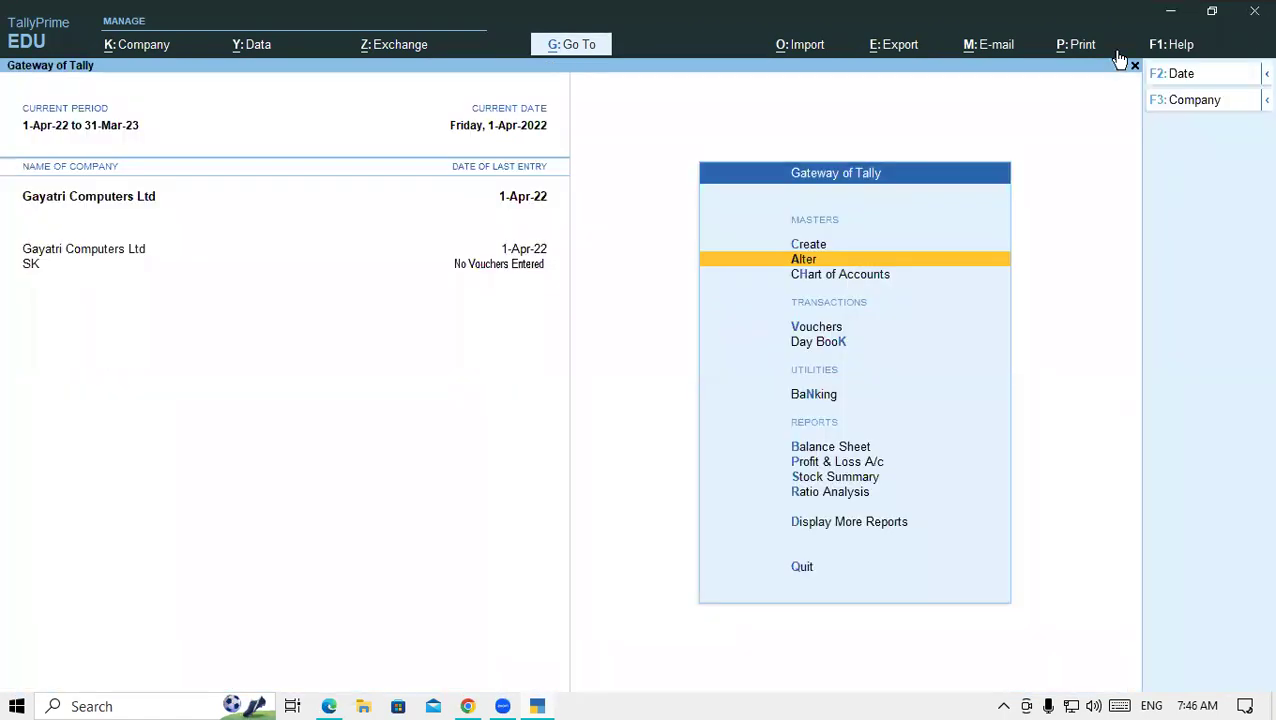